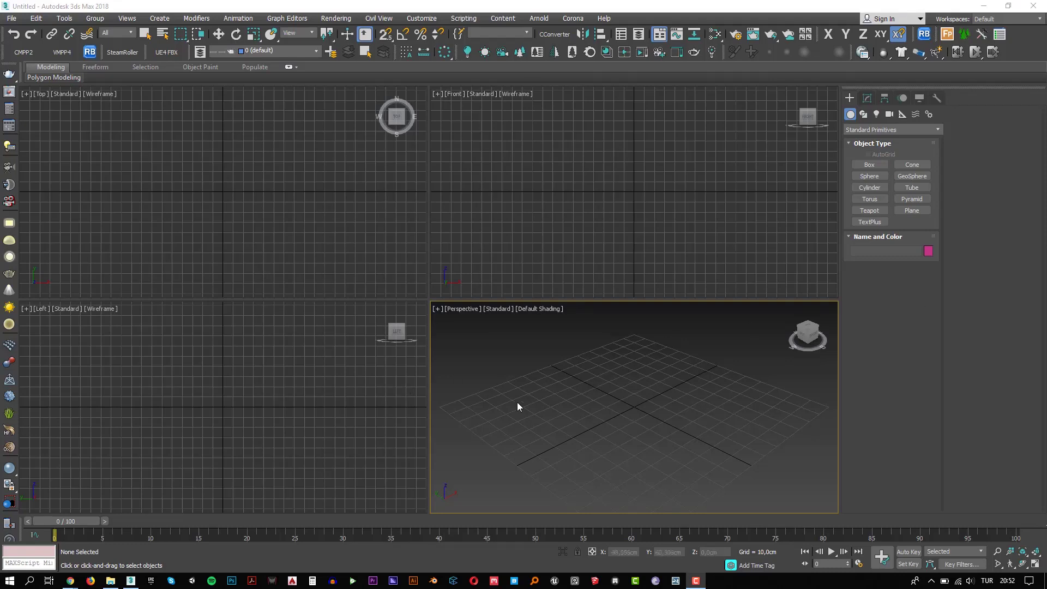
# Step: Activate the Front viewport, then bring the browser with the 3dsky bathtub page to the front
pyautogui.click(539, 205)
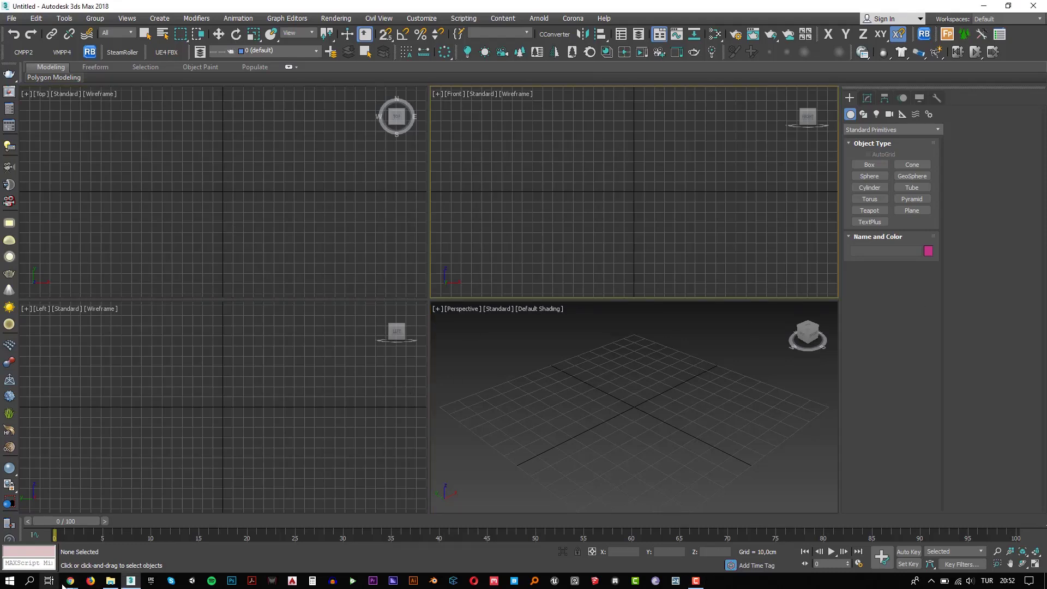
pyautogui.moveTo(71, 581)
pyautogui.click(162, 537)
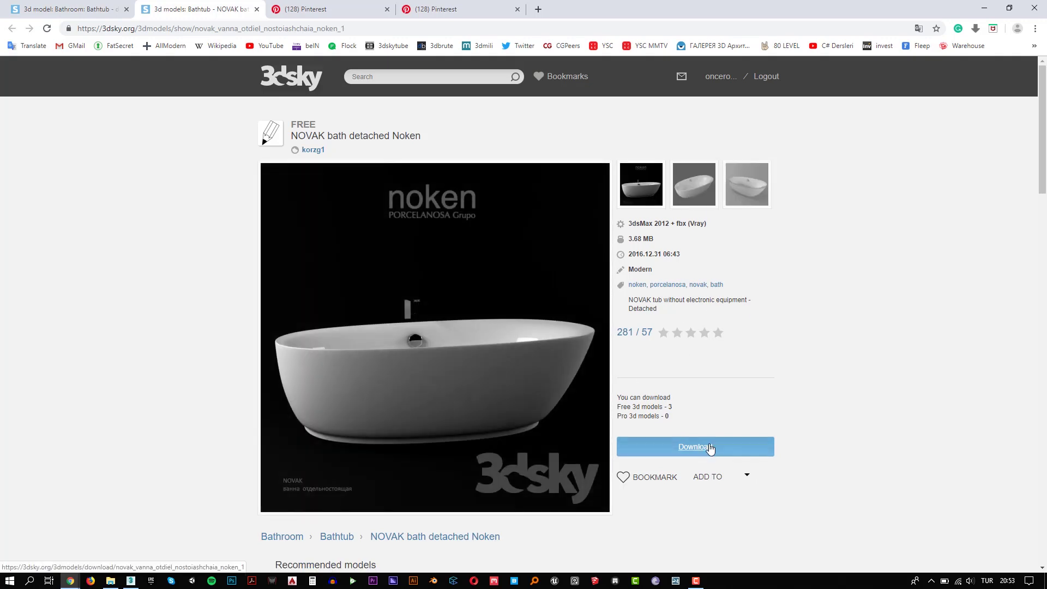
# Step: Download the free NOVAK bath detached Noken model as a rar archive
pyautogui.click(705, 448)
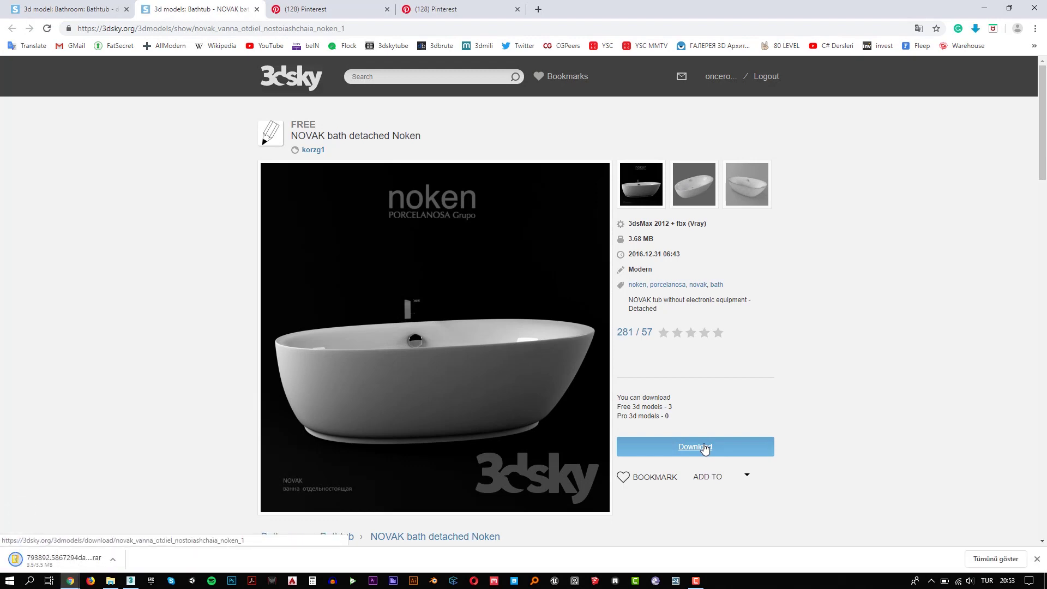
# Step: Drag novak.max from the bathtub folder into the viewport and merge it into the scene
pyautogui.hotkey('alt', 'Tab')
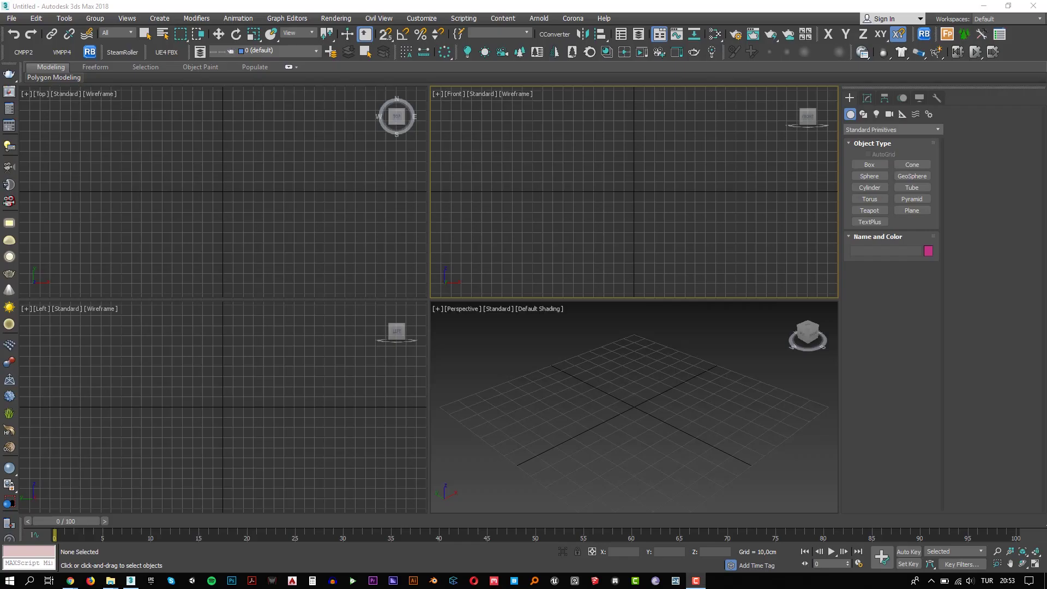
pyautogui.hotkey('alt', 'Tab')
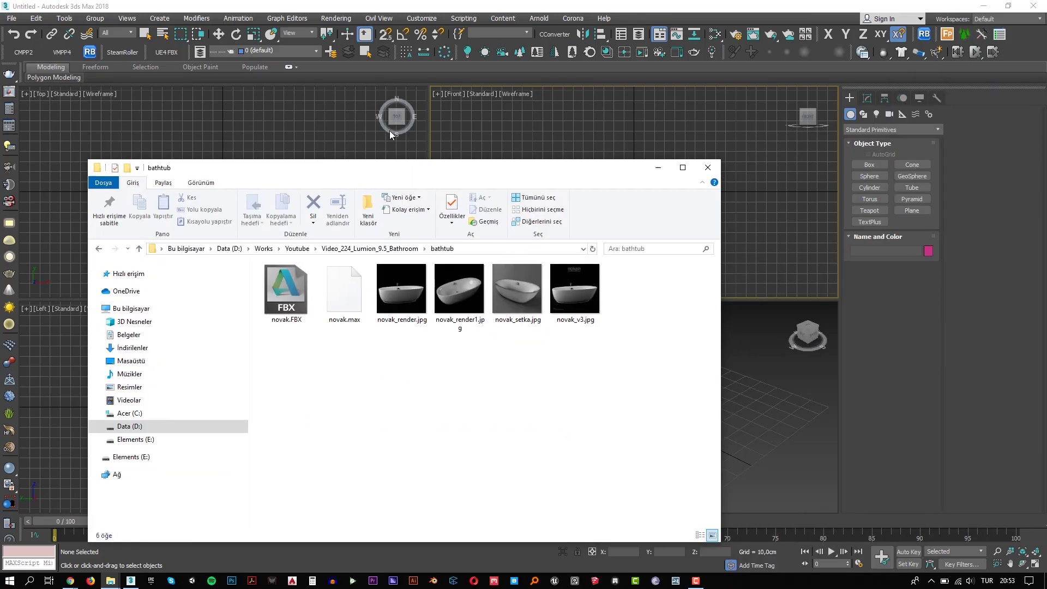
pyautogui.moveTo(381, 164); pyautogui.dragTo(348, 89)
pyautogui.moveTo(312, 213); pyautogui.dragTo(753, 414)
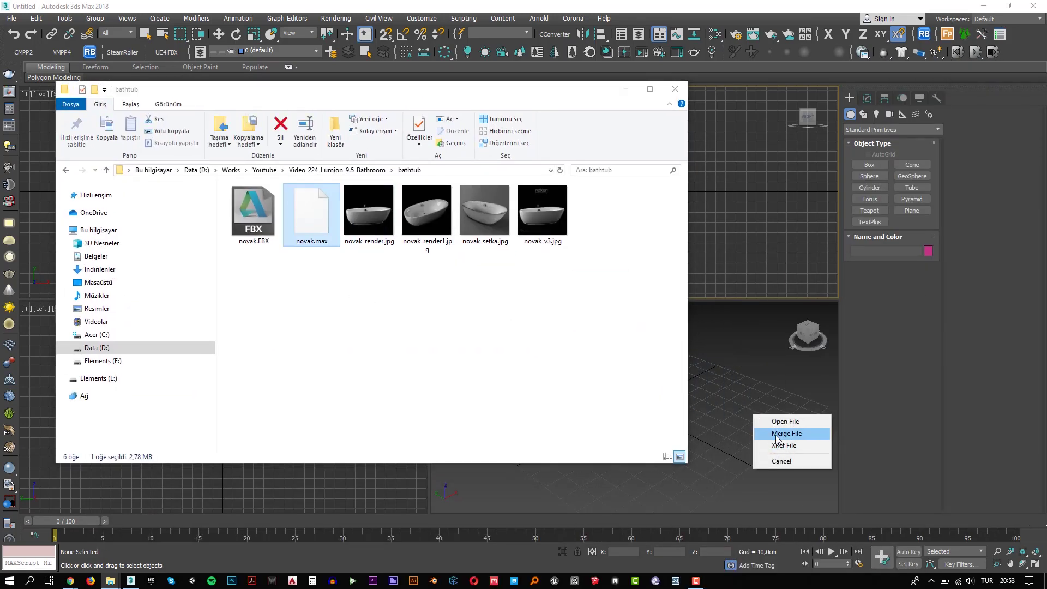
pyautogui.click(775, 433)
# Step: Dismiss the missing DLL warning and place the bathtub at X 0, Y 0
pyautogui.click(587, 382)
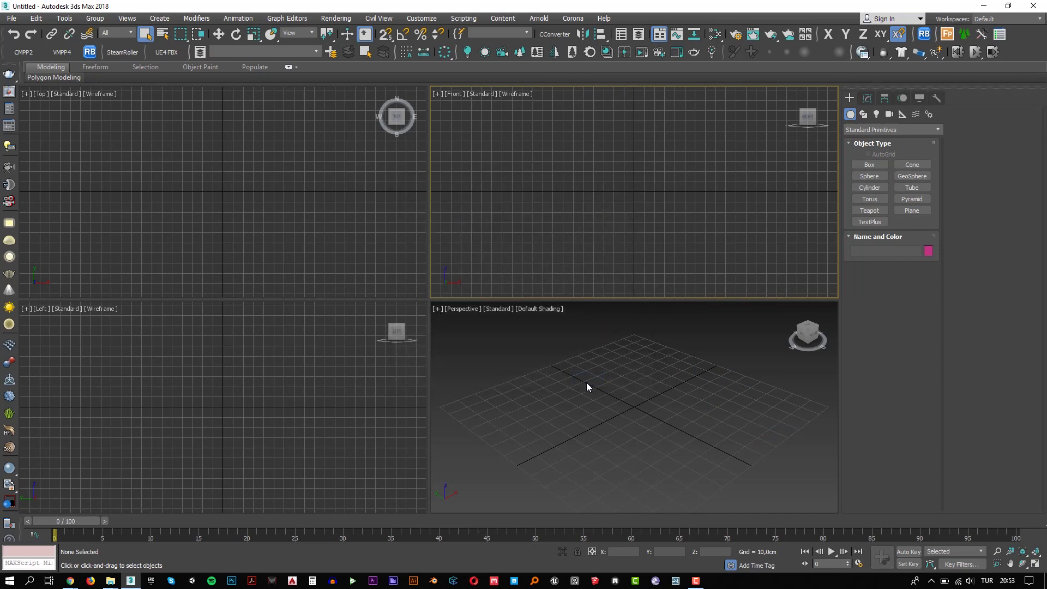
pyautogui.hotkey('alt', 'w')
pyautogui.press('z')
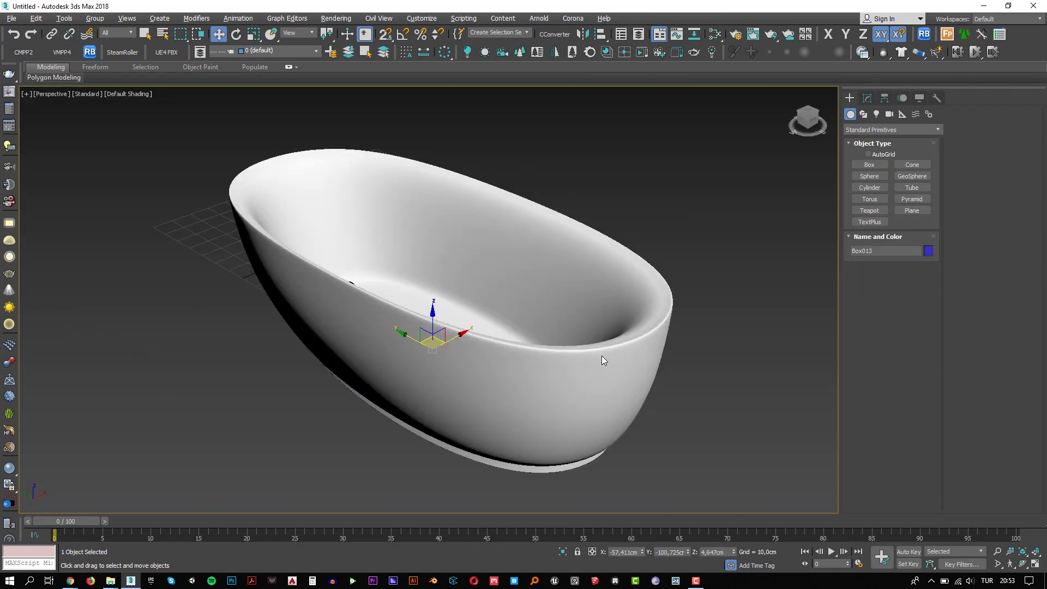
pyautogui.rightClick(642, 551)
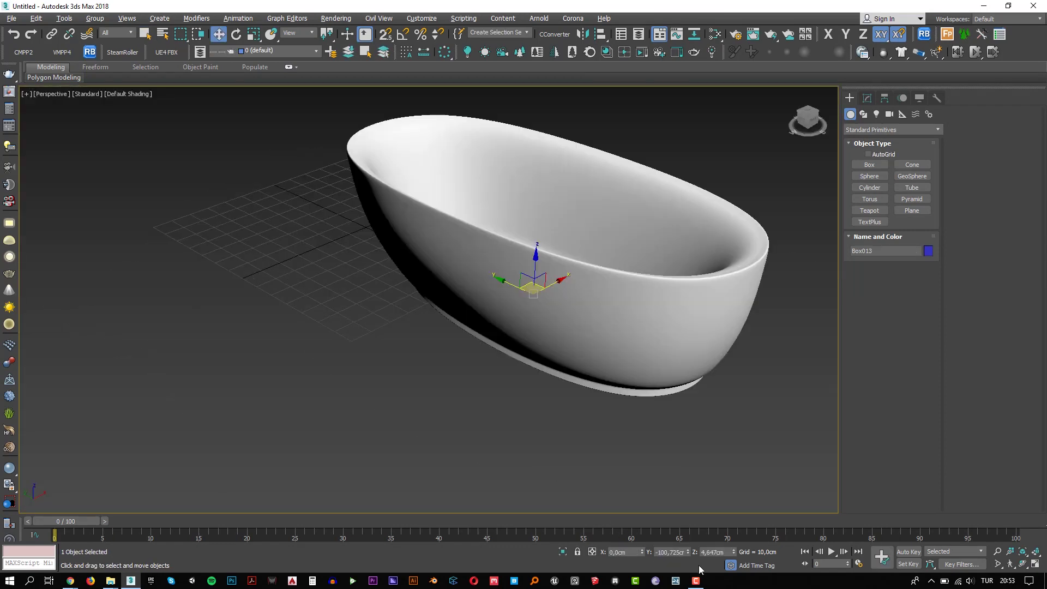
pyautogui.rightClick(689, 553)
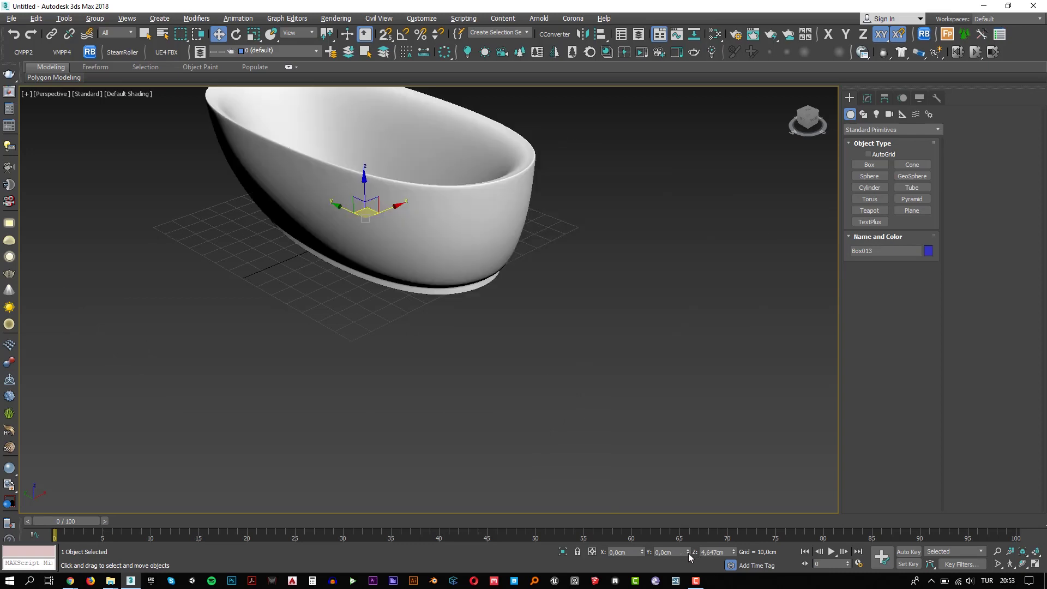
pyautogui.click(613, 406)
# Step: Rotate the bathtub in the Front view with angle snap so it lies lengthwise
pyautogui.press('f')
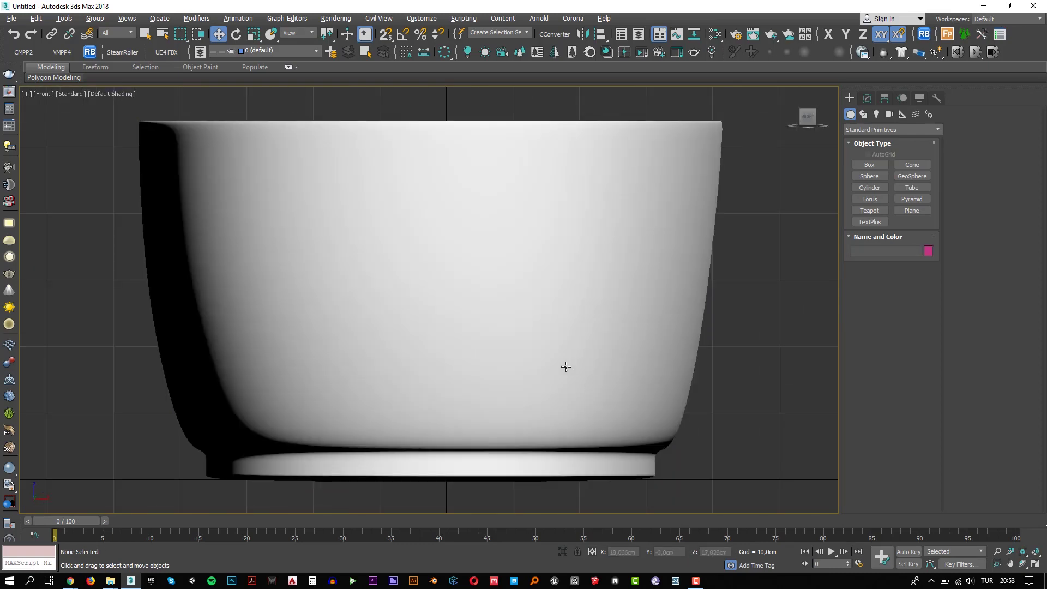
pyautogui.scroll(-8, 546, 357)
pyautogui.click(546, 358)
pyautogui.press('e')
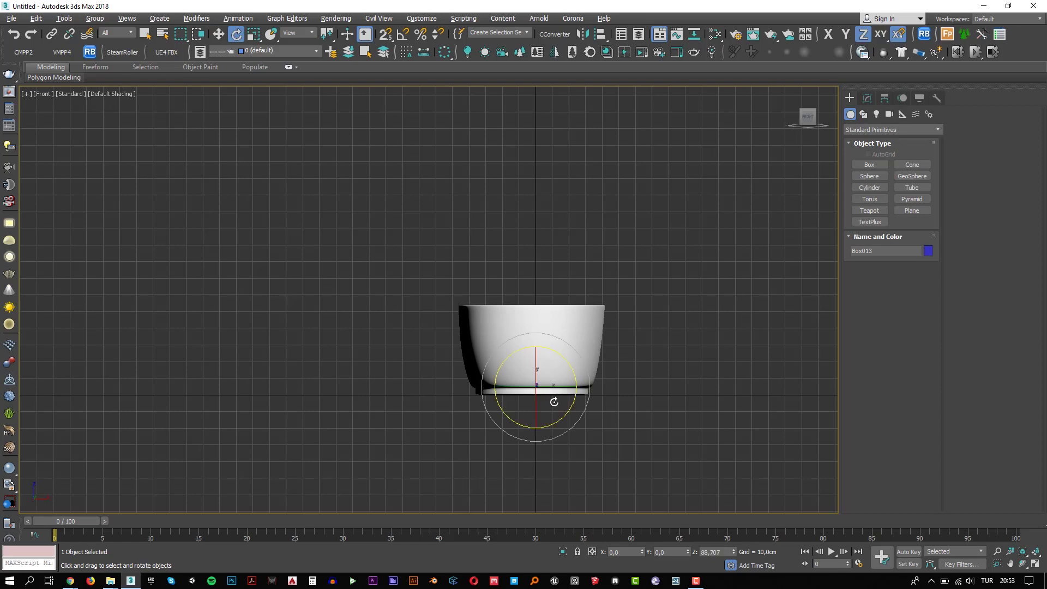
pyautogui.press('F6')
pyautogui.moveTo(554, 401); pyautogui.dragTo(518, 401)
pyautogui.press('a')
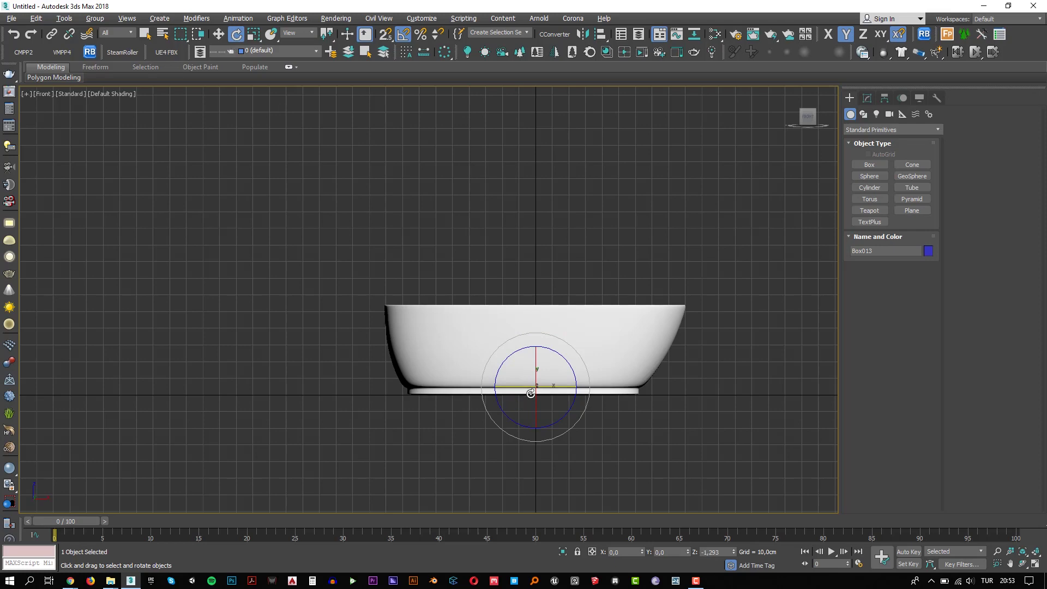
# Step: Inspect the bathtub from the Top view in wireframe, then orbit the perspective view
pyautogui.press('t')
pyautogui.press('F3')
pyautogui.press('w')
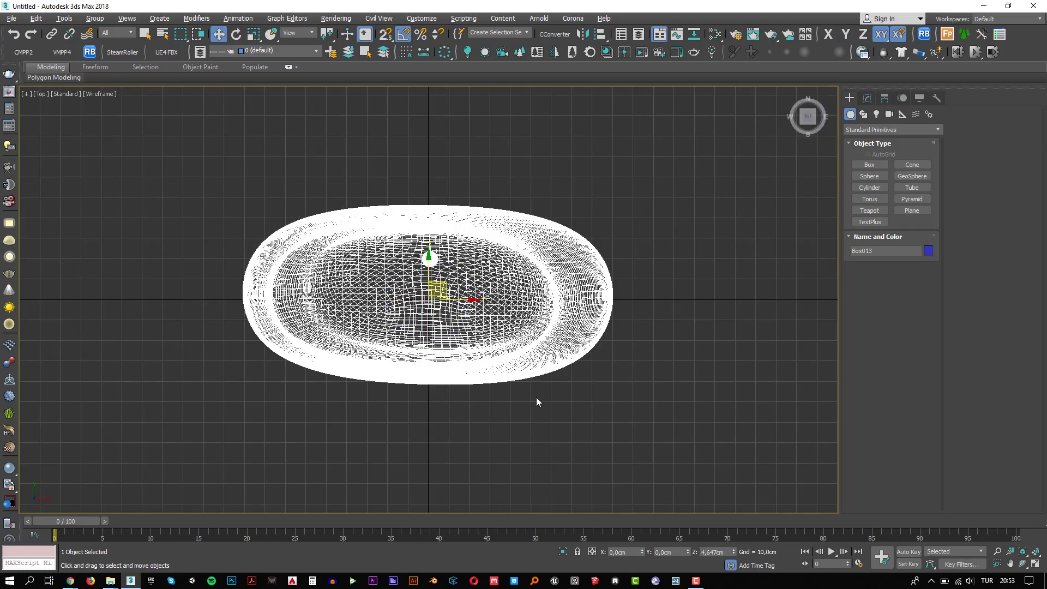
pyautogui.press('p')
pyautogui.press('F3')
pyautogui.click(588, 400)
pyautogui.moveTo(276, 343)
pyautogui.keyDown('alt'); pyautogui.mouseDown(button='middle')
pyautogui.moveTo(229, 388)
pyautogui.moveTo(225, 339)
pyautogui.mouseUp(button='middle'); pyautogui.keyUp('alt')
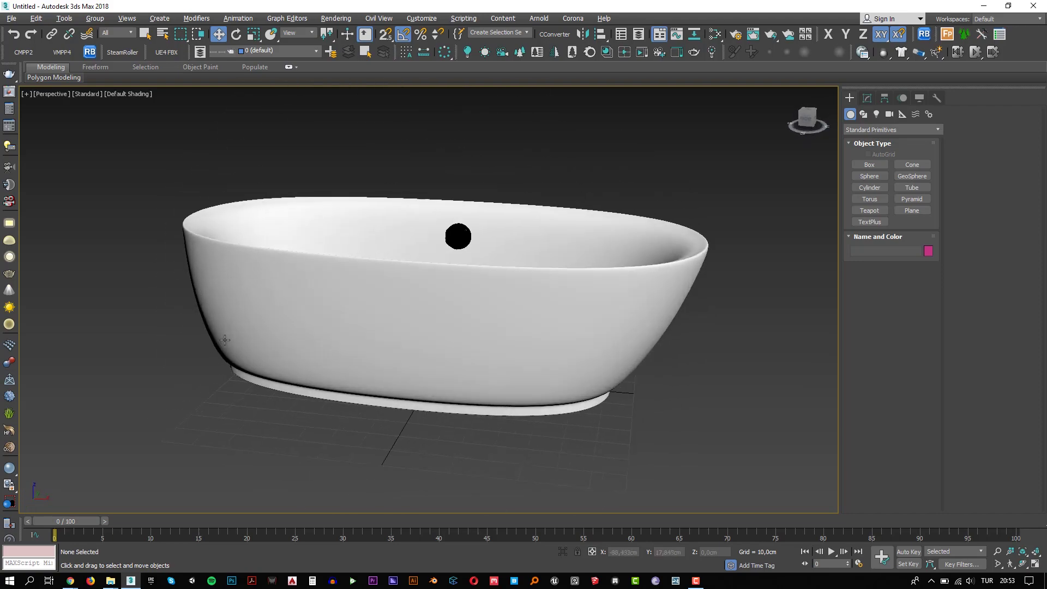
# Step: Zoom in, toggle edged faces, and pan the Front view around the tub
pyautogui.scroll(3, 414, 252)
pyautogui.scroll(2, 413, 320)
pyautogui.scroll(4, 439, 304)
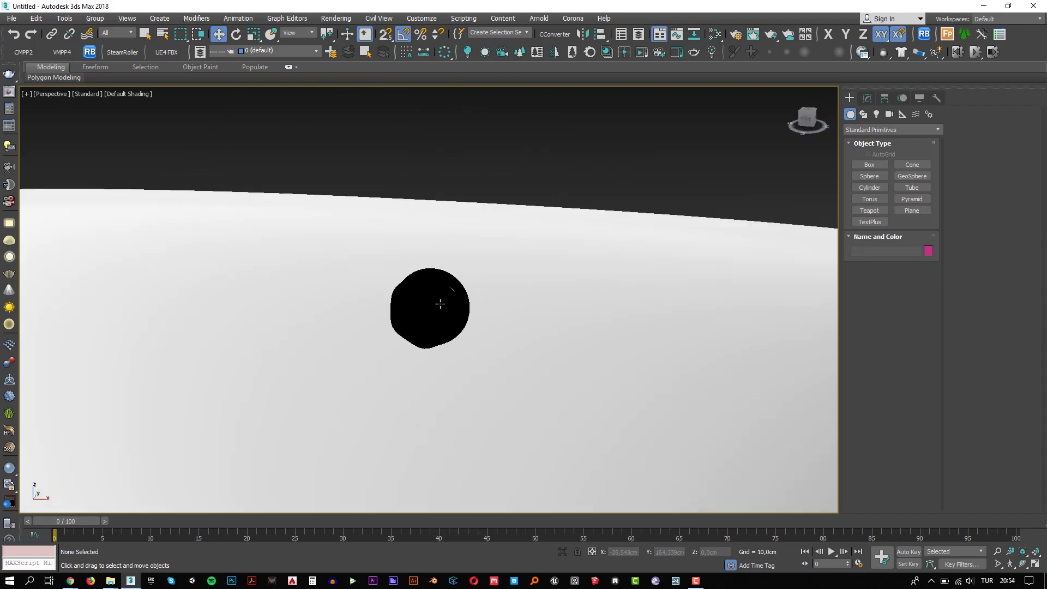
pyautogui.press('F4')
pyautogui.scroll(-8, 439, 304)
pyautogui.press('F4')
pyautogui.press('f')
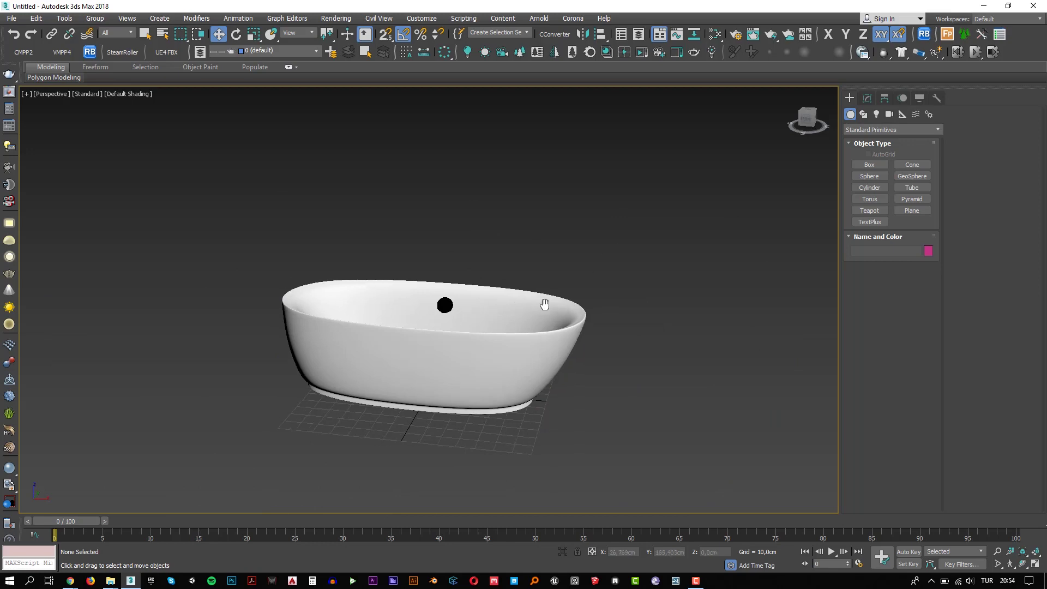
pyautogui.scroll(4, 557, 306)
pyautogui.moveTo(535, 327)
pyautogui.mouseDown(button='middle')
pyautogui.moveTo(568, 397)
pyautogui.moveTo(514, 369)
pyautogui.moveTo(584, 448)
pyautogui.mouseUp(button='middle')
pyautogui.scroll(-8, 568, 397)
# Step: Choose the Rectangle spline tool under Create > Shapes
pyautogui.click(863, 114)
pyautogui.click(912, 180)
pyautogui.scroll(-2, 591, 449)
# Step: Draw a 280×280 cm rectangle around the bathtub with grid snap
pyautogui.press('s')
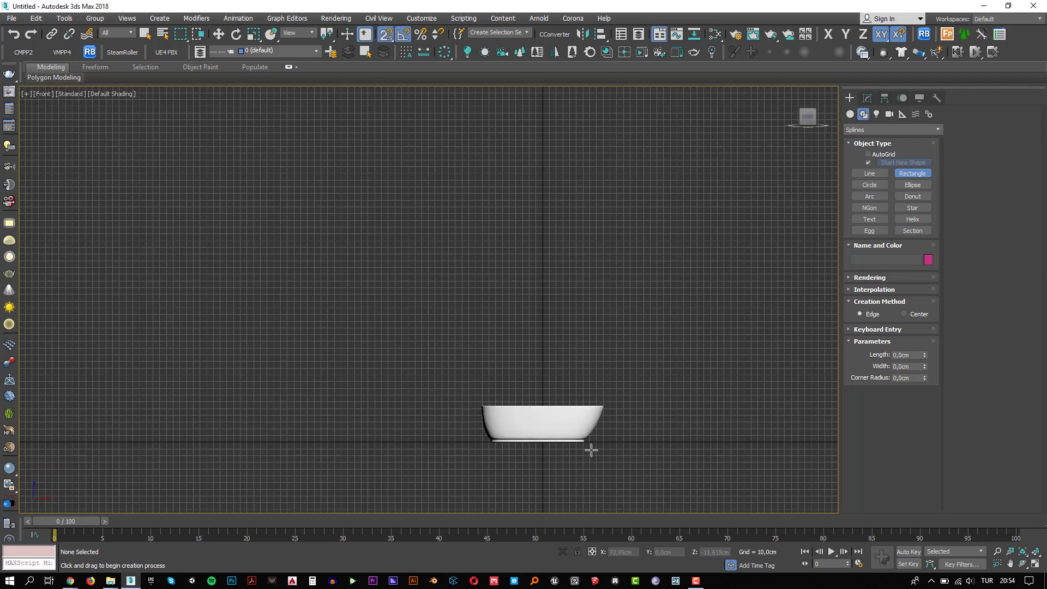
pyautogui.moveTo(636, 441)
pyautogui.mouseDown()
pyautogui.moveTo(450, 262)
pyautogui.moveTo(460, 241)
pyautogui.moveTo(451, 252)
pyautogui.mouseUp()
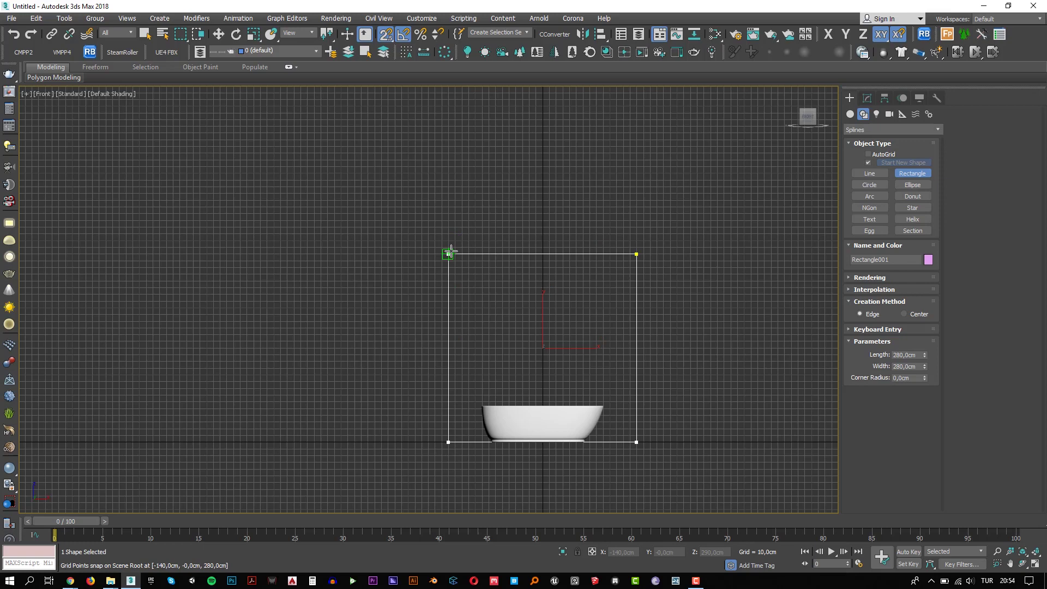
pyautogui.press('s')
pyautogui.press('w')
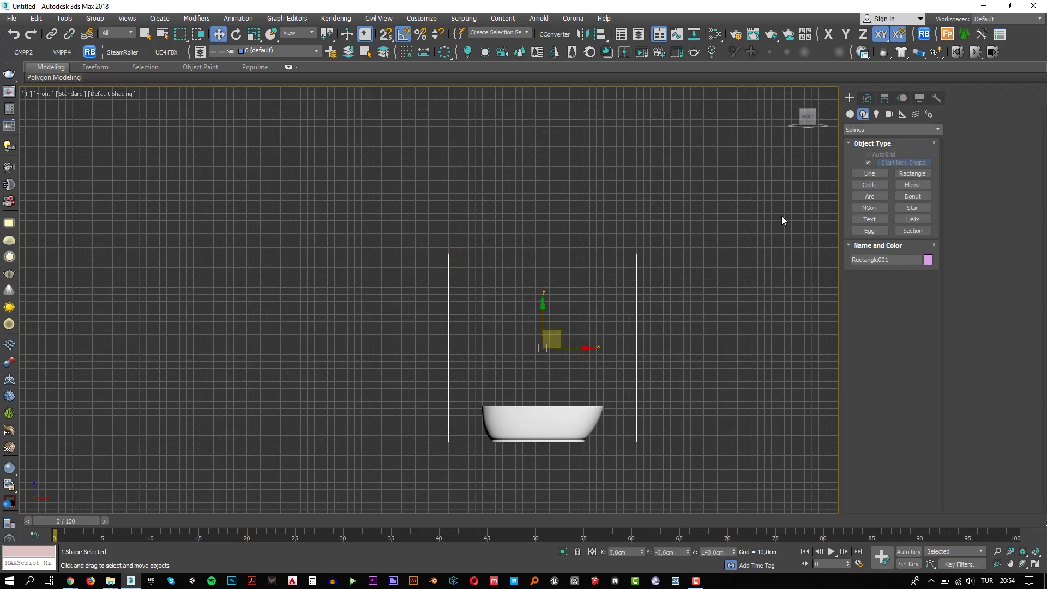
# Step: Draw a second 280×200 cm rectangle stacked directly above the first
pyautogui.click(906, 178)
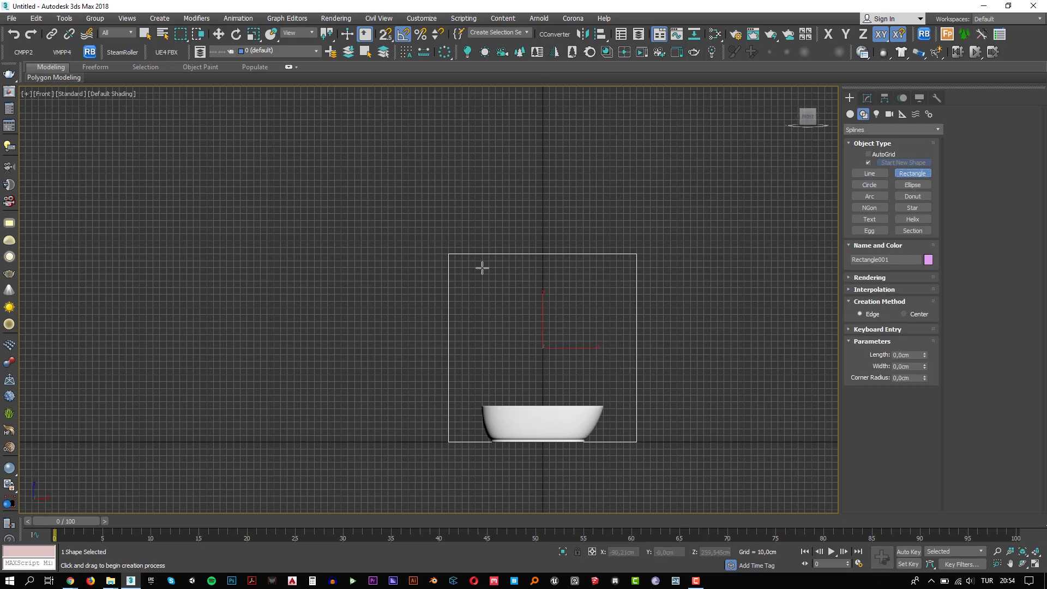
pyautogui.moveTo(482, 269); pyautogui.dragTo(490, 307, button='middle')
pyautogui.press('s')
pyautogui.moveTo(645, 293); pyautogui.dragTo(457, 151)
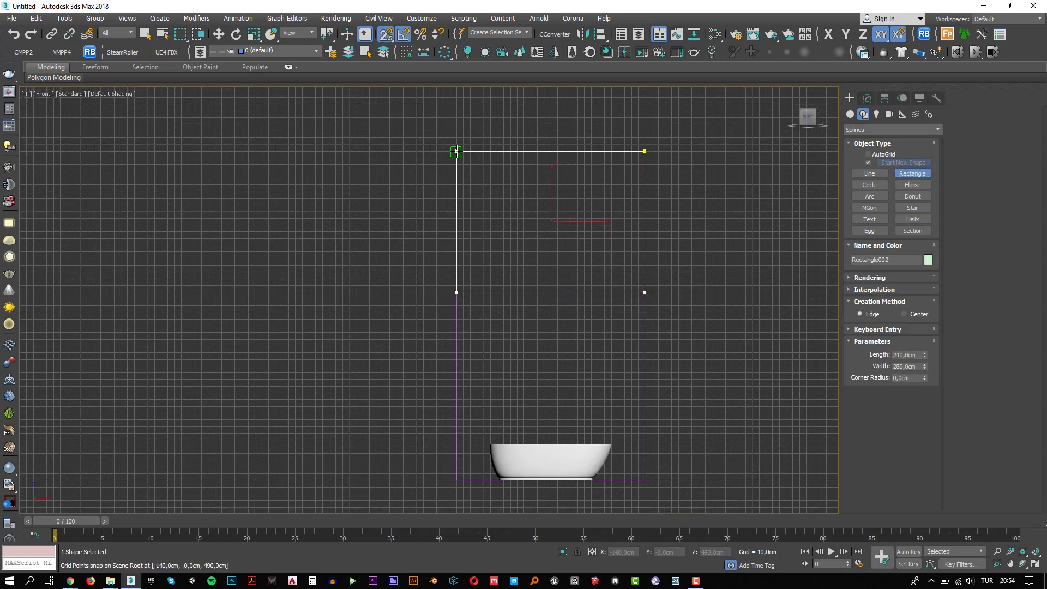
pyautogui.moveTo(456, 151); pyautogui.dragTo(457, 157)
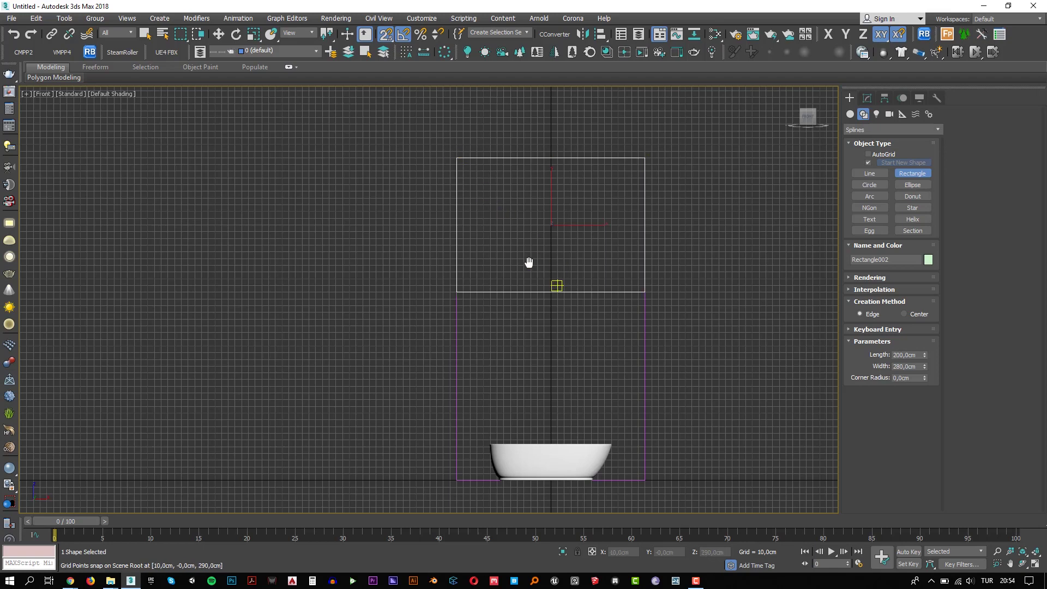
pyautogui.moveTo(643, 364); pyautogui.dragTo(593, 327, button='middle')
pyautogui.rightClick(592, 326)
pyautogui.press('w')
pyautogui.press('s')
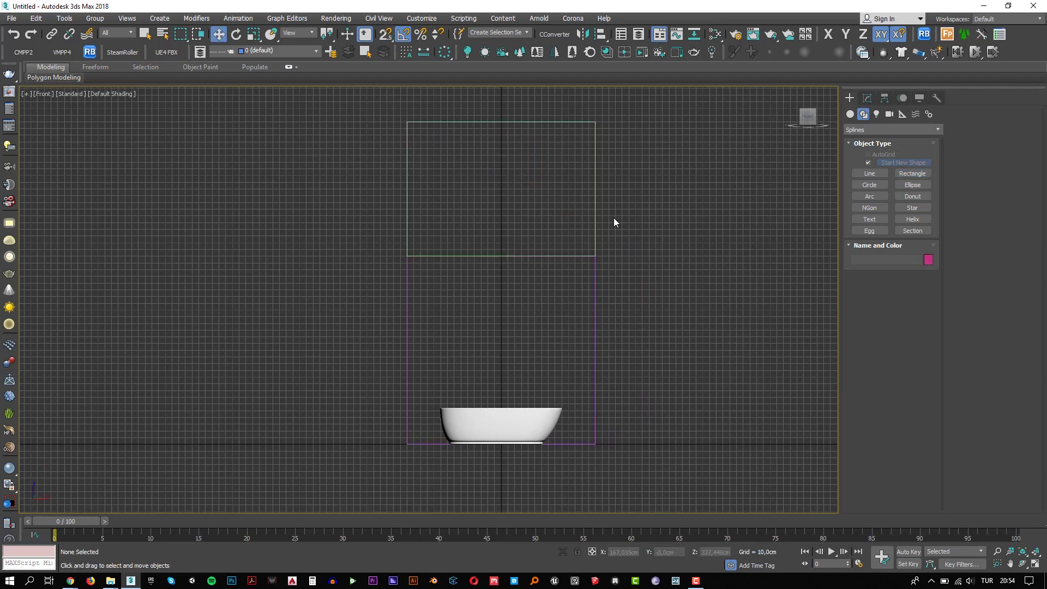
pyautogui.click(866, 99)
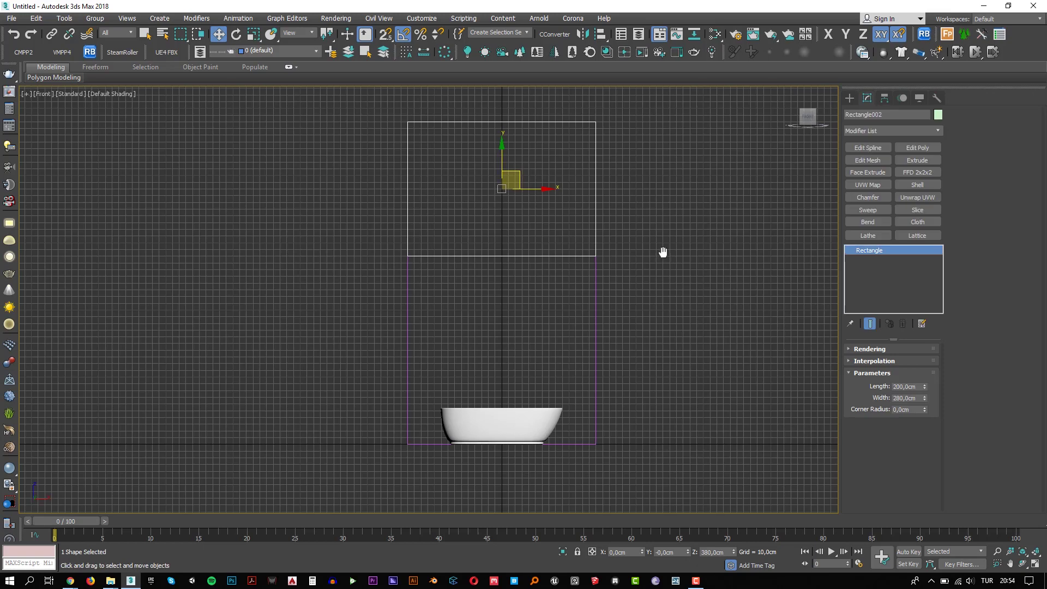
# Step: Copy the upper rectangle and set the copy's width to 140 cm
pyautogui.hotkey('ctrl', 'v')
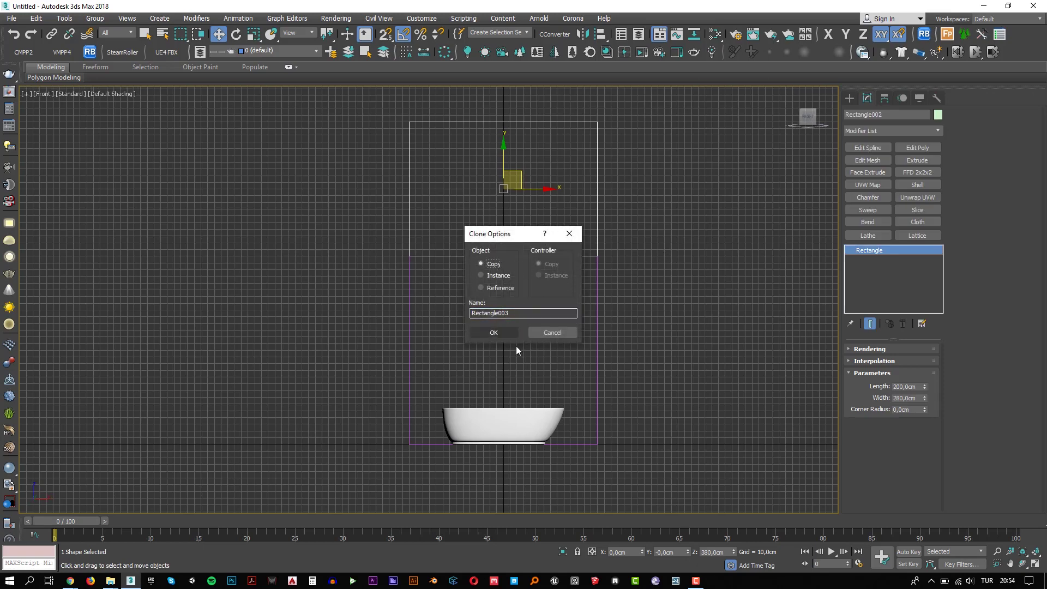
pyautogui.click(494, 332)
pyautogui.doubleClick(896, 400)
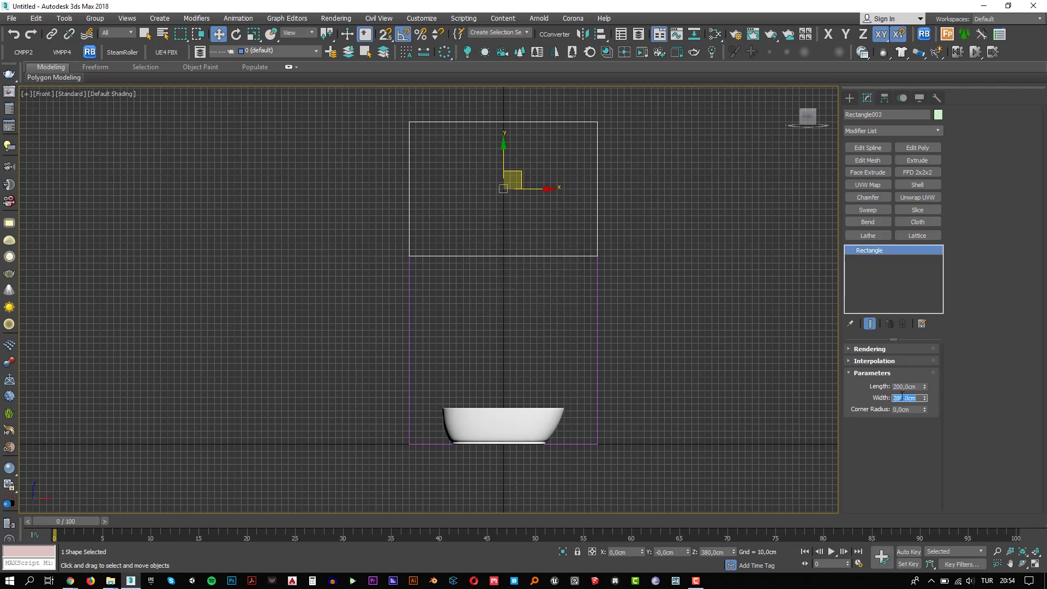
pyautogui.write('140')
pyautogui.press('Return')
pyautogui.moveTo(213, 334); pyautogui.dragTo(271, 340, button='middle')
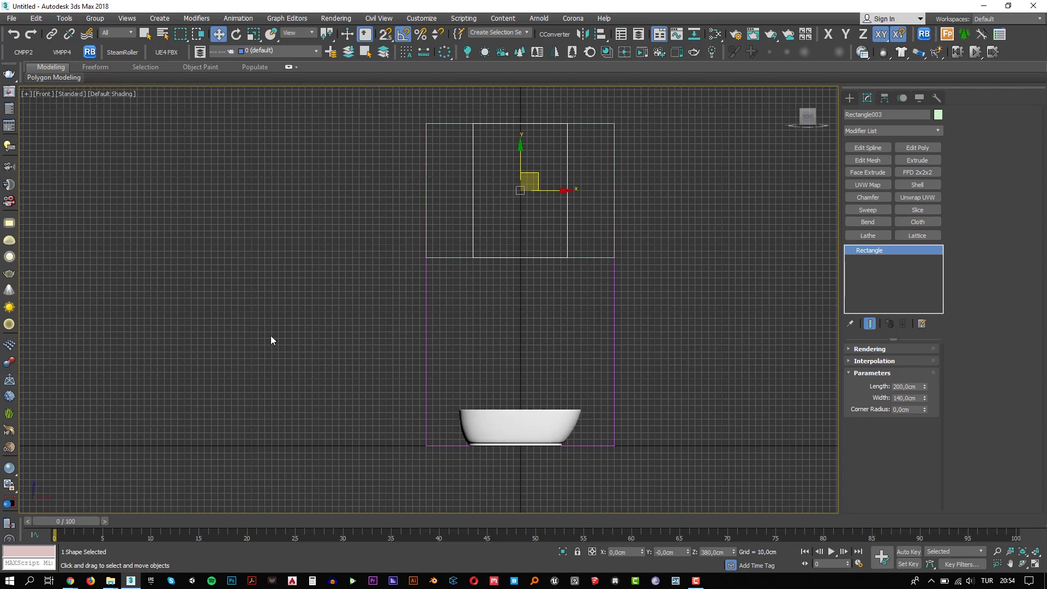
# Step: Move the 140 cm rectangle 70 cm left using Offset X in Transform Type-In
pyautogui.press('F12')
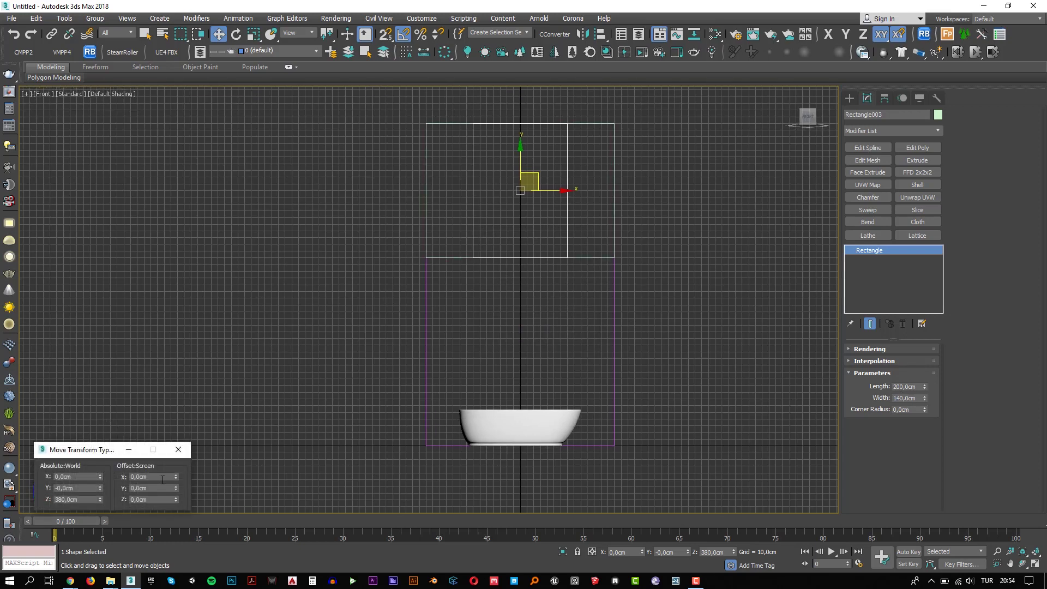
pyautogui.click(163, 477)
pyautogui.write('-70')
pyautogui.press('Return')
pyautogui.click(299, 350)
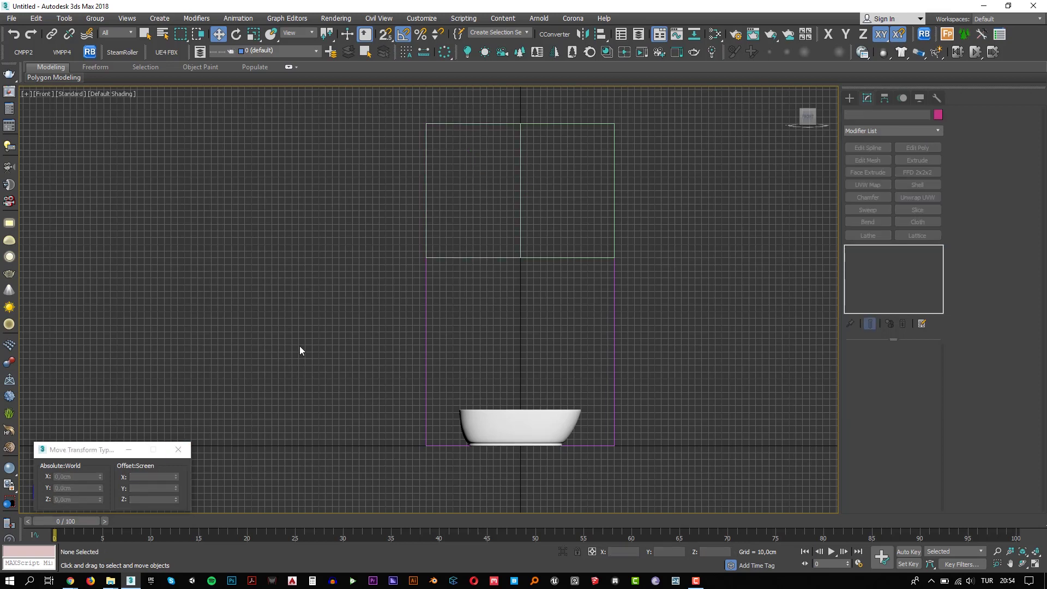
pyautogui.click(848, 104)
# Step: Draw a closed Line spline through the four wall corners and a centred gable peak
pyautogui.click(858, 176)
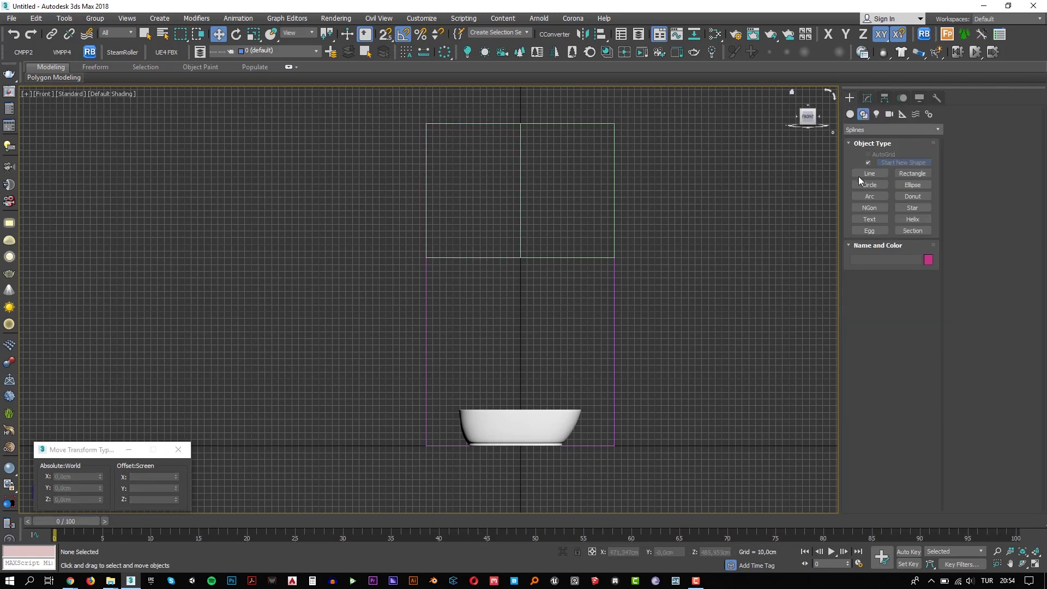
pyautogui.press('s')
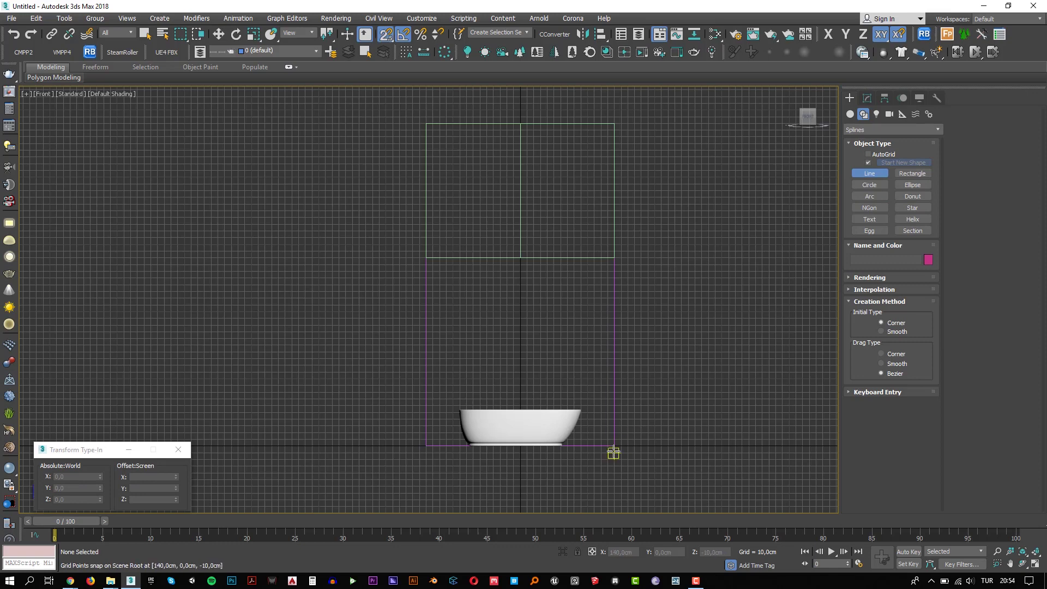
pyautogui.click(614, 445)
pyautogui.click(614, 257)
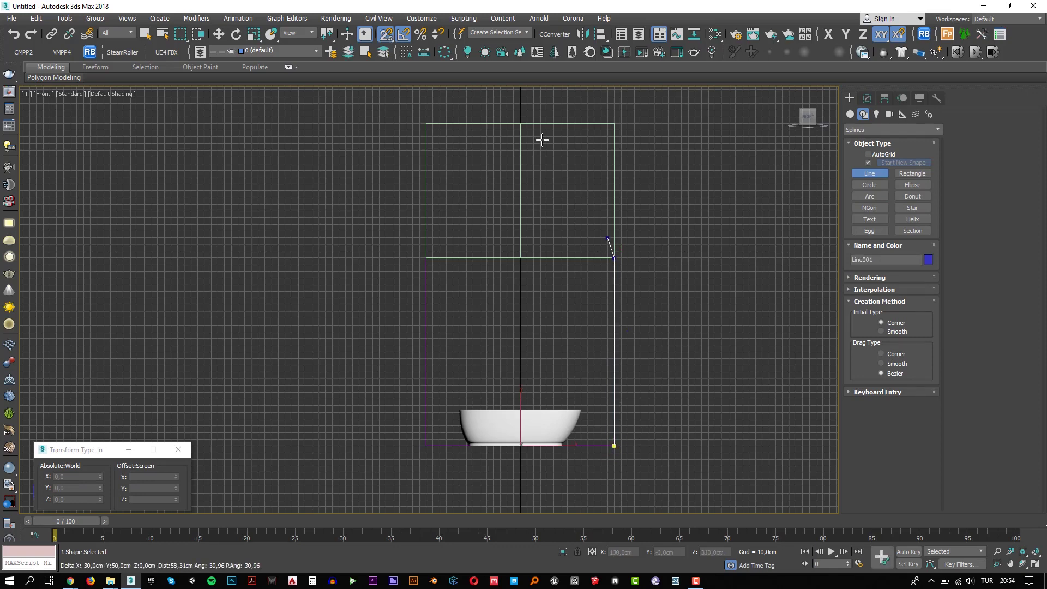
pyautogui.click(521, 124)
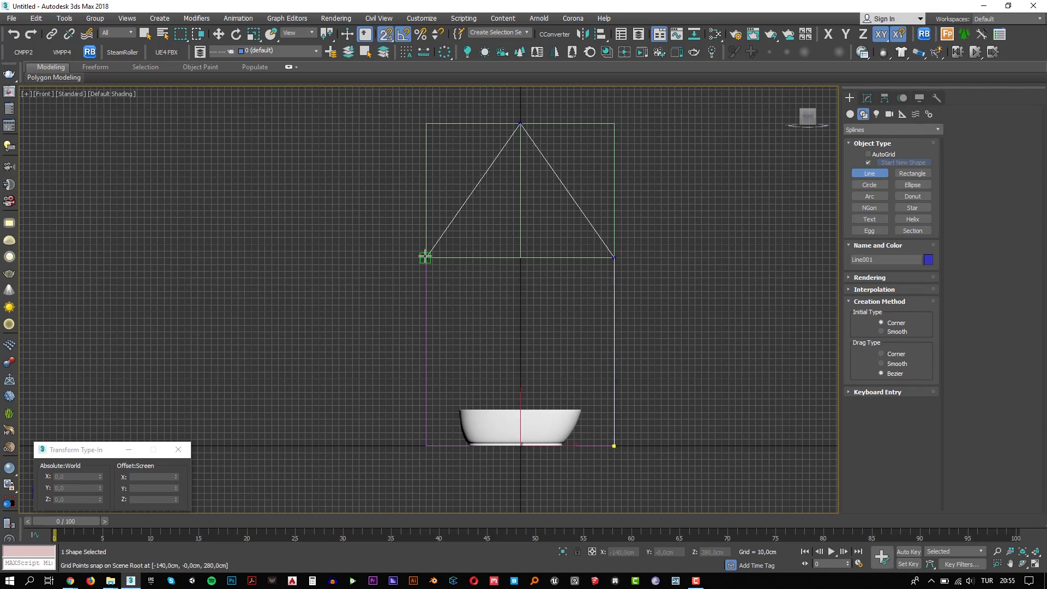
pyautogui.click(426, 257)
pyautogui.click(426, 446)
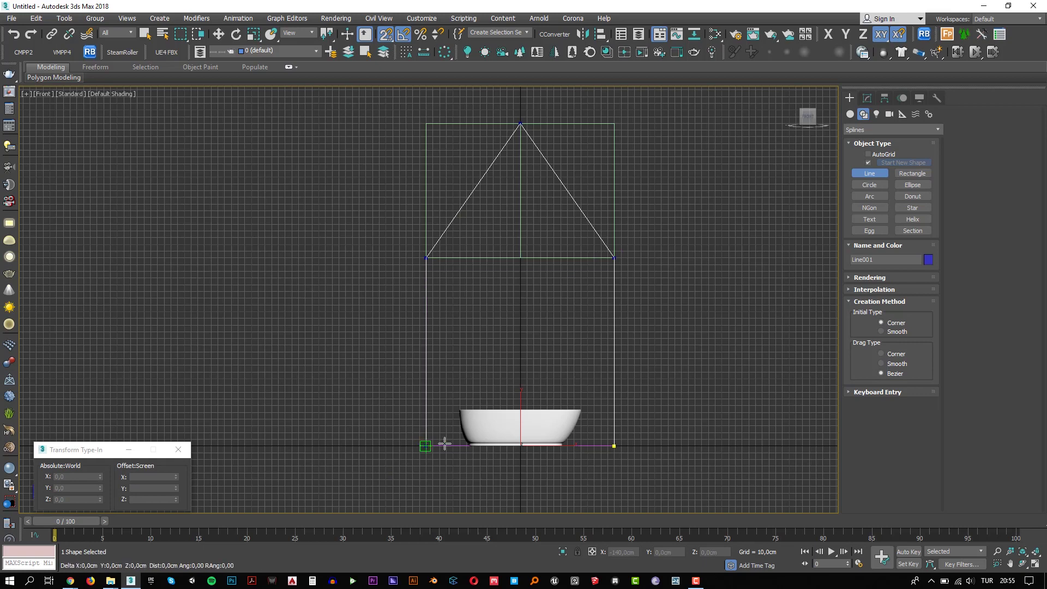
pyautogui.click(614, 445)
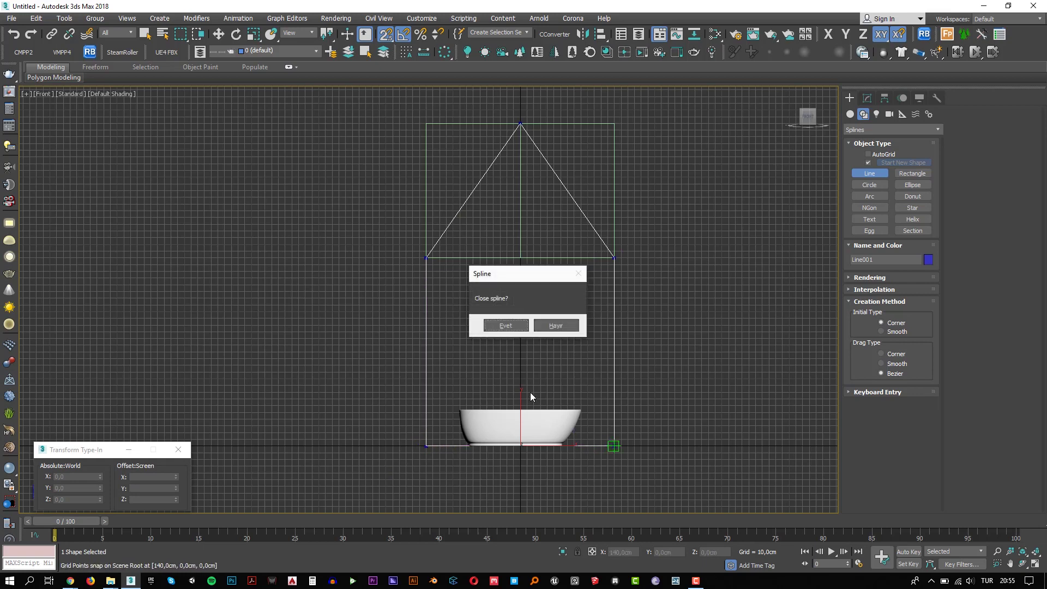
pyautogui.click(504, 326)
pyautogui.press('w')
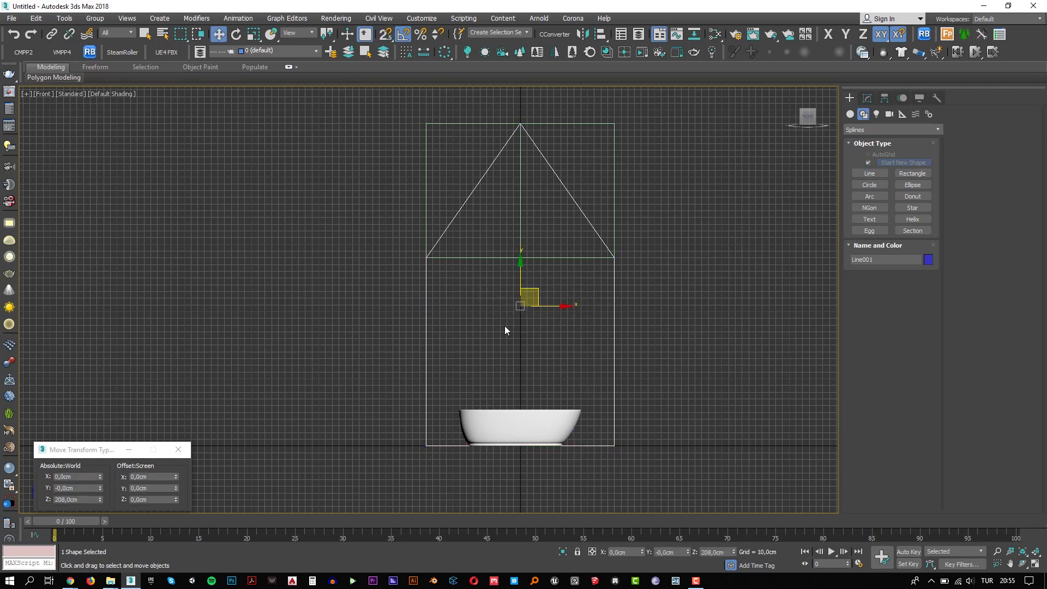
pyautogui.press('p')
pyautogui.moveTo(505, 325)
pyautogui.keyDown('alt'); pyautogui.mouseDown(button='middle')
pyautogui.moveTo(477, 315)
pyautogui.moveTo(533, 329)
pyautogui.mouseUp(button='middle'); pyautogui.keyUp('alt')
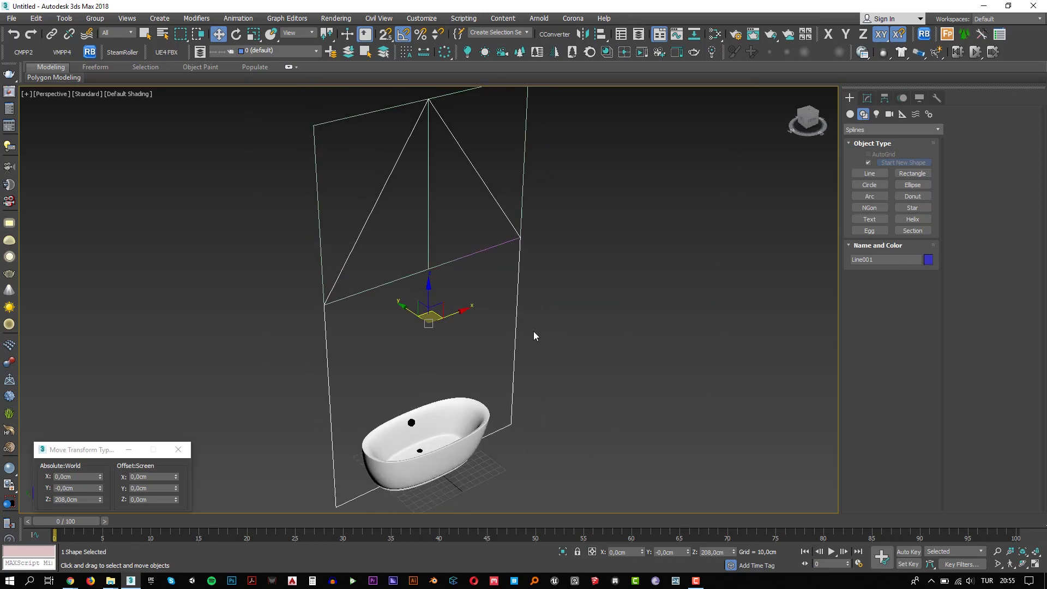
pyautogui.scroll(-3, 533, 331)
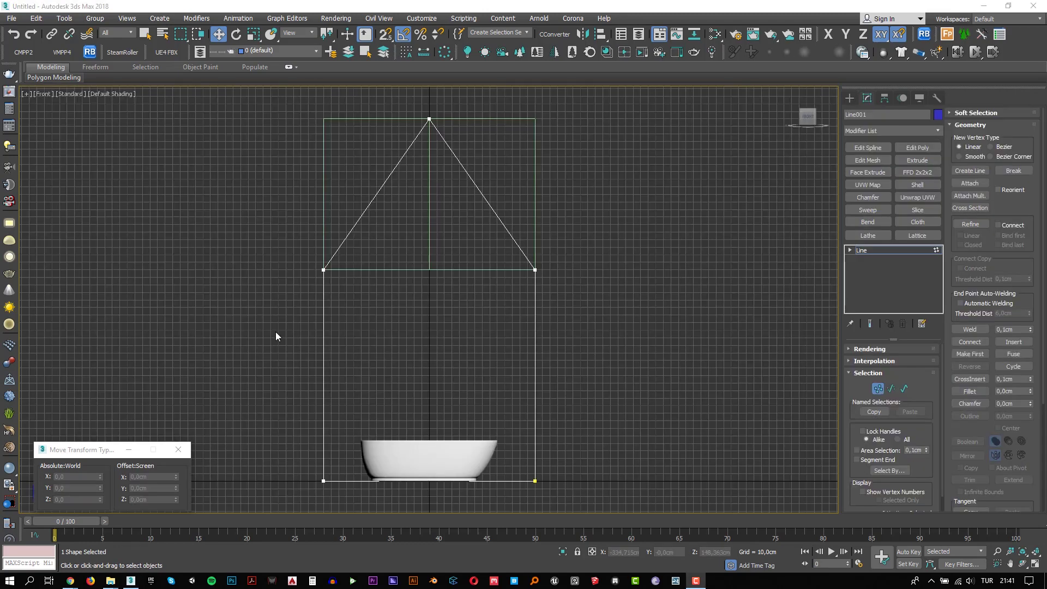
# Step: Push the right wall vertices 40 cm right and the left wall vertices outward via Offset X
pyautogui.moveTo(415, 341); pyautogui.dragTo(438, 302, button='middle')
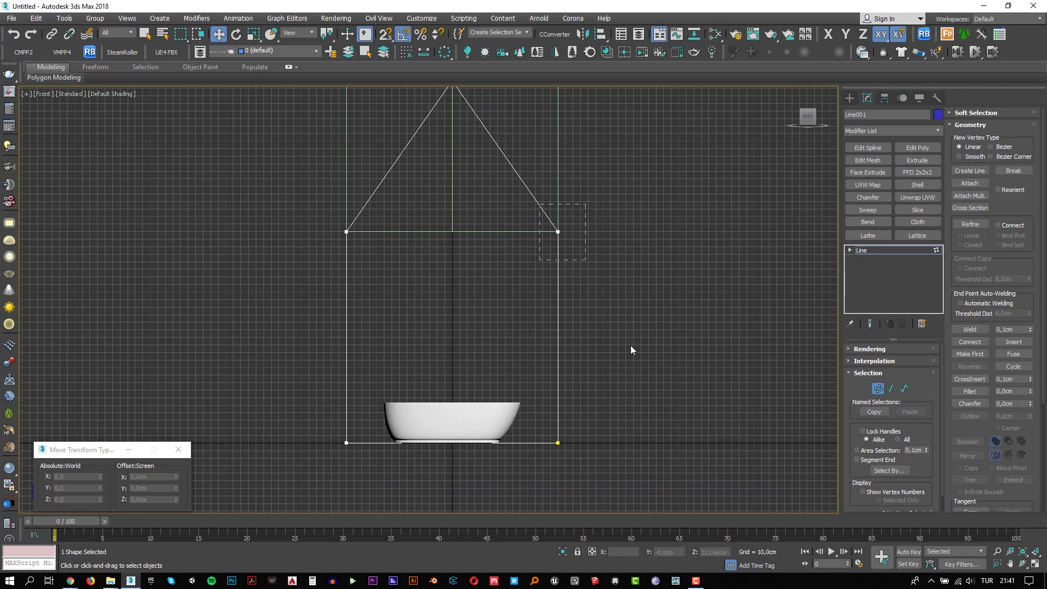
pyautogui.moveTo(537, 423); pyautogui.dragTo(626, 455)
pyautogui.click(155, 480)
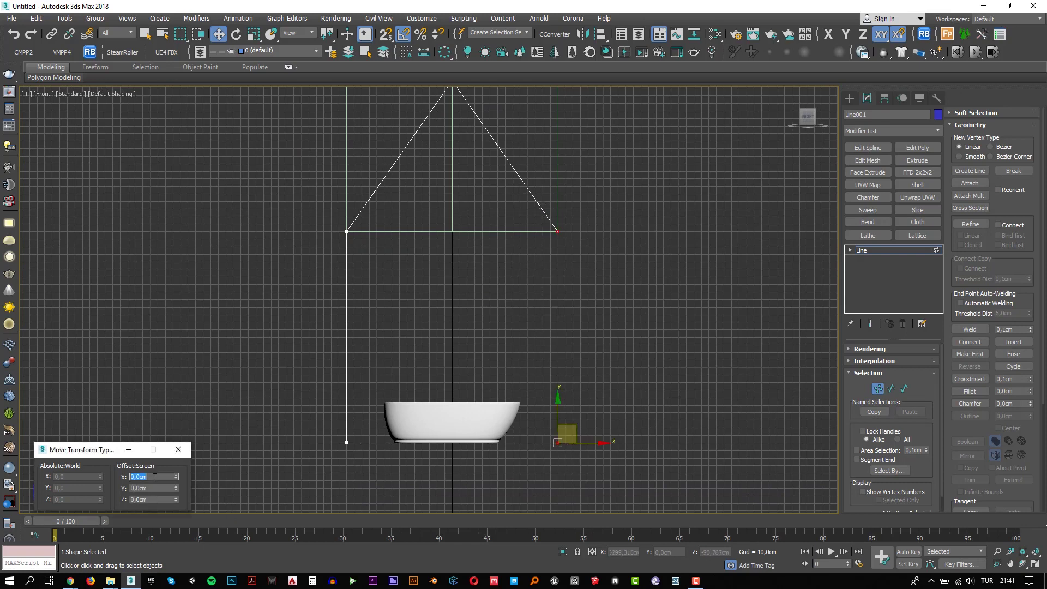
pyautogui.write('40')
pyautogui.press('Return')
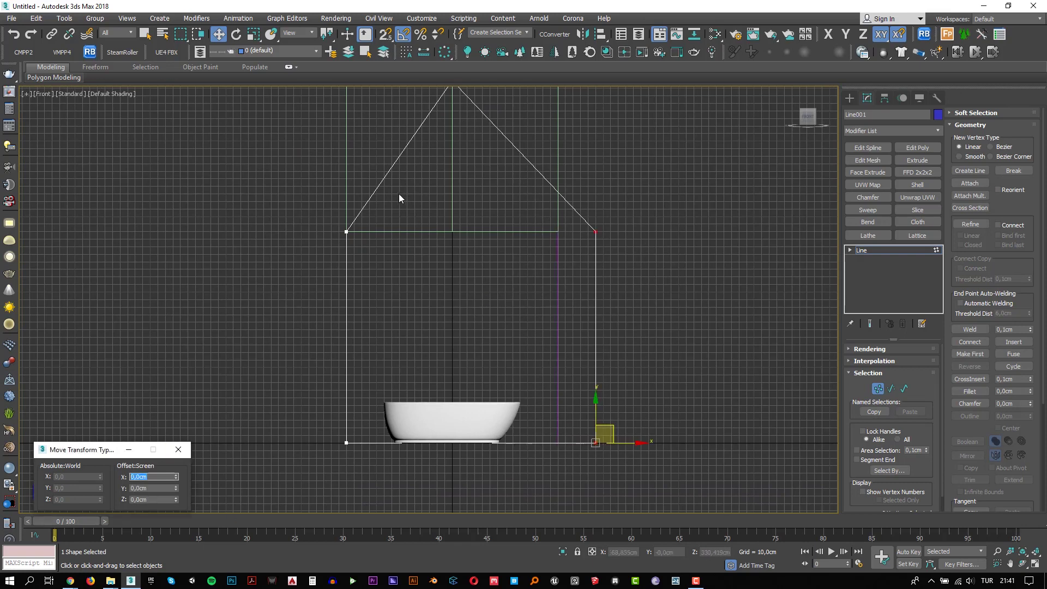
pyautogui.click(346, 232)
pyautogui.click(155, 477)
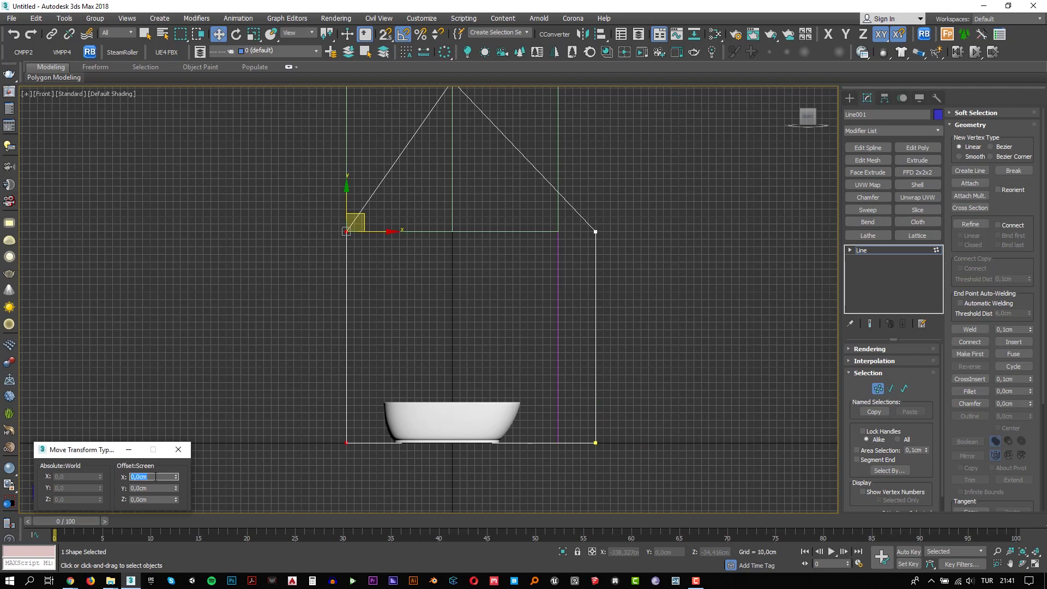
pyautogui.write('-50')
pyautogui.press('Return')
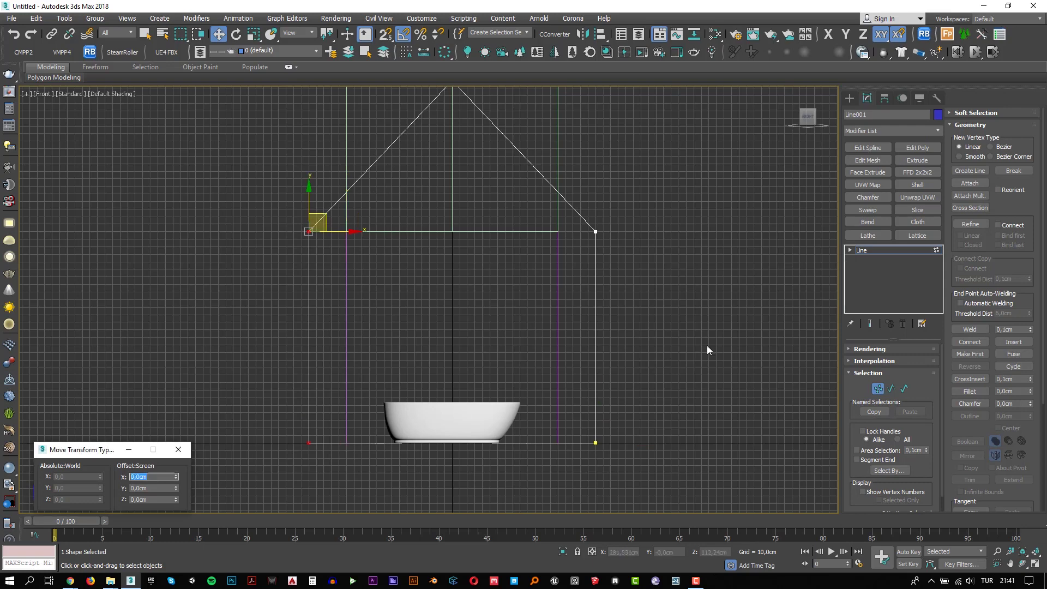
# Step: Test and remove an Extrude, then apply an Outline to the Line001 spline
pyautogui.click(906, 254)
pyautogui.press('p')
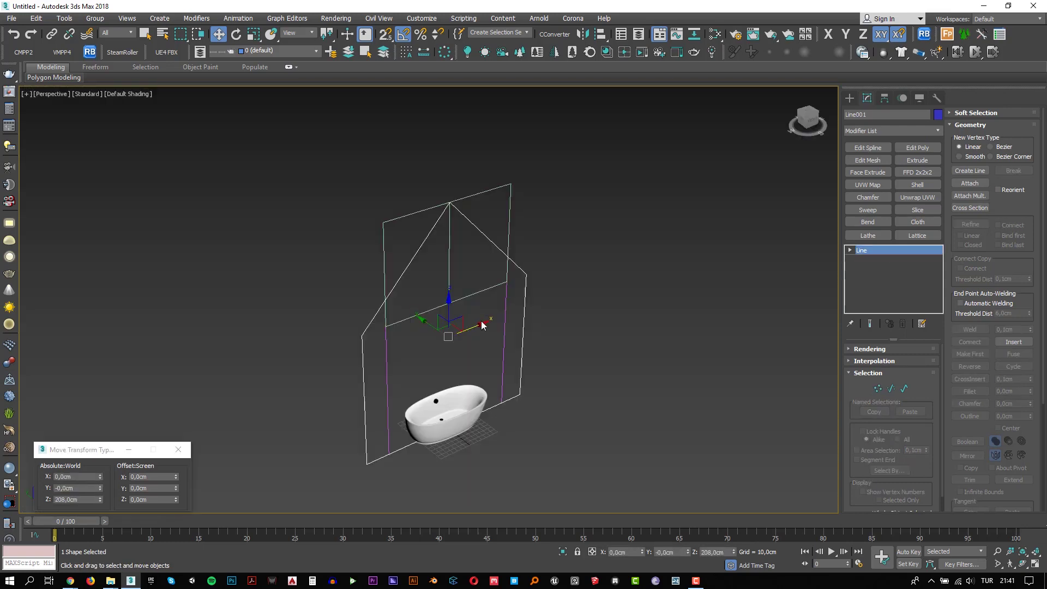
pyautogui.moveTo(490, 361)
pyautogui.keyDown('alt'); pyautogui.mouseDown(button='middle')
pyautogui.moveTo(533, 392)
pyautogui.moveTo(549, 327)
pyautogui.mouseUp(button='middle'); pyautogui.keyUp('alt')
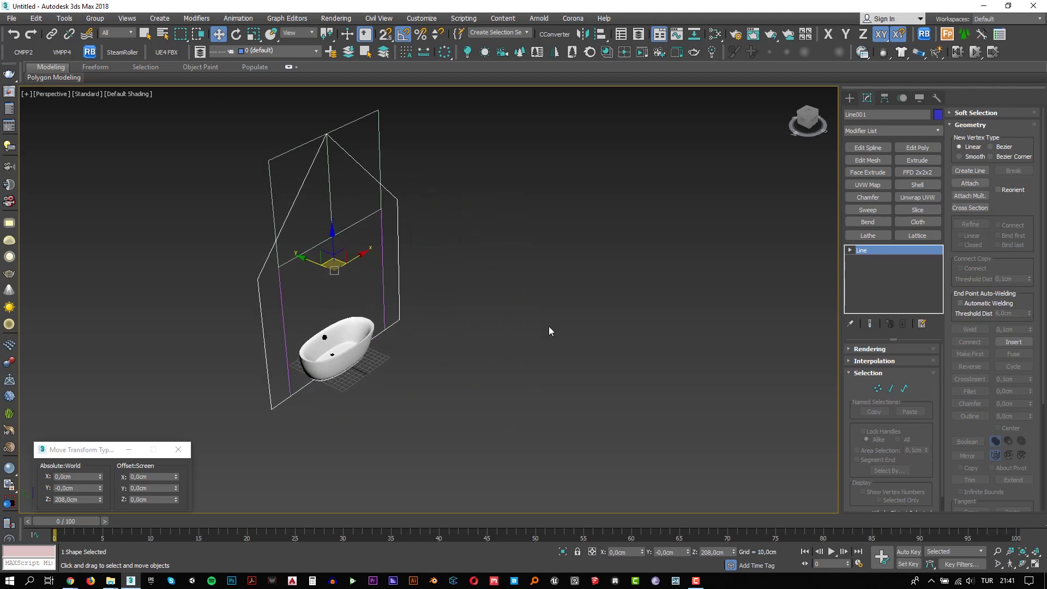
pyautogui.click(916, 162)
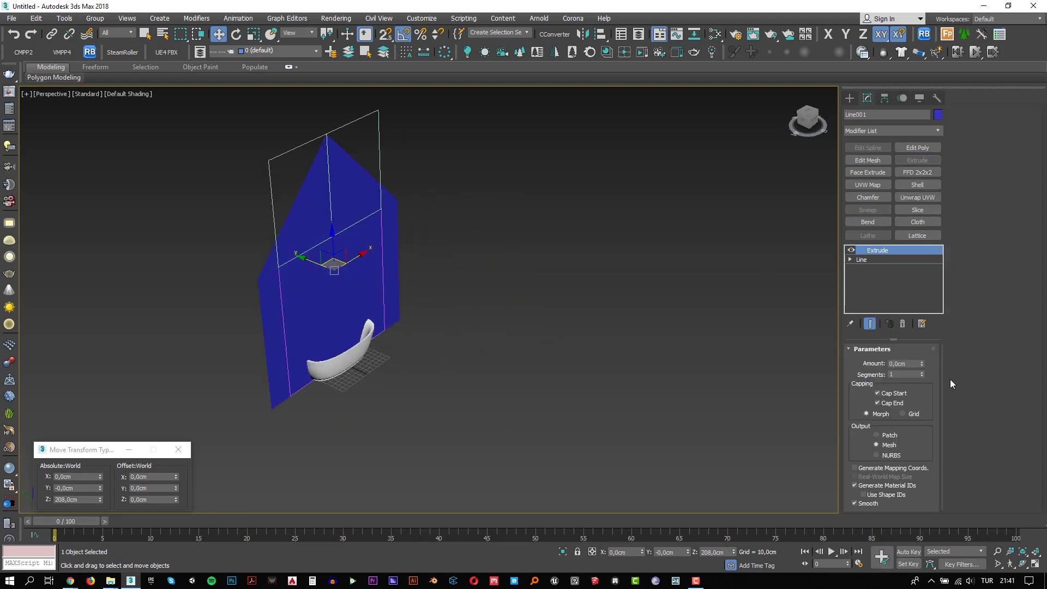
pyautogui.click(903, 324)
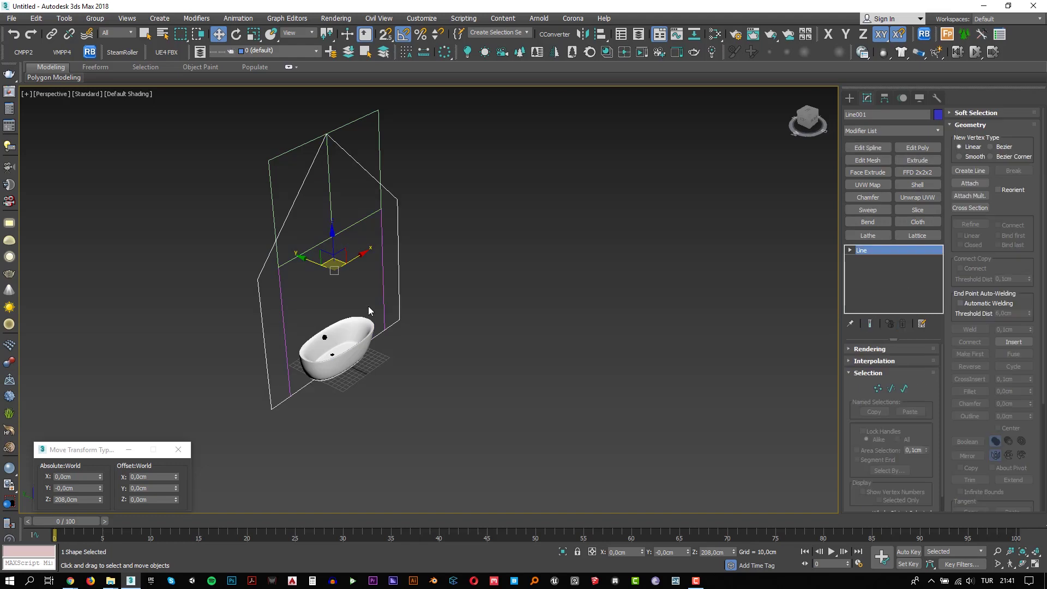
pyautogui.moveTo(400, 283); pyautogui.dragTo(397, 297, button='middle')
pyautogui.click(397, 297)
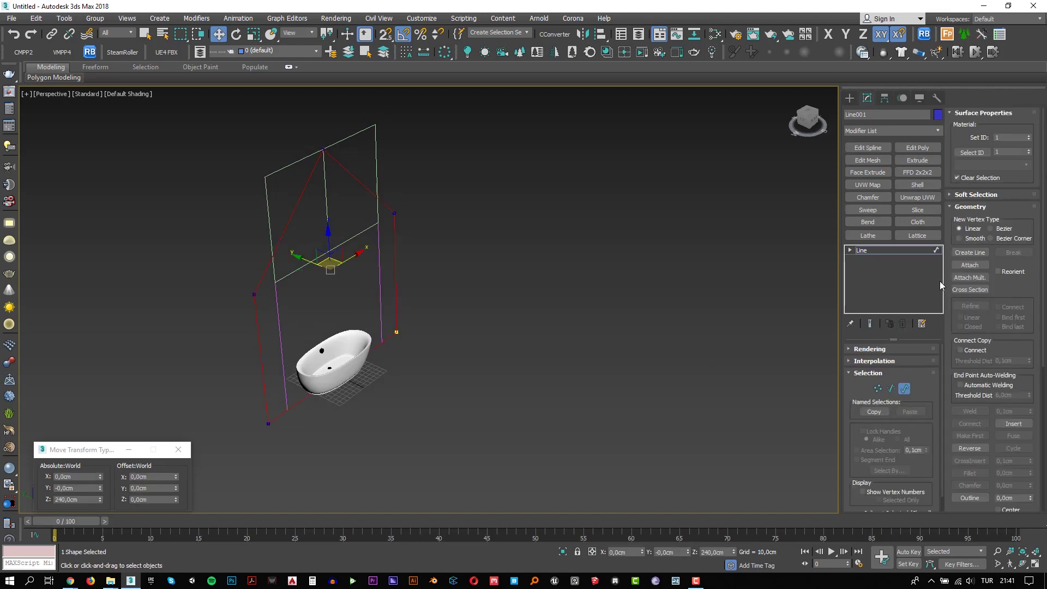
pyautogui.click(1018, 498)
pyautogui.press('Return')
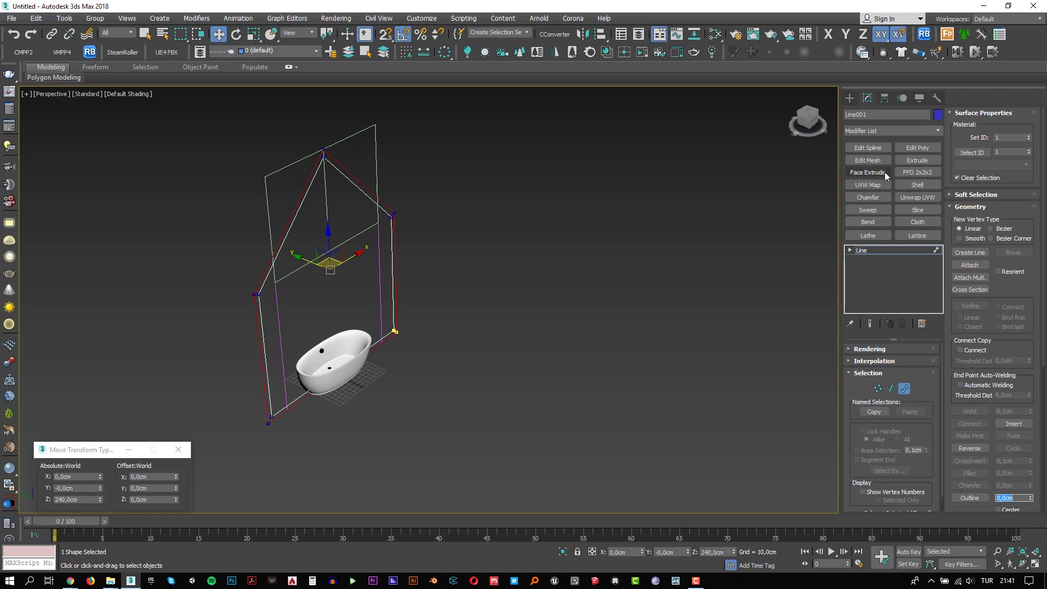
# Step: Extrude the outlined gable profile 400 cm into a house shell
pyautogui.click(917, 160)
pyautogui.doubleClick(909, 363)
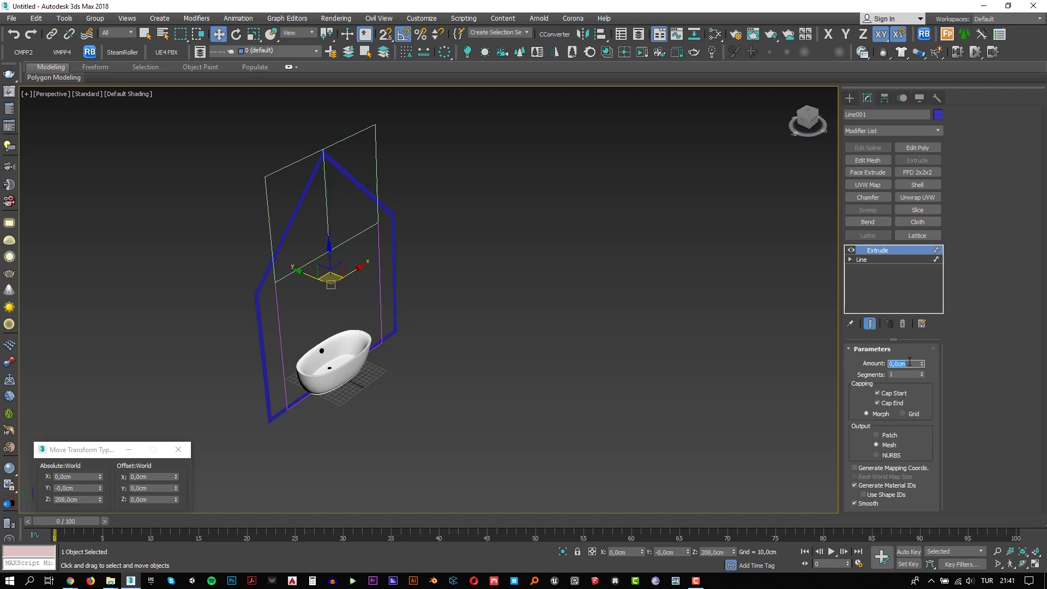
pyautogui.write('400')
pyautogui.press('Return')
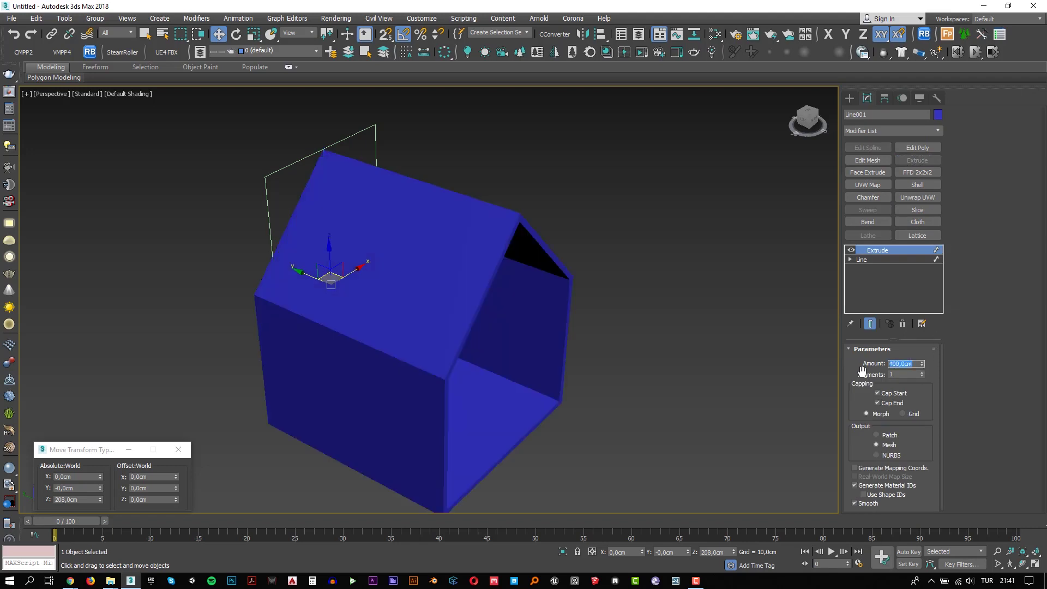
pyautogui.click(620, 348)
pyautogui.moveTo(414, 345)
pyautogui.keyDown('alt'); pyautogui.mouseDown(button='middle')
pyautogui.moveTo(481, 350)
pyautogui.moveTo(450, 384)
pyautogui.mouseUp(button='middle'); pyautogui.keyUp('alt')
pyautogui.scroll(3, 447, 386)
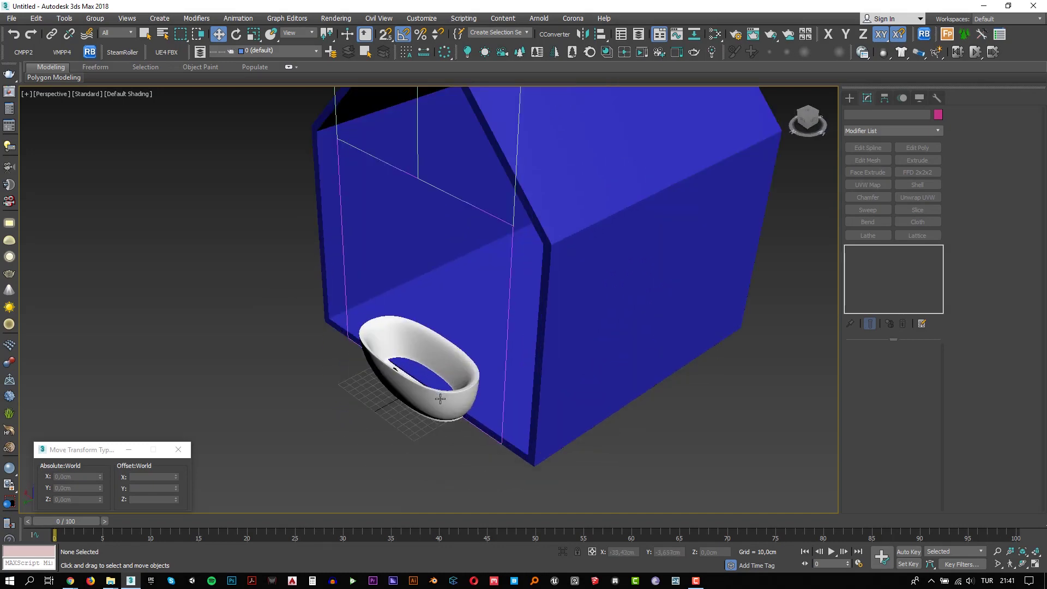
# Step: Raise the bathtub 10 cm with Offset Y in the Front view
pyautogui.click(440, 399)
pyautogui.press('f')
pyautogui.press('z')
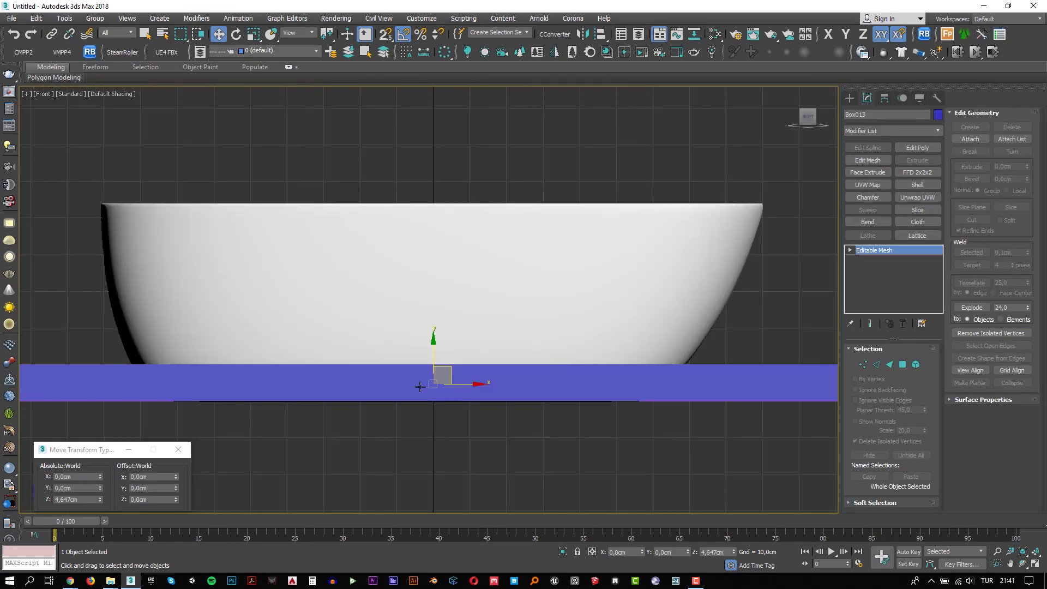
pyautogui.moveTo(420, 386); pyautogui.dragTo(427, 404, button='middle')
pyautogui.press('F3')
pyautogui.click(160, 489)
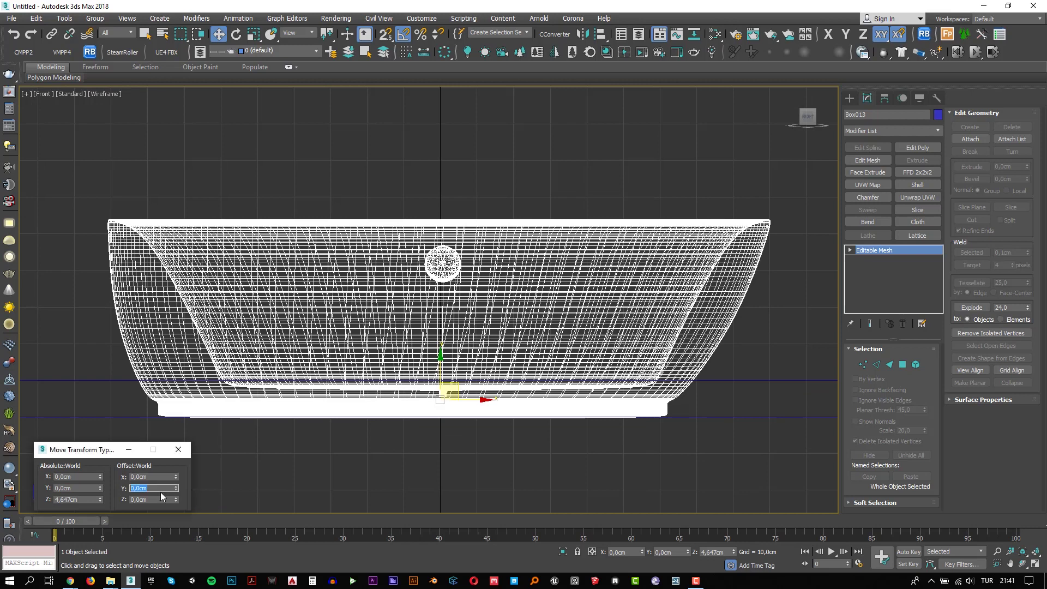
pyautogui.press('Tab')
pyautogui.write('10')
pyautogui.press('Return')
pyautogui.click(333, 173)
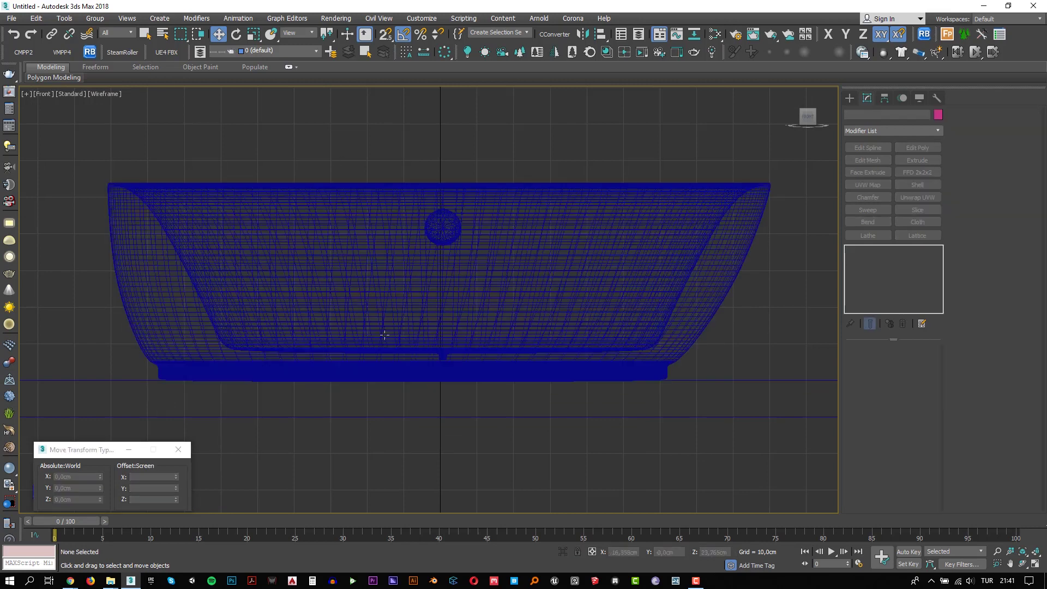
pyautogui.scroll(-8, 384, 335)
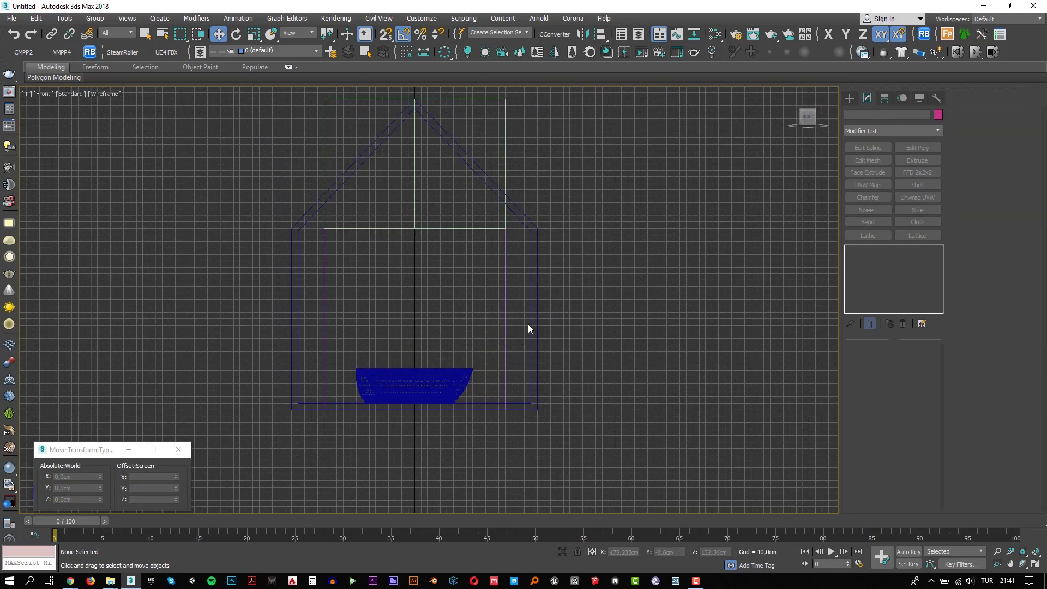
pyautogui.click(530, 324)
# Step: Clone the shell as Line002, reduce its Extrude to 10 cm, and shift it 20 cm along Y
pyautogui.press('p')
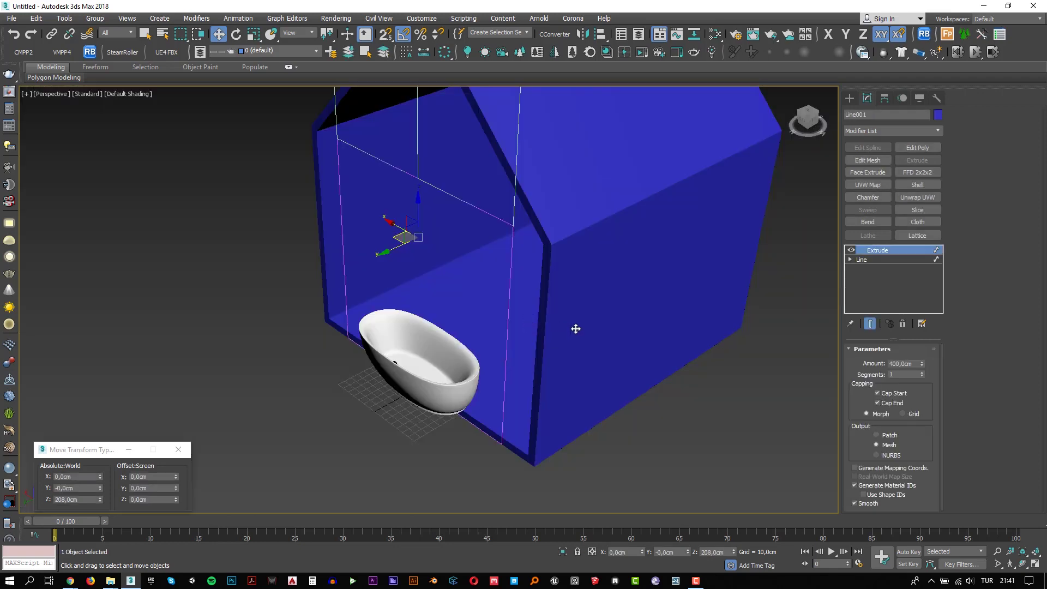
pyautogui.moveTo(575, 328)
pyautogui.keyDown('alt'); pyautogui.mouseDown(button='middle')
pyautogui.moveTo(486, 363)
pyautogui.moveTo(535, 386)
pyautogui.moveTo(550, 353)
pyautogui.mouseUp(button='middle'); pyautogui.keyUp('alt')
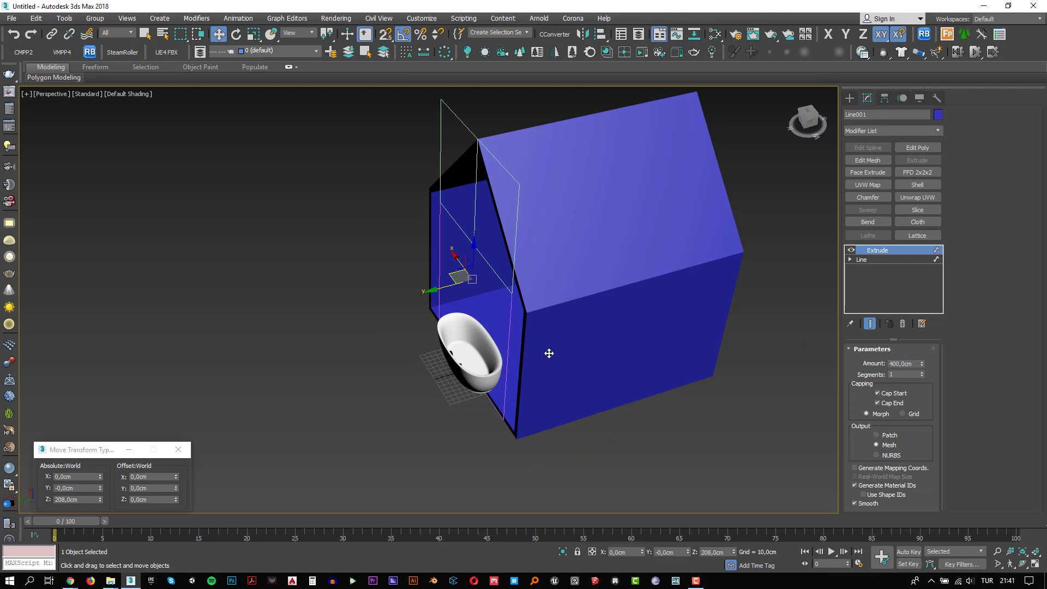
pyautogui.hotkey('ctrl', 'v')
pyautogui.click(509, 338)
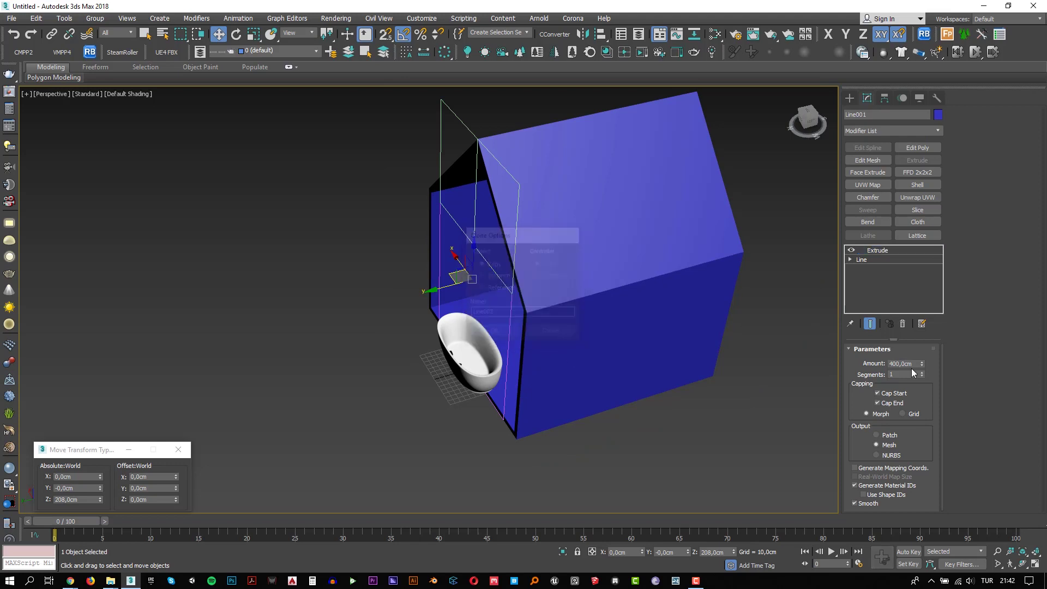
pyautogui.doubleClick(916, 364)
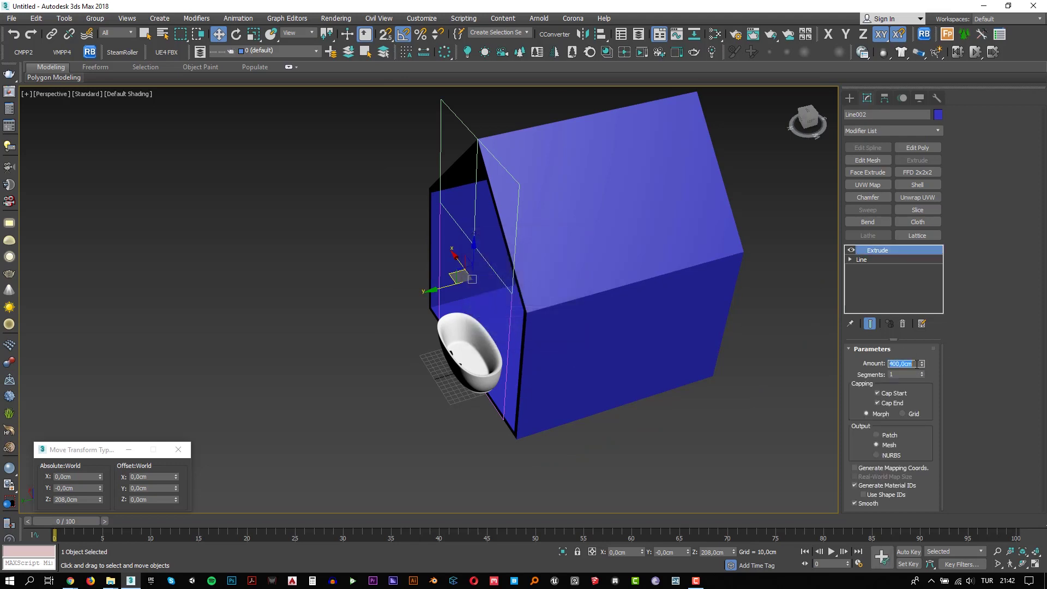
pyautogui.write('10')
pyautogui.moveTo(660, 396); pyautogui.dragTo(686, 398, button='middle')
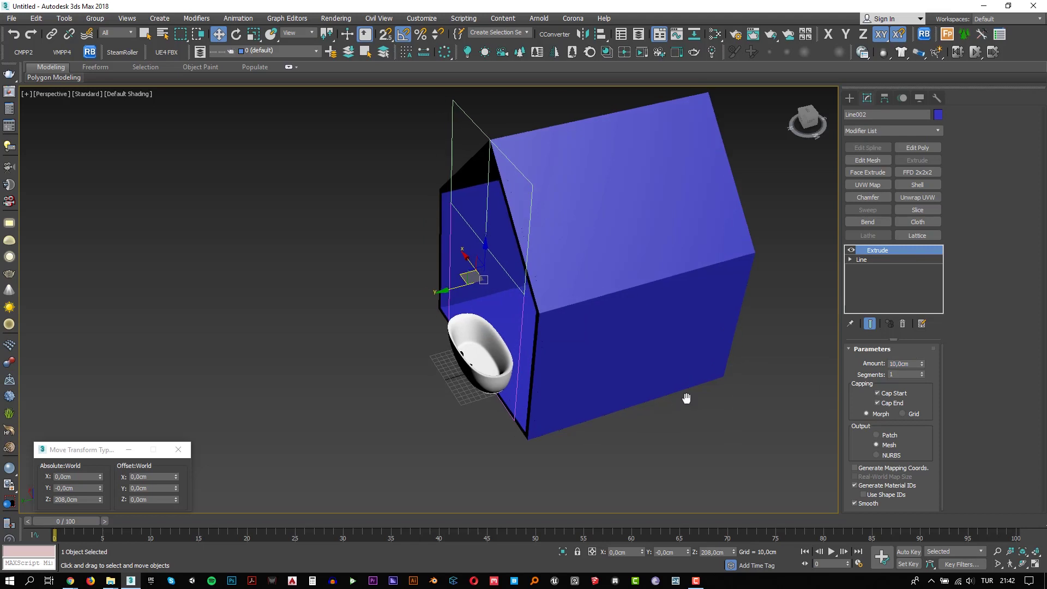
pyautogui.press('F4')
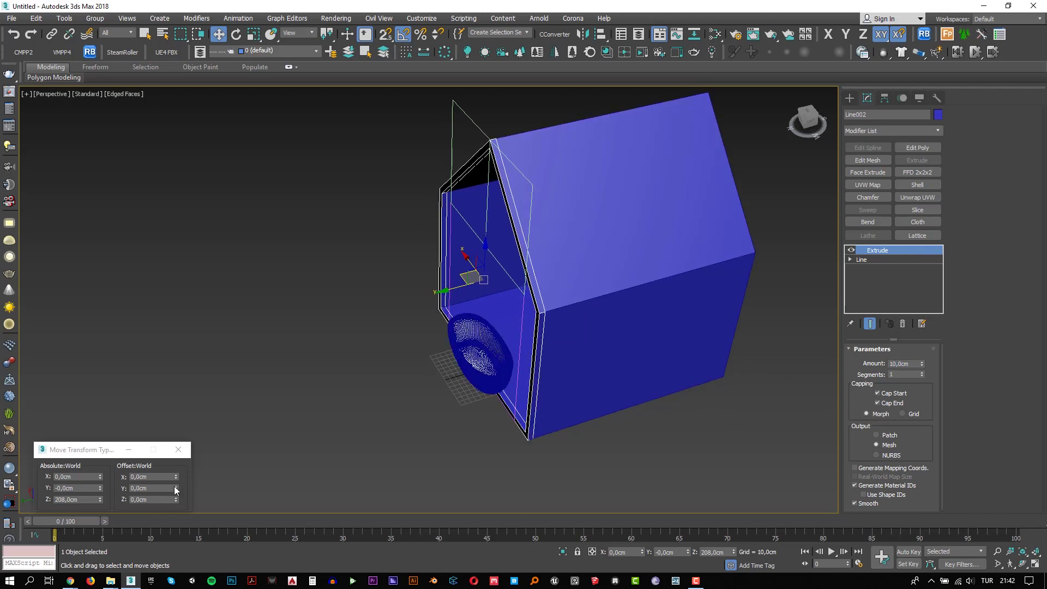
pyautogui.doubleClick(170, 488)
pyautogui.write('1')
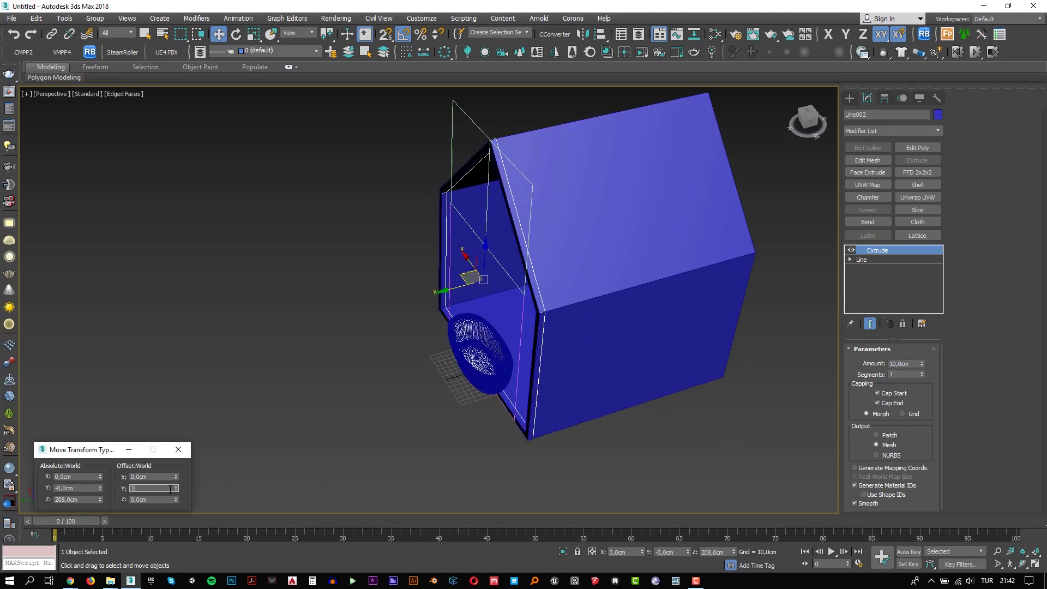
pyautogui.write('0')
pyautogui.press('Return')
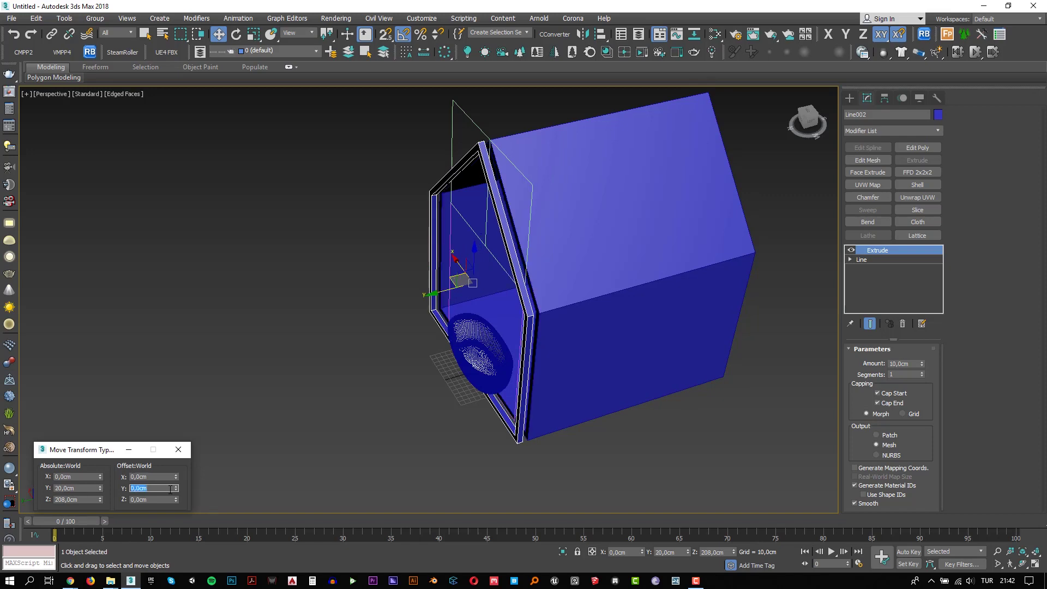
pyautogui.keyDown('alt'); pyautogui.moveTo(532, 334); pyautogui.dragTo(467, 301, button='middle'); pyautogui.keyUp('alt')
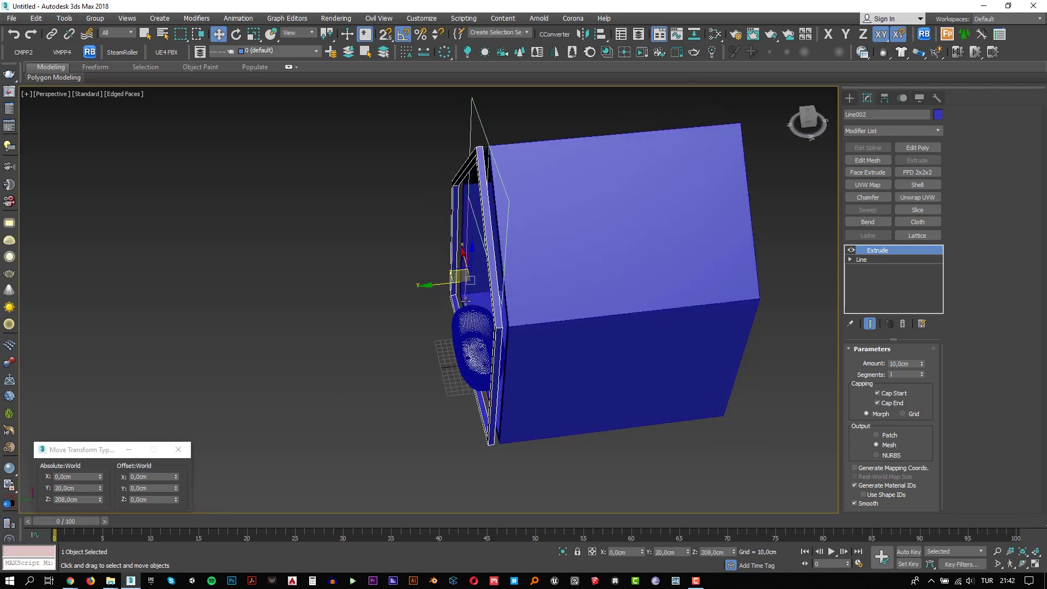
# Step: Set up an Array of the gable frame with a 20 cm incremental Y move as instances, and preview it
pyautogui.click(64, 18)
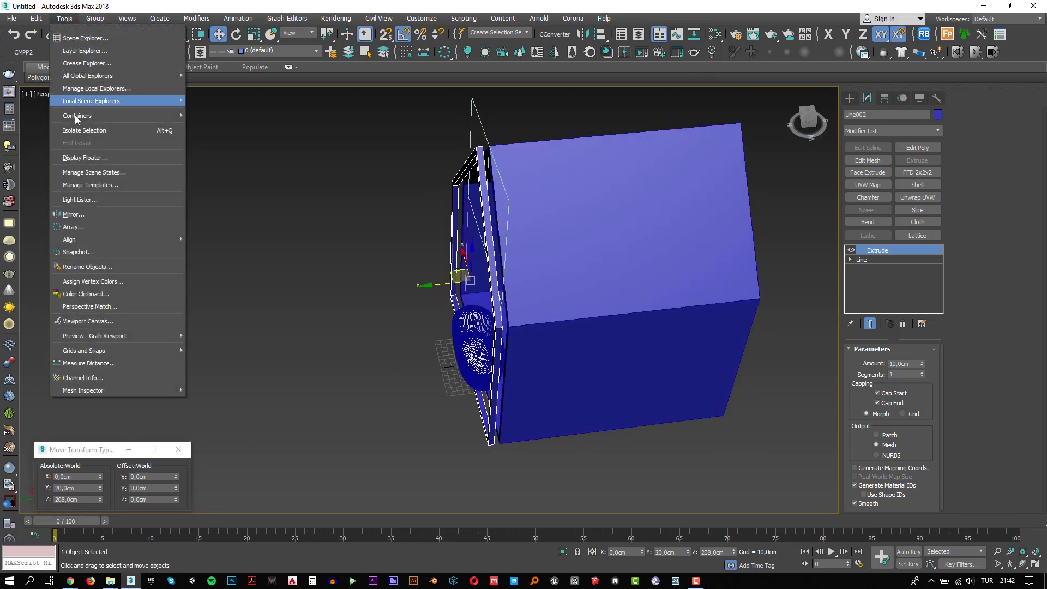
pyautogui.click(81, 226)
pyautogui.moveTo(417, 196)
pyautogui.mouseDown()
pyautogui.moveTo(295, 112)
pyautogui.moveTo(107, 97)
pyautogui.mouseUp()
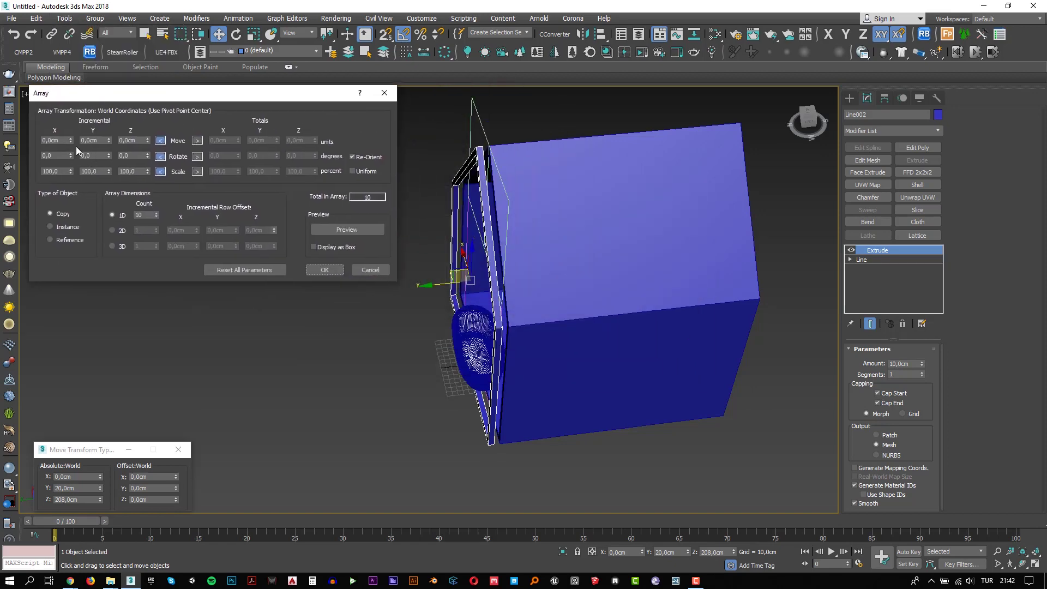
pyautogui.doubleClick(97, 140)
pyautogui.write('20')
pyautogui.click(68, 227)
pyautogui.click(339, 230)
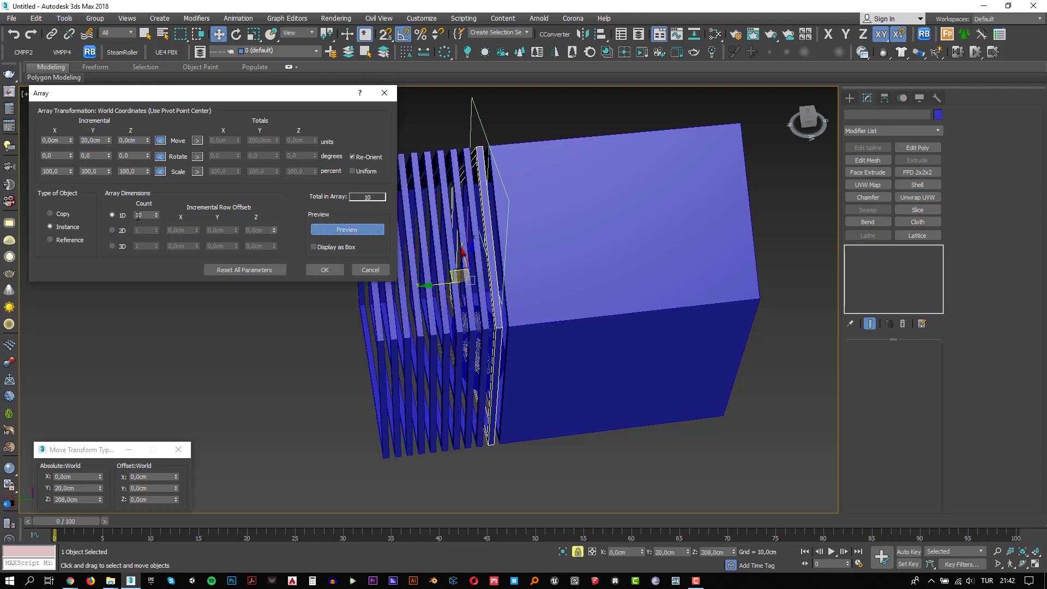
# Step: Settle the array count at 6 and create the six slats
pyautogui.click(156, 217)
pyautogui.click(156, 217)
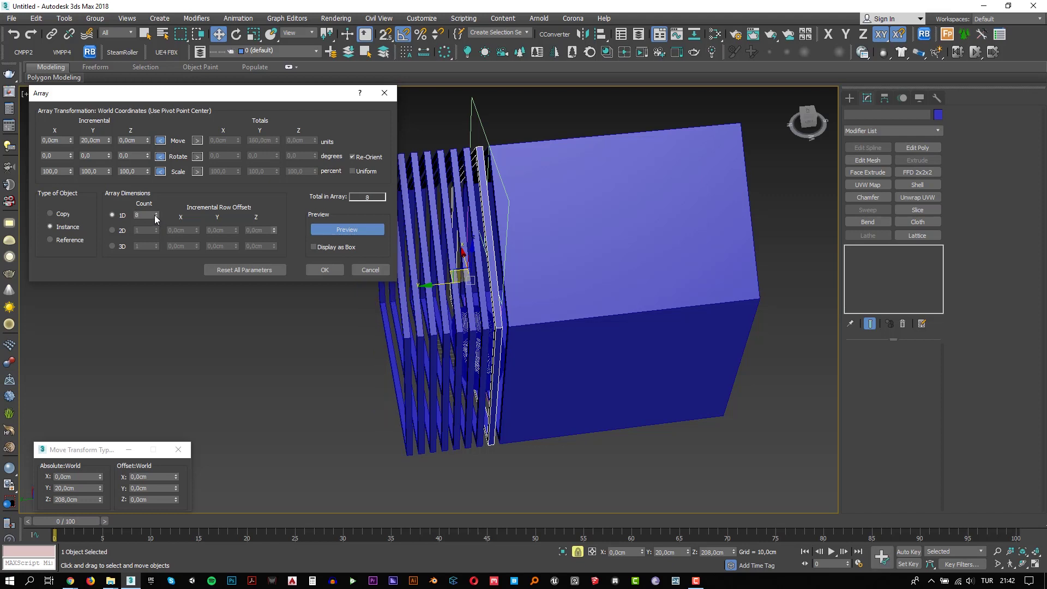
pyautogui.click(155, 217)
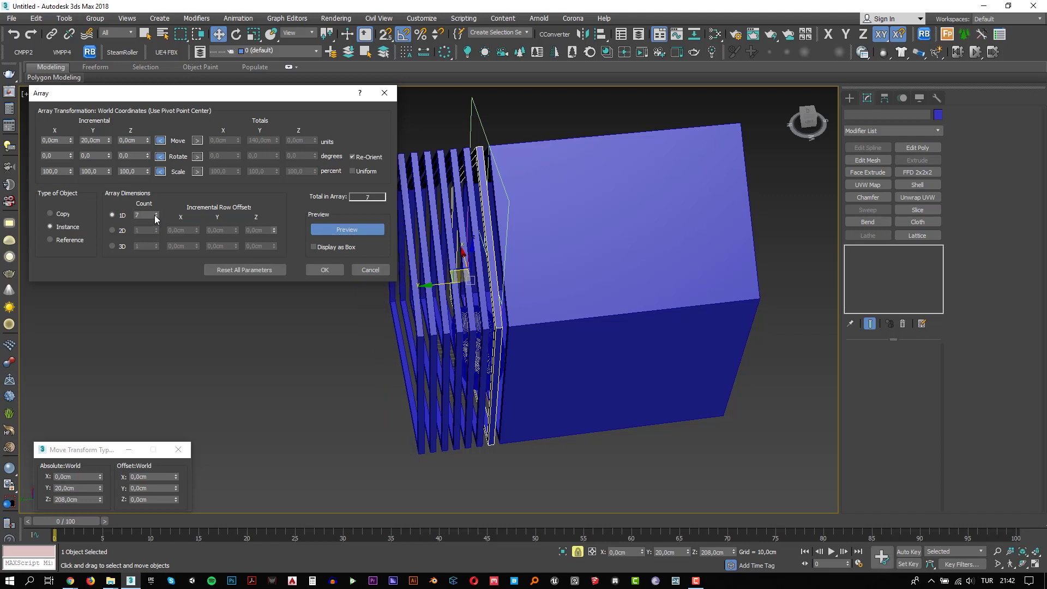
pyautogui.click(155, 216)
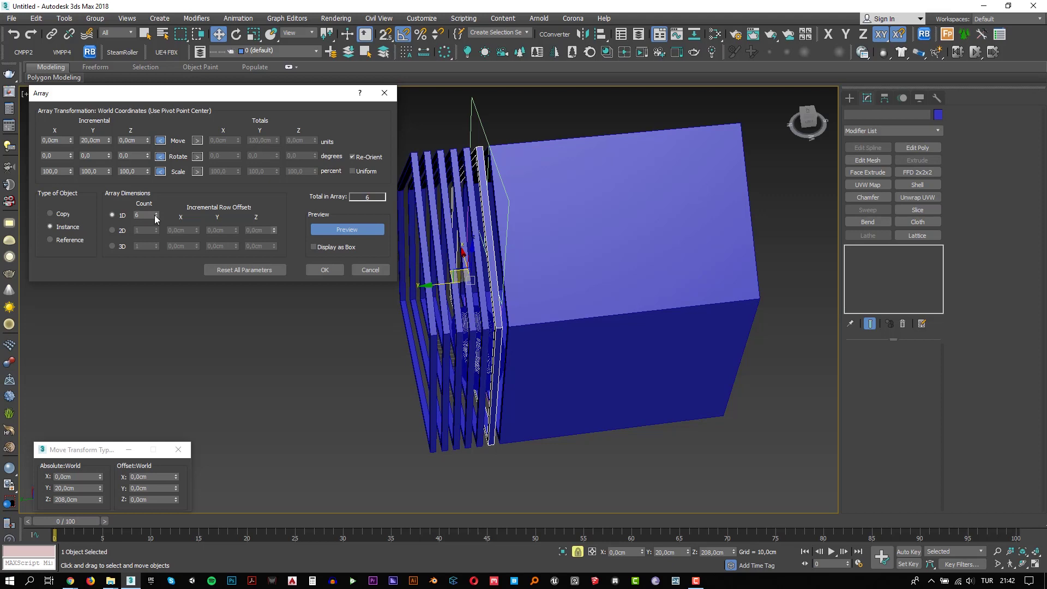
pyautogui.click(155, 217)
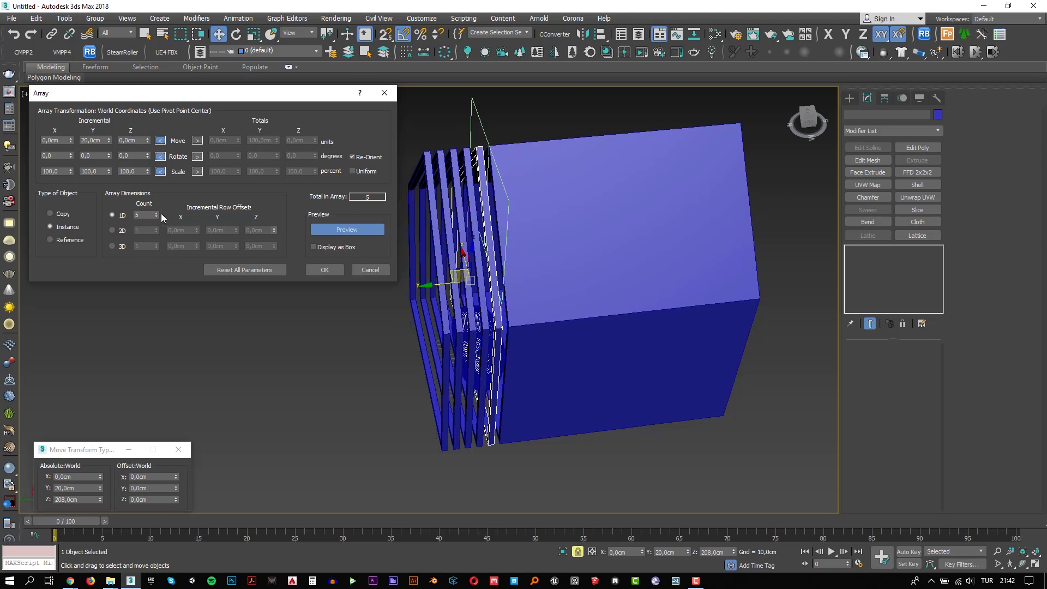
pyautogui.click(156, 214)
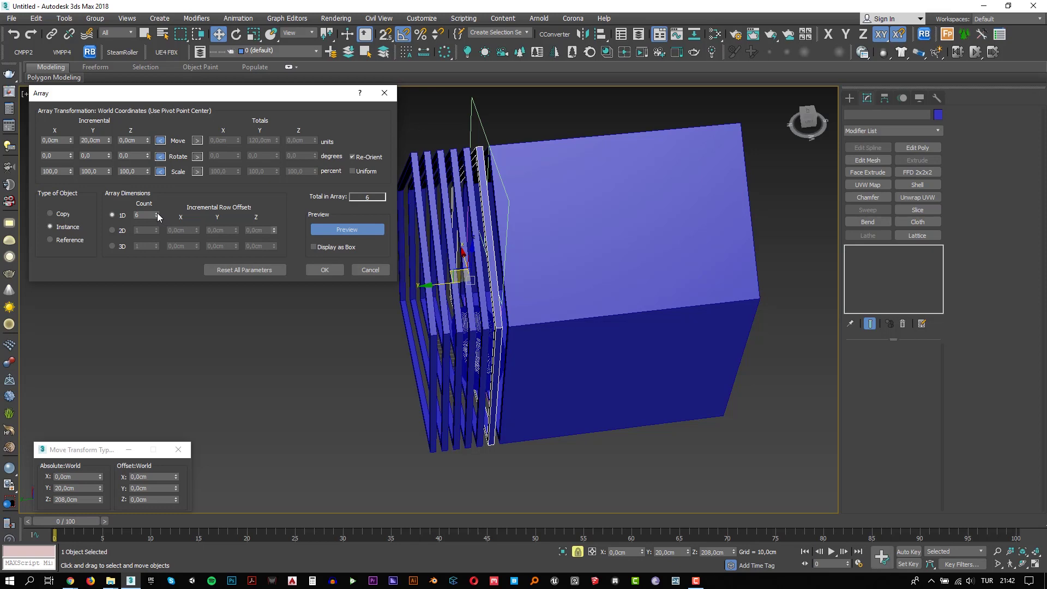
pyautogui.click(322, 269)
pyautogui.click(371, 355)
# Step: Draw a snapped 380 × 10 cm rectangle along the house edge in the Top view
pyautogui.keyDown('alt'); pyautogui.moveTo(430, 326); pyautogui.dragTo(415, 332, button='middle'); pyautogui.keyUp('alt')
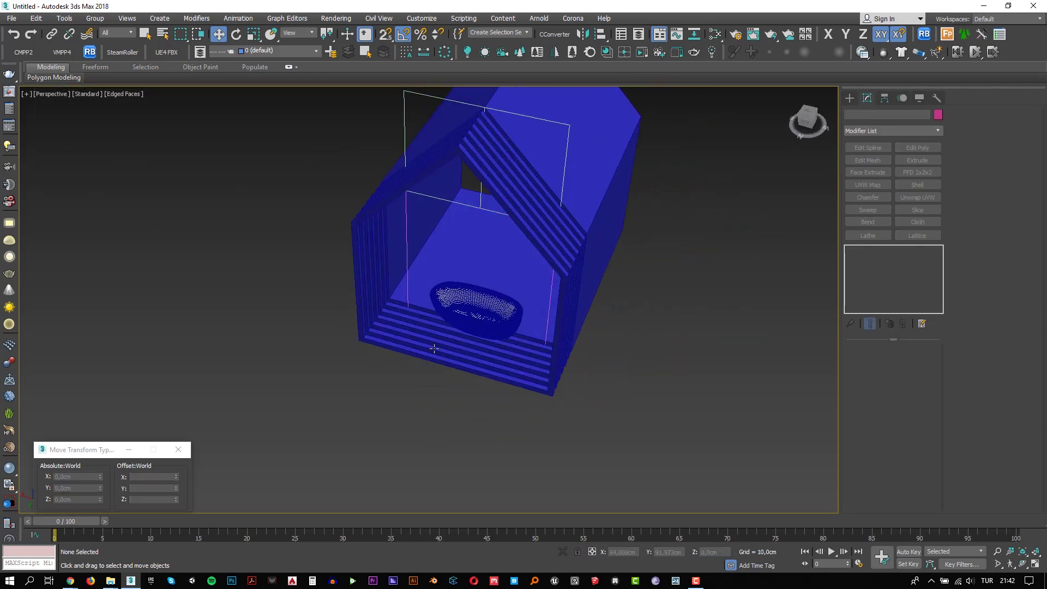
pyautogui.press('t')
pyautogui.moveTo(402, 240); pyautogui.dragTo(402, 313, button='middle')
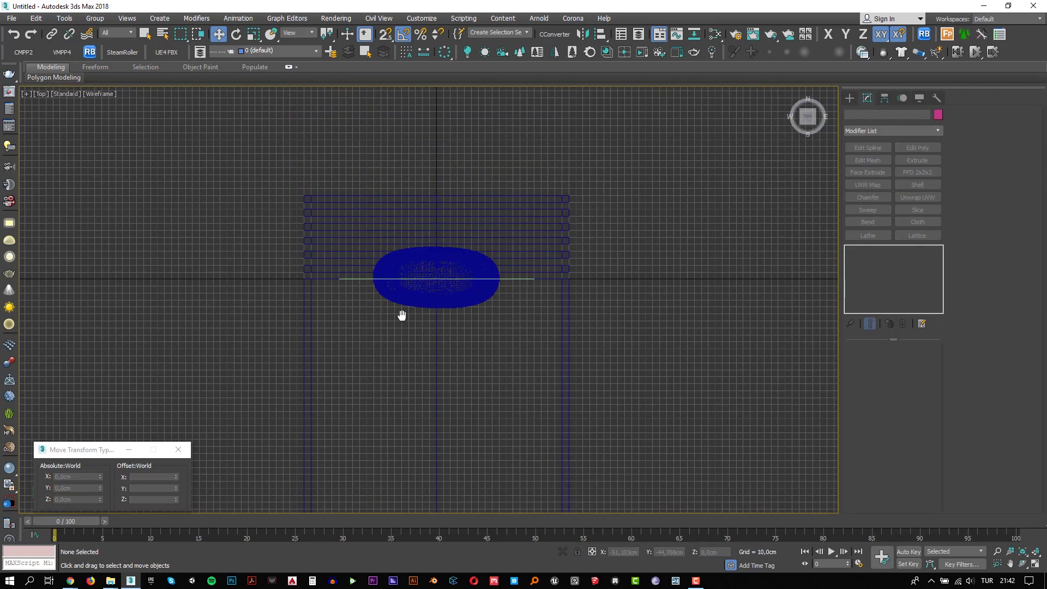
pyautogui.scroll(3, 491, 243)
pyautogui.scroll(3, 485, 262)
pyautogui.click(849, 98)
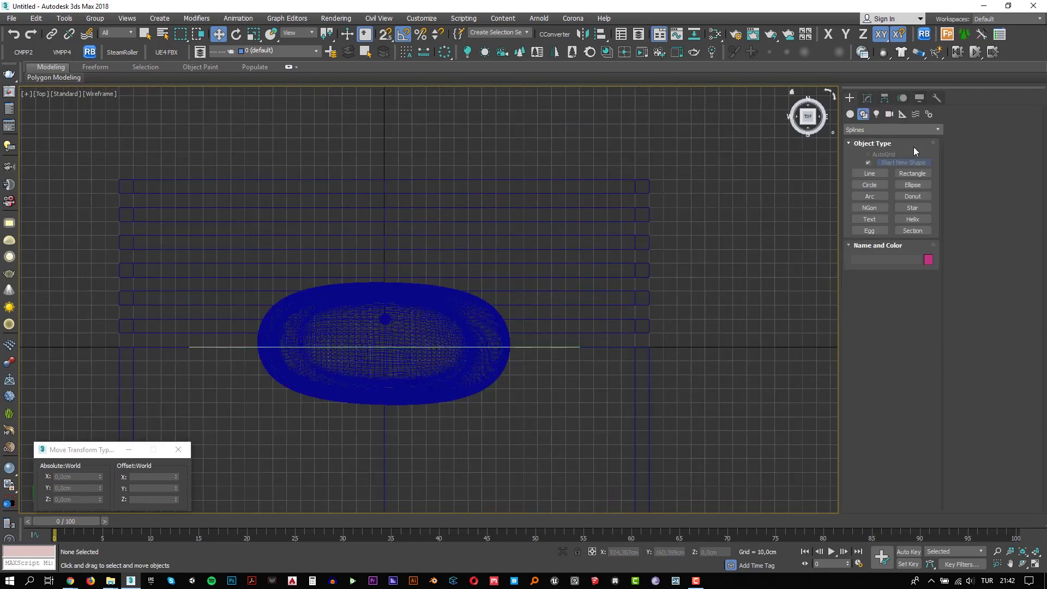
pyautogui.click(913, 174)
pyautogui.press('s')
pyautogui.moveTo(649, 193); pyautogui.dragTo(679, 212, button='middle')
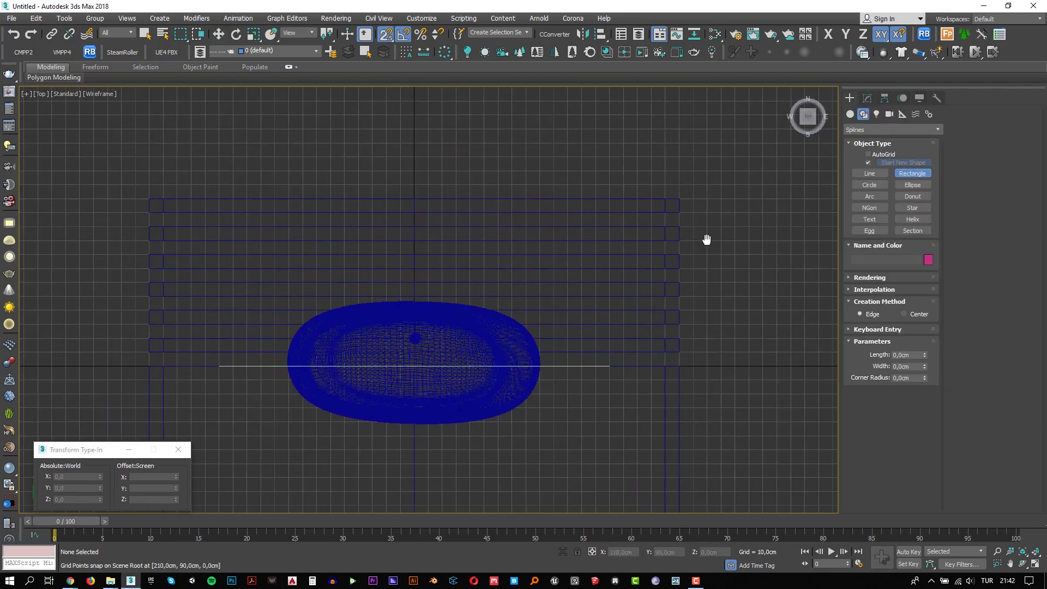
pyautogui.moveTo(679, 226); pyautogui.dragTo(148, 212)
pyautogui.press('s')
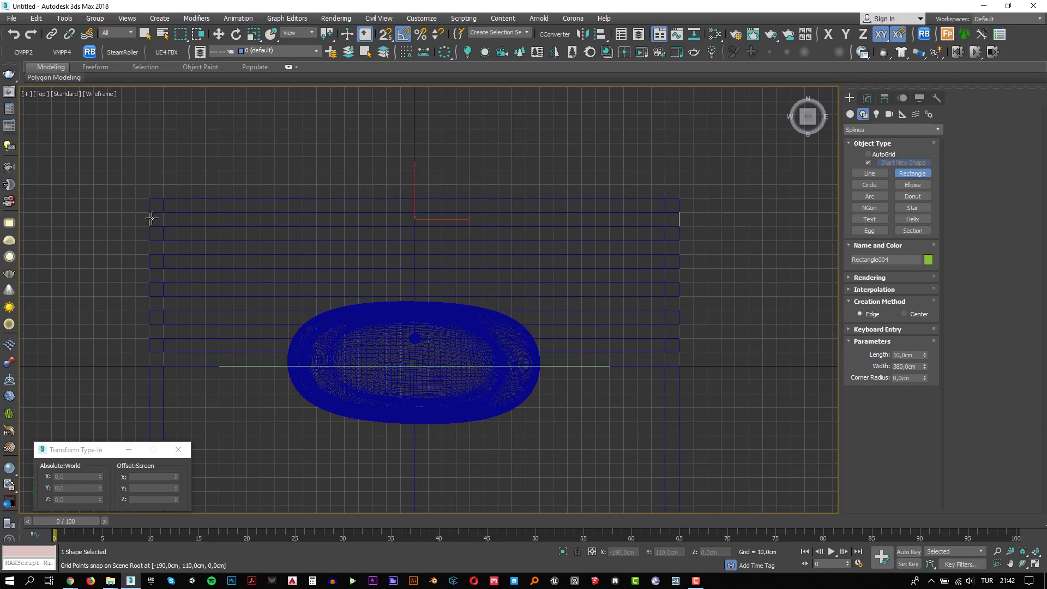
pyautogui.press('w')
# Step: Extrude the rectangle into a 10 cm solid strip
pyautogui.press('p')
pyautogui.press('z')
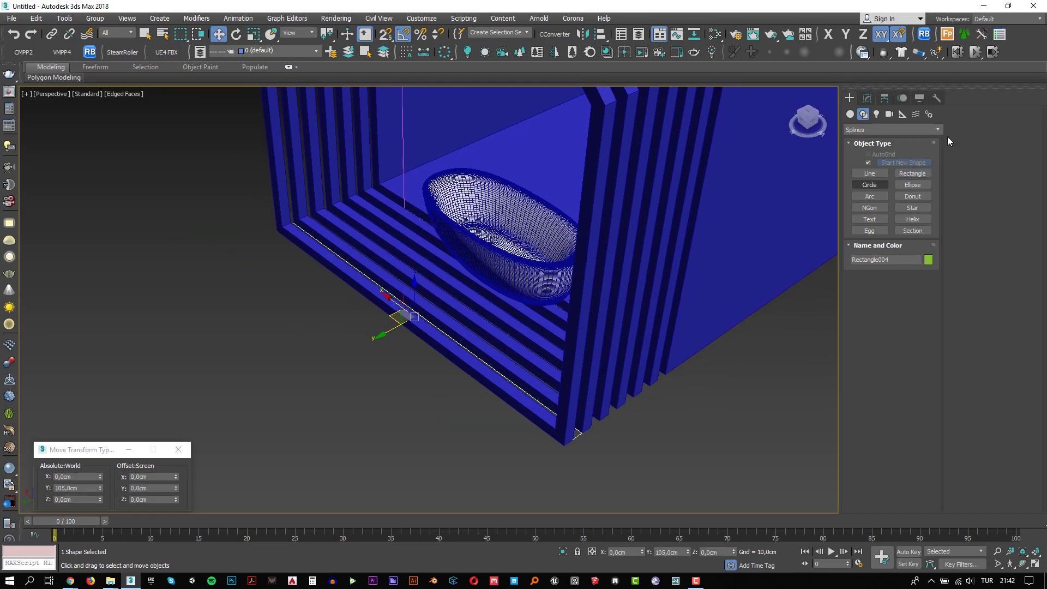
pyautogui.click(867, 97)
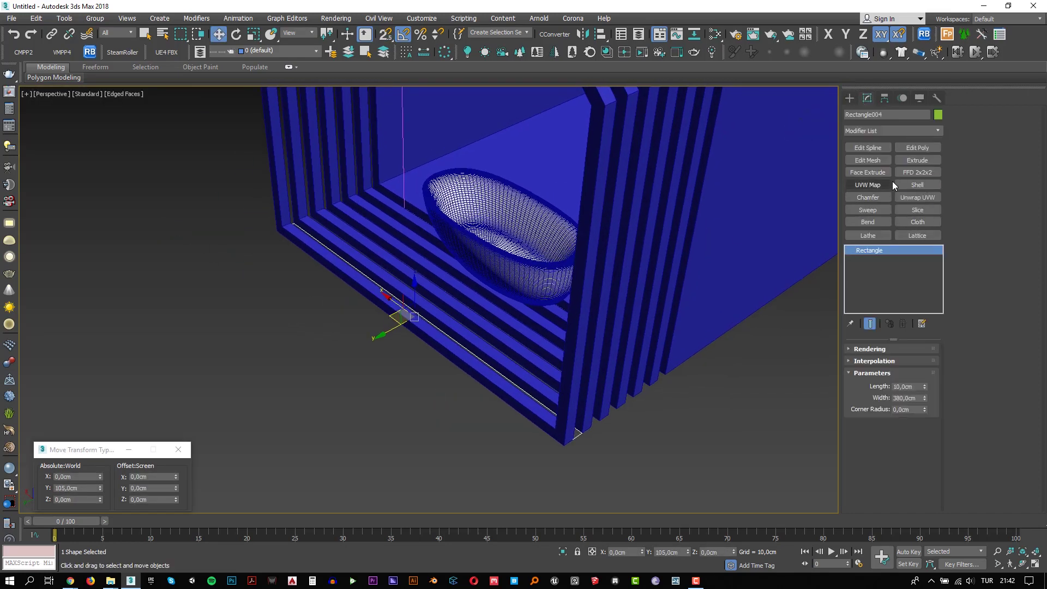
pyautogui.click(917, 160)
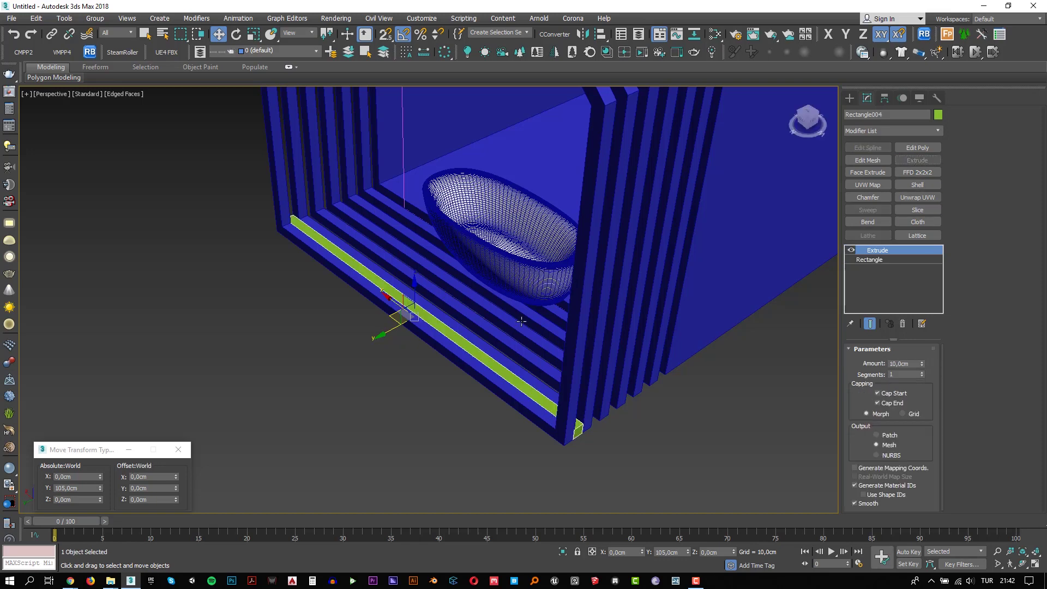
# Step: Move the bathtub farther back along Y to about −57.5 cm
pyautogui.keyDown('alt'); pyautogui.moveTo(415, 306); pyautogui.dragTo(441, 309, button='middle'); pyautogui.keyUp('alt')
pyautogui.click(442, 309)
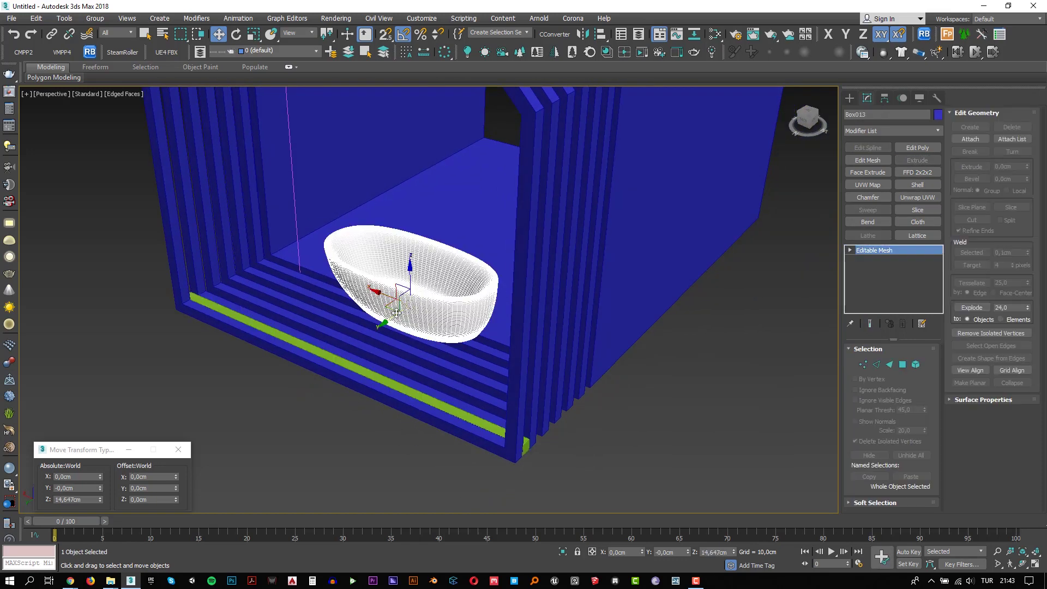
pyautogui.moveTo(407, 309); pyautogui.dragTo(438, 291)
pyautogui.moveTo(437, 291)
pyautogui.keyDown('alt'); pyautogui.mouseDown(button='middle')
pyautogui.moveTo(460, 367)
pyautogui.moveTo(474, 343)
pyautogui.moveTo(510, 337)
pyautogui.moveTo(438, 366)
pyautogui.moveTo(493, 437)
pyautogui.moveTo(469, 414)
pyautogui.mouseUp(button='middle'); pyautogui.keyUp('alt')
pyautogui.scroll(3, 441, 370)
pyautogui.scroll(-4, 437, 365)
# Step: Array the green strip into six instances spaced −20 cm along Y
pyautogui.scroll(4, 445, 384)
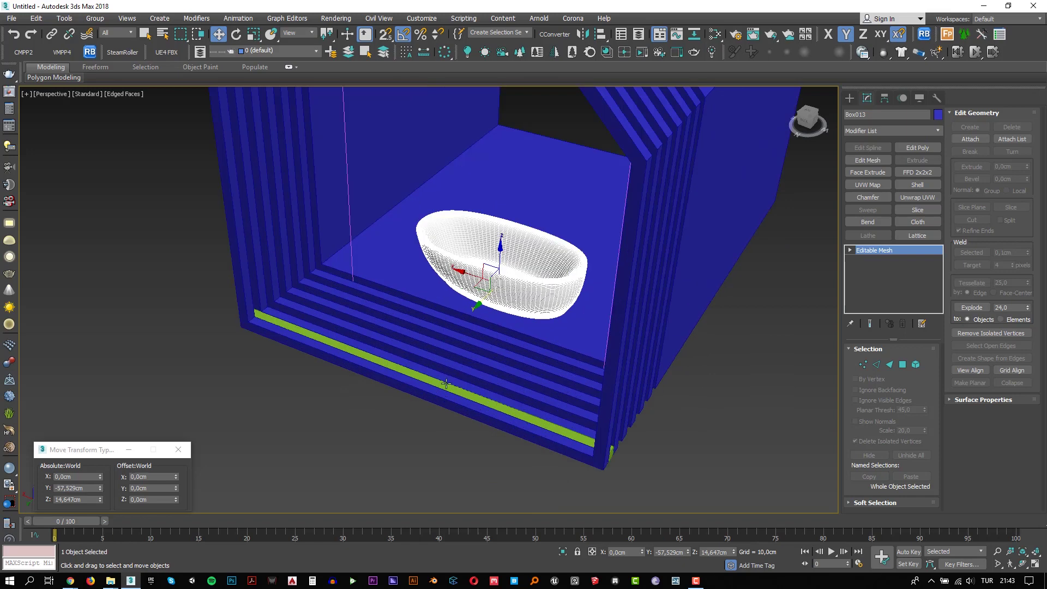
pyautogui.click(444, 384)
pyautogui.click(64, 18)
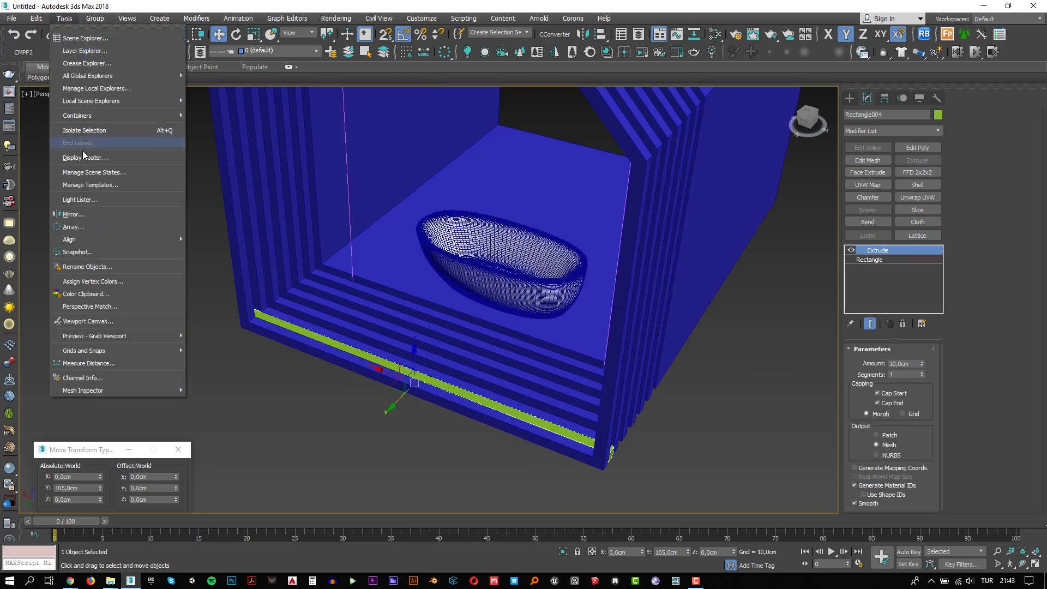
pyautogui.click(90, 234)
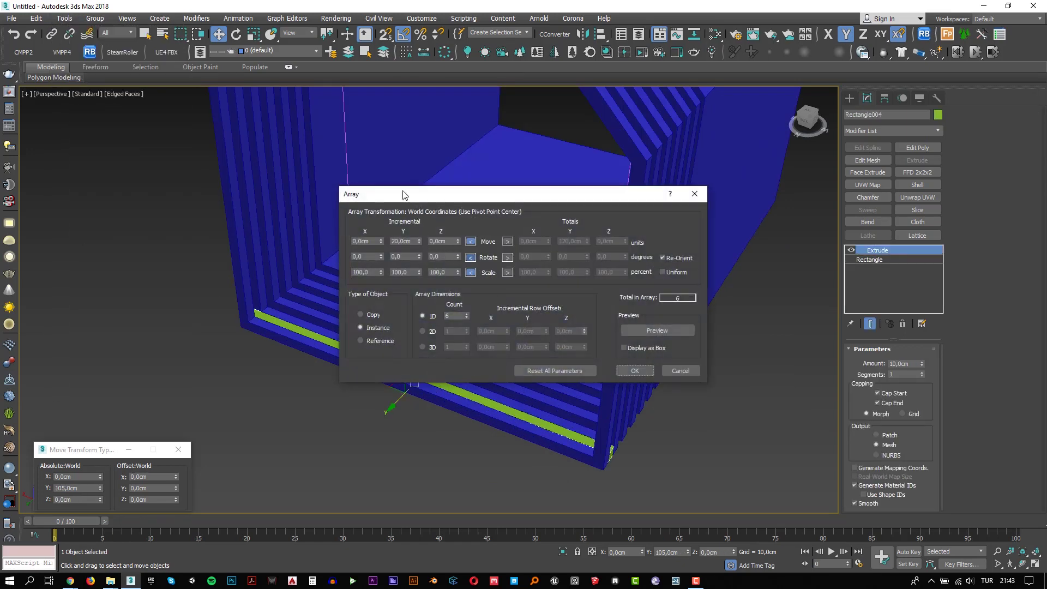
pyautogui.moveTo(404, 194); pyautogui.dragTo(166, 112)
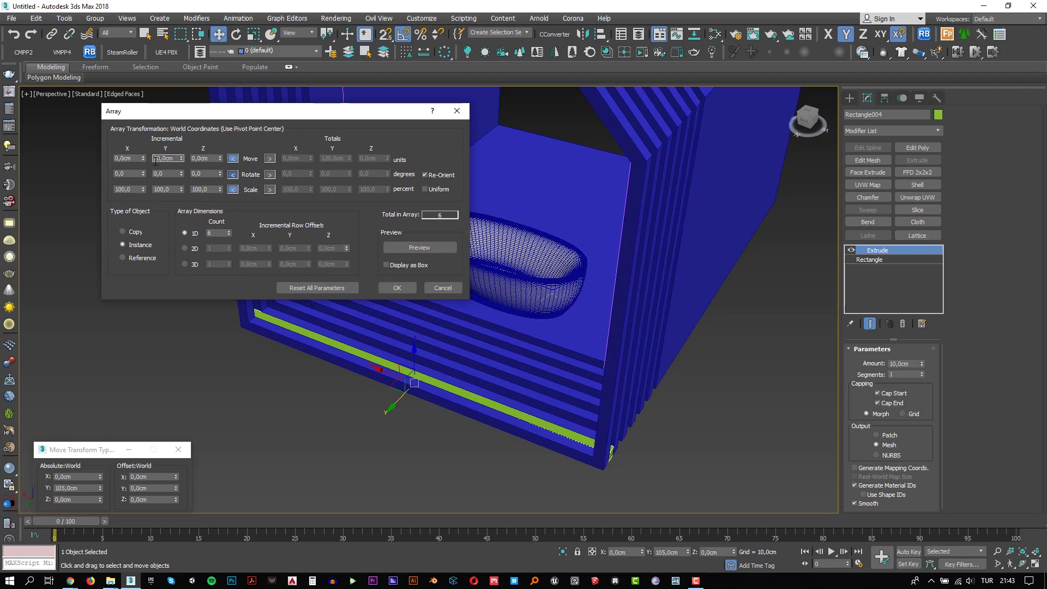
pyautogui.write('-20')
pyautogui.click(395, 248)
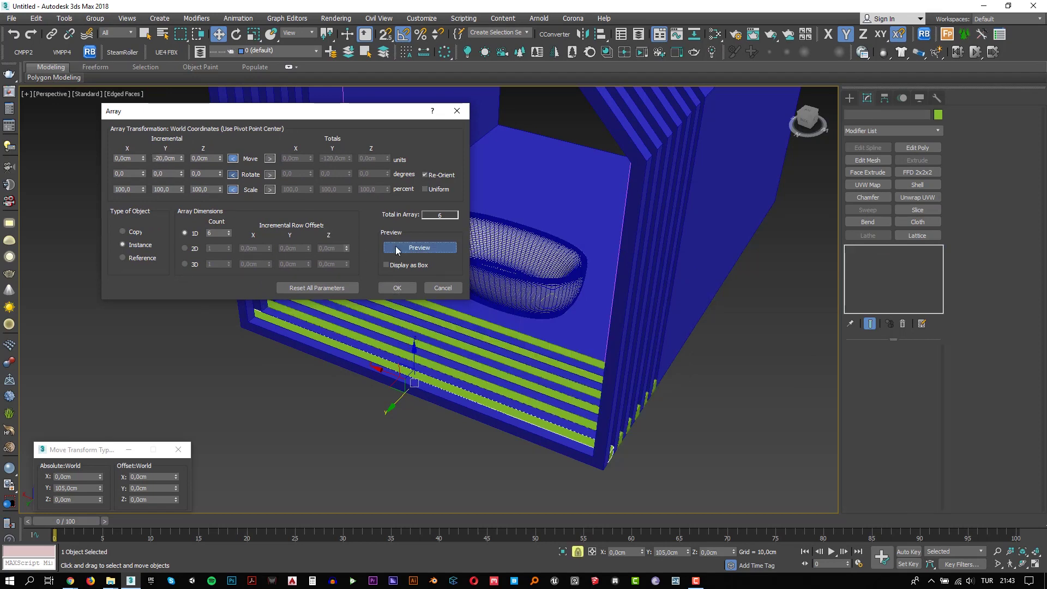
pyautogui.click(396, 287)
pyautogui.click(280, 390)
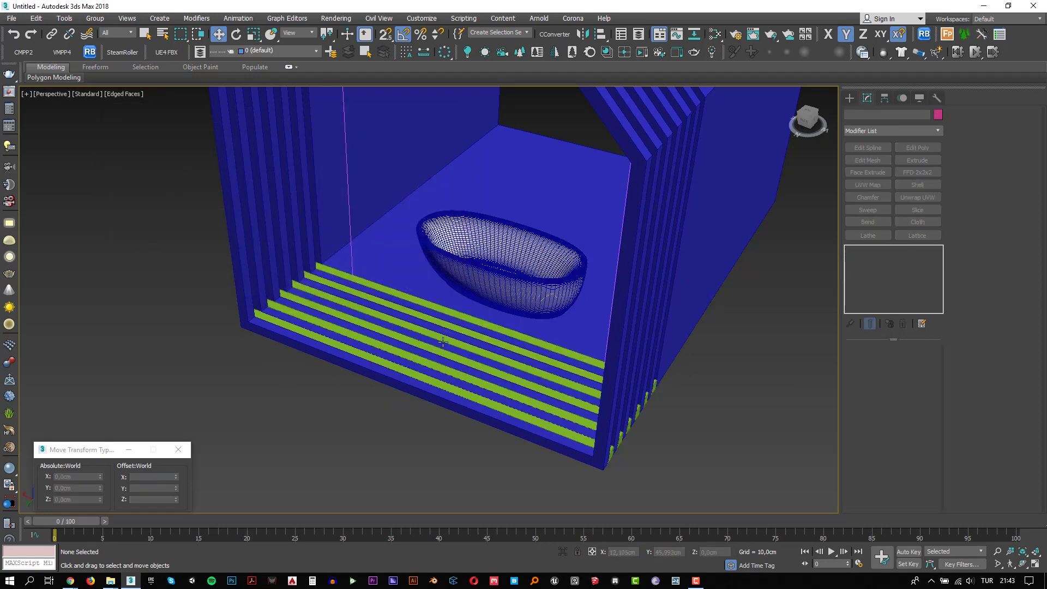
# Step: Orbit to inspect the new floor slats, then switch to the Front view
pyautogui.moveTo(280, 390)
pyautogui.keyDown('alt'); pyautogui.mouseDown(button='middle')
pyautogui.moveTo(557, 331)
pyautogui.moveTo(467, 329)
pyautogui.mouseUp(button='middle'); pyautogui.keyUp('alt')
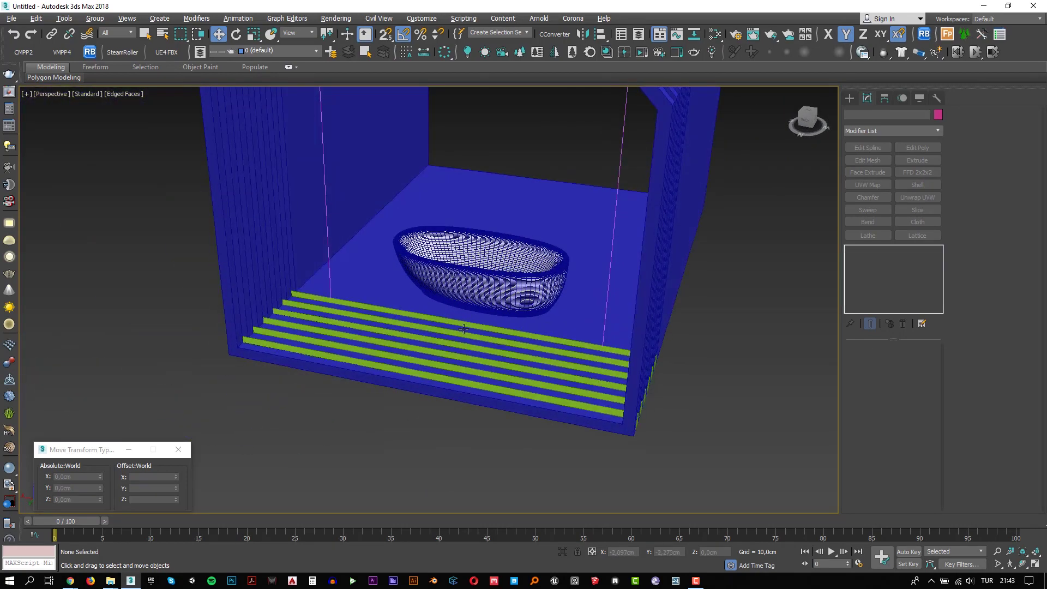
pyautogui.press('f')
pyautogui.scroll(3, 470, 332)
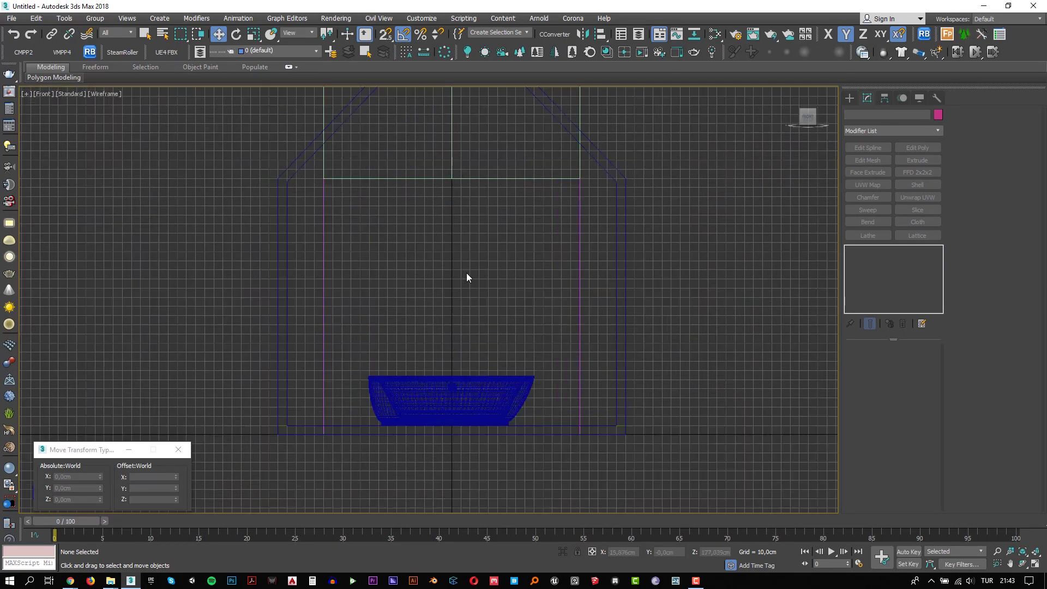
# Step: Draw a snapped rectangle inside the house outline in the Front view
pyautogui.click(851, 97)
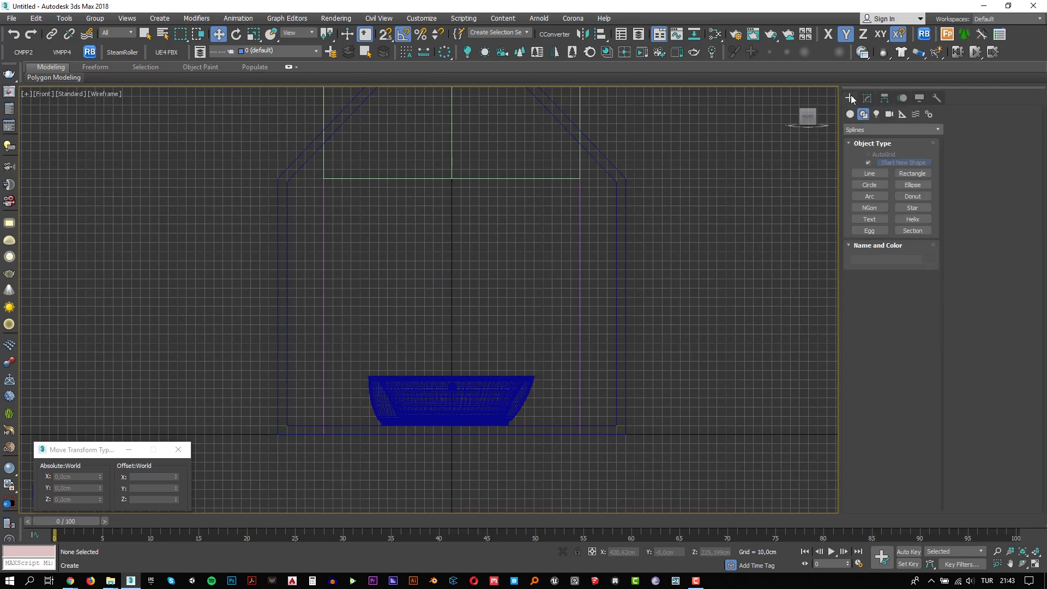
pyautogui.click(908, 174)
pyautogui.press('s')
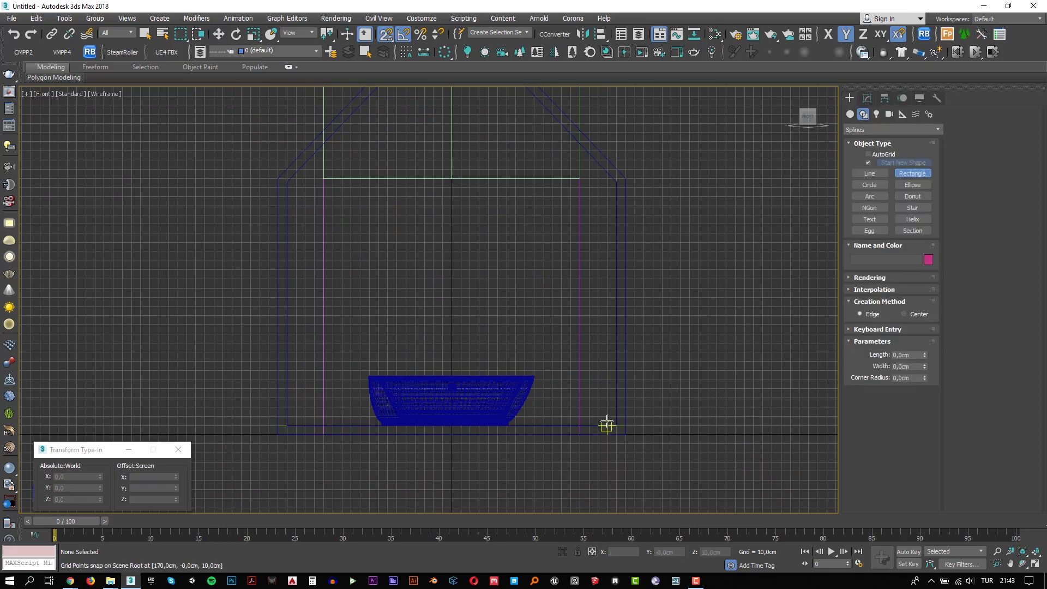
pyautogui.moveTo(615, 425); pyautogui.dragTo(287, 187)
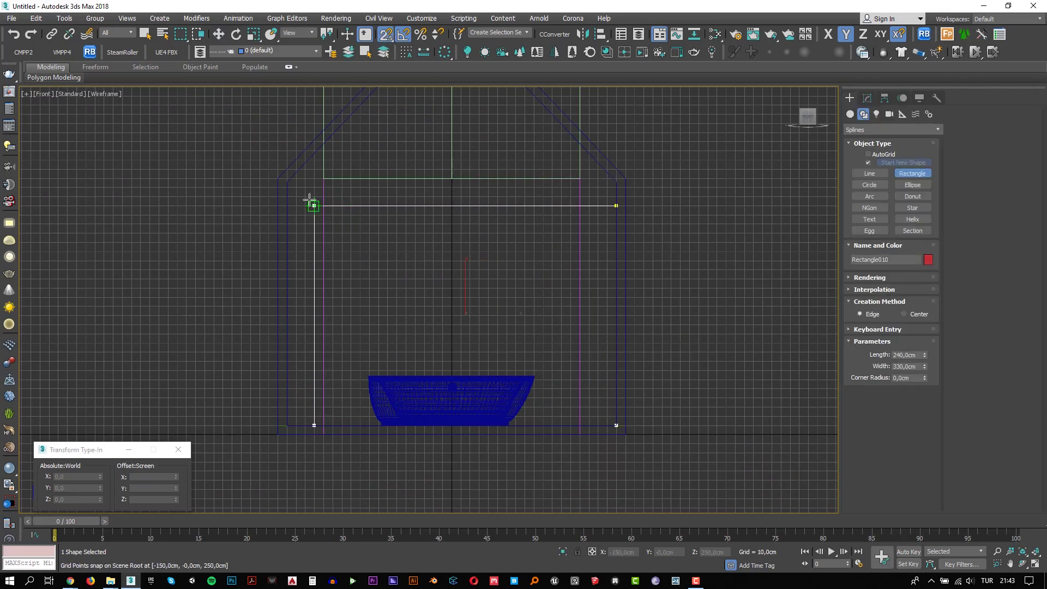
pyautogui.rightClick(333, 241)
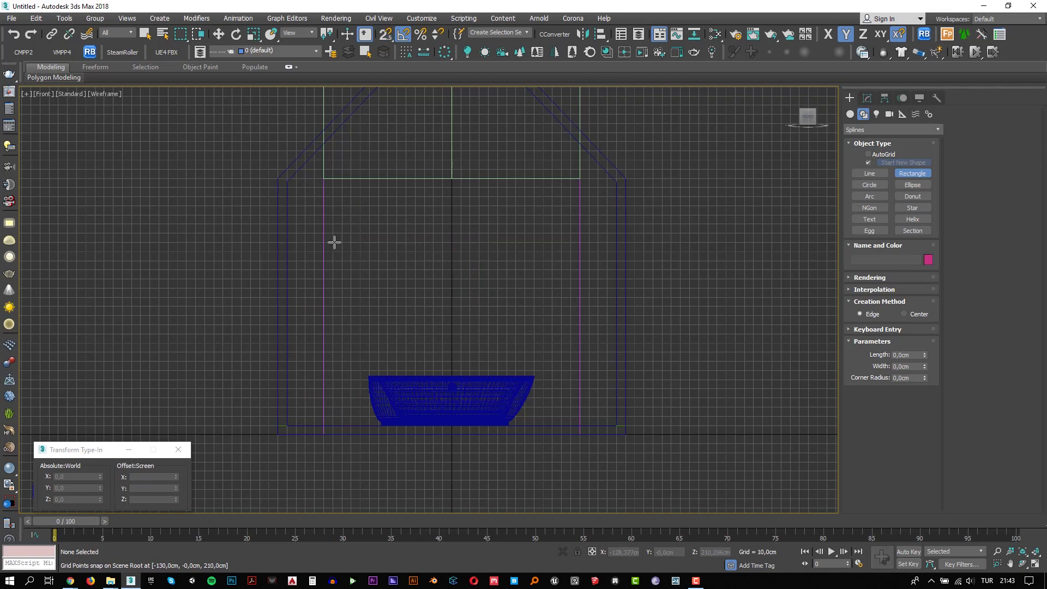
# Step: Select Line001 and enter its Line Vertex sub-object level
pyautogui.moveTo(623, 187); pyautogui.dragTo(587, 265, button='middle')
pyautogui.scroll(4, 587, 265)
pyautogui.click(569, 267)
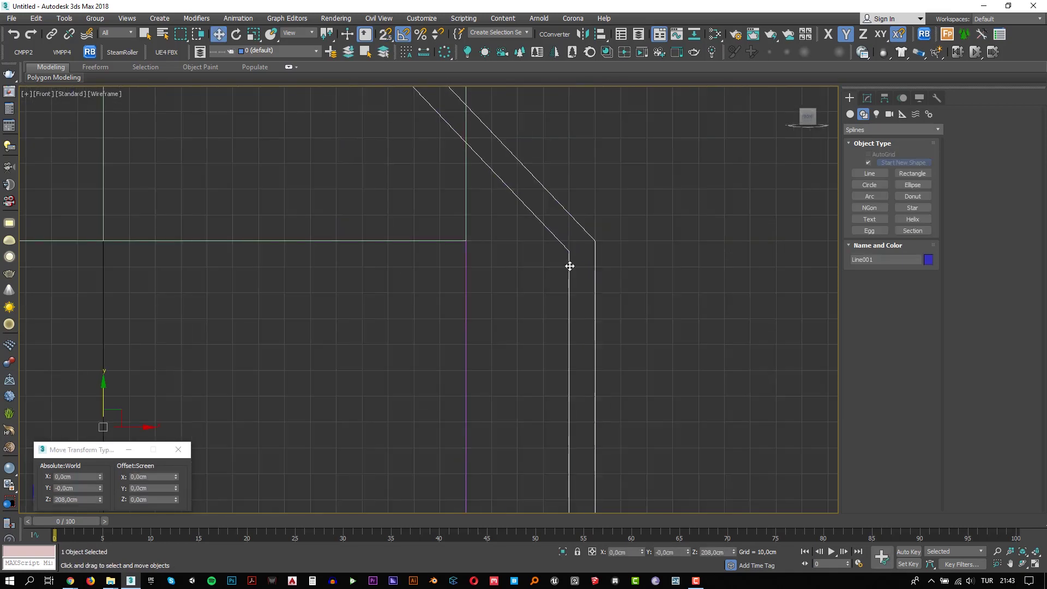
pyautogui.hotkey('alt', 'e')
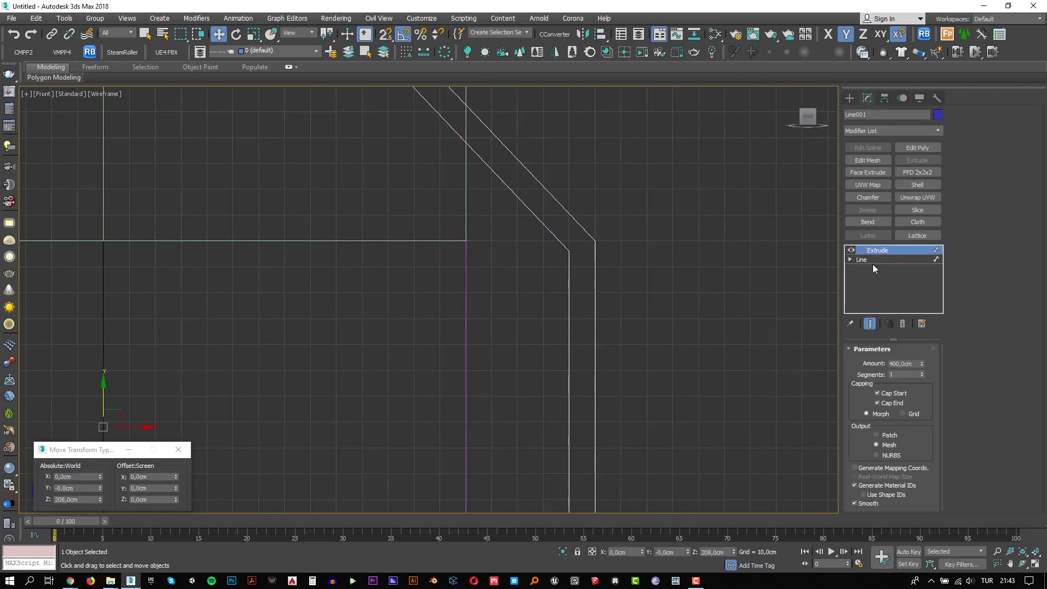
pyautogui.click(867, 261)
pyautogui.press('1')
pyautogui.scroll(-3, 610, 334)
pyautogui.moveTo(600, 328); pyautogui.dragTo(630, 326, button='middle')
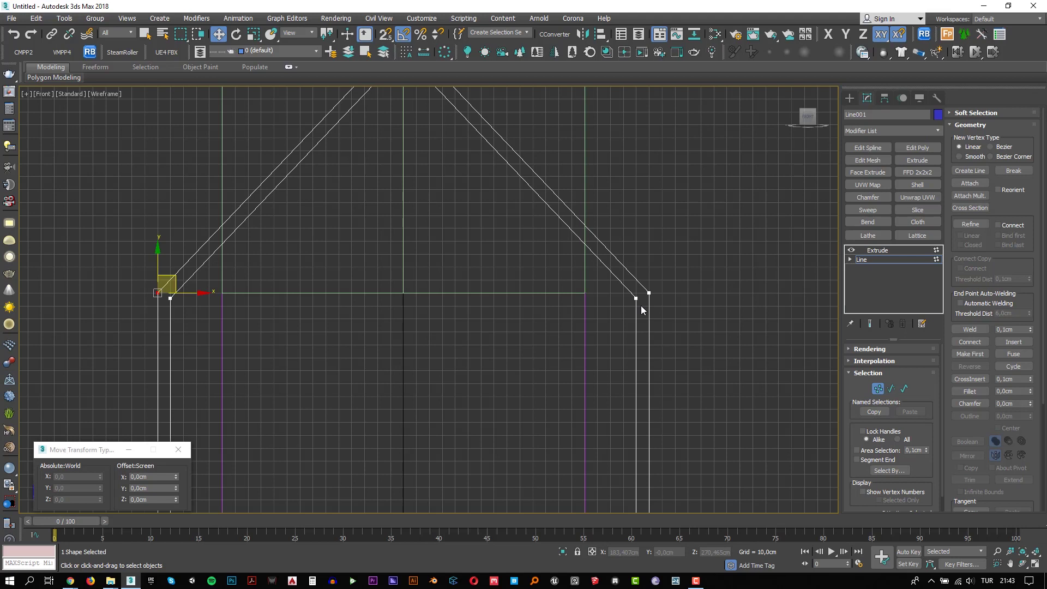
# Step: Select both eave vertices and snap them up onto the 280 cm endpoints
pyautogui.click(627, 295)
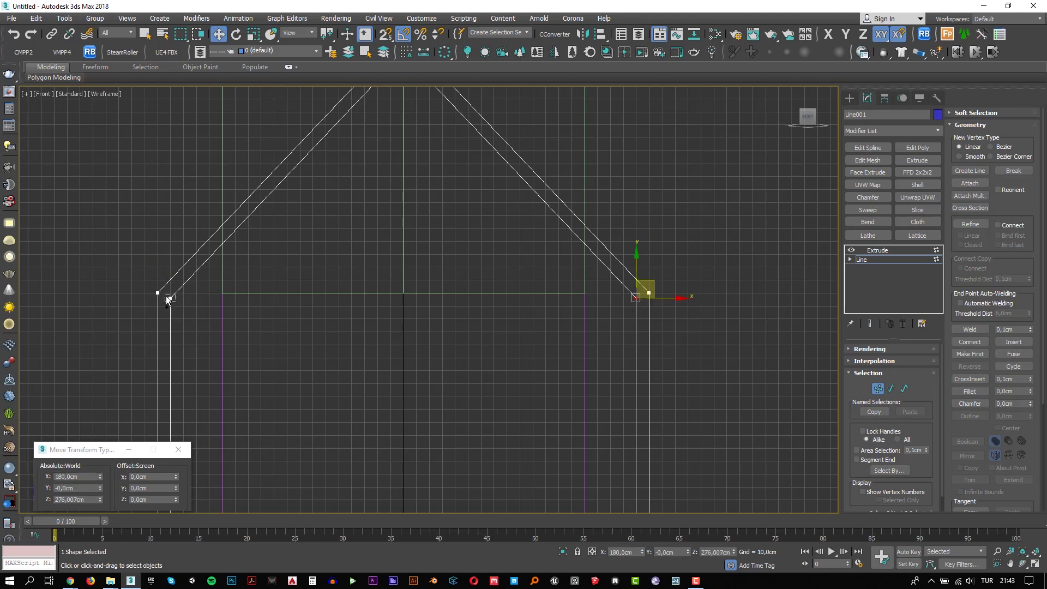
pyautogui.keyDown('ctrl'); pyautogui.click(169, 299); pyautogui.keyUp('ctrl')
pyautogui.rightClick(383, 36)
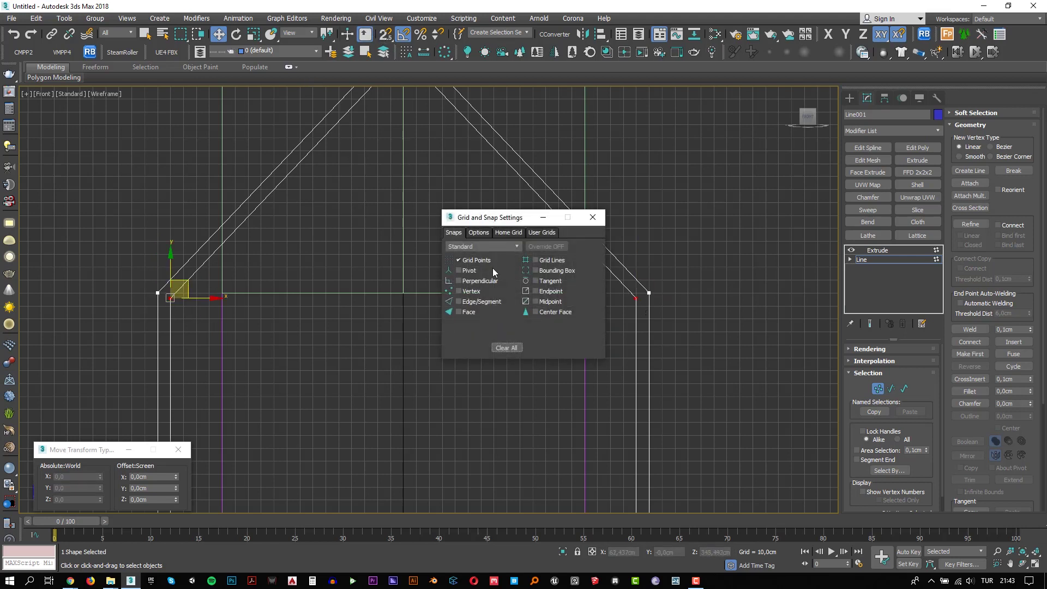
pyautogui.click(593, 217)
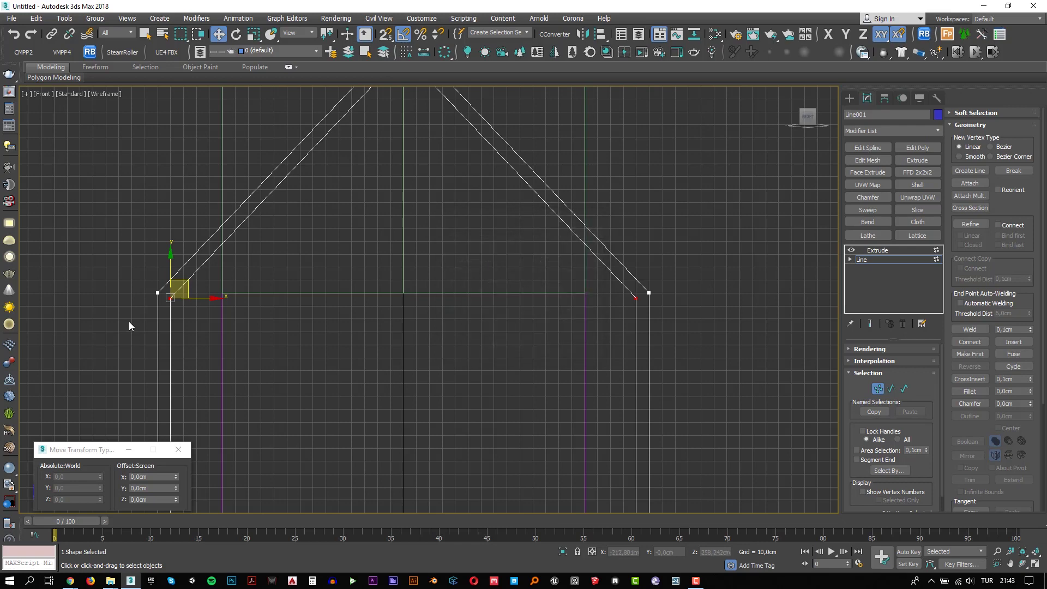
pyautogui.scroll(5, 131, 322)
pyautogui.scroll(3, 325, 361)
pyautogui.scroll(1, 324, 361)
pyautogui.scroll(2, 299, 349)
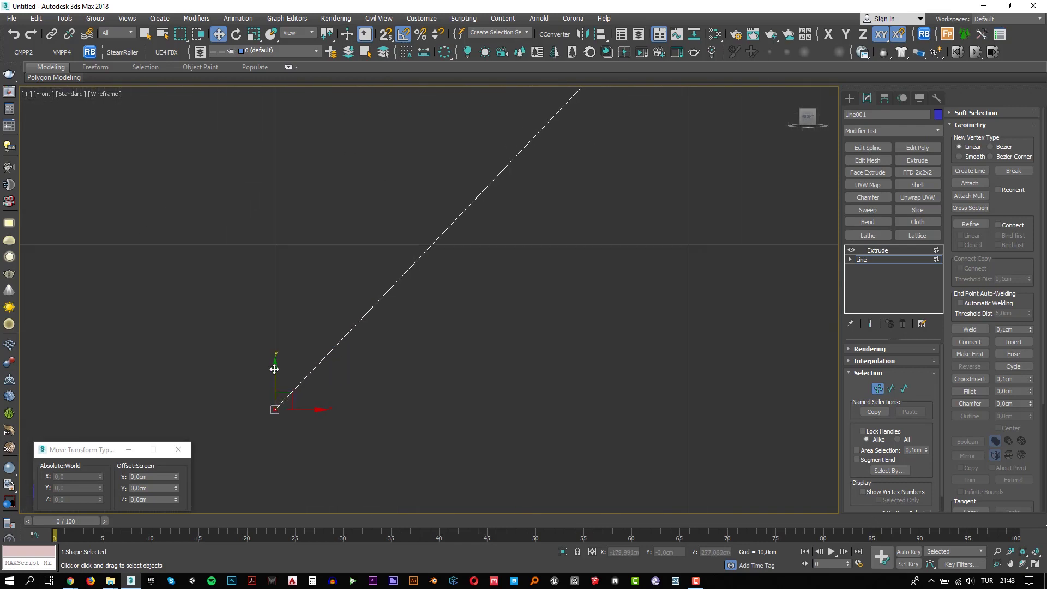
pyautogui.press('s')
pyautogui.moveTo(278, 371); pyautogui.dragTo(273, 232)
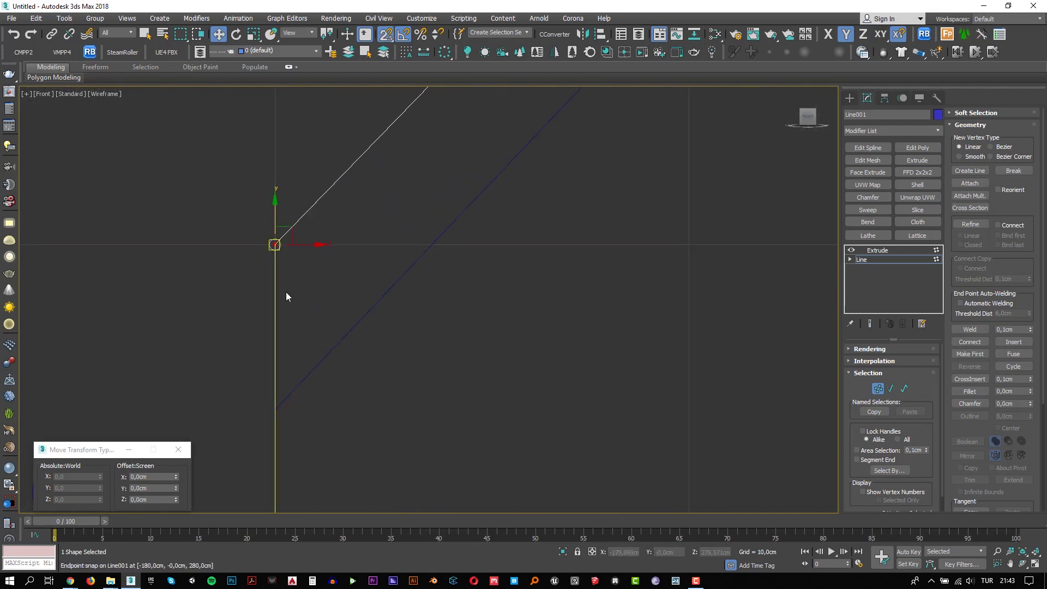
pyautogui.scroll(-5, 284, 294)
pyautogui.scroll(-5, 294, 306)
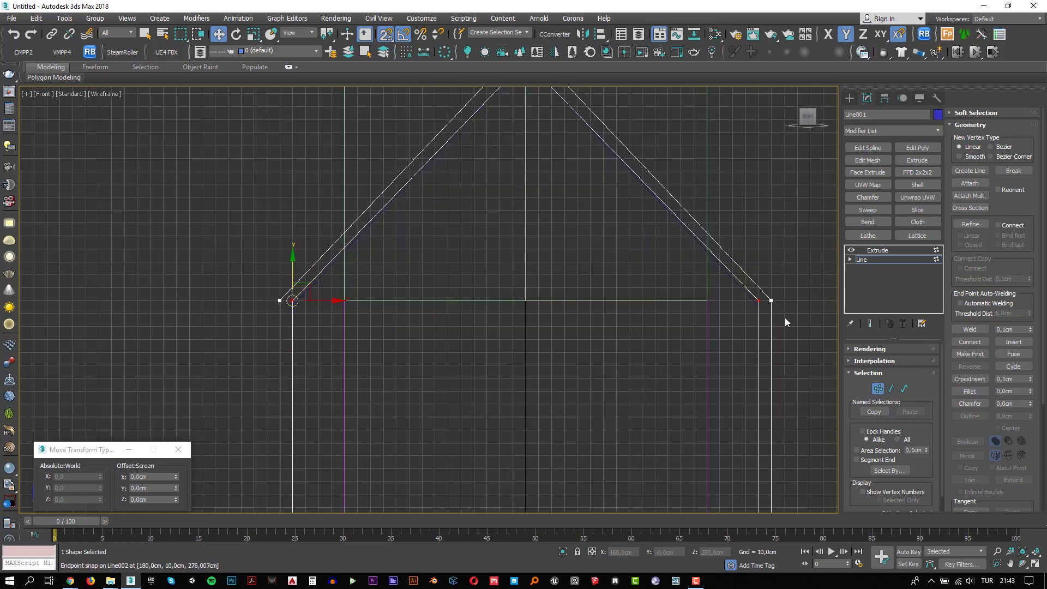
# Step: Return Line001 to its 400 cm Extrude level
pyautogui.click(911, 249)
pyautogui.scroll(-1, 630, 351)
pyautogui.scroll(-1, 601, 339)
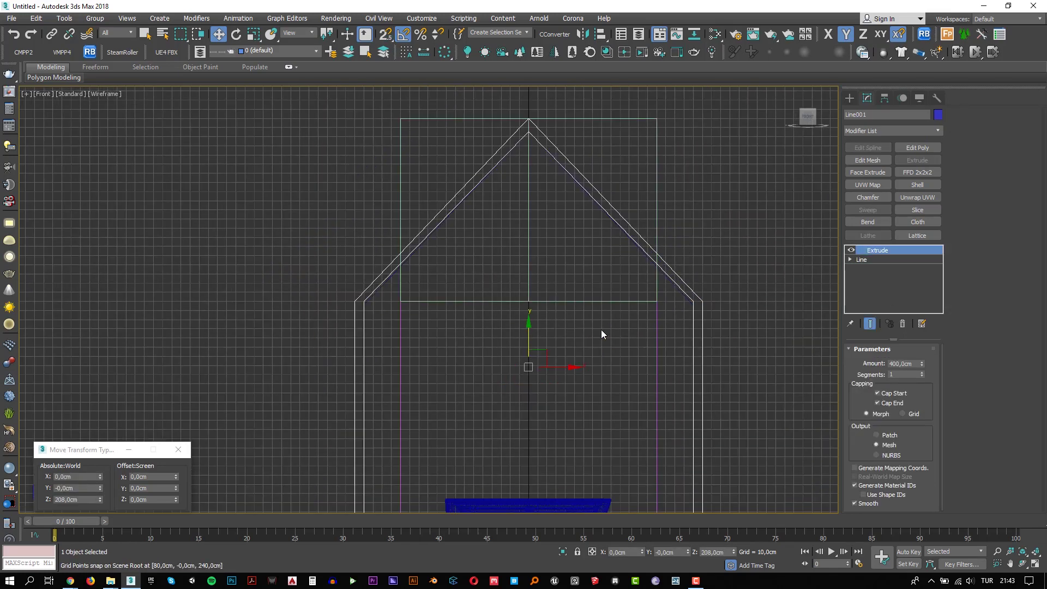
# Step: Orbit the Perspective view to see the house from above
pyautogui.scroll(1, 600, 331)
pyautogui.press('p')
pyautogui.moveTo(600, 332)
pyautogui.keyDown('alt'); pyautogui.mouseDown(button='middle')
pyautogui.moveTo(578, 342)
pyautogui.moveTo(538, 318)
pyautogui.moveTo(269, 312)
pyautogui.mouseUp(button='middle'); pyautogui.keyUp('alt')
pyautogui.scroll(5, 238, 264)
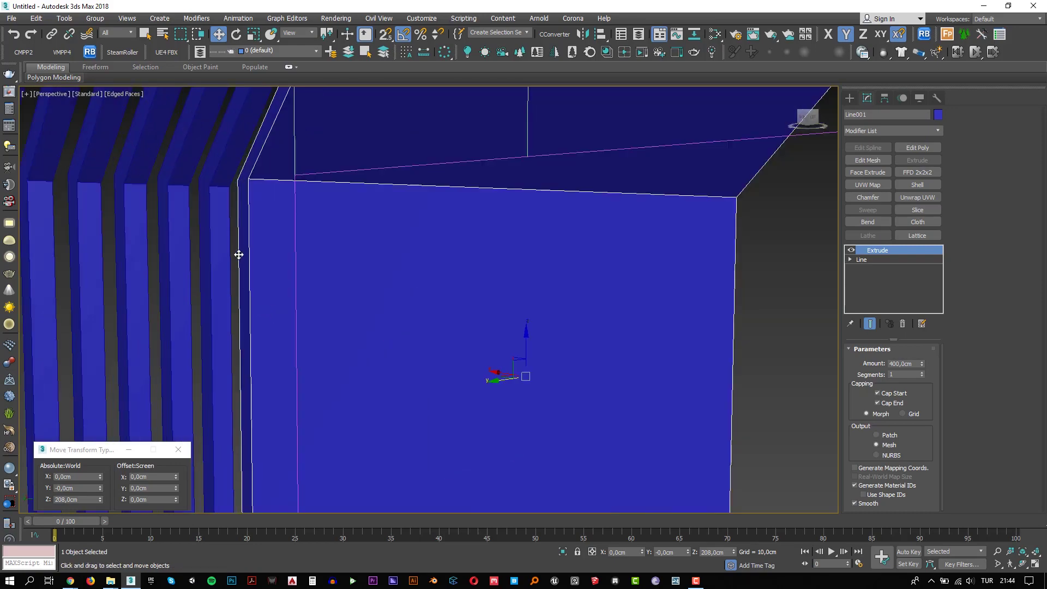
pyautogui.keyDown('alt'); pyautogui.moveTo(238, 254); pyautogui.dragTo(362, 248, button='middle'); pyautogui.keyUp('alt')
pyautogui.scroll(-5, 362, 248)
pyautogui.scroll(-3, 374, 253)
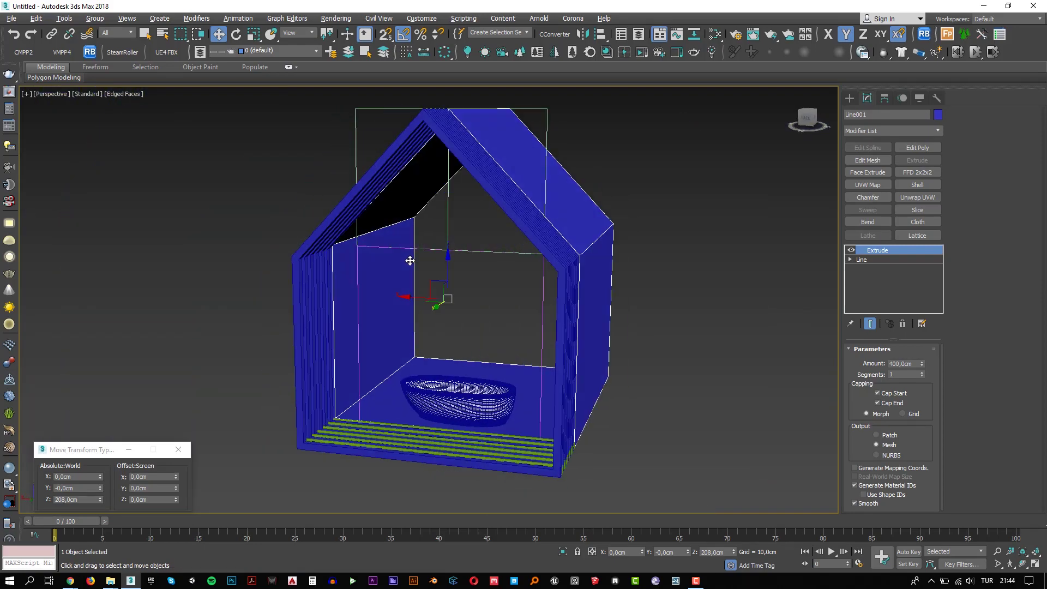
pyautogui.keyDown('alt'); pyautogui.moveTo(432, 243); pyautogui.dragTo(191, 75, button='middle'); pyautogui.keyUp('alt')
# Step: Select and deselect all shapes through the Shapes filter, then restore the All filter
pyautogui.click(123, 34)
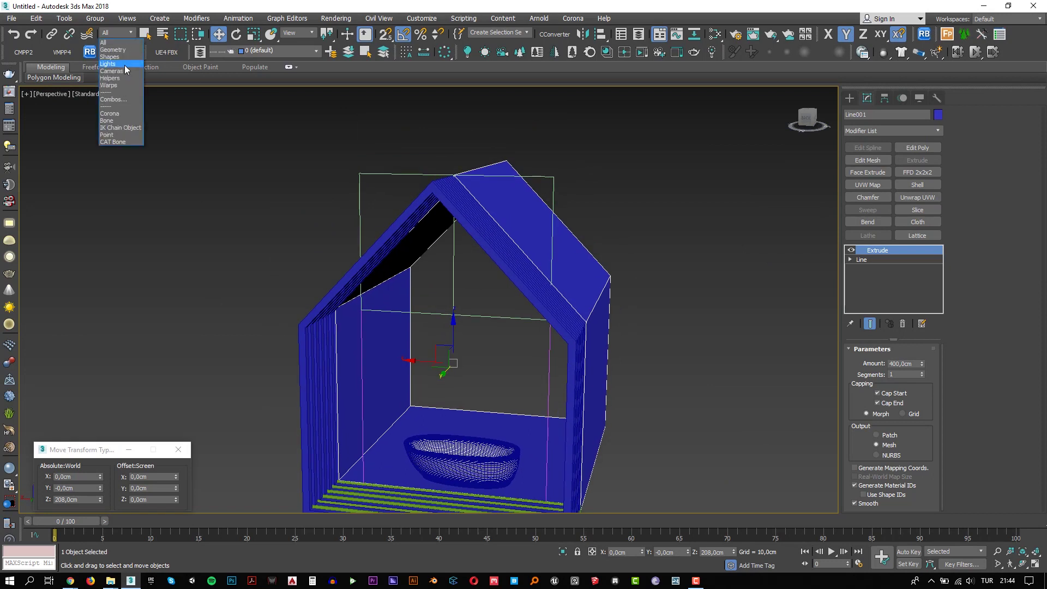
pyautogui.click(114, 56)
pyautogui.hotkey('ctrl', 'a')
pyautogui.hotkey('ctrl', 'd')
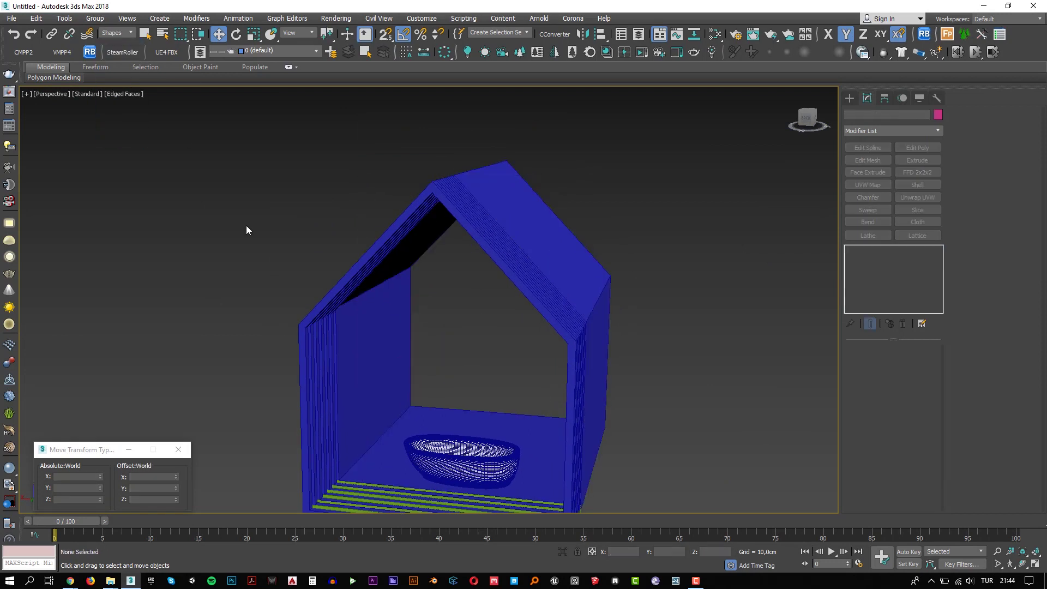
pyautogui.click(125, 34)
pyautogui.click(129, 43)
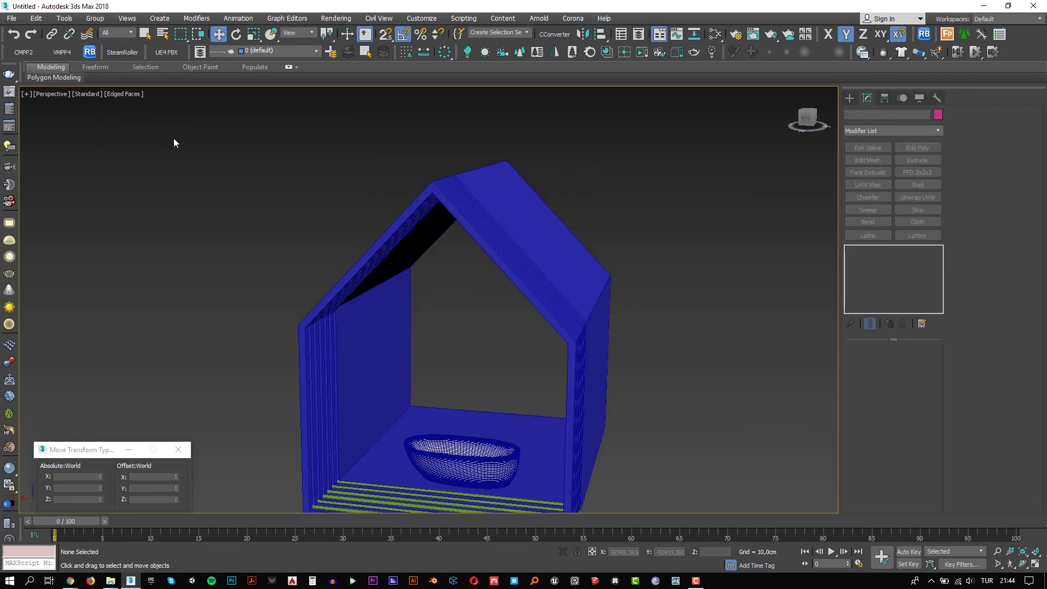
# Step: Switch to the Front view, zoom extents, and bring up shape creation
pyautogui.press('f')
pyautogui.press('l')
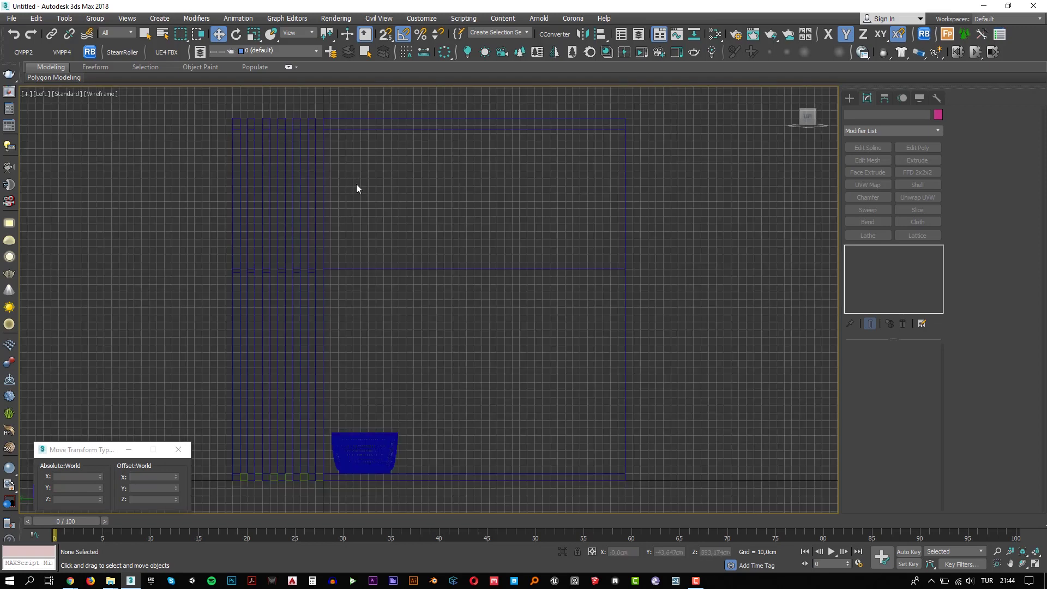
pyautogui.press('f')
pyautogui.press('z')
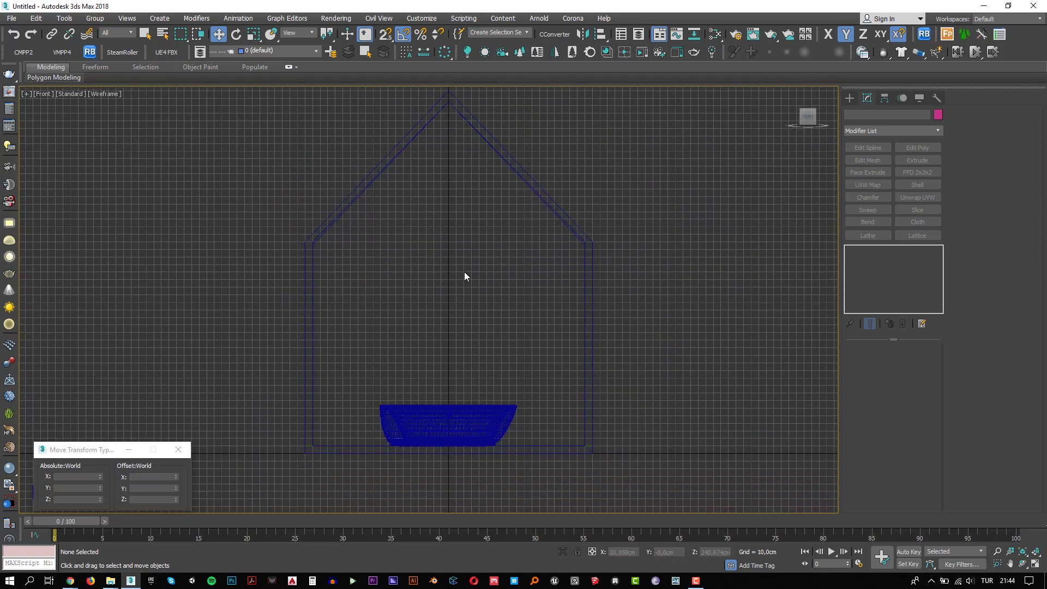
pyautogui.click(849, 98)
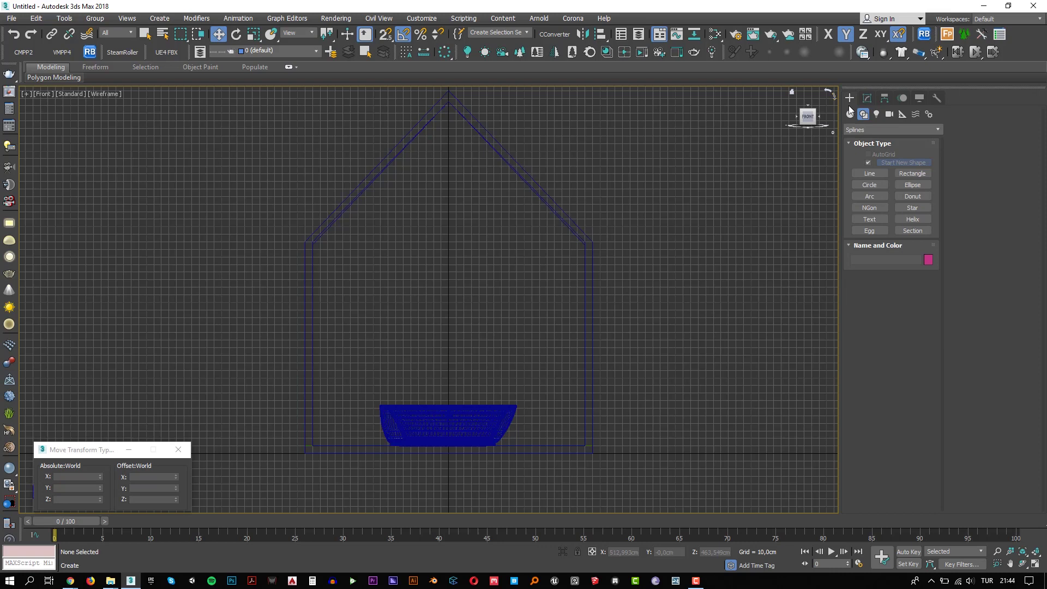
# Step: Draw a 270 × 360 cm plane across the house's base in the Front view
pyautogui.click(879, 173)
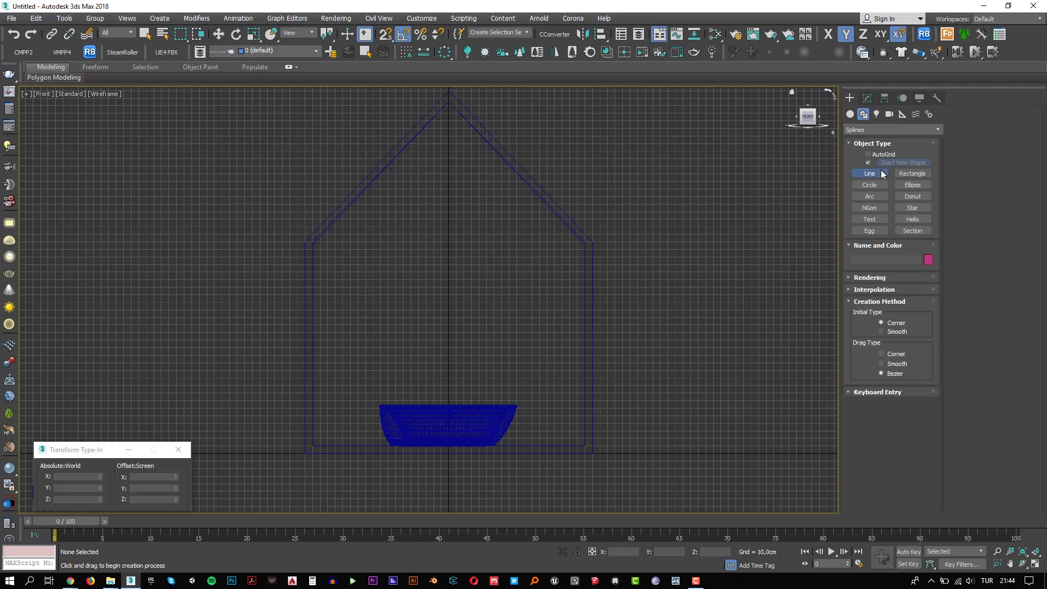
pyautogui.click(850, 114)
pyautogui.click(910, 211)
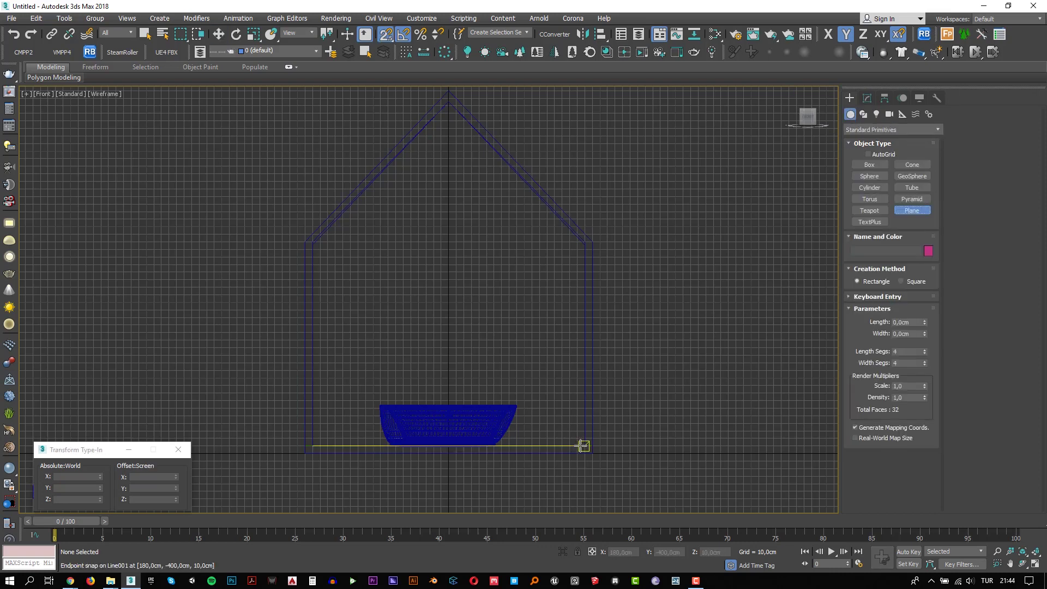
pyautogui.moveTo(583, 445); pyautogui.dragTo(316, 239)
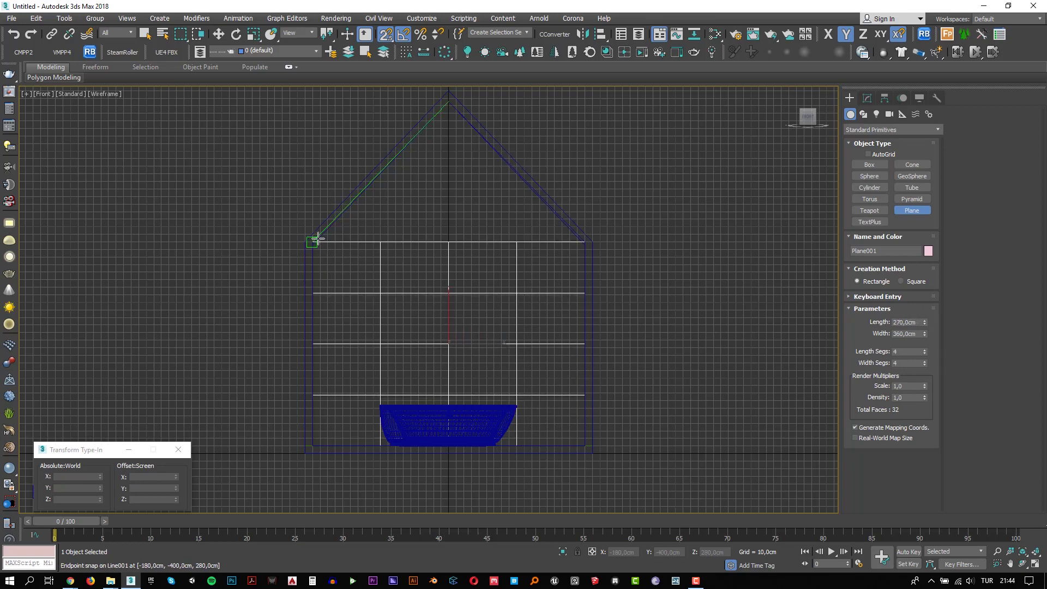
pyautogui.press('s')
pyautogui.press('w')
# Step: Set the plane to 3 width segments and 1 length segment
pyautogui.press('p')
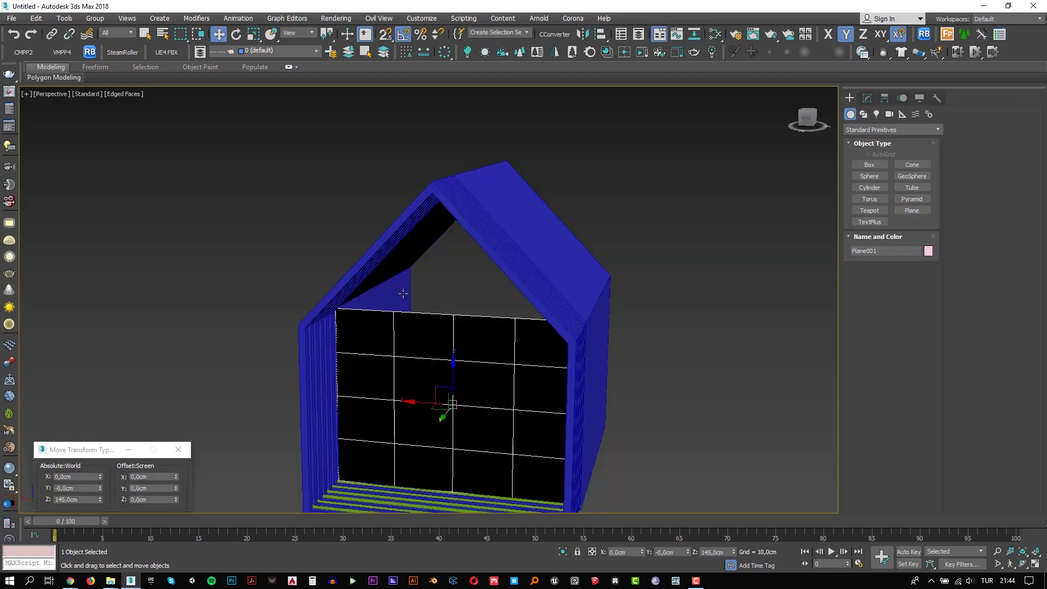
pyautogui.scroll(5, 403, 294)
pyautogui.scroll(-4, 403, 294)
pyautogui.keyDown('alt'); pyautogui.moveTo(403, 294); pyautogui.dragTo(439, 331, button='middle'); pyautogui.keyUp('alt')
pyautogui.click(867, 97)
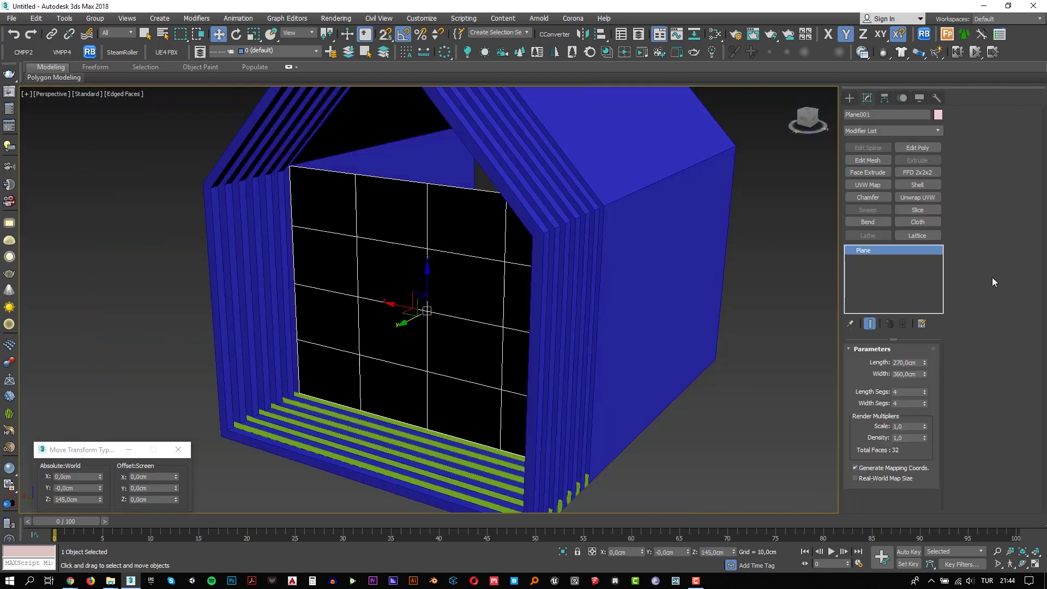
pyautogui.click(924, 406)
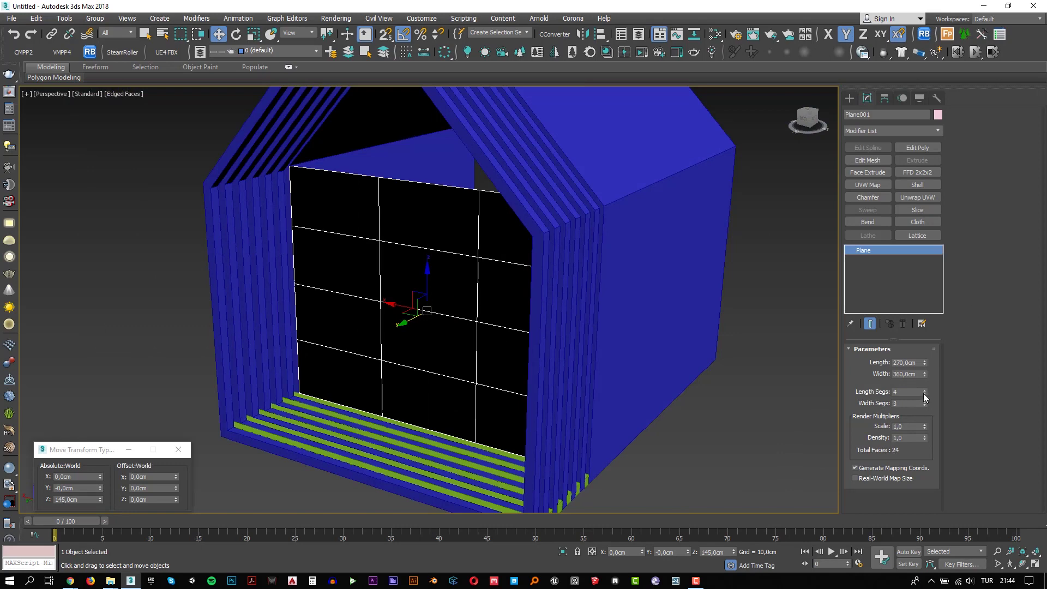
pyautogui.click(924, 393)
pyautogui.click(924, 394)
# Step: Apply an Edit Poly modifier to the plane
pyautogui.moveTo(633, 322)
pyautogui.keyDown('alt'); pyautogui.mouseDown(button='middle')
pyautogui.moveTo(615, 317)
pyautogui.moveTo(633, 319)
pyautogui.mouseUp(button='middle'); pyautogui.keyUp('alt')
pyautogui.scroll(5, 381, 304)
pyautogui.scroll(-5, 381, 304)
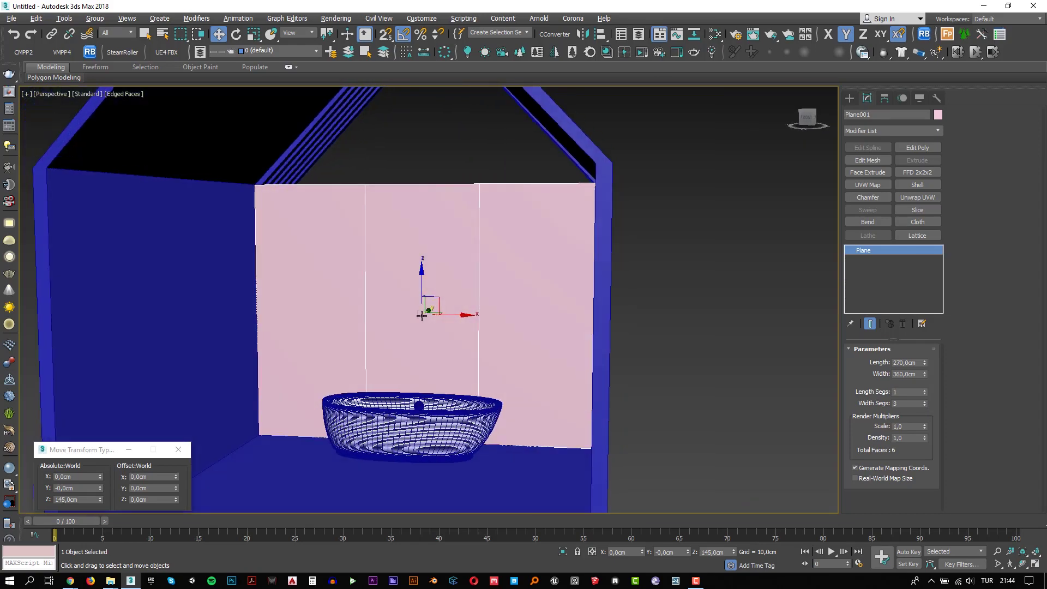
pyautogui.keyDown('alt'); pyautogui.moveTo(381, 304); pyautogui.dragTo(837, 235, button='middle'); pyautogui.keyUp('alt')
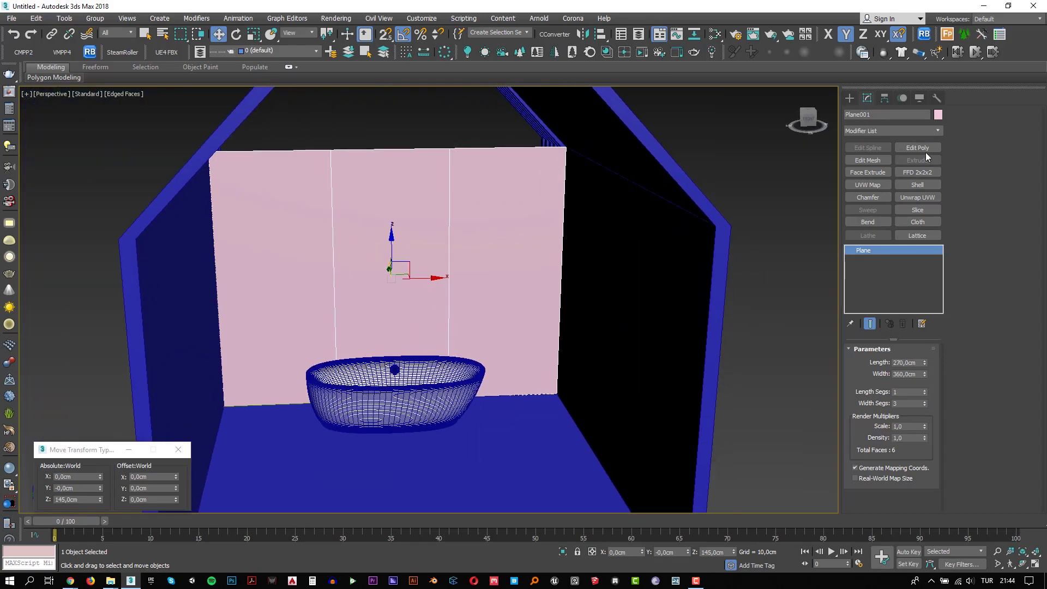
pyautogui.click(909, 147)
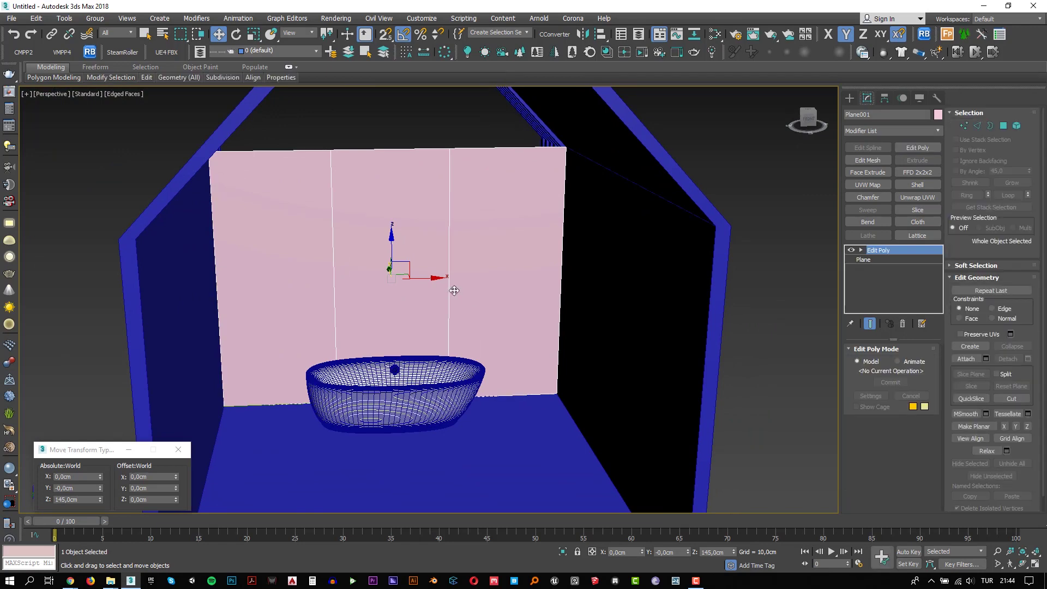
# Step: Inset the three Plane001 panels by 4 cm each By Polygon, then exit Polygon mode
pyautogui.moveTo(454, 290); pyautogui.dragTo(470, 278, button='middle')
pyautogui.press('4')
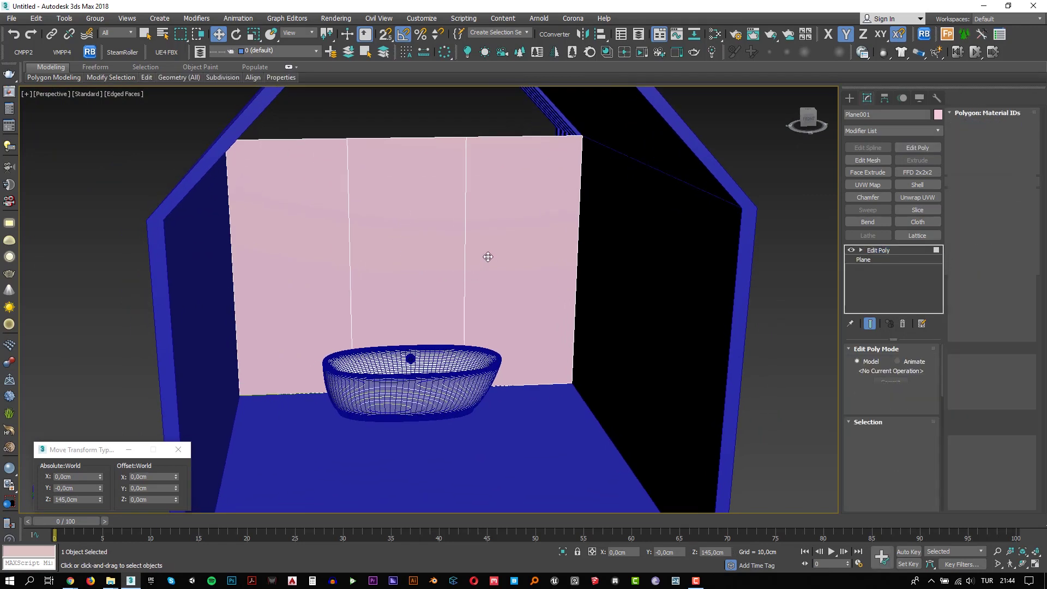
pyautogui.click(488, 257)
pyautogui.keyDown('ctrl'); pyautogui.click(437, 262); pyautogui.keyUp('ctrl')
pyautogui.keyDown('ctrl'); pyautogui.click(313, 268); pyautogui.keyUp('ctrl')
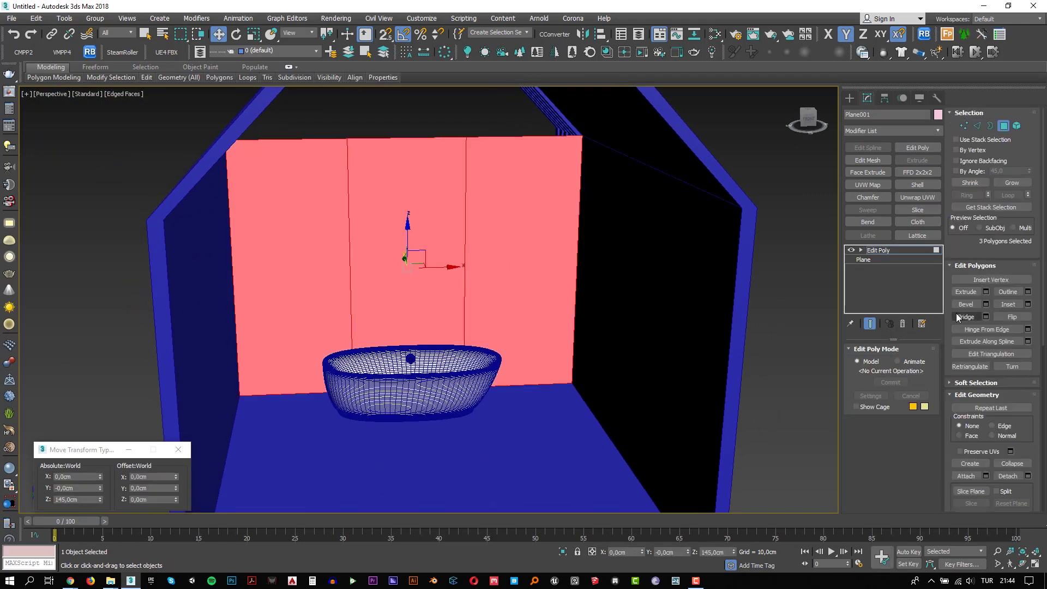
pyautogui.click(1030, 304)
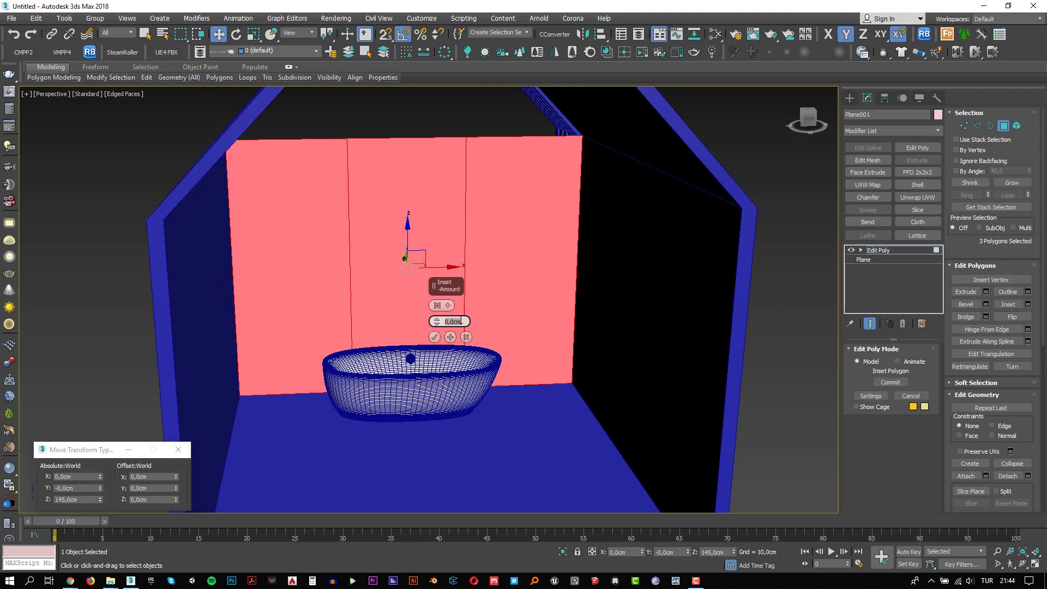
pyautogui.write('4')
pyautogui.press('Return')
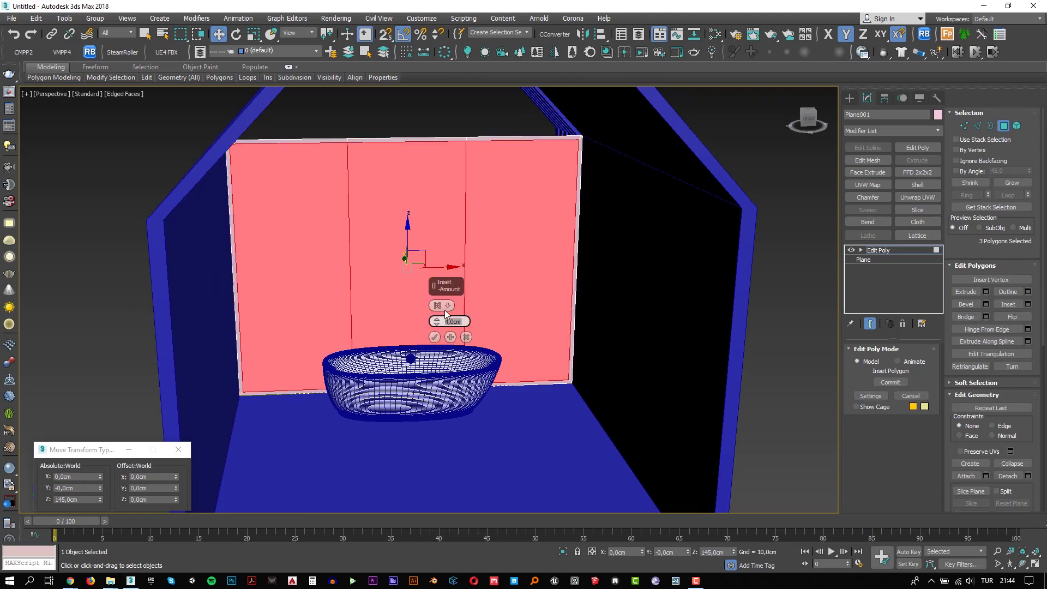
pyautogui.click(438, 307)
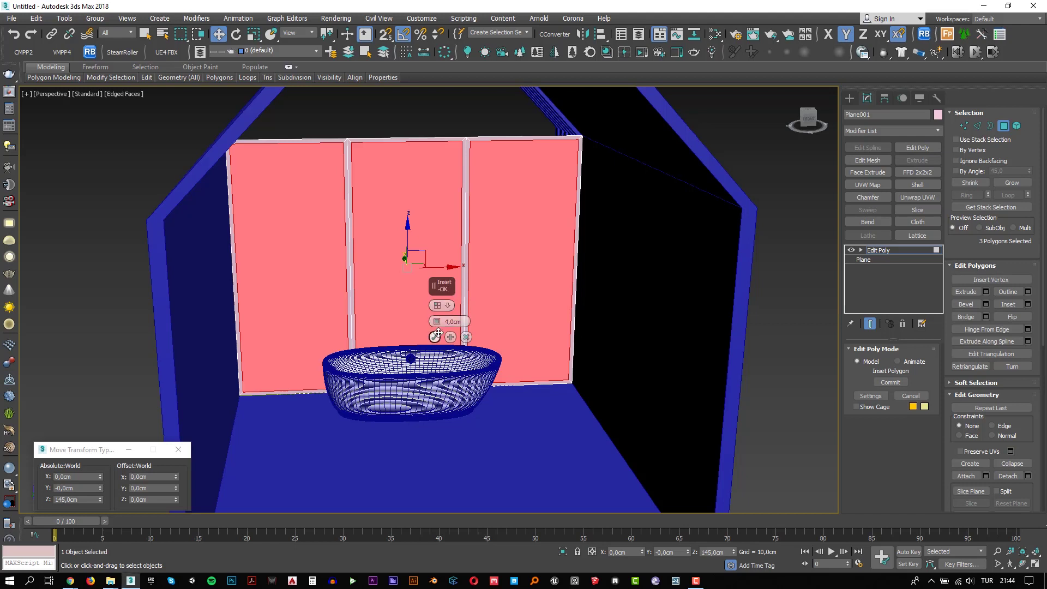
pyautogui.click(436, 337)
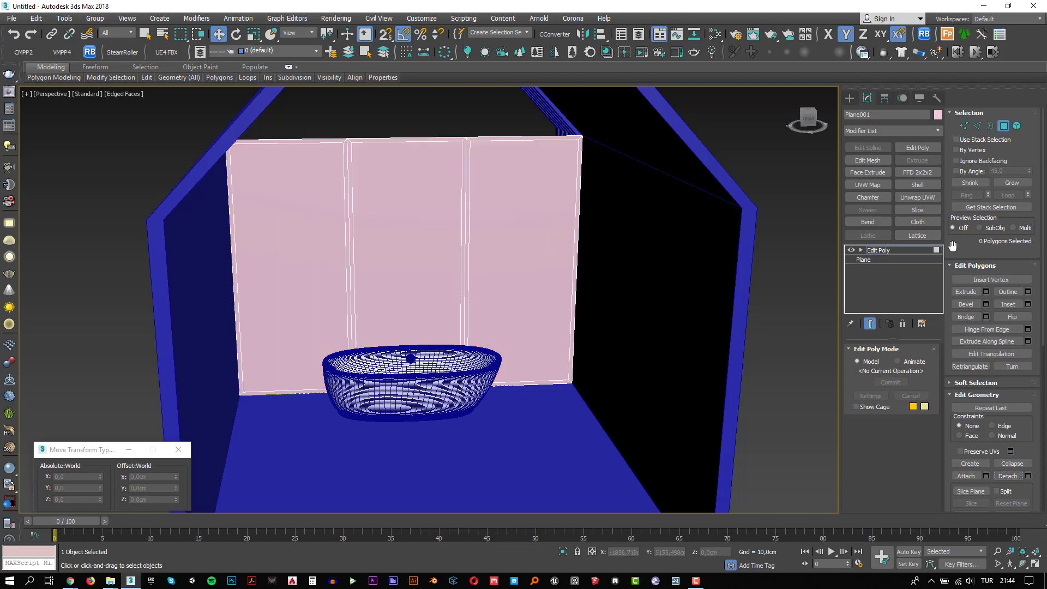
pyautogui.click(911, 246)
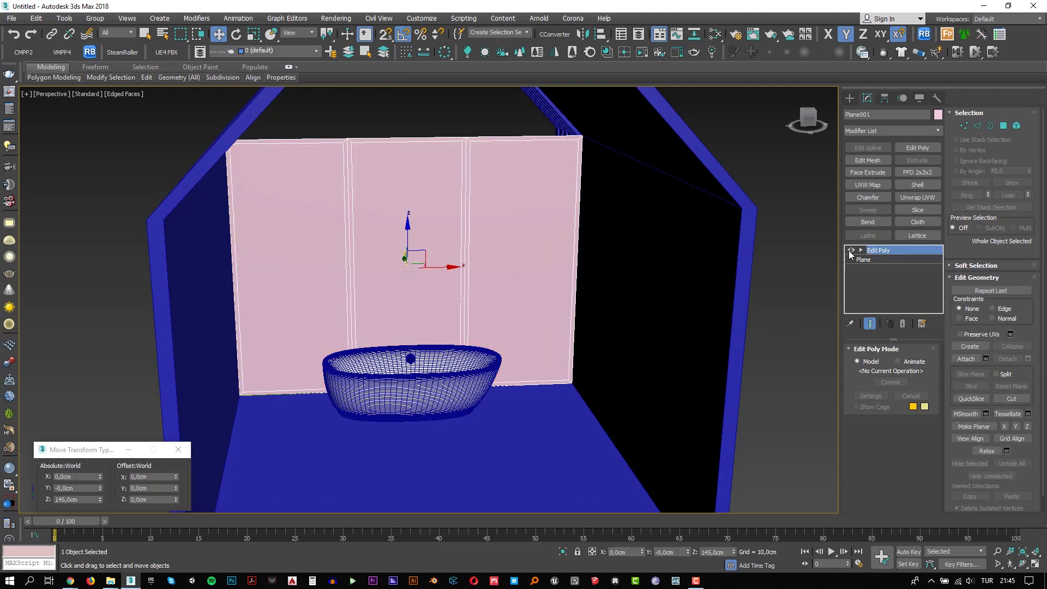
# Step: Give the frame a Shell with 4 cm outer thickness and collapse it to editable poly
pyautogui.click(917, 185)
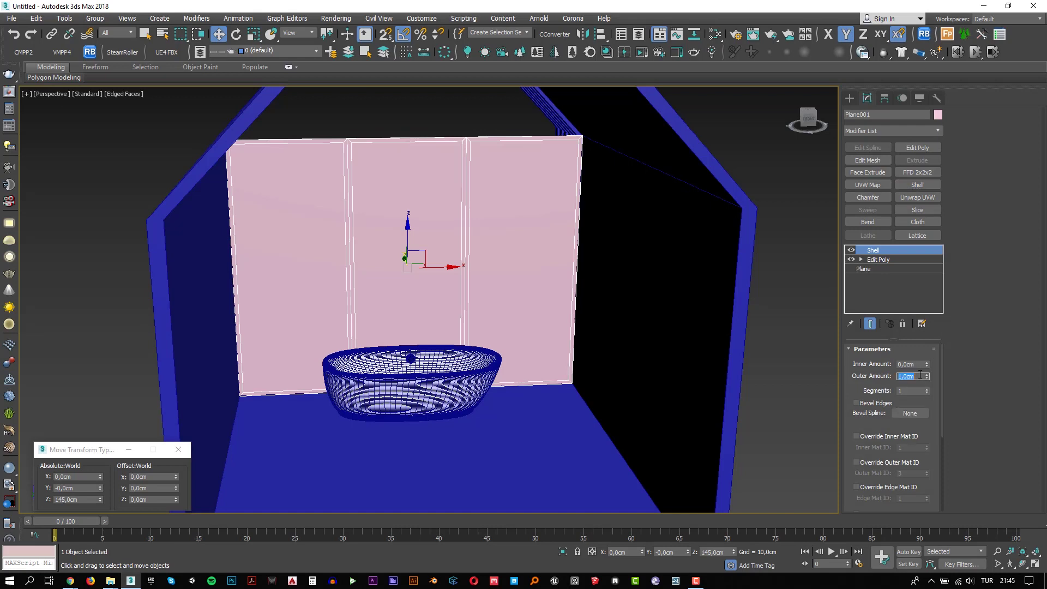
pyautogui.write('4')
pyautogui.press('Return')
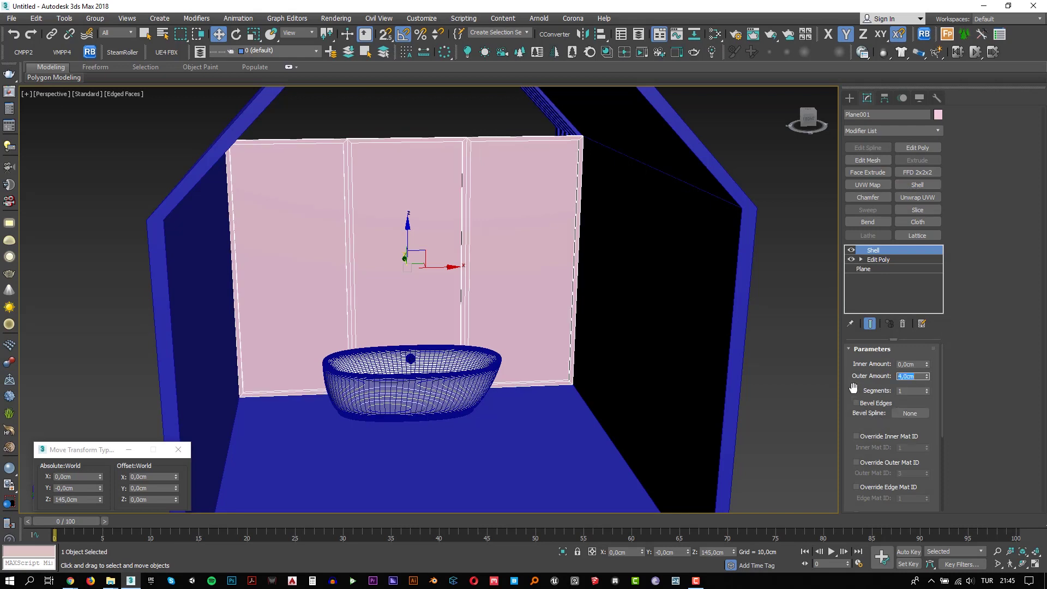
pyautogui.moveTo(853, 388); pyautogui.dragTo(866, 200)
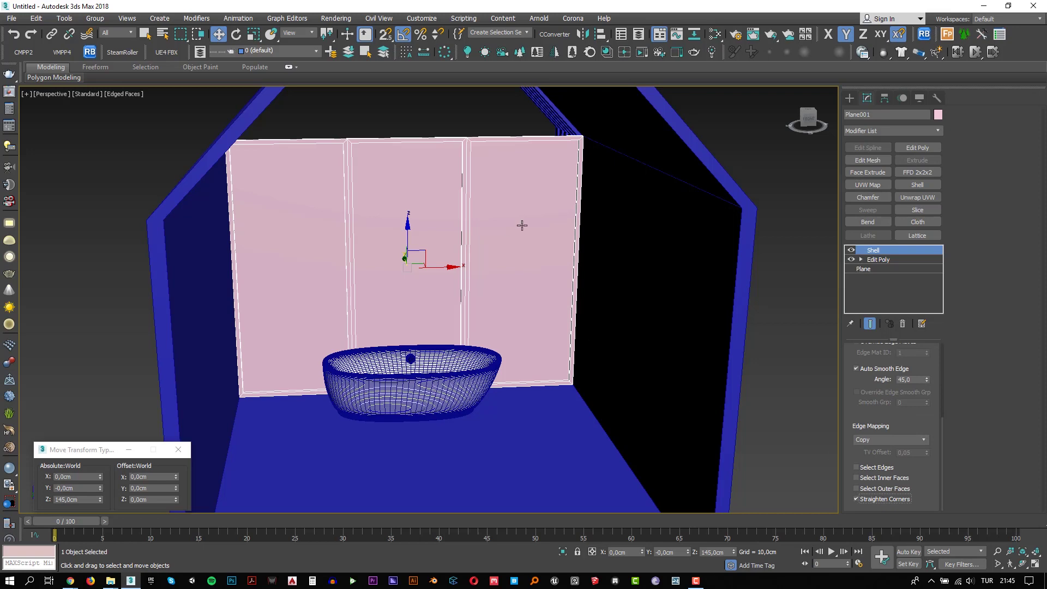
pyautogui.hotkey('ctrl', 'e')
pyautogui.scroll(3, 462, 218)
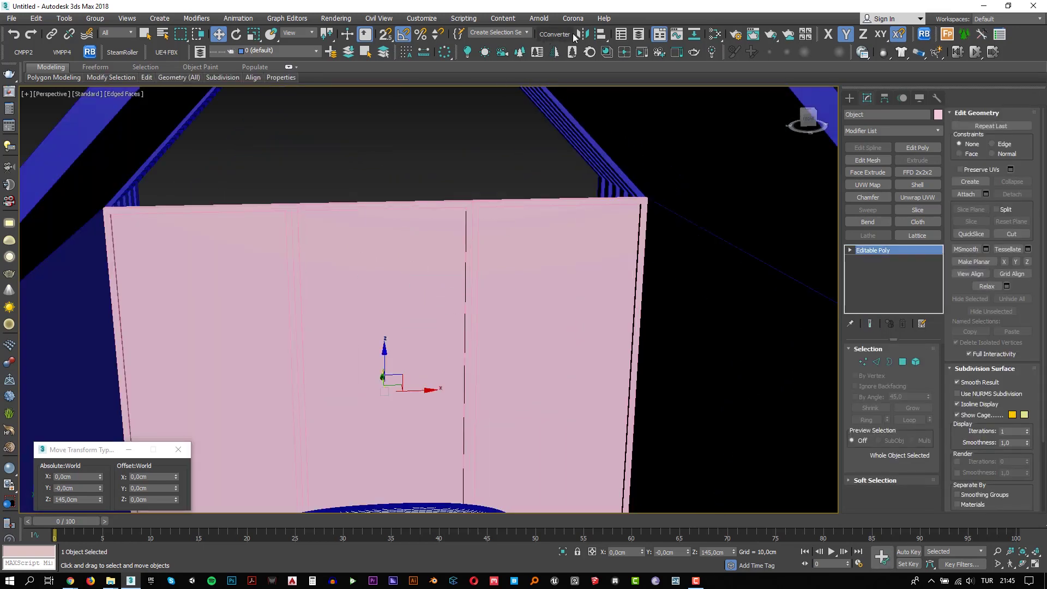
# Step: Align the frame's centre to the wall's centre
pyautogui.click(600, 34)
pyautogui.click(469, 252)
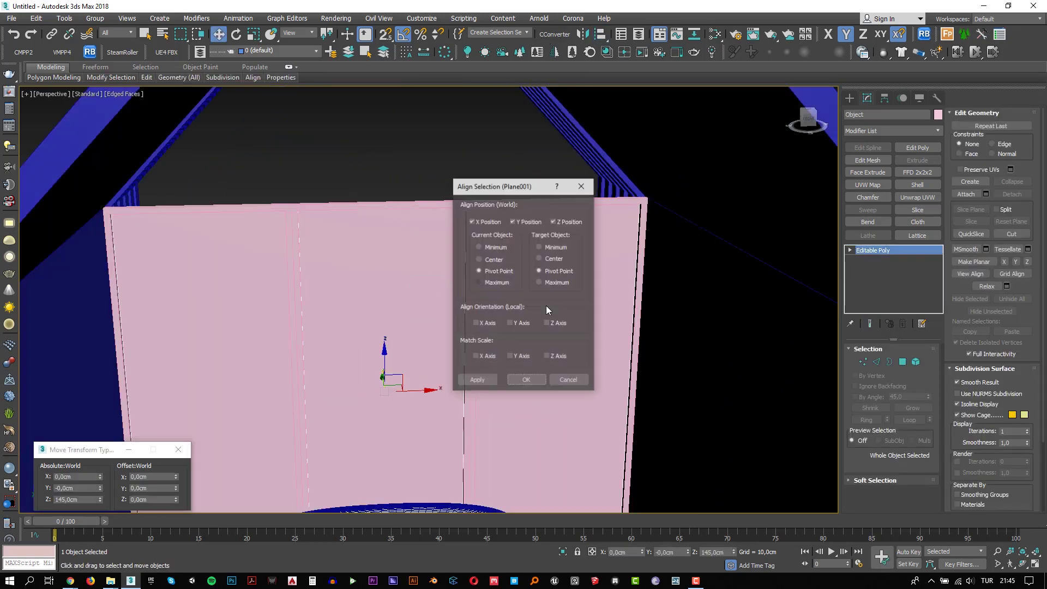
pyautogui.click(548, 259)
pyautogui.click(494, 259)
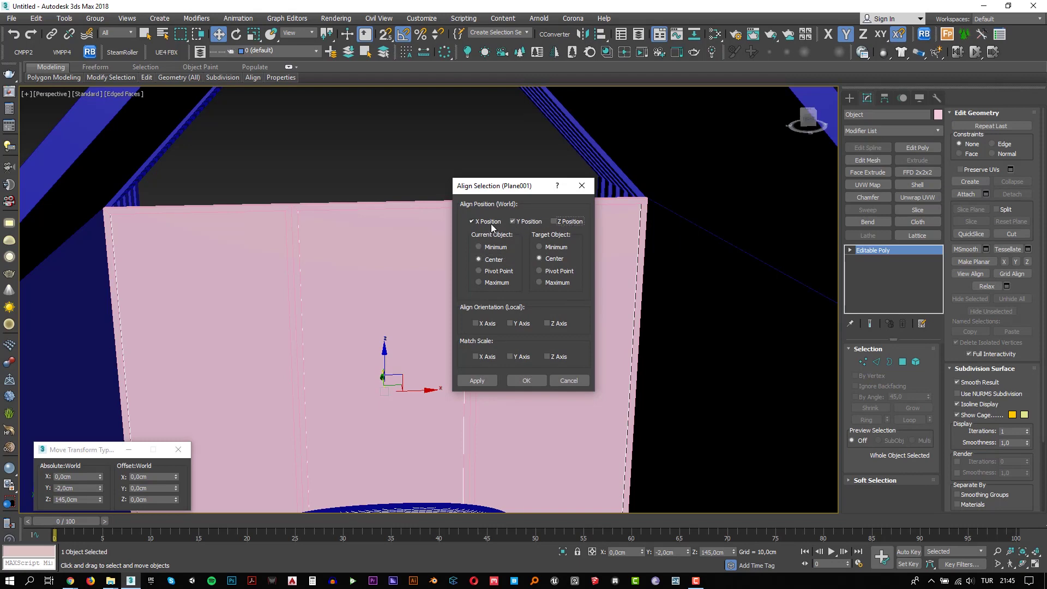
pyautogui.click(477, 380)
pyautogui.press('Return')
pyautogui.scroll(-5, 480, 376)
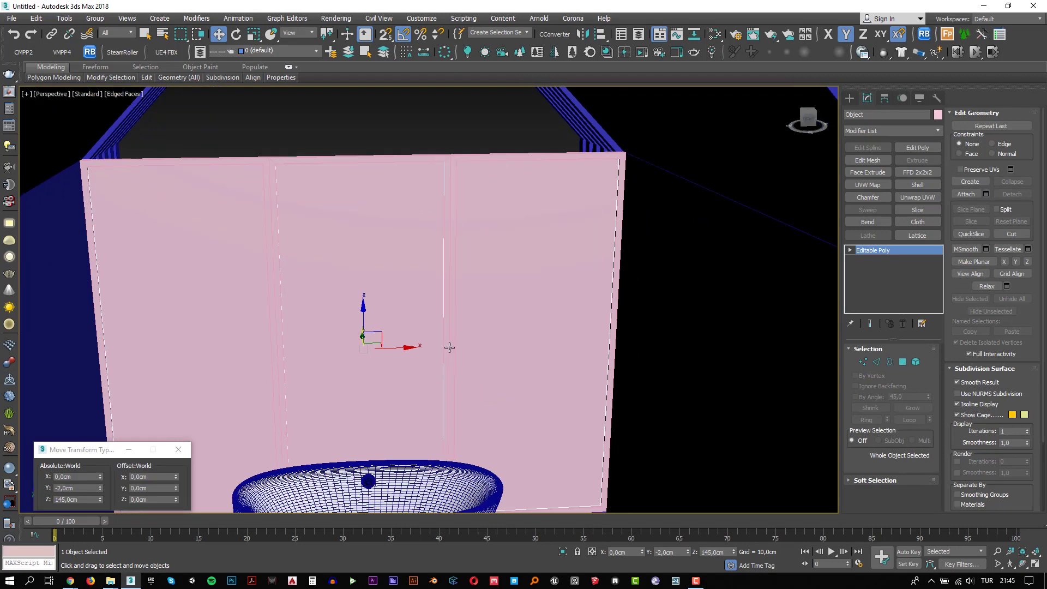
pyautogui.moveTo(448, 360)
pyautogui.keyDown('alt'); pyautogui.mouseDown(button='middle')
pyautogui.moveTo(483, 372)
pyautogui.moveTo(582, 301)
pyautogui.mouseUp(button='middle'); pyautogui.keyUp('alt')
pyautogui.scroll(5, 384, 373)
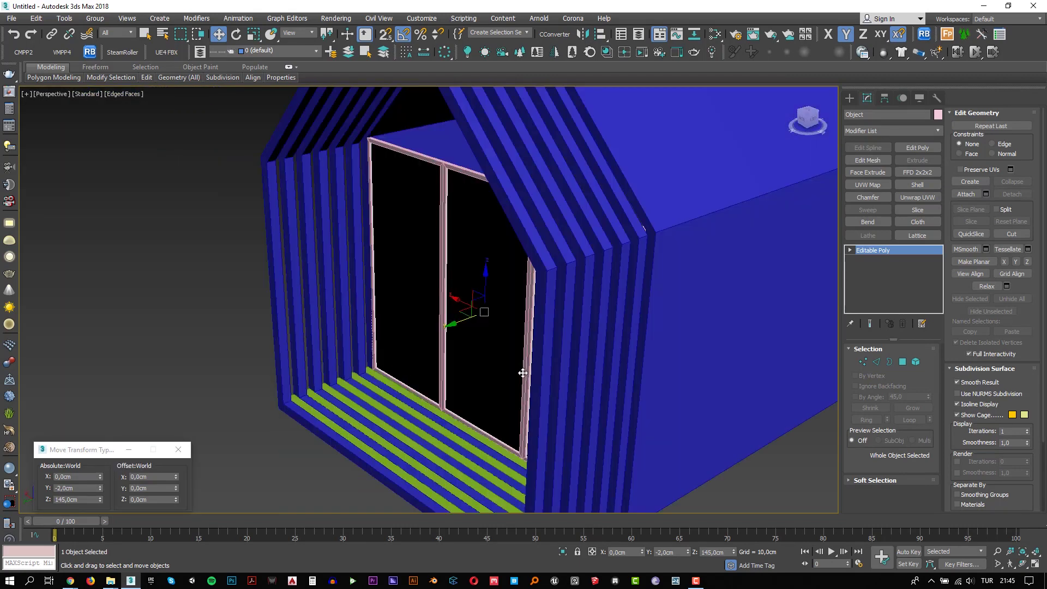
# Step: Add a Shell modifier with 0.5 cm outer thickness to the glass panes
pyautogui.click(917, 185)
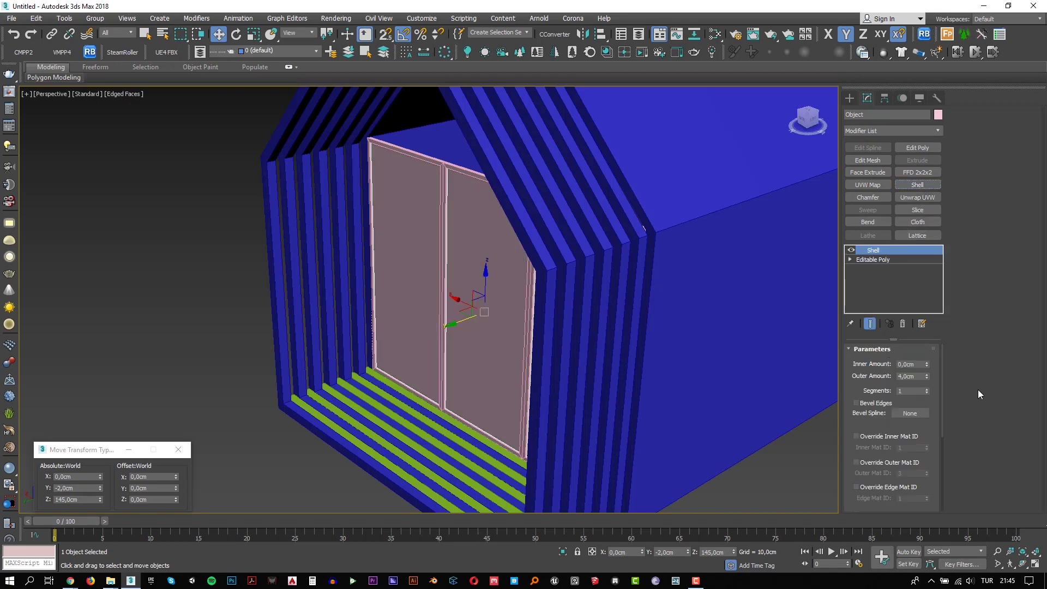
pyautogui.doubleClick(918, 376)
pyautogui.press('Return')
pyautogui.scroll(2, 416, 227)
pyautogui.scroll(5, 417, 227)
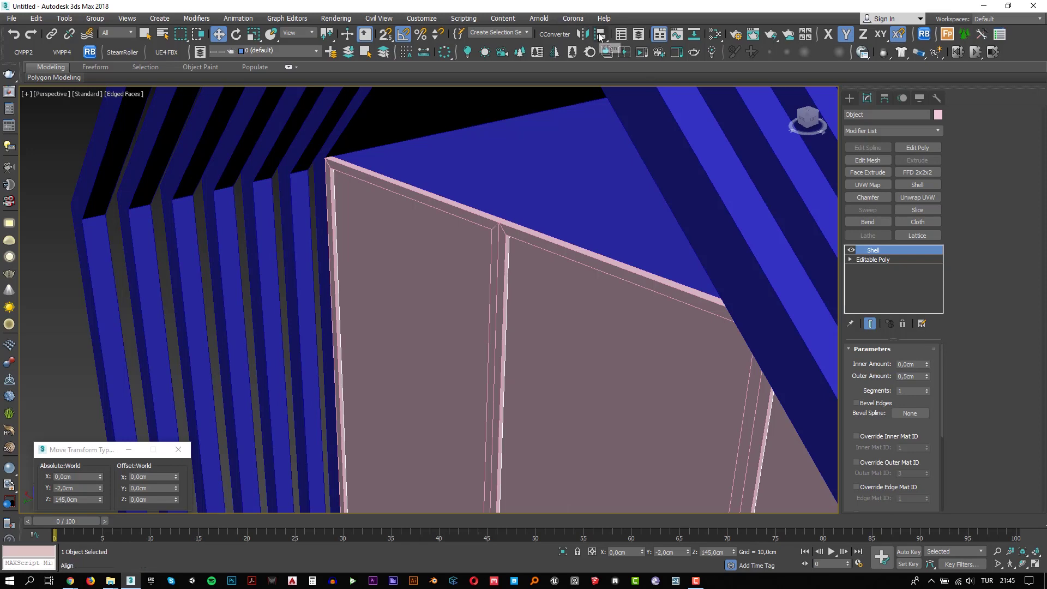
# Step: Align the glass panes to the Y centre of the frame
pyautogui.click(600, 35)
pyautogui.click(506, 234)
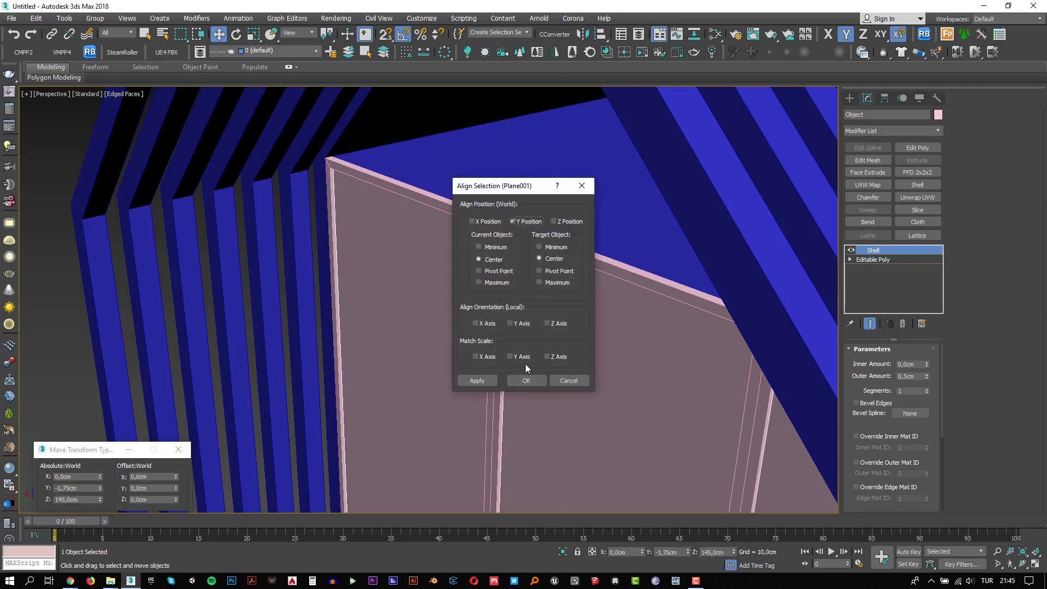
pyautogui.click(526, 380)
pyautogui.scroll(-4, 512, 378)
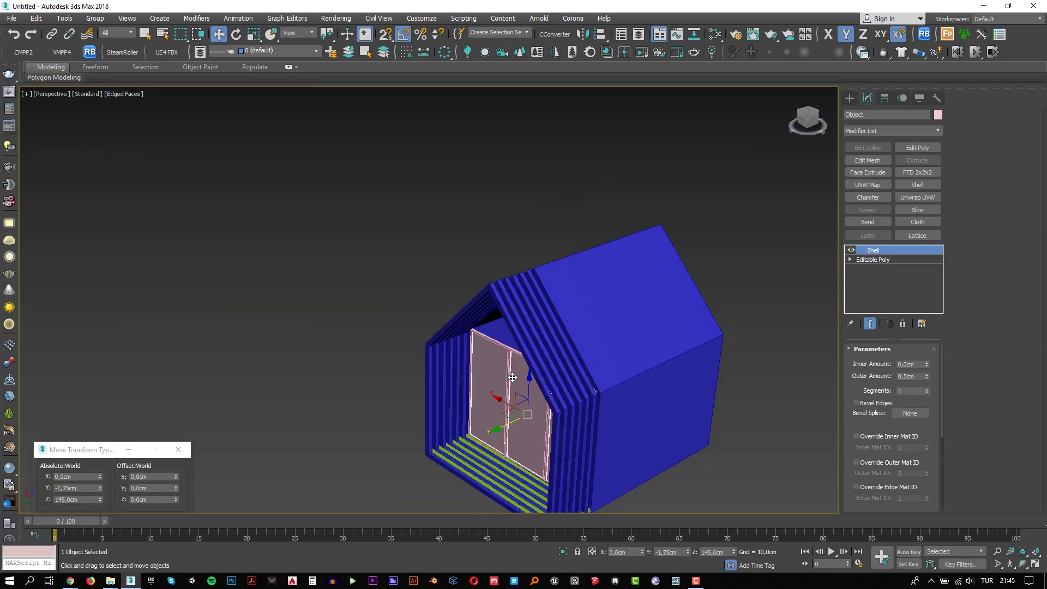
pyautogui.scroll(-3, 518, 376)
# Step: In the Slate Material Editor, create Standard Material #25 and assign it to the window object
pyautogui.press('m')
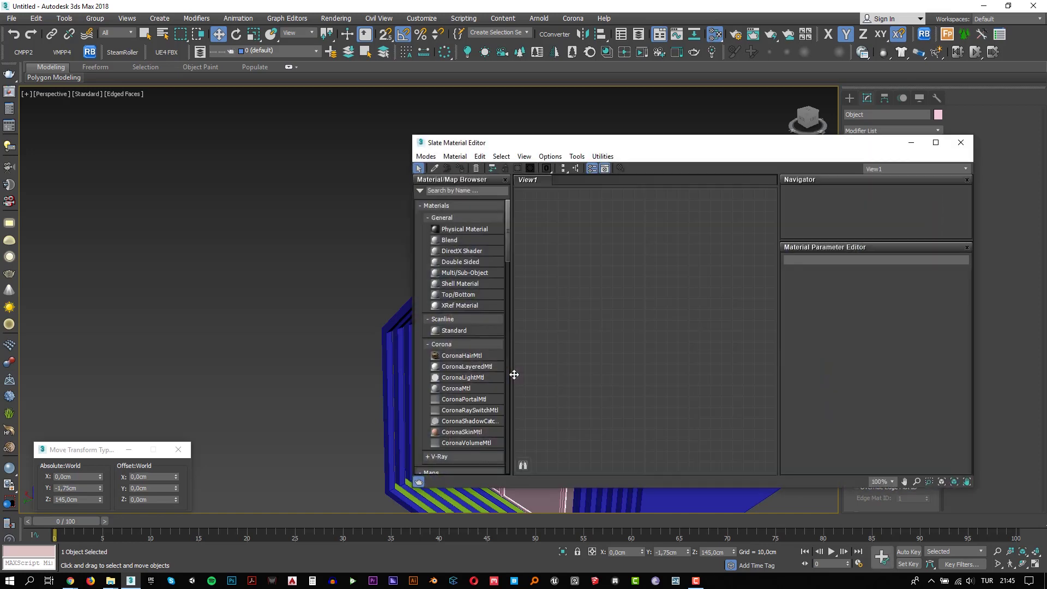
pyautogui.moveTo(535, 147); pyautogui.dragTo(173, 77)
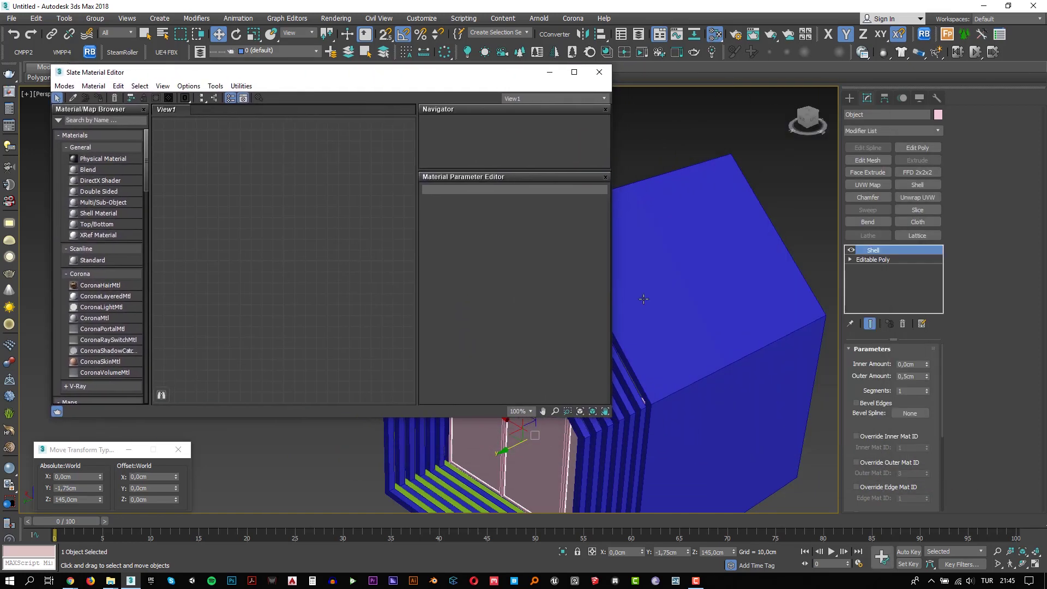
pyautogui.keyDown('alt'); pyautogui.moveTo(644, 299); pyautogui.dragTo(786, 216, button='middle'); pyautogui.keyUp('alt')
pyautogui.rightClick(206, 163)
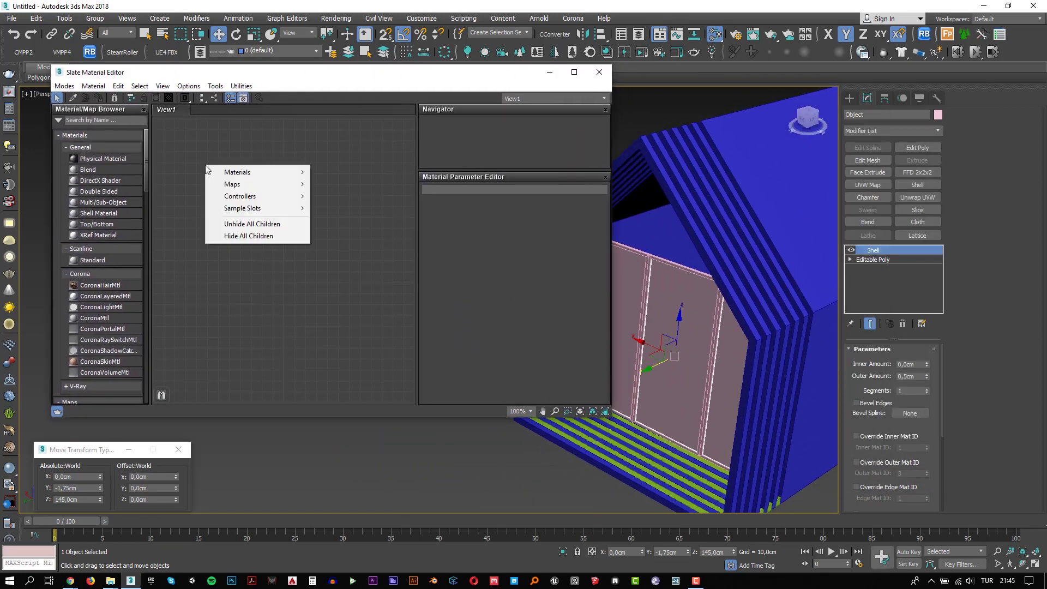
pyautogui.click(385, 188)
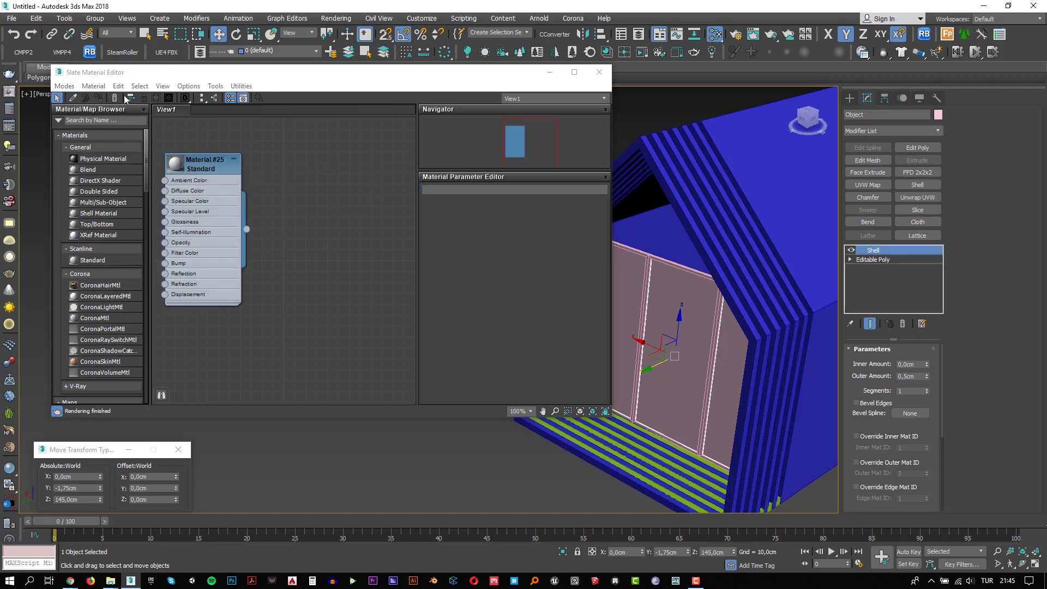
pyautogui.click(212, 164)
pyautogui.click(98, 98)
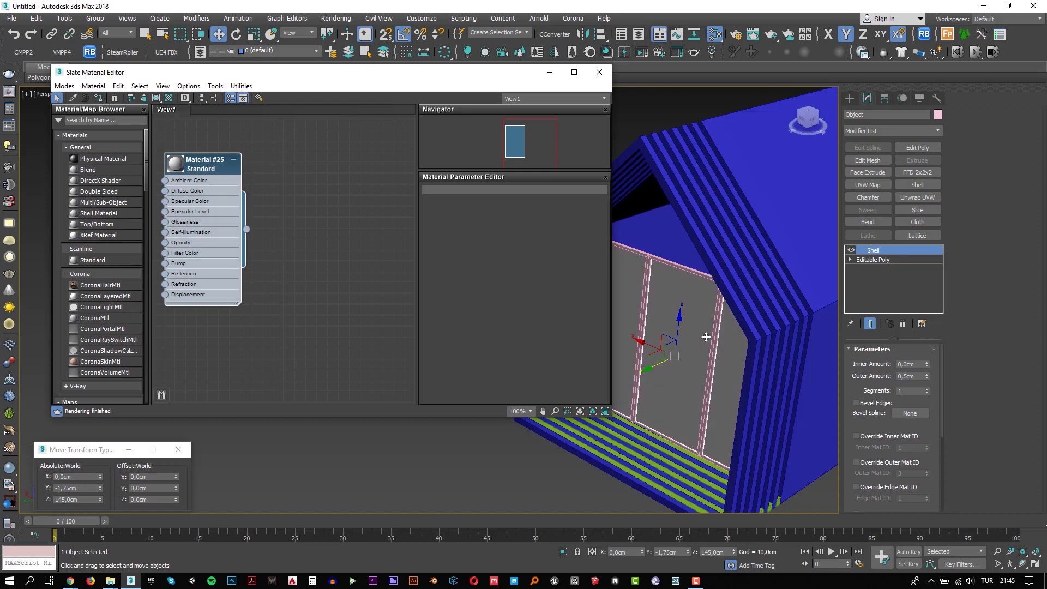
# Step: With the window frame selected, clone Material #25 to #26 and set its Diffuse to dark grey
pyautogui.keyDown('alt'); pyautogui.moveTo(649, 229); pyautogui.dragTo(665, 210, button='middle'); pyautogui.keyUp('alt')
pyautogui.scroll(5, 665, 210)
pyautogui.click(657, 286)
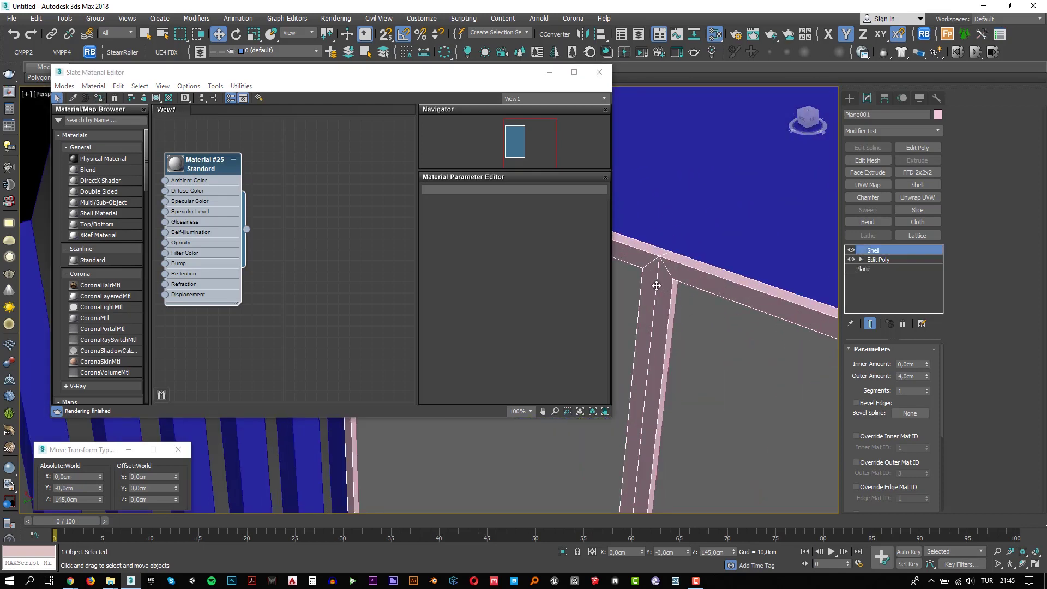
pyautogui.keyDown('shift'); pyautogui.moveTo(197, 169); pyautogui.dragTo(294, 169); pyautogui.keyUp('shift')
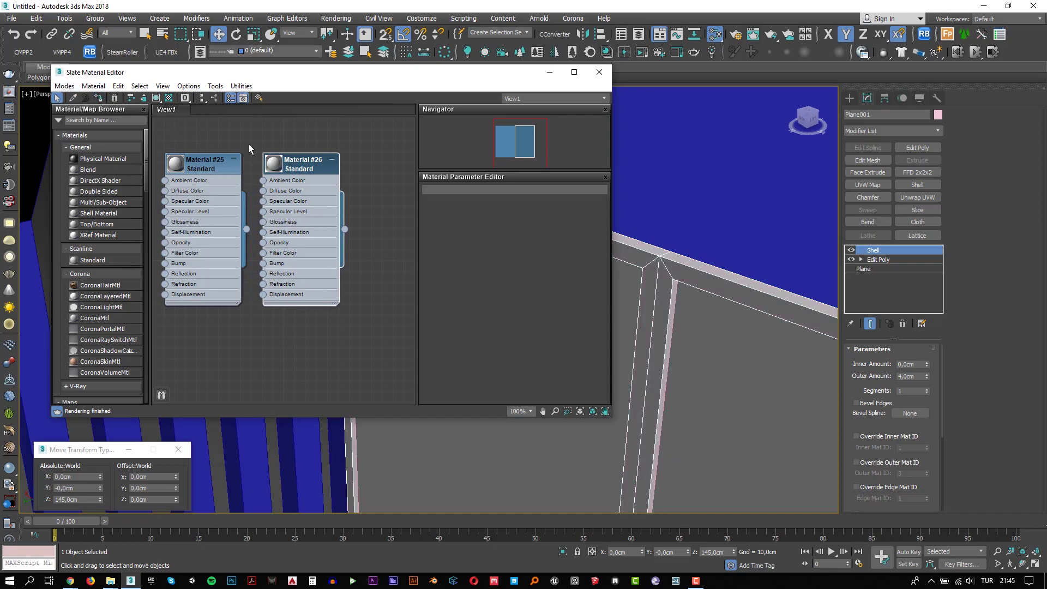
pyautogui.doubleClick(313, 166)
pyautogui.click(484, 272)
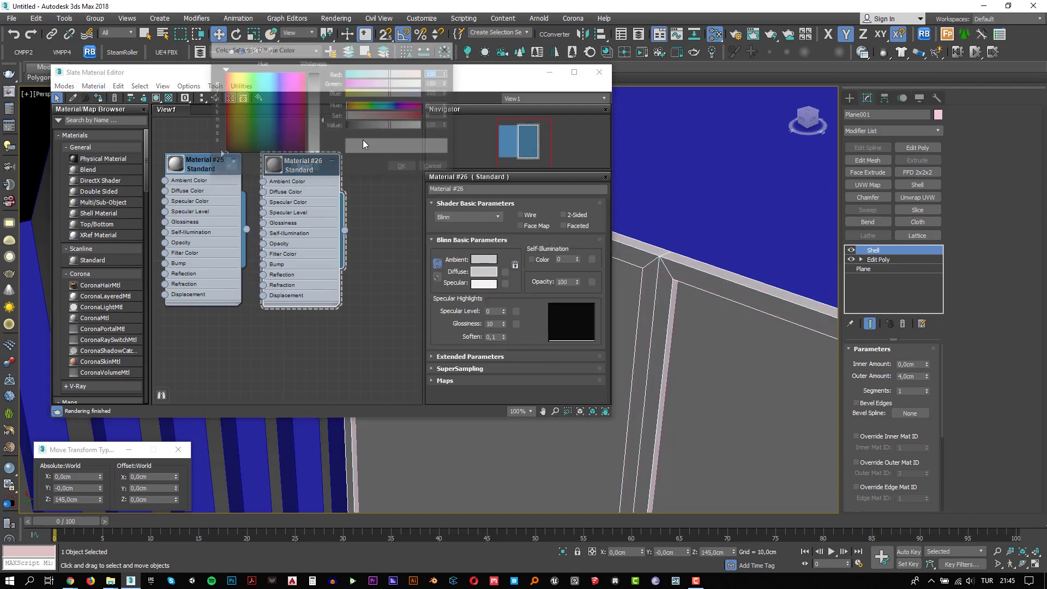
pyautogui.click(314, 87)
pyautogui.click(402, 167)
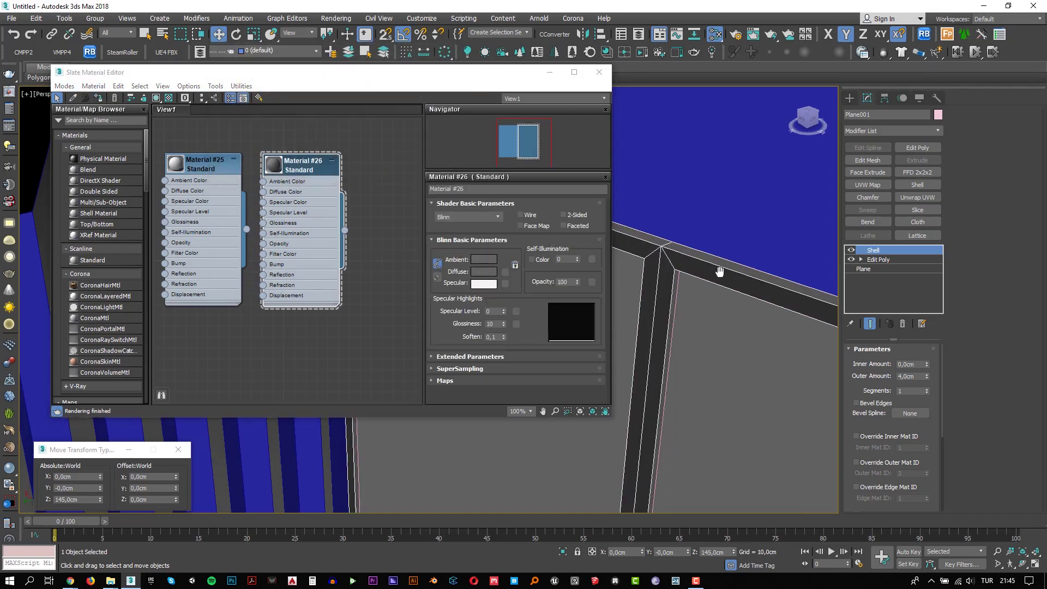
# Step: Delete the window panel object, then select the slatted walls and floor pieces
pyautogui.scroll(-10, 720, 269)
pyautogui.moveTo(717, 271)
pyautogui.keyDown('alt'); pyautogui.mouseDown(button='middle')
pyautogui.moveTo(700, 289)
pyautogui.moveTo(698, 279)
pyautogui.mouseUp(button='middle'); pyautogui.keyUp('alt')
pyautogui.press('h')
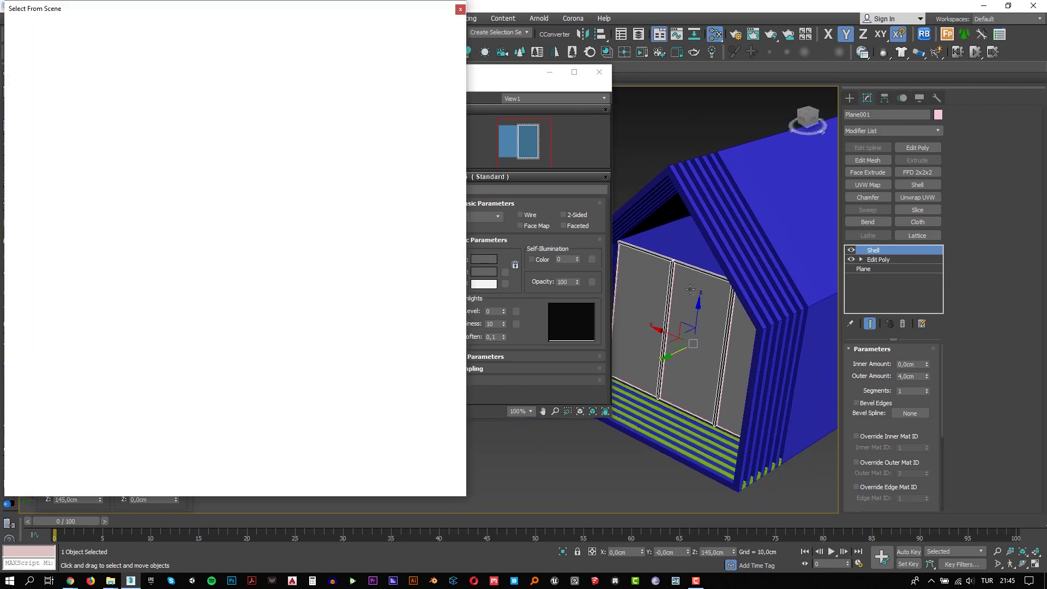
pyautogui.click(448, 487)
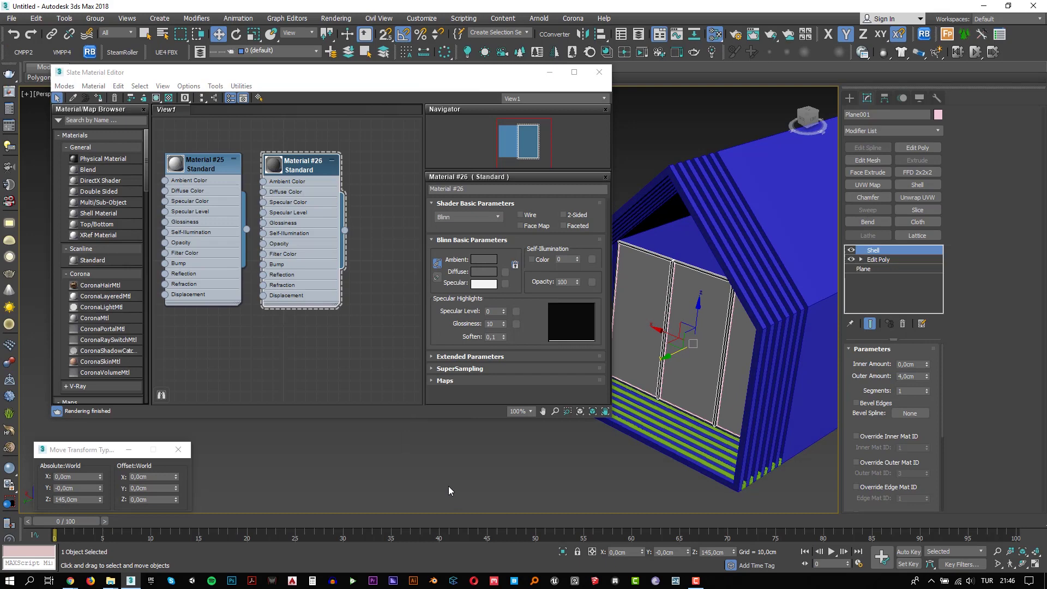
pyautogui.click(666, 315)
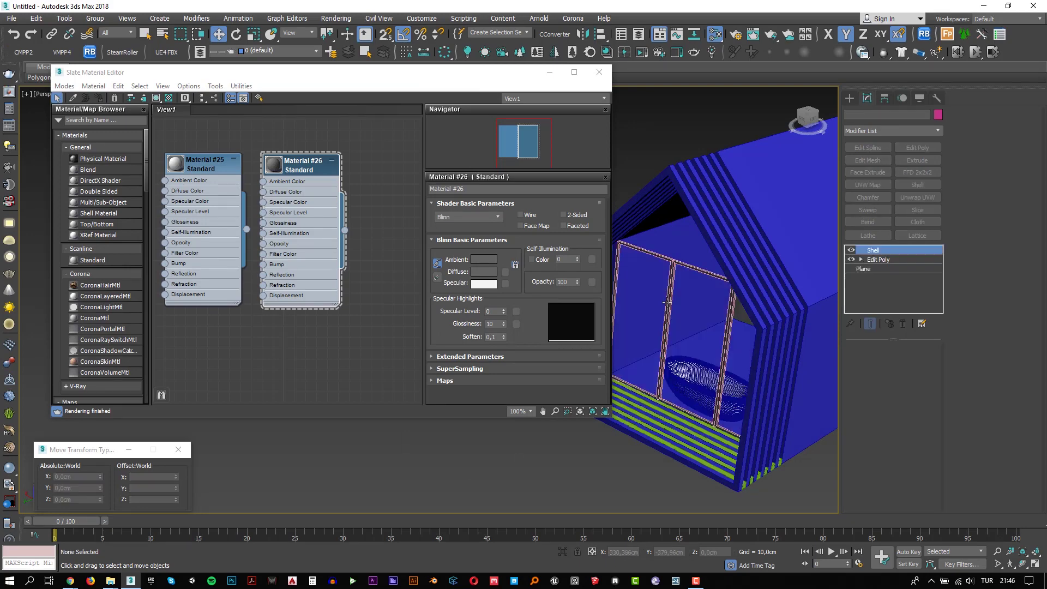
pyautogui.press('Delete')
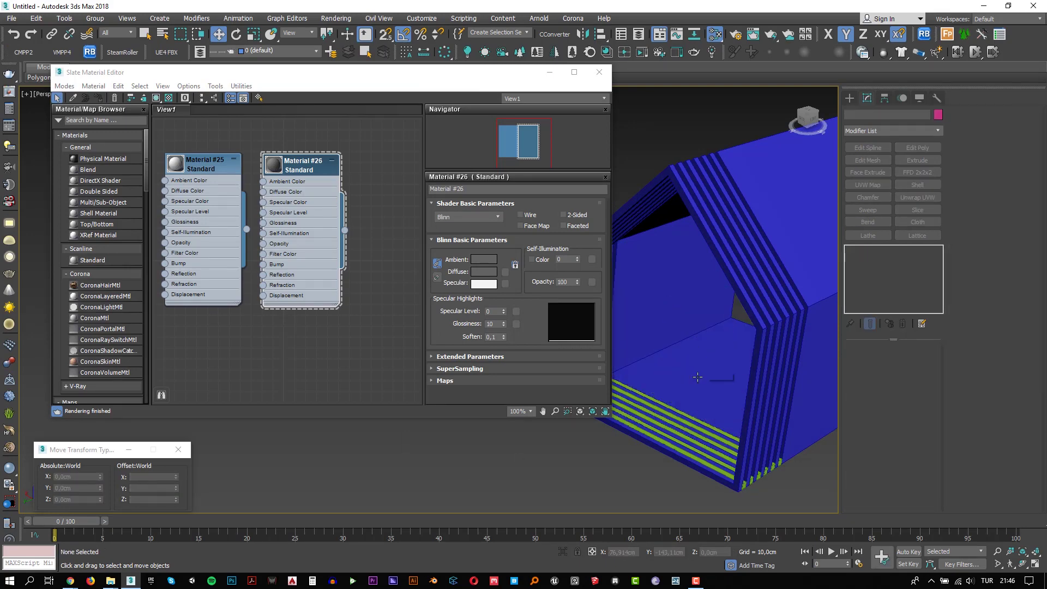
pyautogui.click(697, 376)
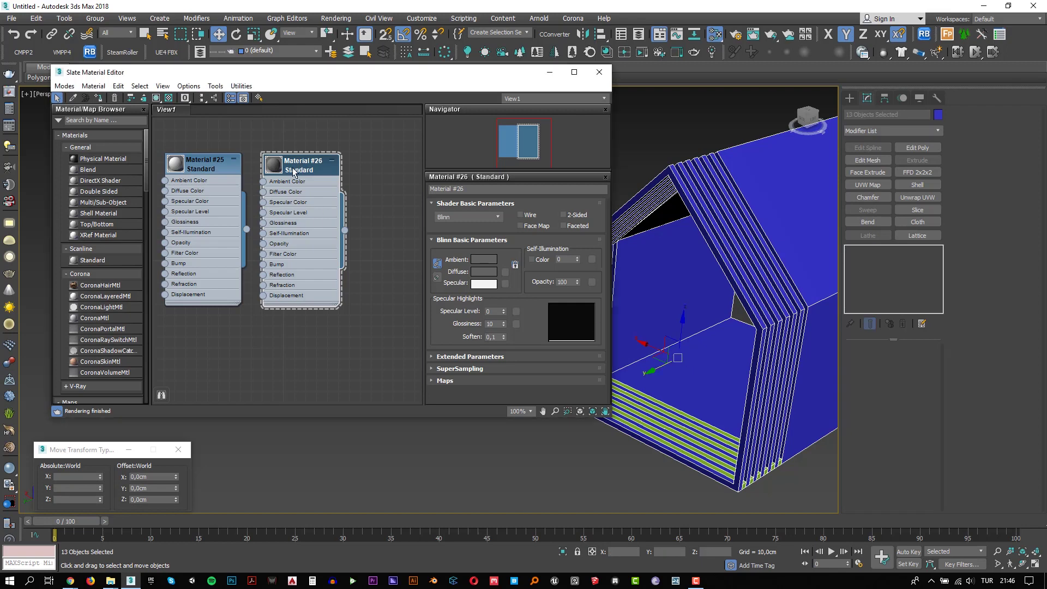
# Step: Clone Material #26 to #27, assign it to the 13 selected objects, and set a tan Diffuse
pyautogui.keyDown('shift'); pyautogui.moveTo(299, 173); pyautogui.dragTo(400, 170); pyautogui.keyUp('shift')
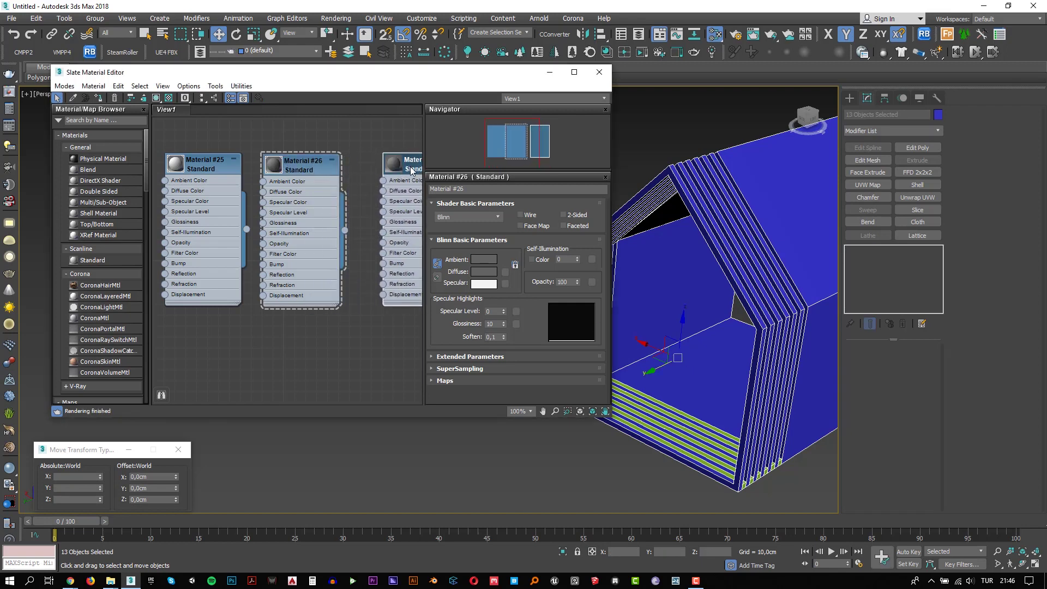
pyautogui.doubleClick(413, 171)
pyautogui.click(98, 97)
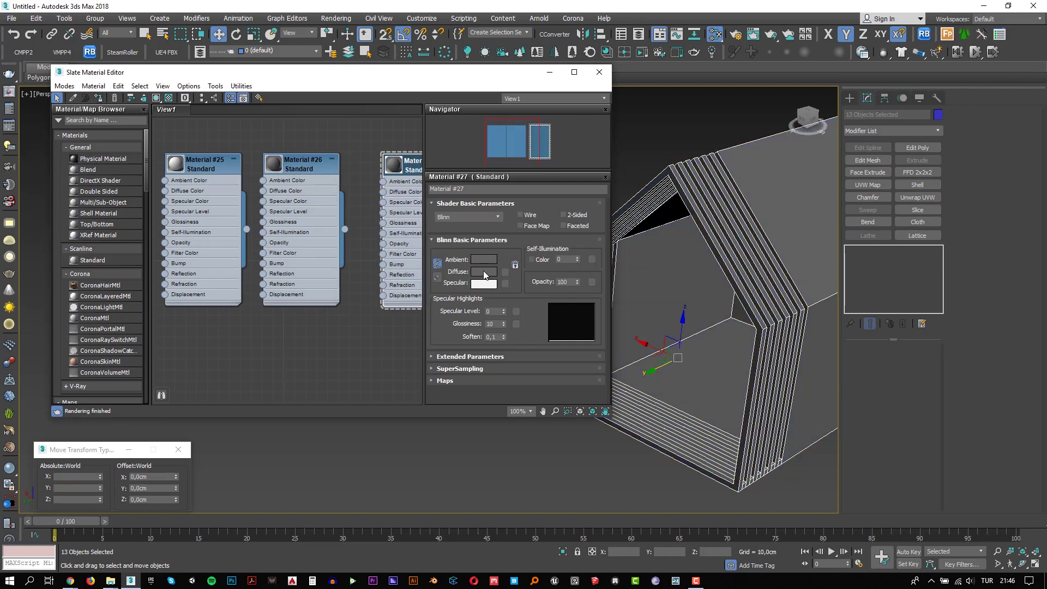
pyautogui.click(484, 272)
pyautogui.click(229, 75)
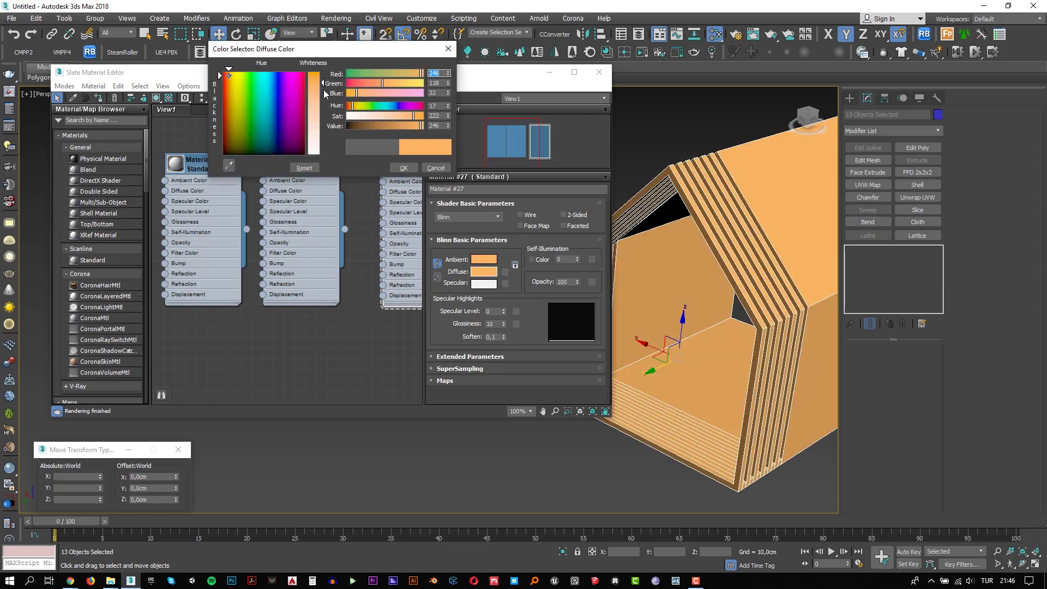
pyautogui.moveTo(401, 126); pyautogui.dragTo(413, 128)
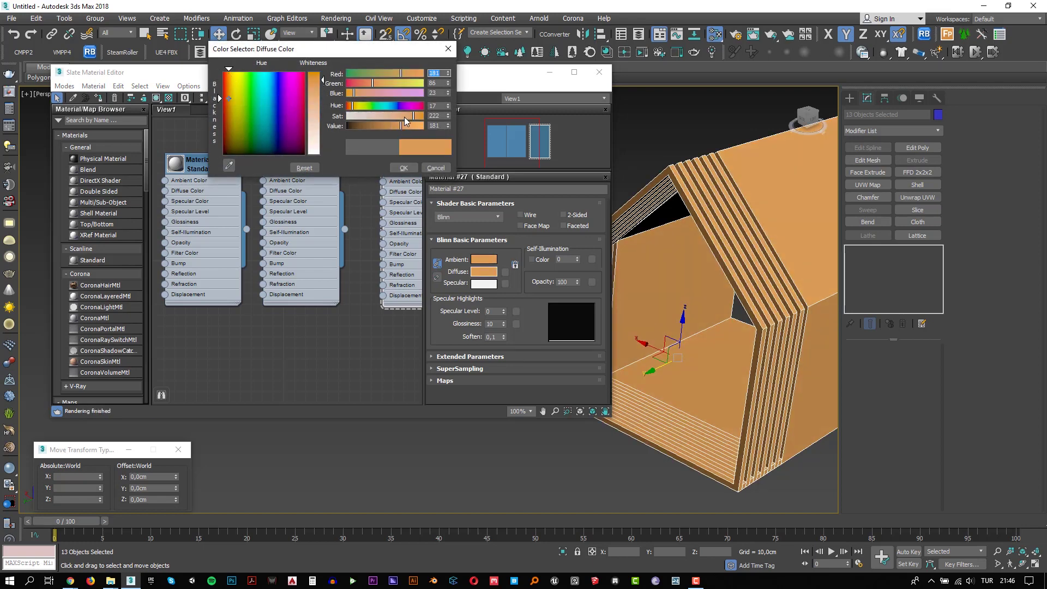
pyautogui.moveTo(411, 125); pyautogui.dragTo(390, 133)
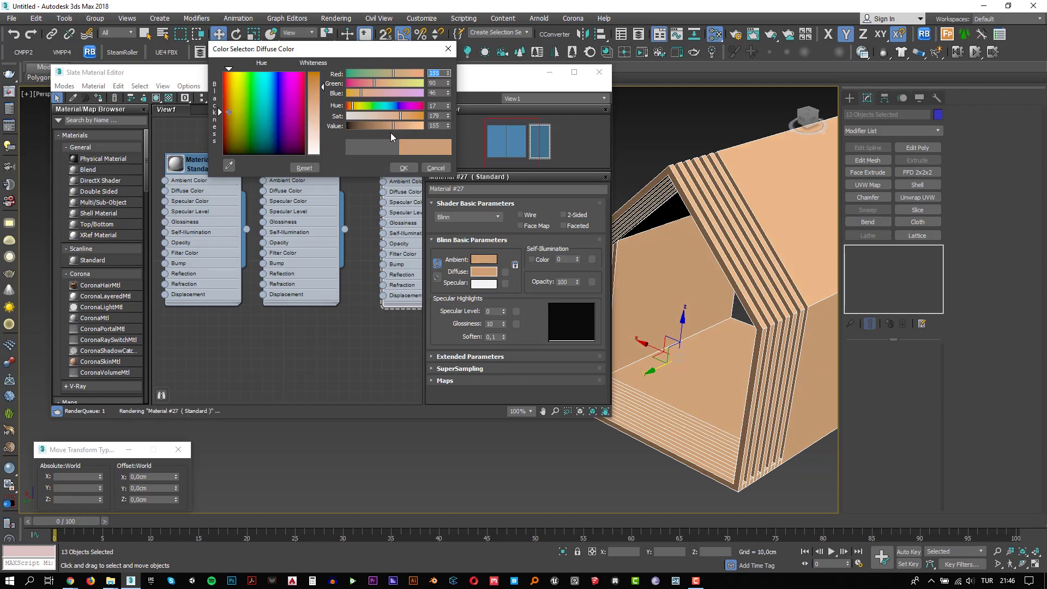
pyautogui.click(403, 167)
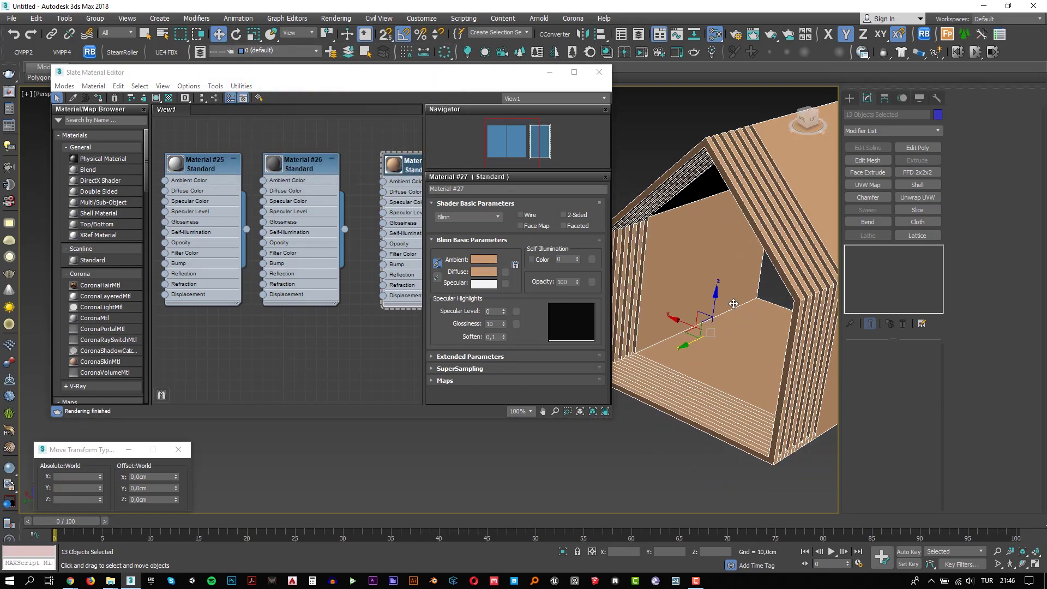
pyautogui.moveTo(713, 302)
pyautogui.keyDown('alt'); pyautogui.mouseDown(button='middle')
pyautogui.moveTo(754, 298)
pyautogui.moveTo(626, 352)
pyautogui.moveTo(693, 332)
pyautogui.moveTo(684, 326)
pyautogui.mouseUp(button='middle'); pyautogui.keyUp('alt')
# Step: Copy the house walls, strip the extrusion from the copy, and move the outline past the house end
pyautogui.click(675, 339)
pyautogui.keyDown('shift'); pyautogui.moveTo(630, 308); pyautogui.dragTo(682, 332); pyautogui.keyUp('shift')
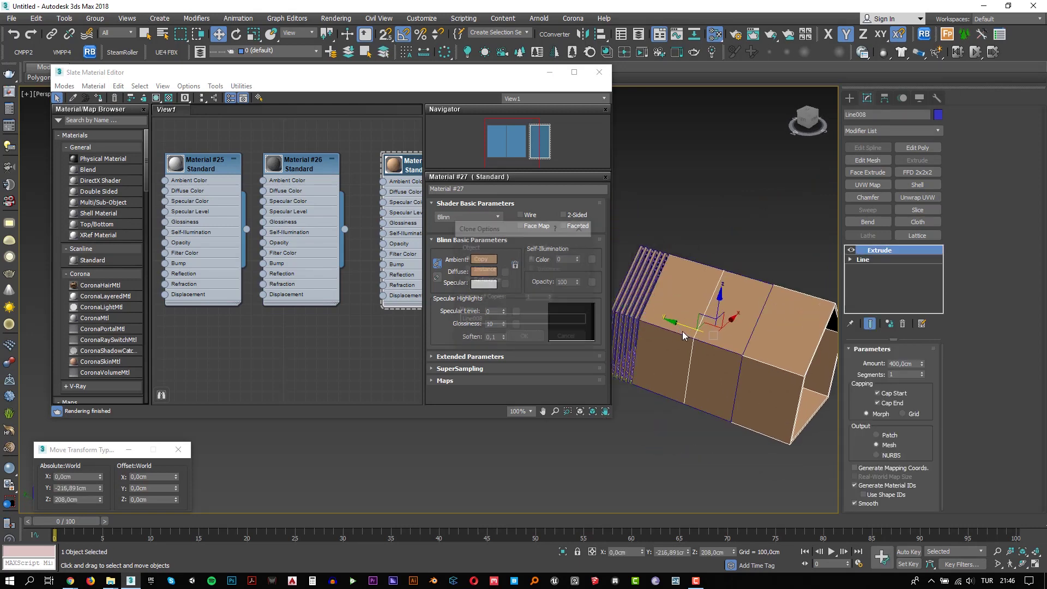
pyautogui.press('Return')
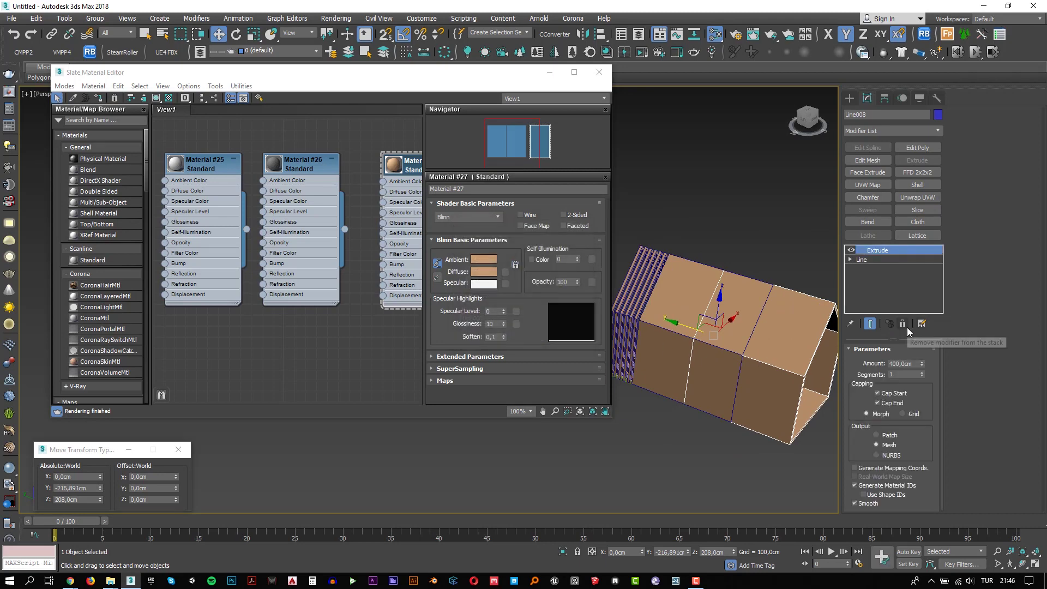
pyautogui.click(902, 324)
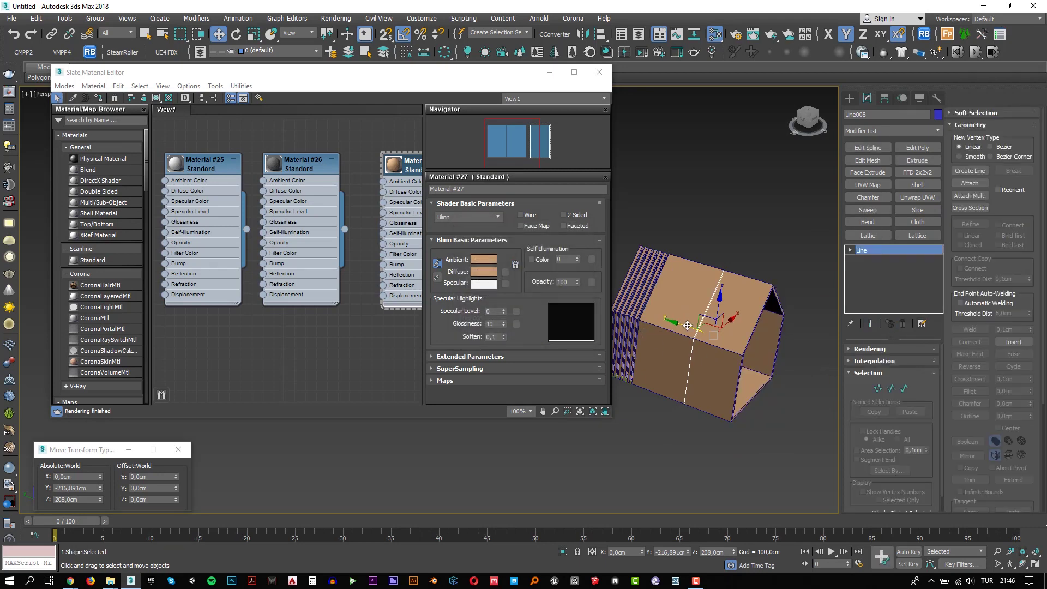
pyautogui.moveTo(688, 326); pyautogui.dragTo(837, 309)
pyautogui.scroll(3, 800, 345)
# Step: Extrude the copied outline 10 cm into a solid end slab
pyautogui.press('1')
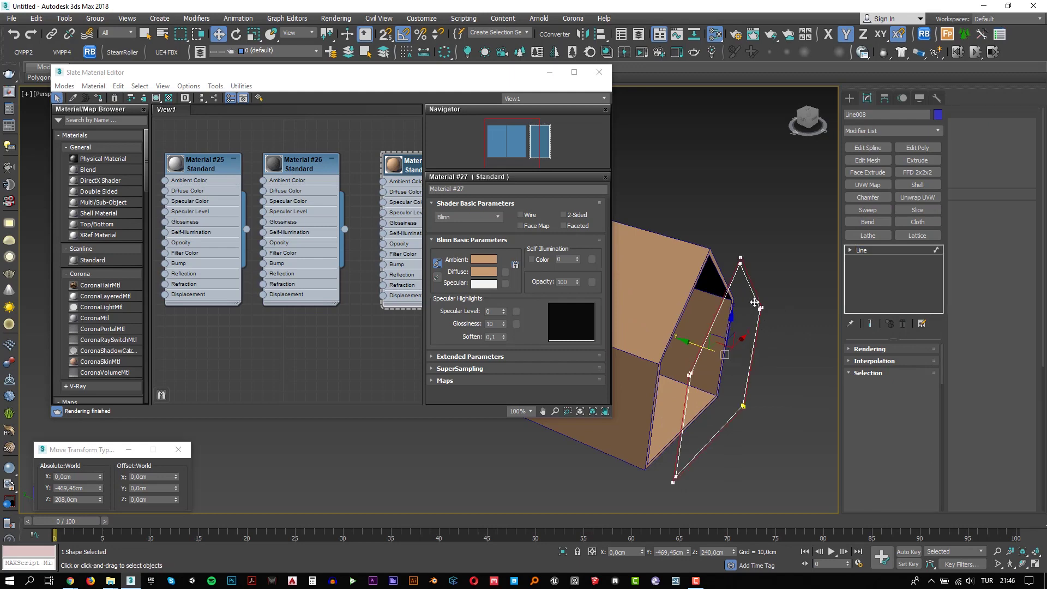
pyautogui.click(793, 304)
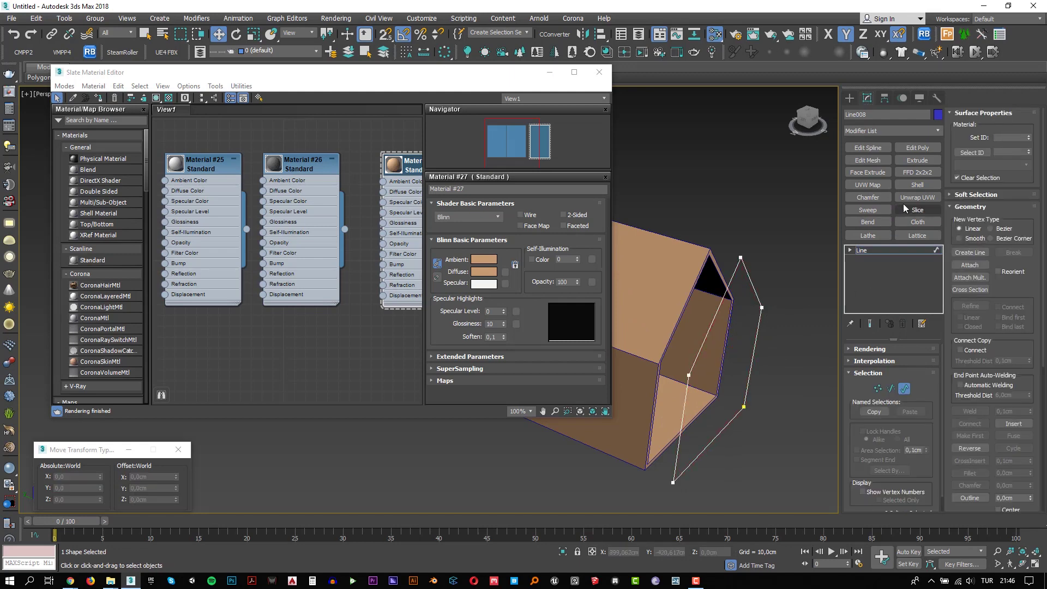
pyautogui.click(917, 160)
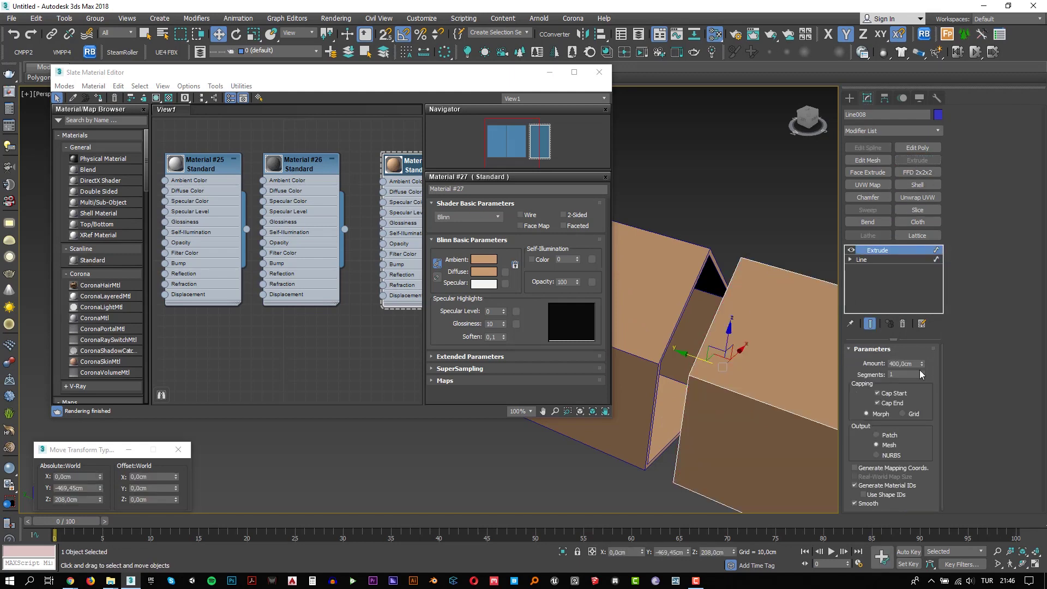
pyautogui.write('0')
pyautogui.press('Return')
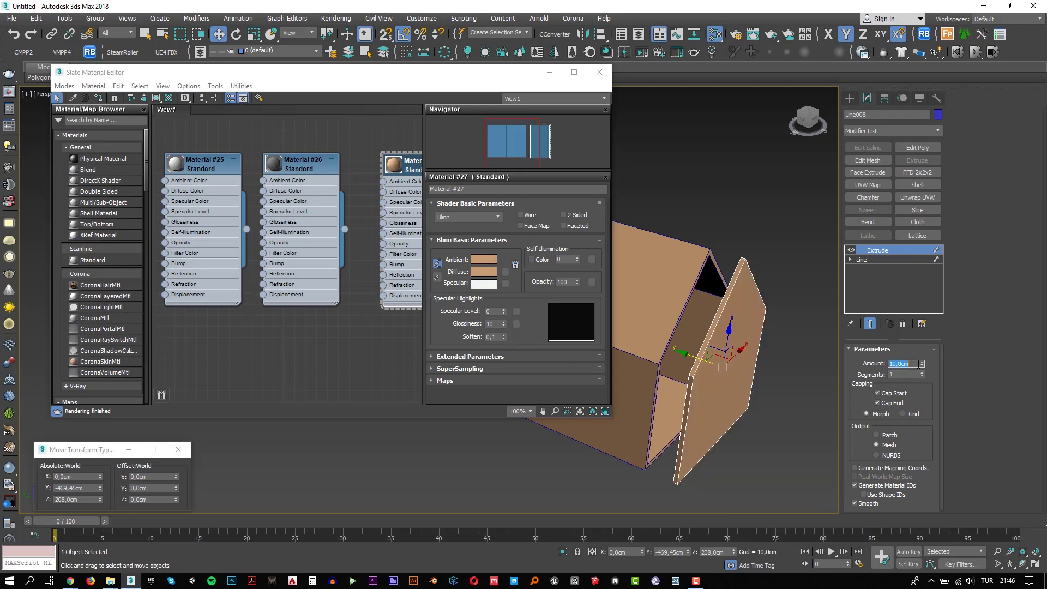
# Step: Align the slab to the house walls along Y so it sits at the house end
pyautogui.click(599, 34)
pyautogui.click(681, 270)
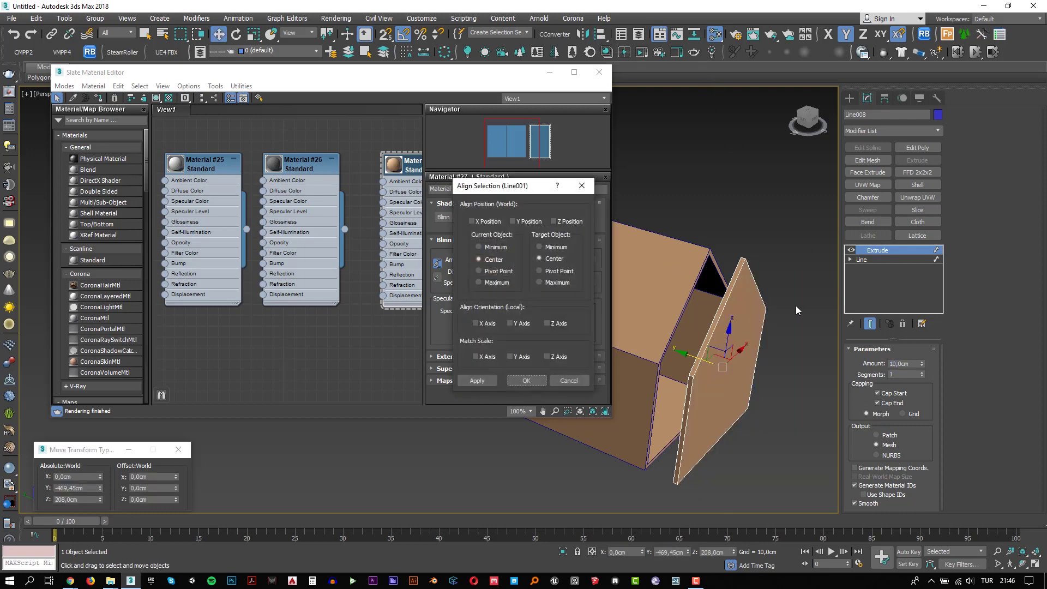
pyautogui.click(515, 221)
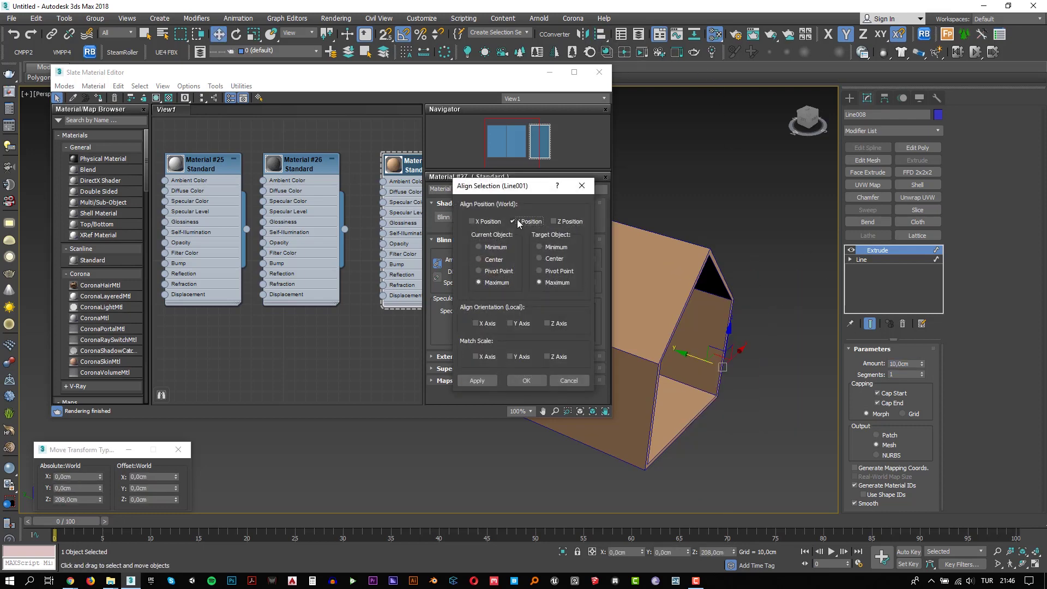
pyautogui.click(540, 247)
pyautogui.click(502, 246)
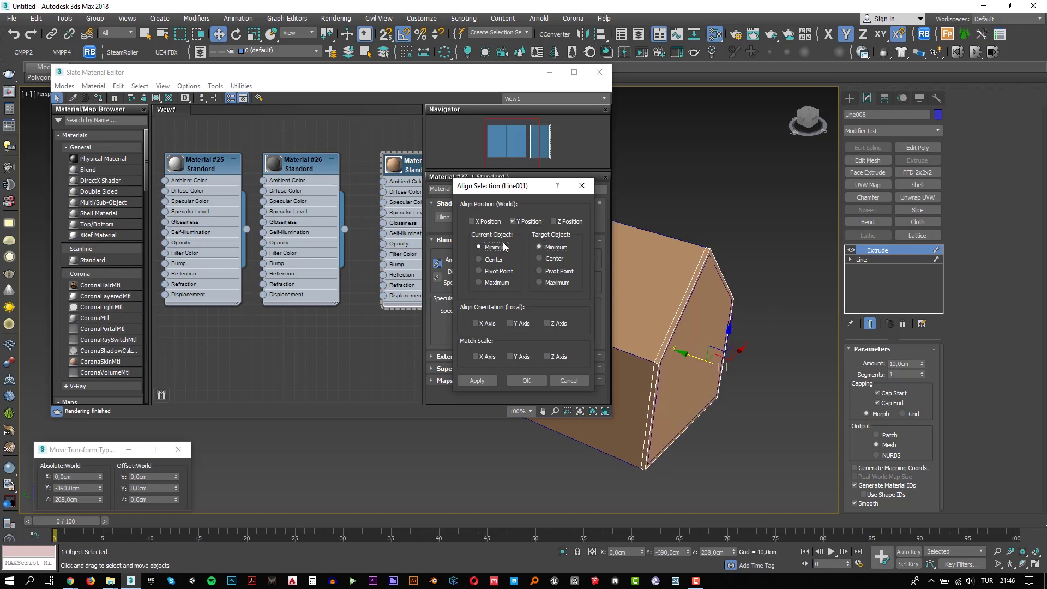
pyautogui.click(506, 283)
pyautogui.click(515, 380)
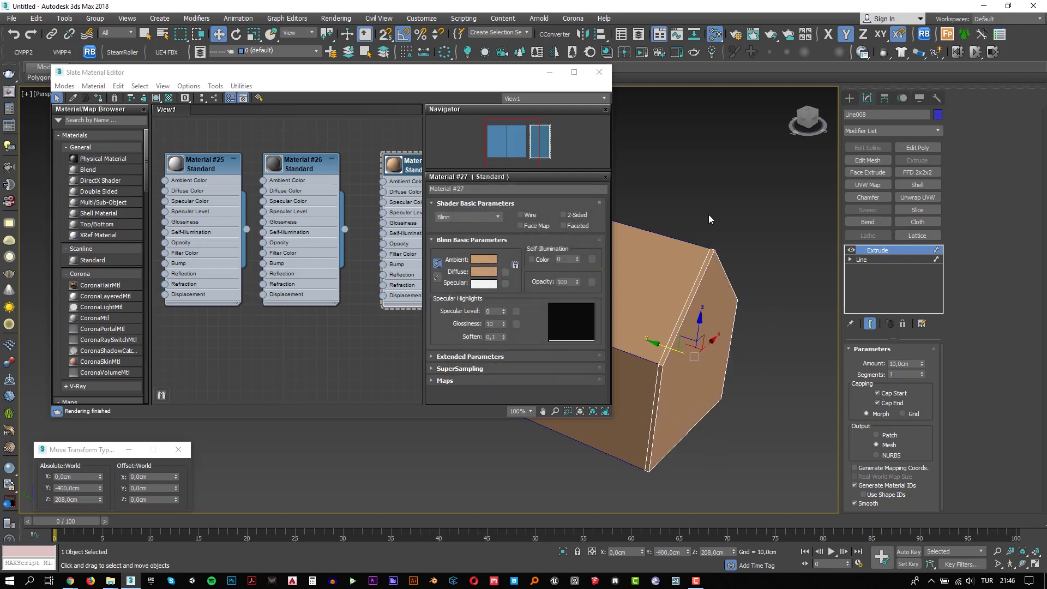
pyautogui.click(709, 214)
# Step: Unhide all hidden door panels and select the house shell
pyautogui.keyDown('alt'); pyautogui.moveTo(718, 309); pyautogui.dragTo(743, 360, button='middle'); pyautogui.keyUp('alt')
pyautogui.scroll(5, 743, 360)
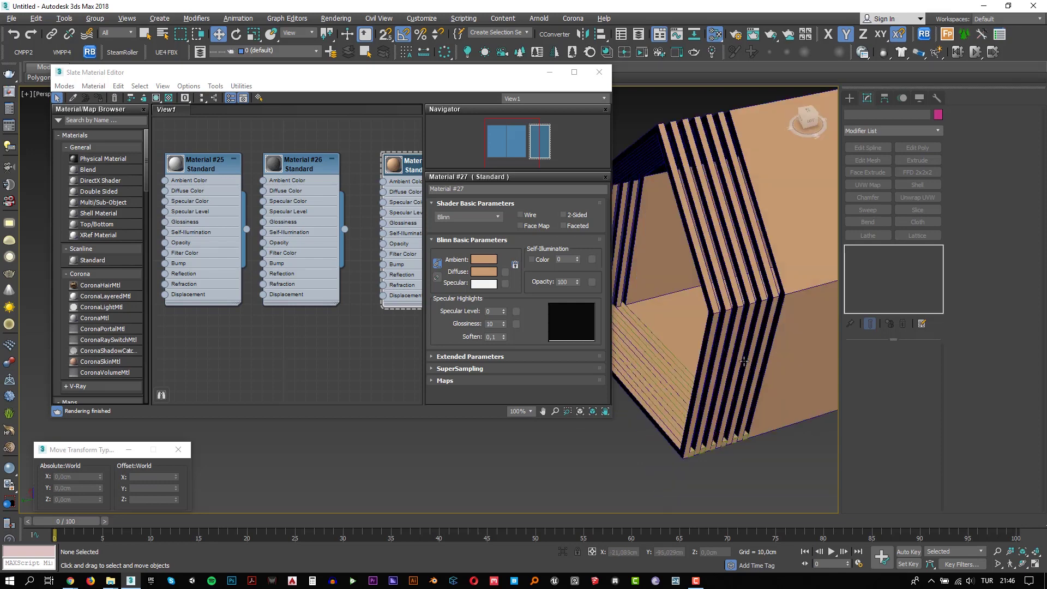
pyautogui.scroll(-5, 743, 360)
pyautogui.moveTo(691, 299)
pyautogui.keyDown('alt'); pyautogui.mouseDown(button='middle')
pyautogui.moveTo(768, 336)
pyautogui.moveTo(709, 357)
pyautogui.mouseUp(button='middle'); pyautogui.keyUp('alt')
pyautogui.rightClick(769, 336)
pyautogui.click(785, 290)
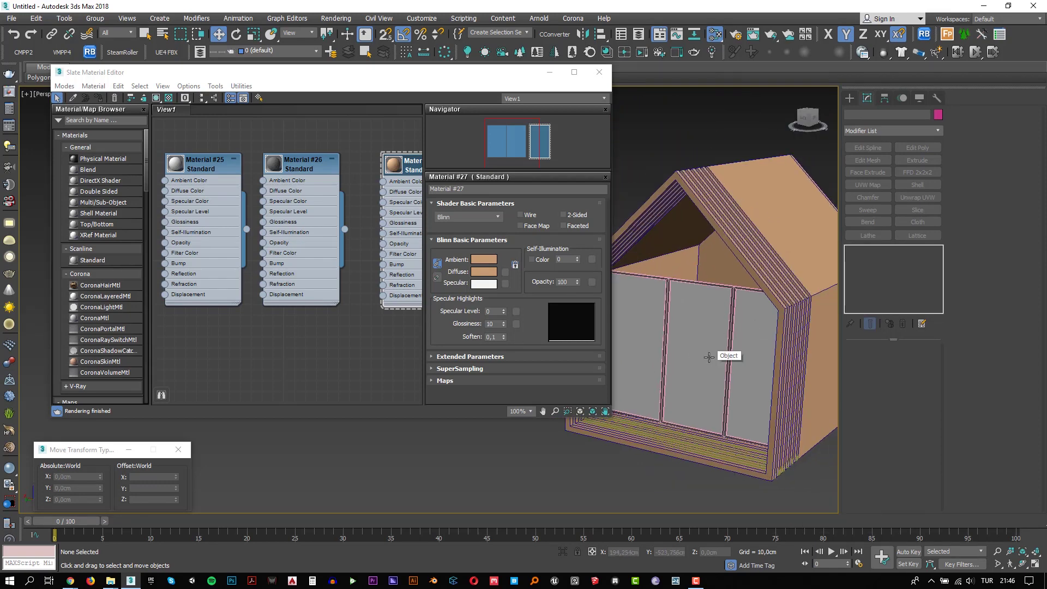
pyautogui.click(709, 358)
# Step: In Front view, start the Line spline tool with snapping turned on
pyautogui.press('f')
pyautogui.click(560, 79)
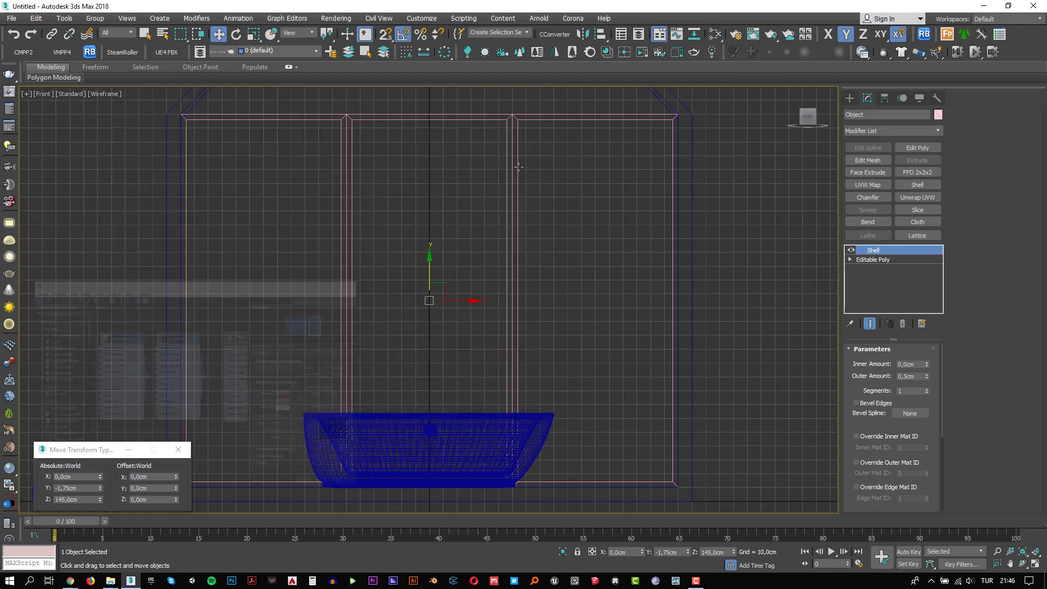
pyautogui.moveTo(550, 213); pyautogui.dragTo(549, 334, button='middle')
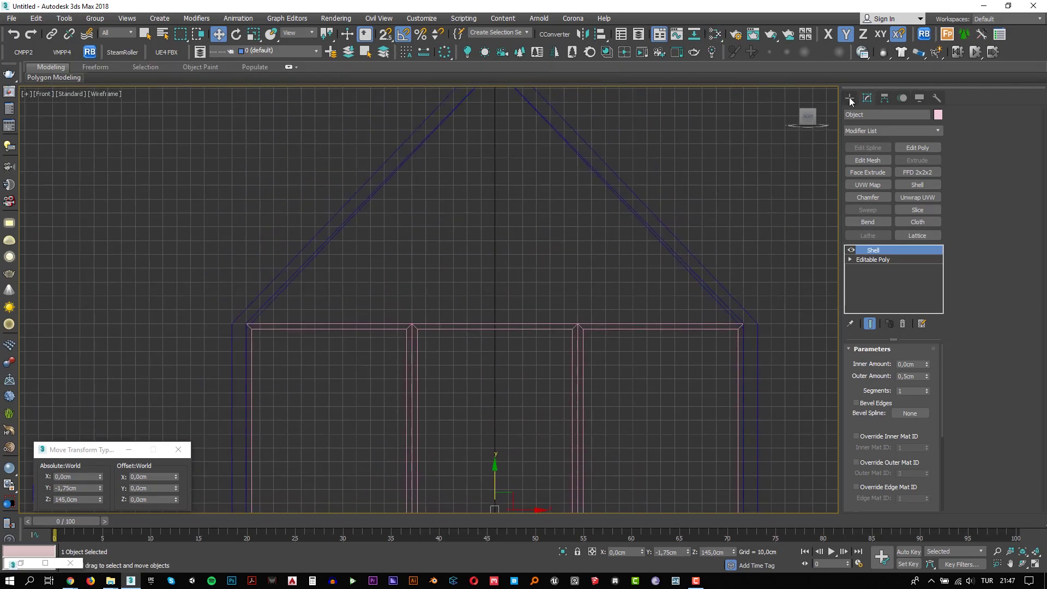
pyautogui.click(849, 98)
pyautogui.click(864, 114)
pyautogui.click(869, 173)
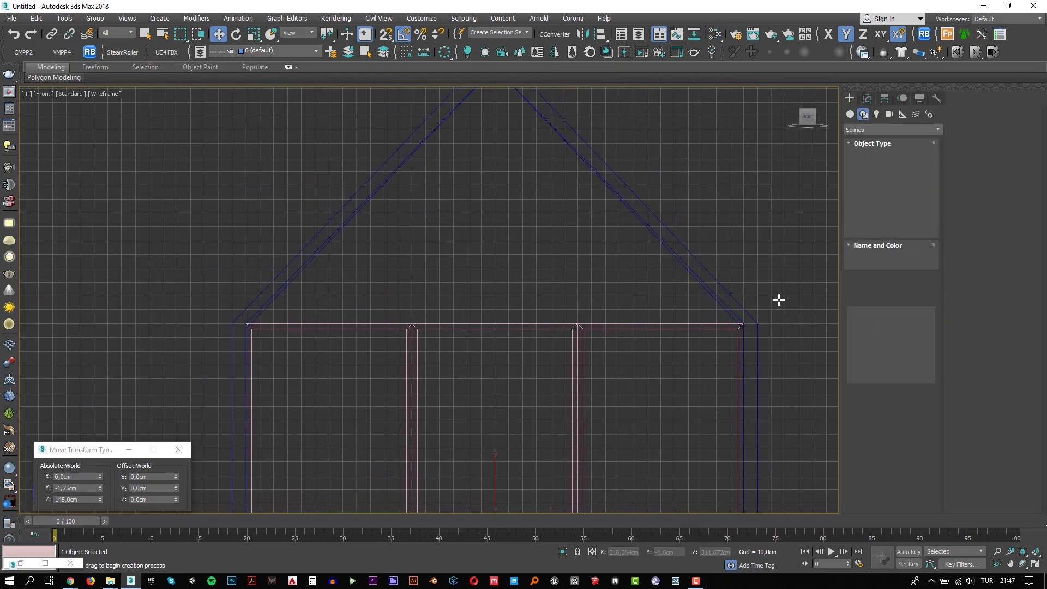
pyautogui.press('s')
pyautogui.scroll(3, 743, 324)
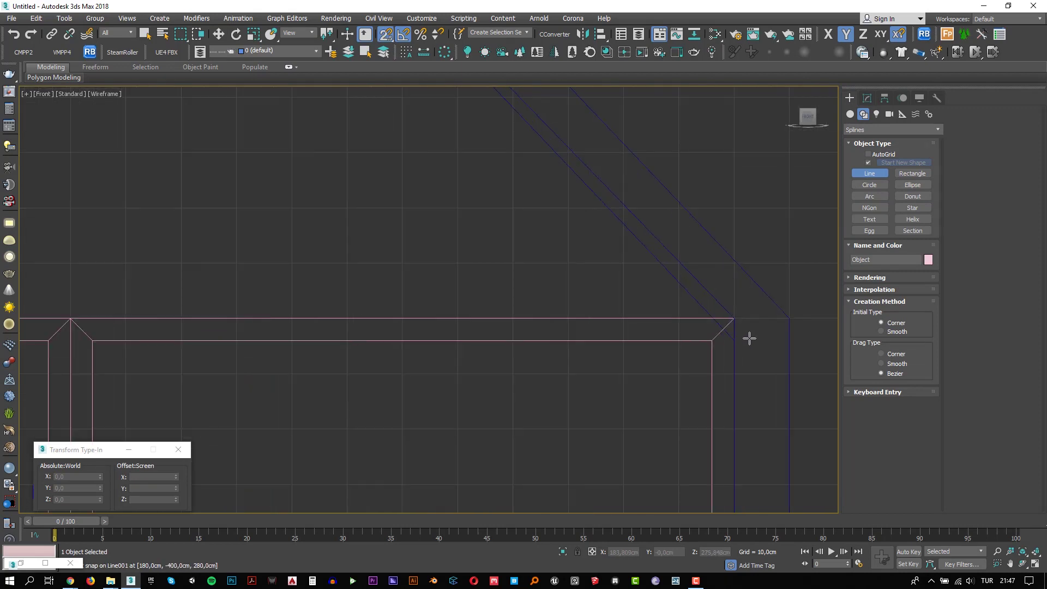
# Step: Draw a line from the roof corner to the apex and adjust the snap targets
pyautogui.click(731, 320)
pyautogui.scroll(-3, 708, 370)
pyautogui.scroll(-2, 671, 416)
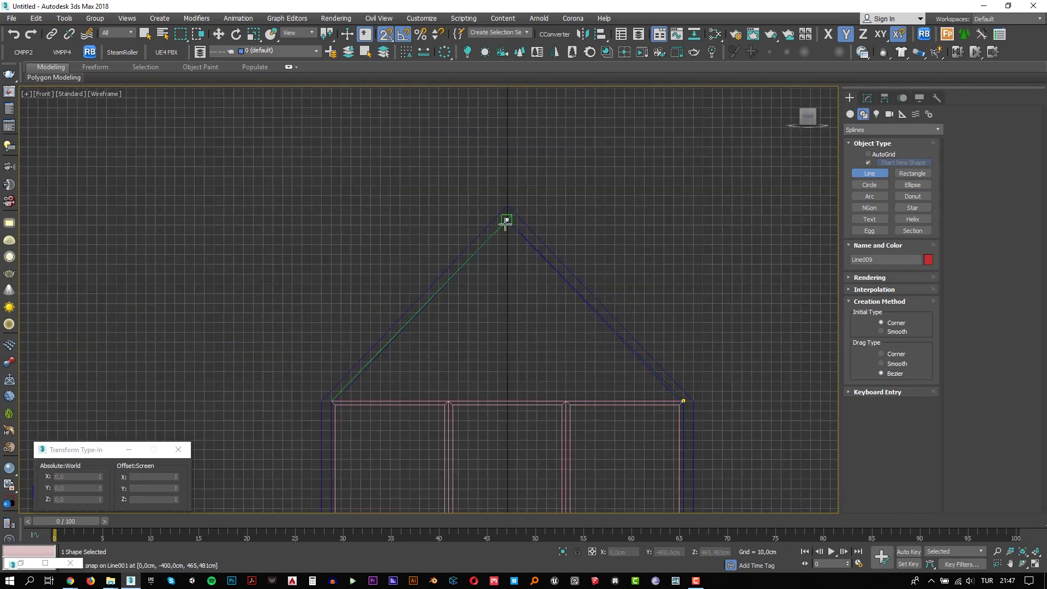
pyautogui.click(506, 221)
pyautogui.rightClick(507, 221)
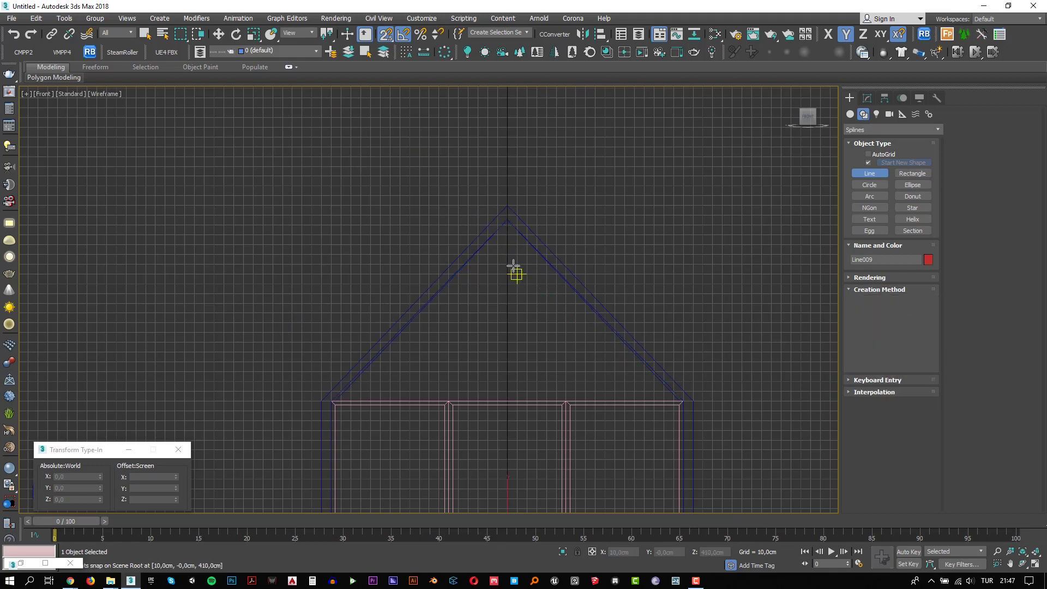
pyautogui.rightClick(386, 34)
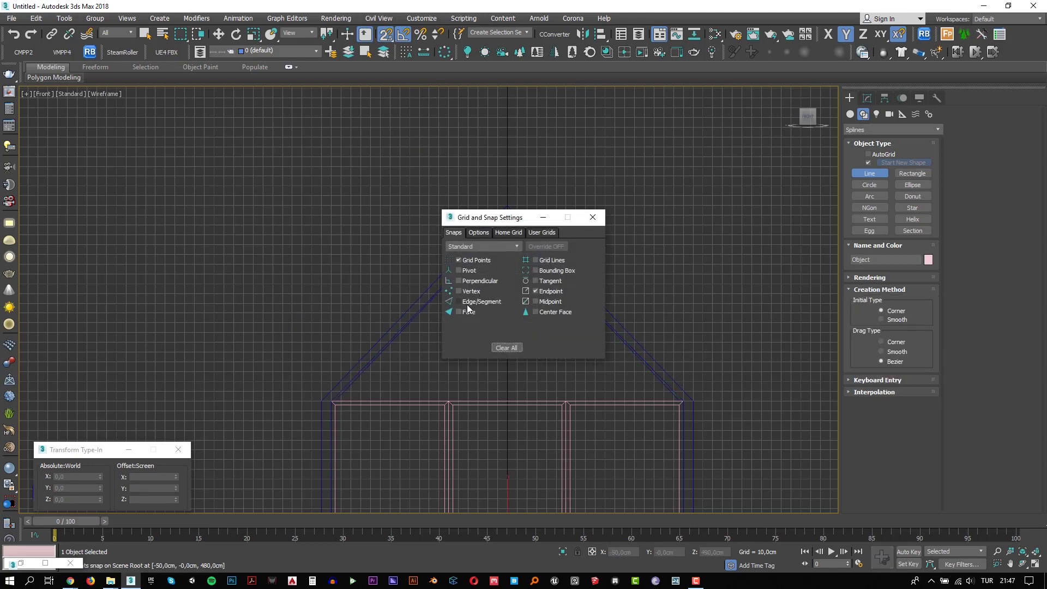
pyautogui.click(593, 217)
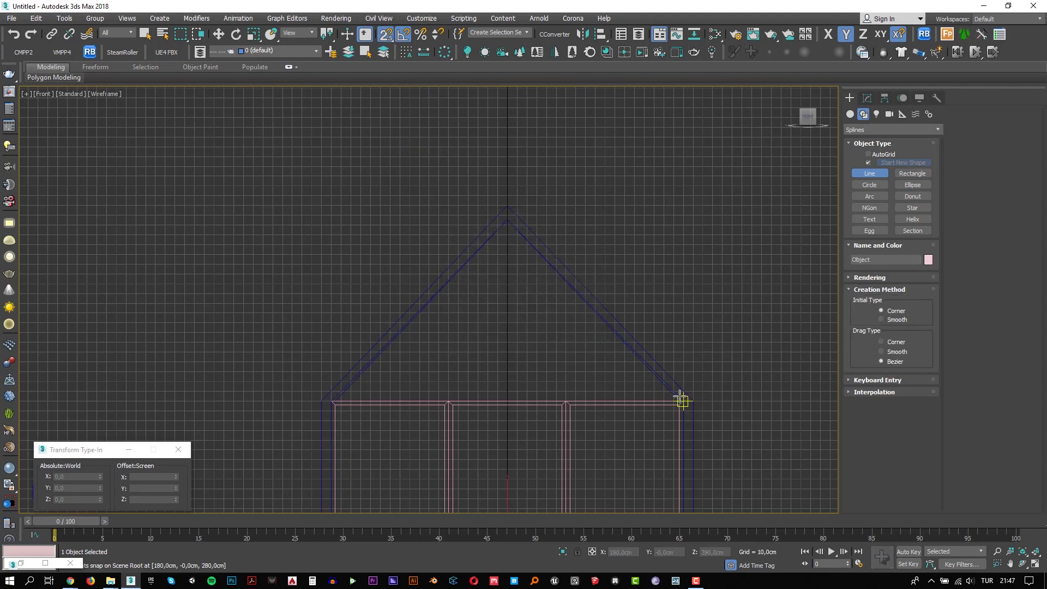
# Step: Draw a closed triangular spline through the right eave, roof apex and left eave
pyautogui.click(683, 401)
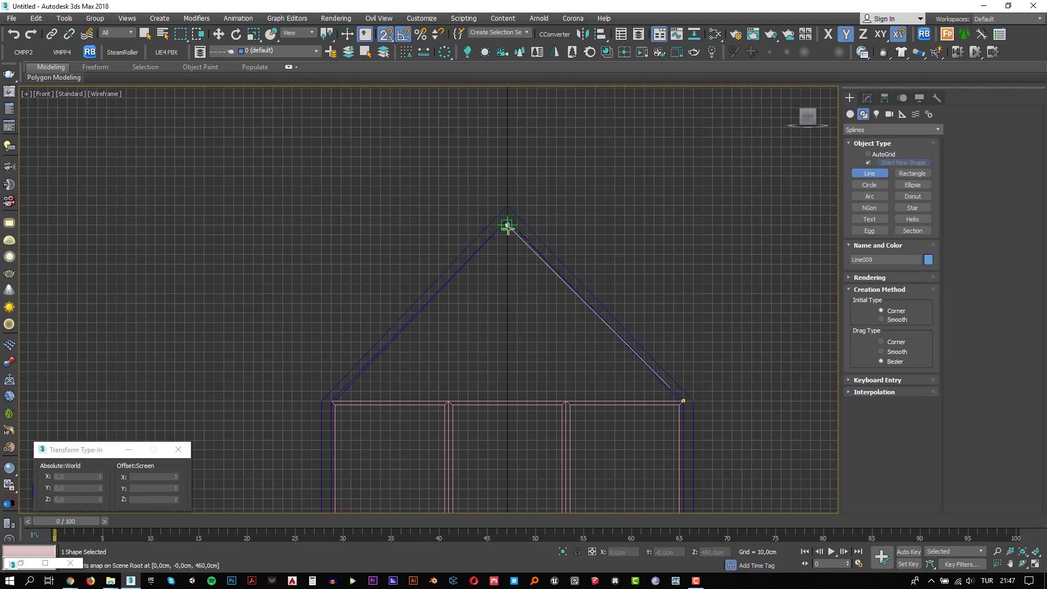
pyautogui.scroll(5, 507, 226)
pyautogui.click(507, 213)
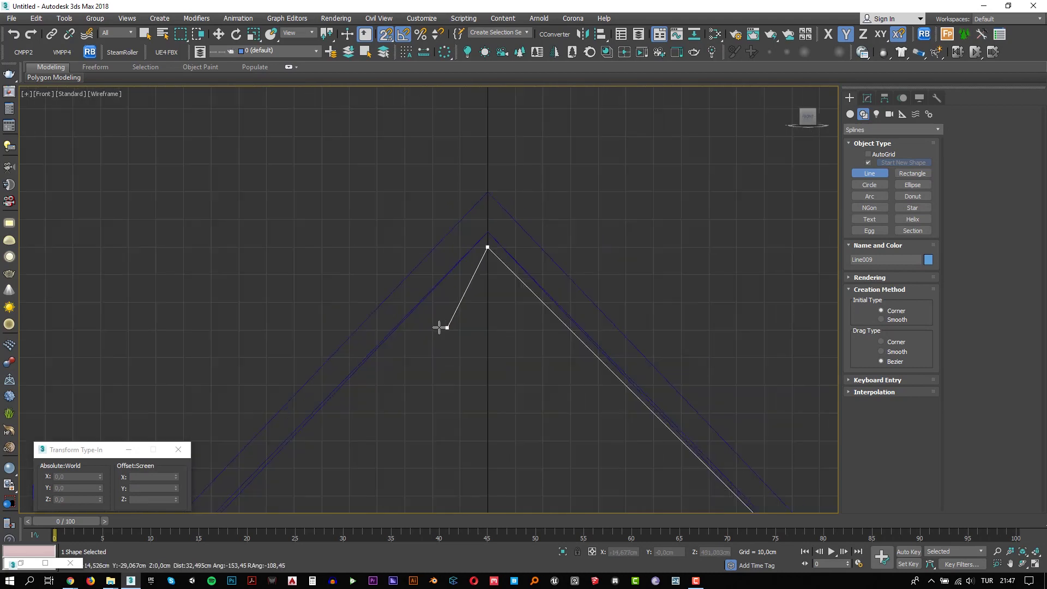
pyautogui.scroll(-5, 440, 327)
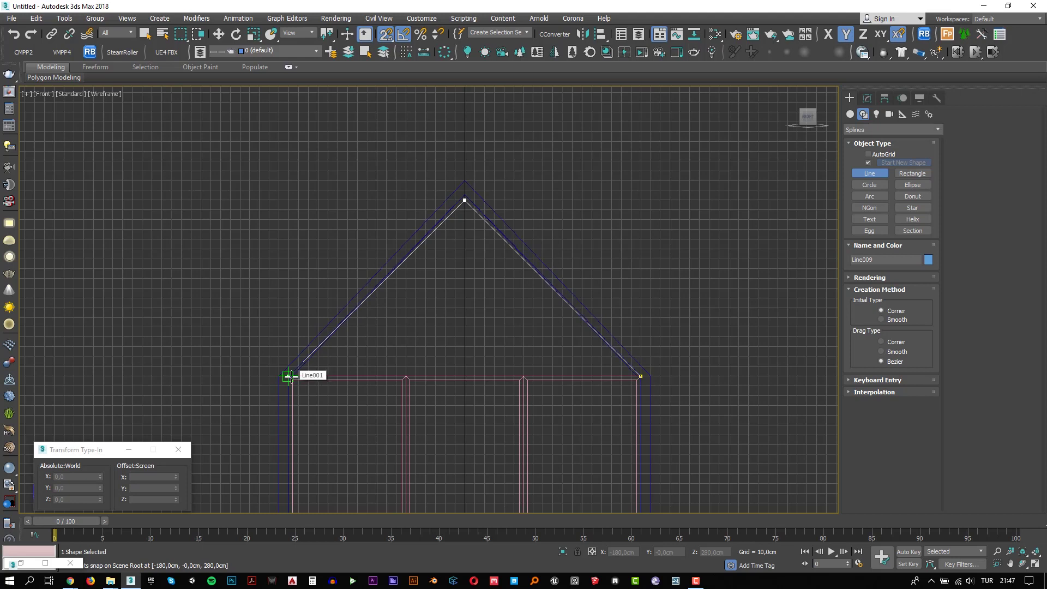
pyautogui.click(289, 376)
pyautogui.click(638, 376)
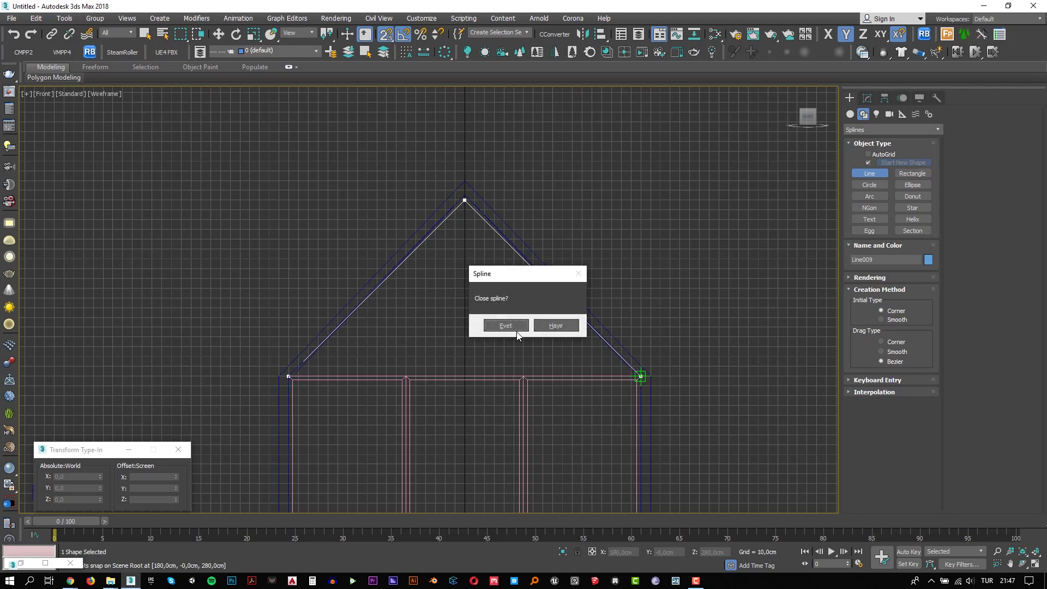
pyautogui.click(515, 330)
# Step: Select the new triangular outline near the roof apex
pyautogui.press('w')
pyautogui.moveTo(467, 212); pyautogui.dragTo(466, 260, button='middle')
pyautogui.scroll(5, 466, 260)
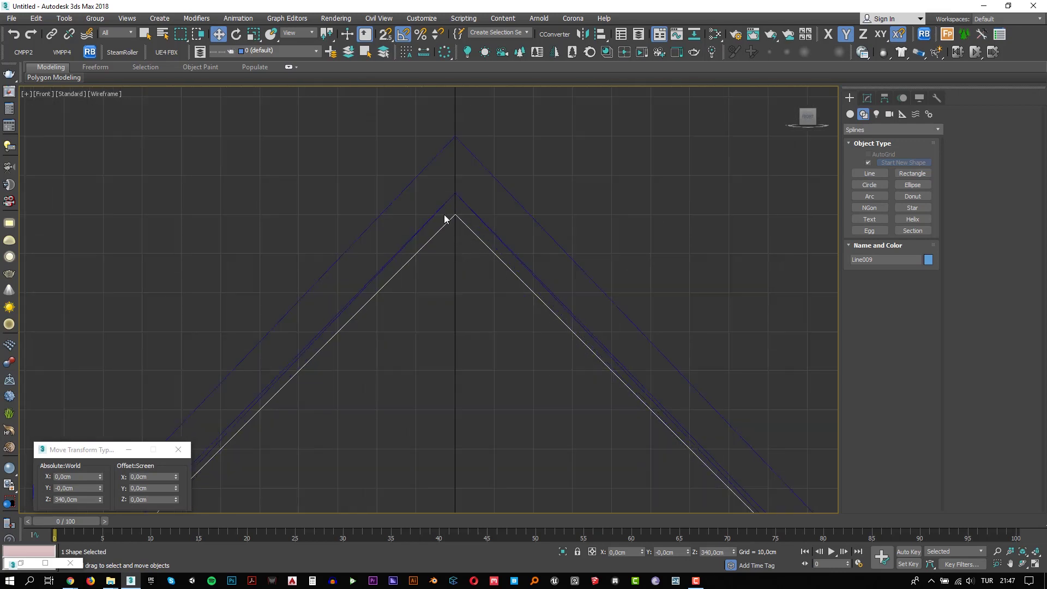
pyautogui.click(459, 199)
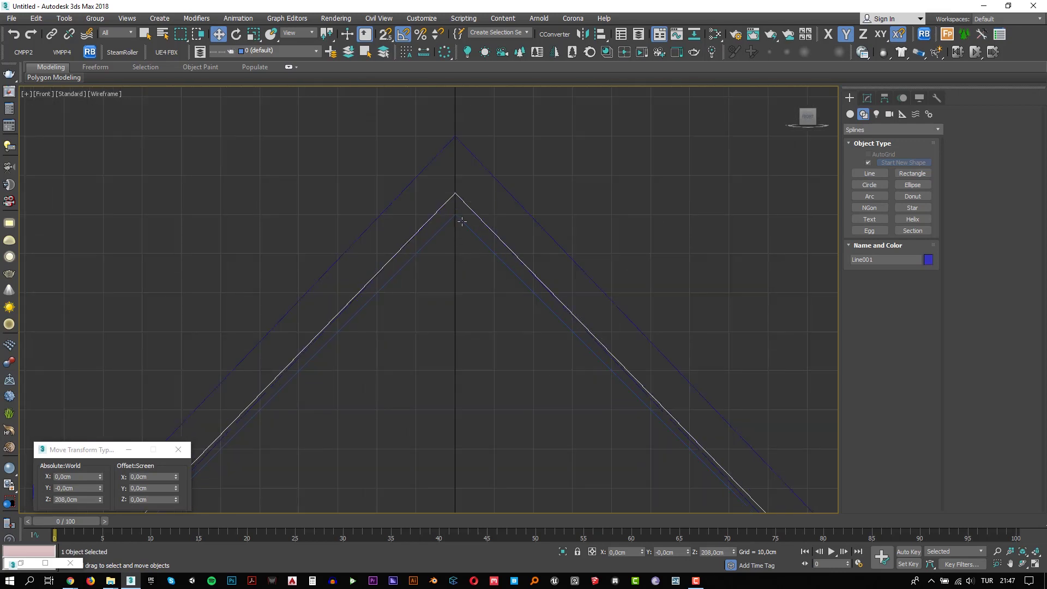
pyautogui.click(461, 222)
# Step: Snap the triangle's apex vertex up onto the roof line's endpoint
pyautogui.click(868, 98)
pyautogui.press('1')
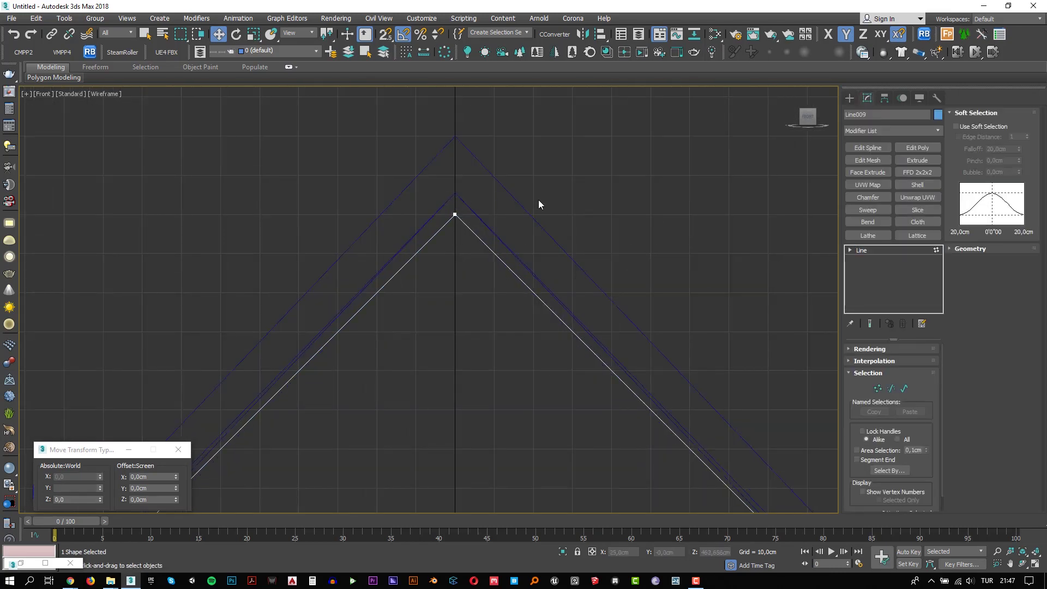
pyautogui.moveTo(539, 204); pyautogui.dragTo(417, 228)
pyautogui.hotkey('alt', 's')
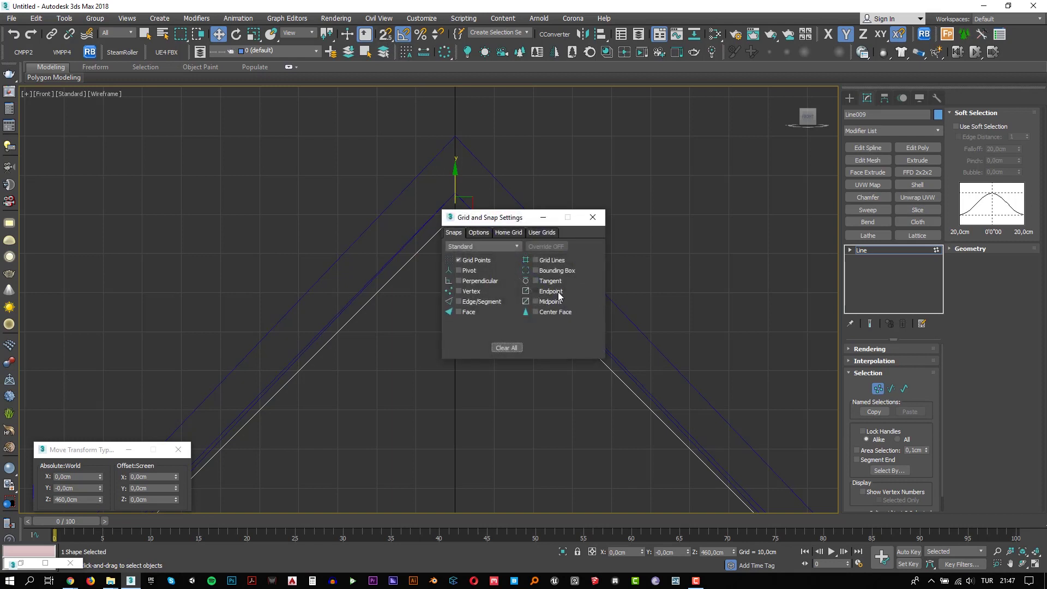
pyautogui.click(594, 218)
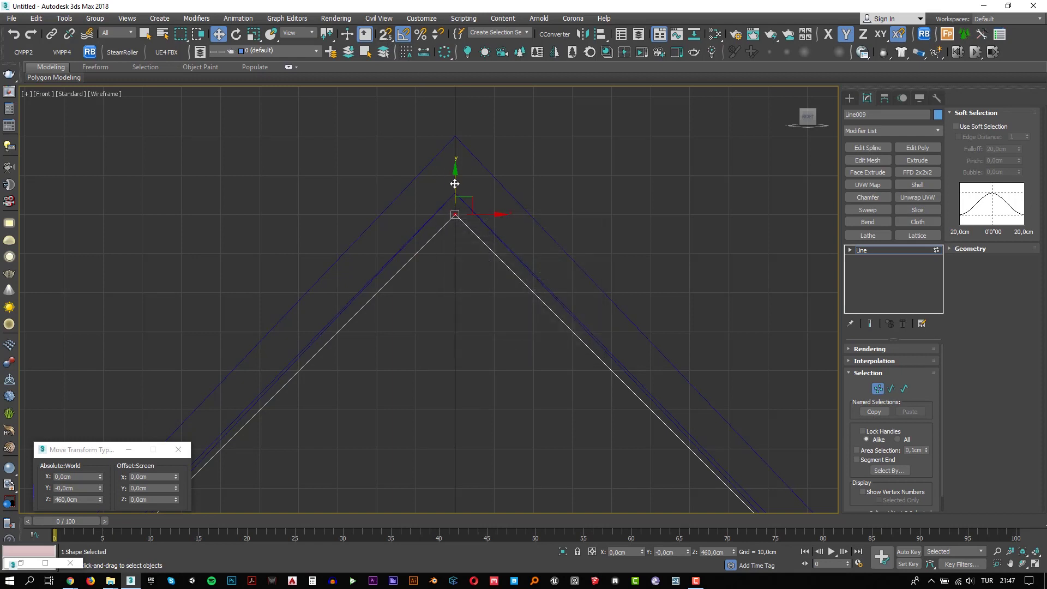
pyautogui.moveTo(455, 198); pyautogui.dragTo(477, 211)
pyautogui.click(910, 255)
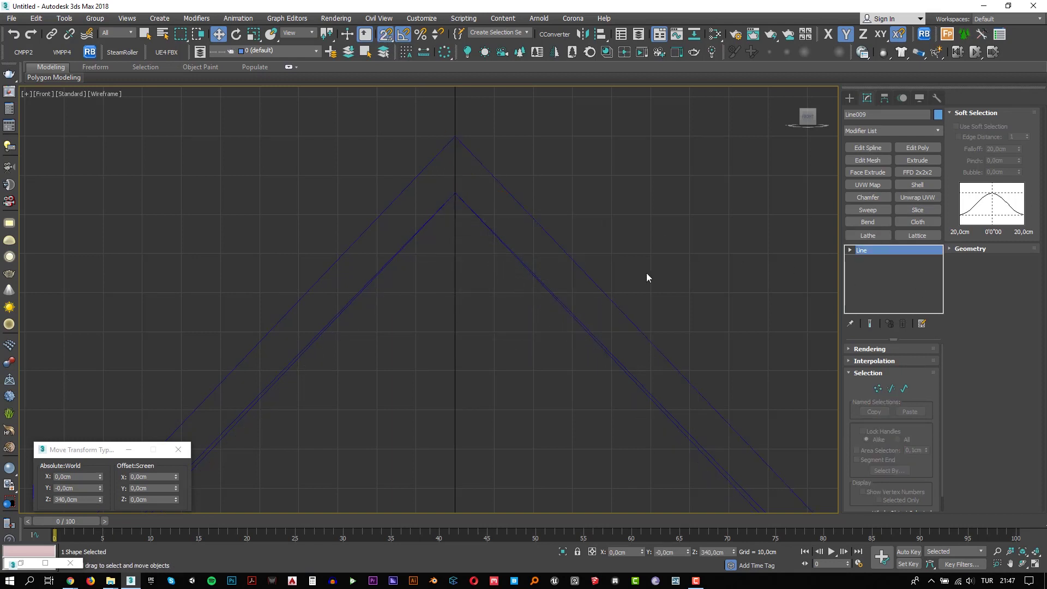
pyautogui.hotkey('shift', 'z')
pyautogui.hotkey('shift', 'z')
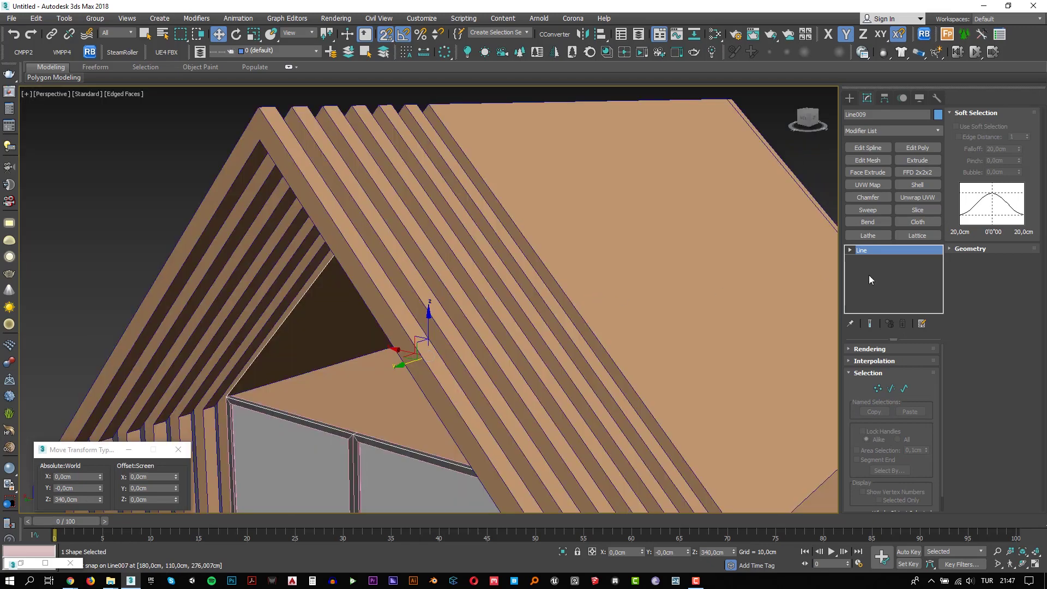
# Step: With snapping off, add Edit Poly to Line009 and inset its gable face by 4 cm
pyautogui.press('s')
pyautogui.click(917, 147)
pyautogui.scroll(1, 403, 306)
pyautogui.scroll(1, 413, 337)
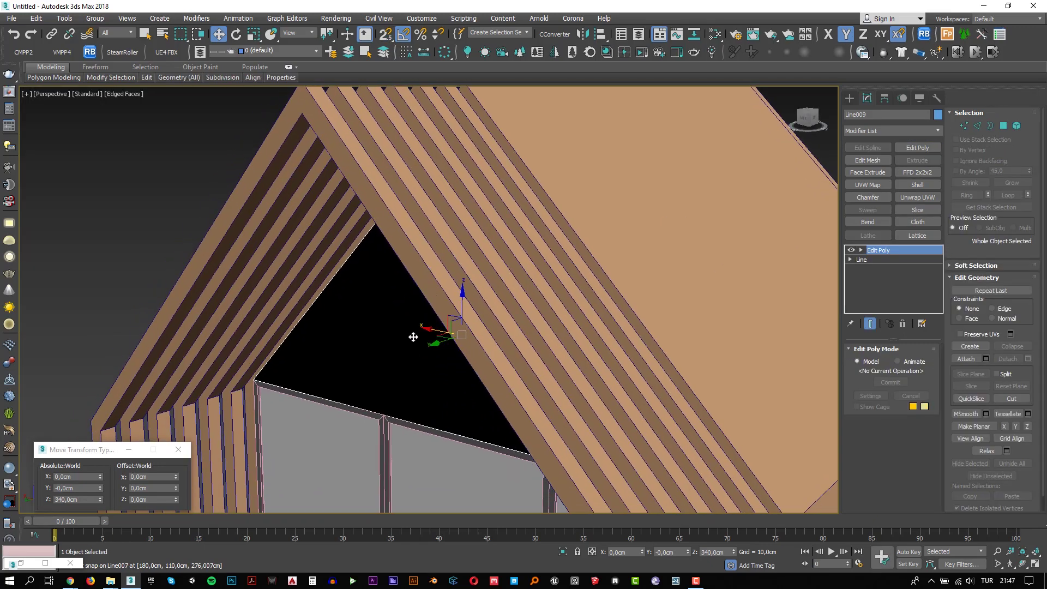
pyautogui.press('4')
pyautogui.click(395, 350)
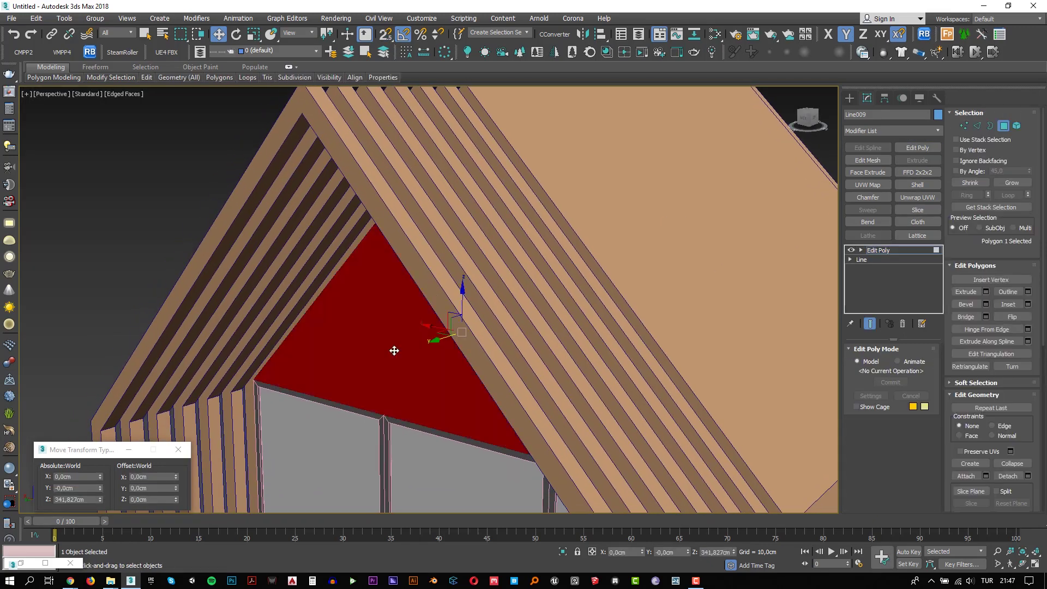
pyautogui.click(1028, 304)
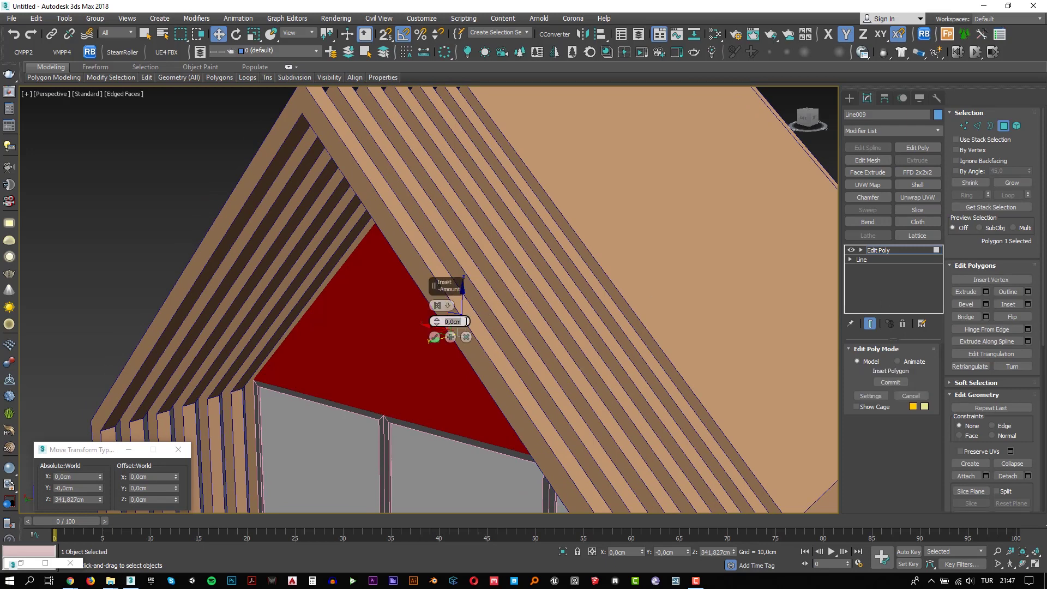
pyautogui.write('4')
pyautogui.press('Return')
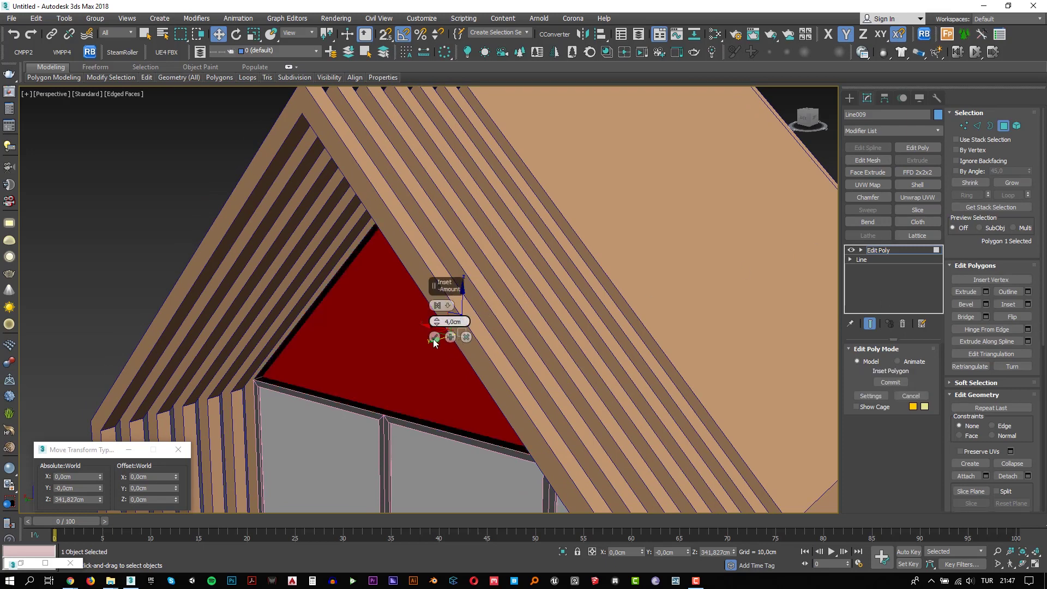
pyautogui.click(434, 339)
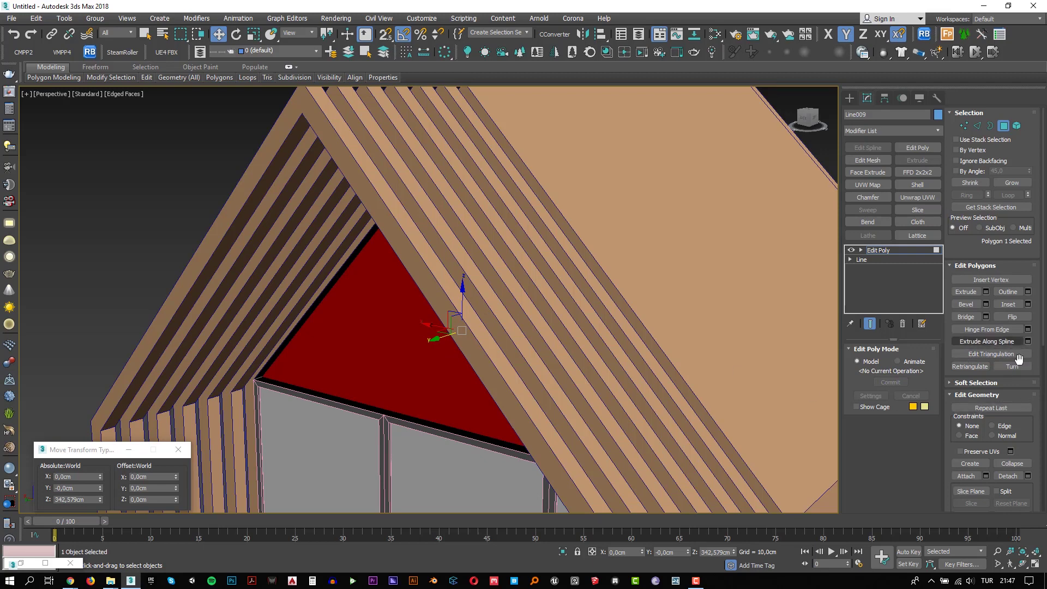
pyautogui.click(921, 247)
pyautogui.scroll(4, 338, 390)
pyautogui.scroll(2, 418, 406)
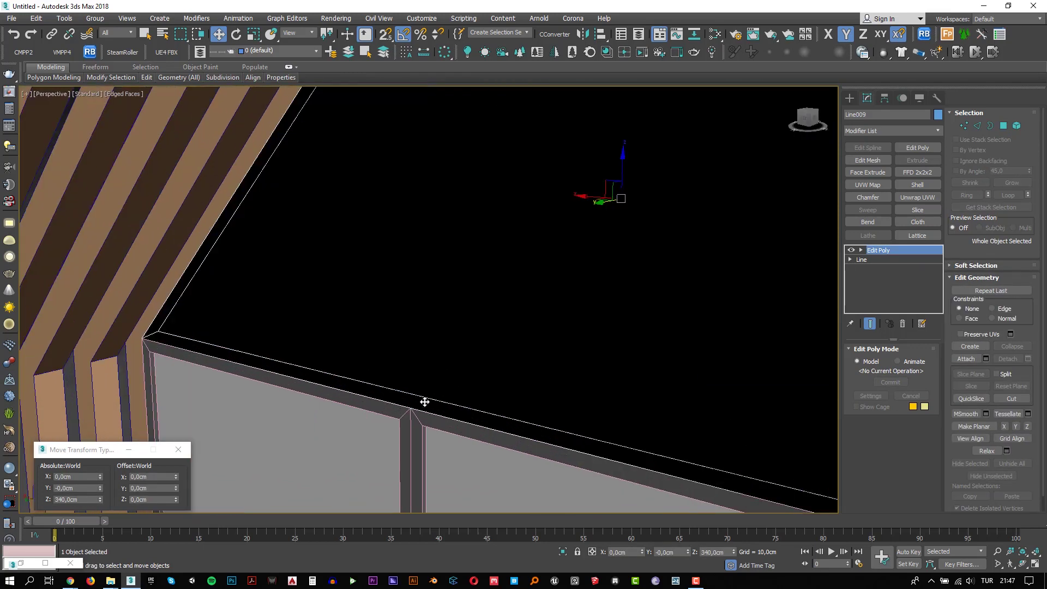
# Step: Centre Object002 on its target along Y using Center/Center alignment
pyautogui.click(412, 415)
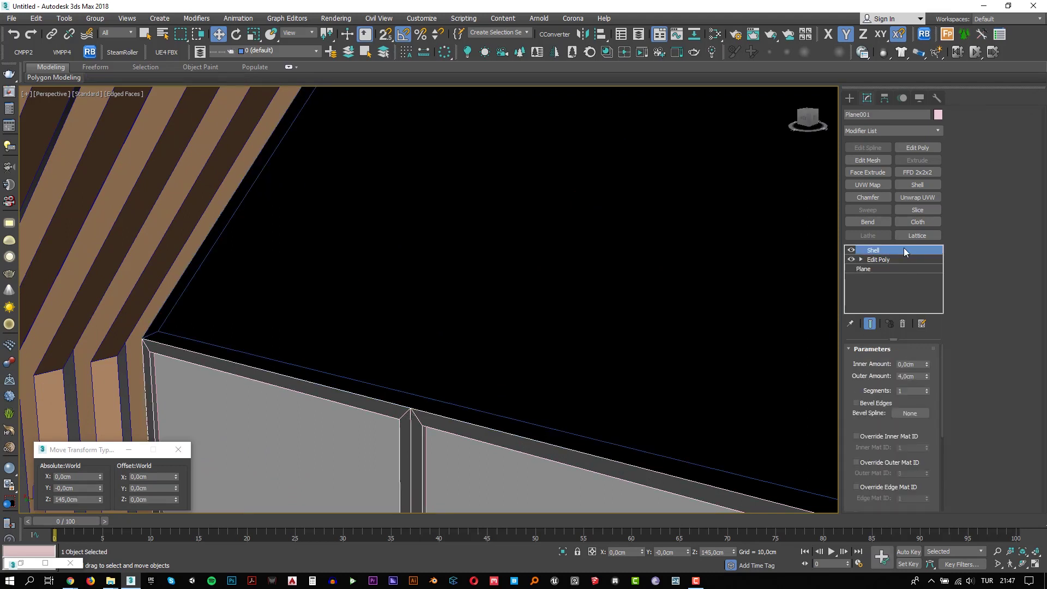
pyautogui.click(476, 425)
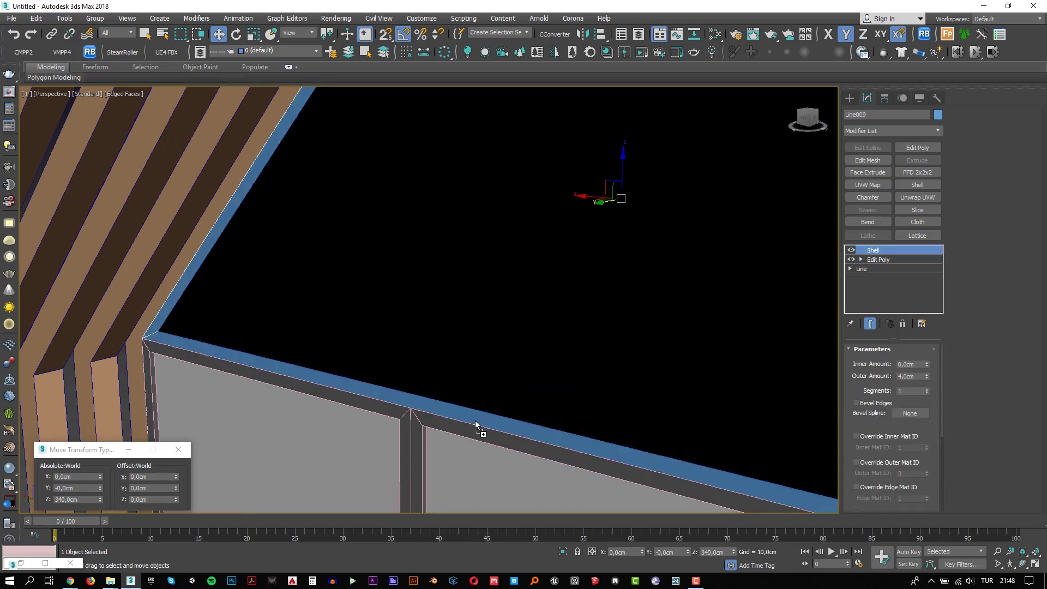
pyautogui.click(623, 403)
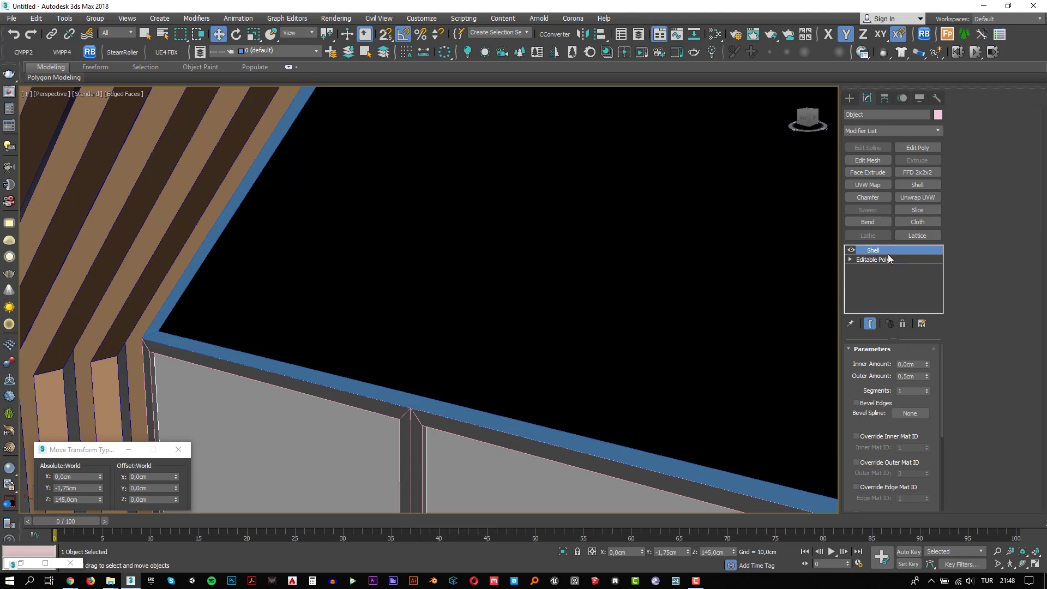
pyautogui.click(639, 277)
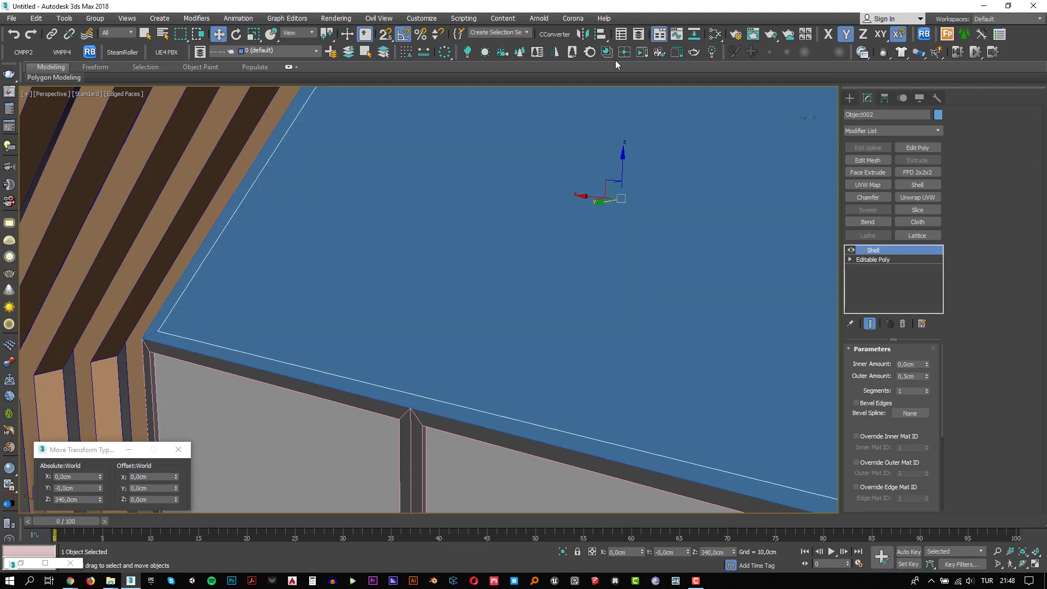
pyautogui.hotkey('alt', 'a')
pyautogui.click(468, 469)
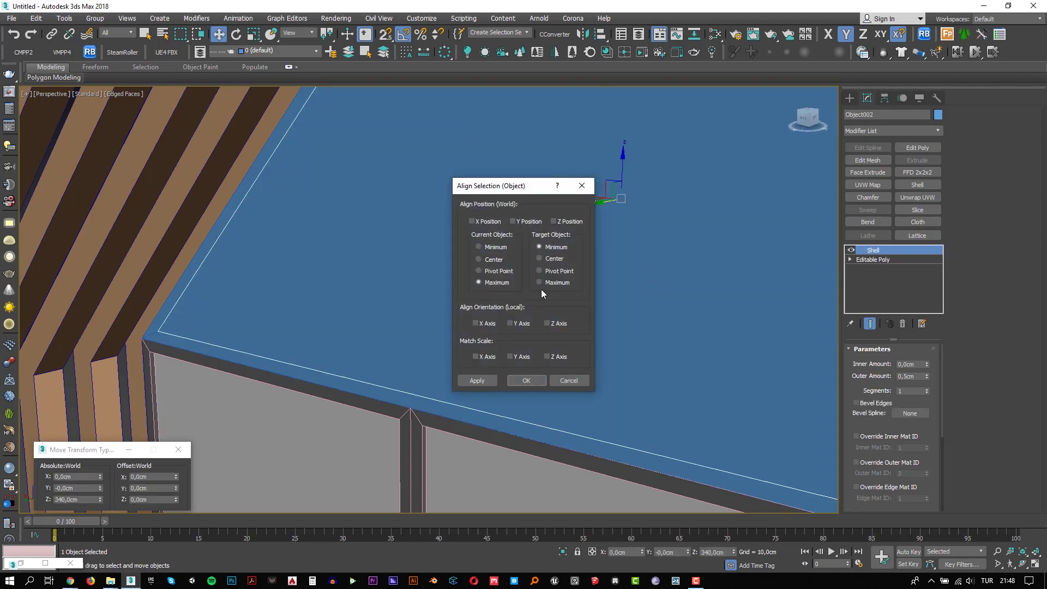
pyautogui.click(540, 258)
pyautogui.click(479, 260)
pyautogui.click(513, 221)
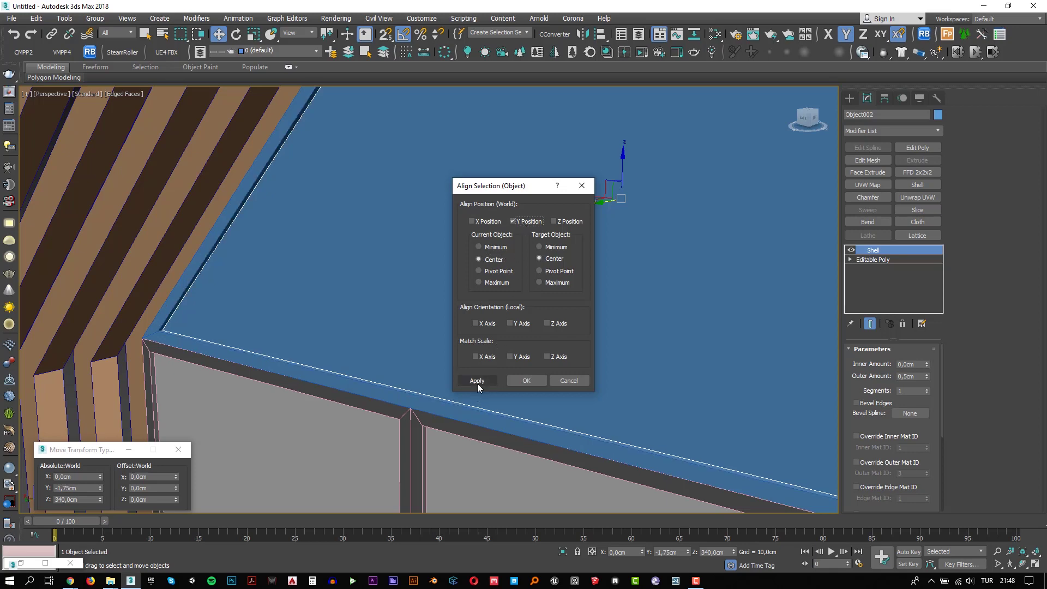
pyautogui.click(522, 381)
# Step: Assign Material #25 to Object002 and Material #26 to the Line009 frame
pyautogui.press('m')
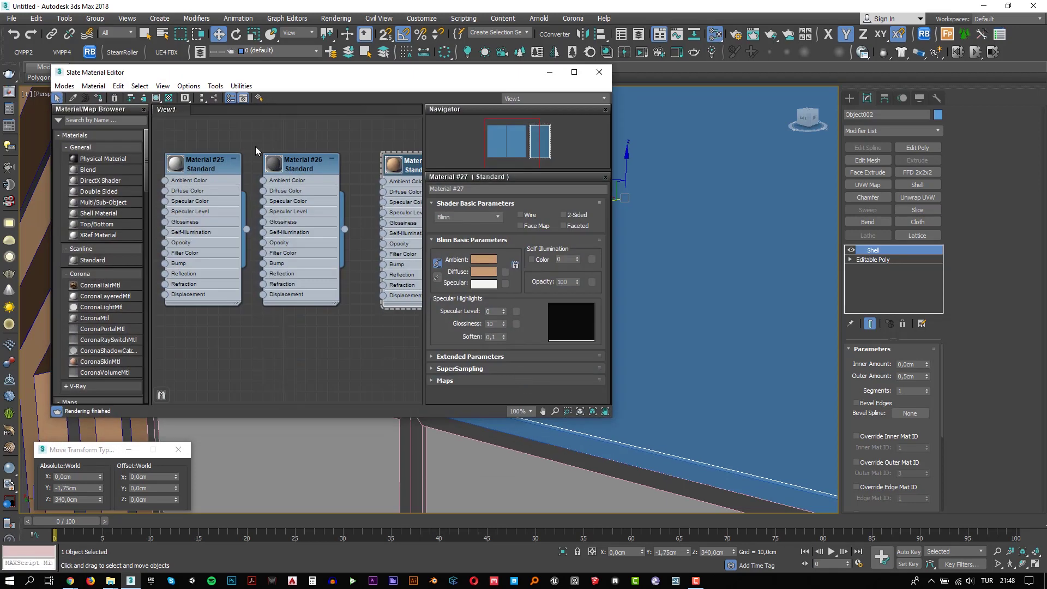
pyautogui.click(211, 162)
pyautogui.click(100, 97)
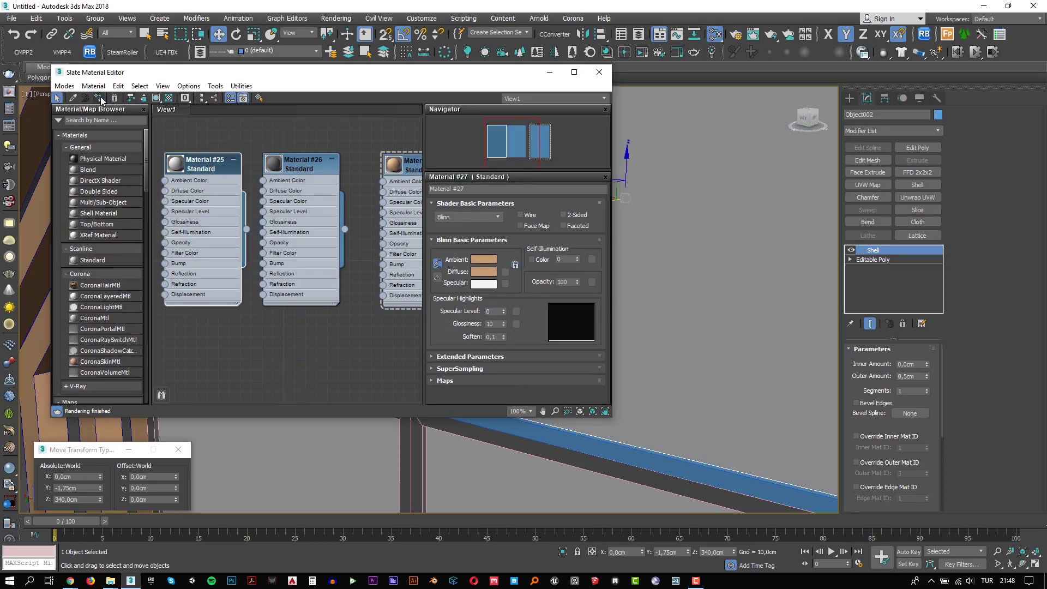
pyautogui.click(552, 433)
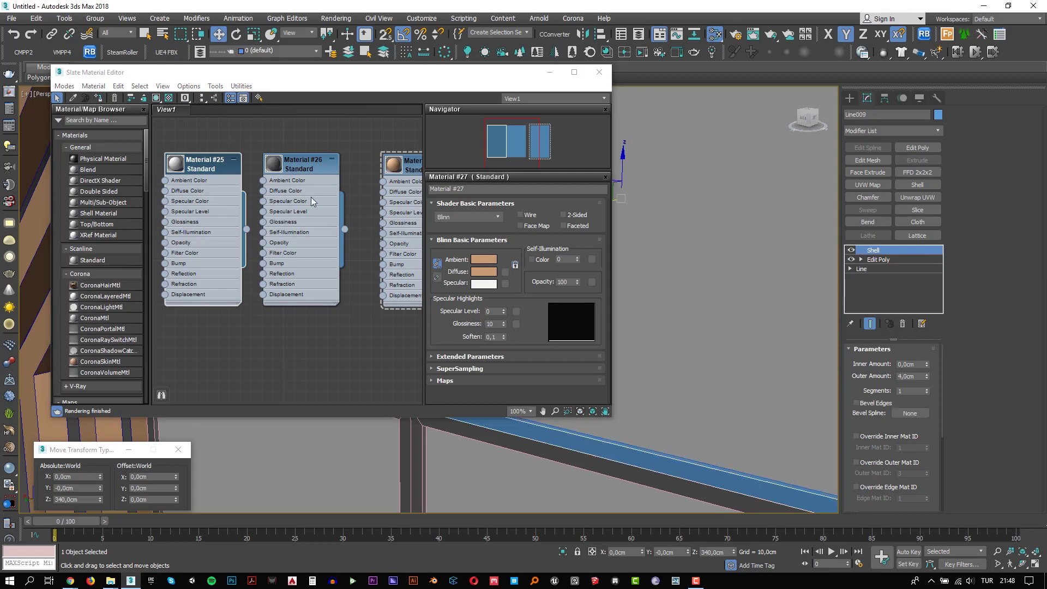
pyautogui.click(309, 168)
pyautogui.click(100, 98)
pyautogui.click(549, 72)
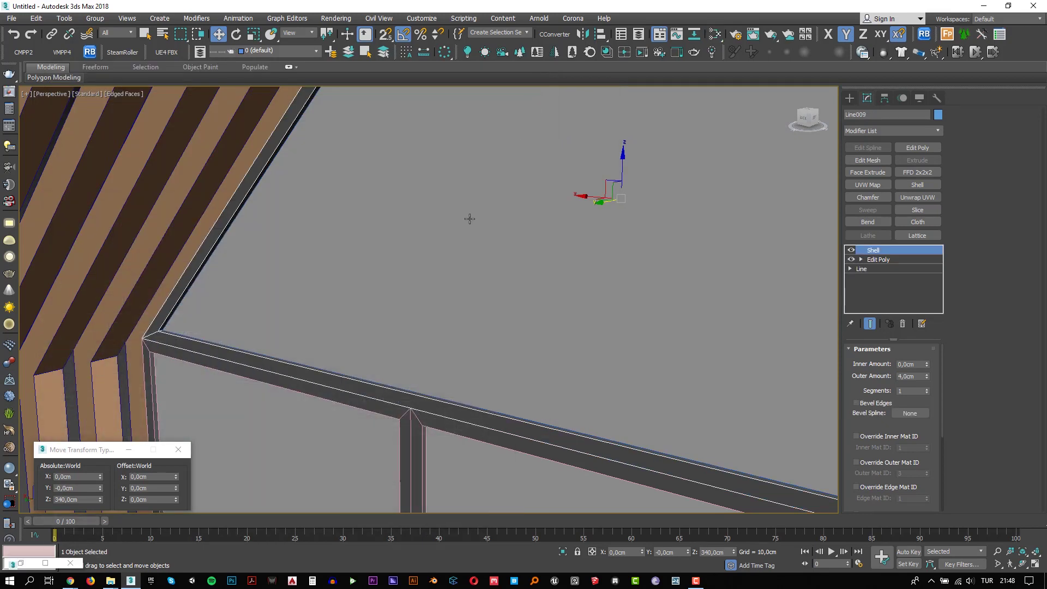
# Step: Zoom and orbit the view to see the whole house
pyautogui.scroll(-2, 469, 219)
pyautogui.scroll(-8, 472, 301)
pyautogui.moveTo(473, 300)
pyautogui.keyDown('alt'); pyautogui.mouseDown(button='middle')
pyautogui.moveTo(549, 434)
pyautogui.moveTo(601, 276)
pyautogui.moveTo(552, 314)
pyautogui.mouseUp(button='middle'); pyautogui.keyUp('alt')
pyautogui.scroll(2, 549, 434)
pyautogui.scroll(2, 568, 268)
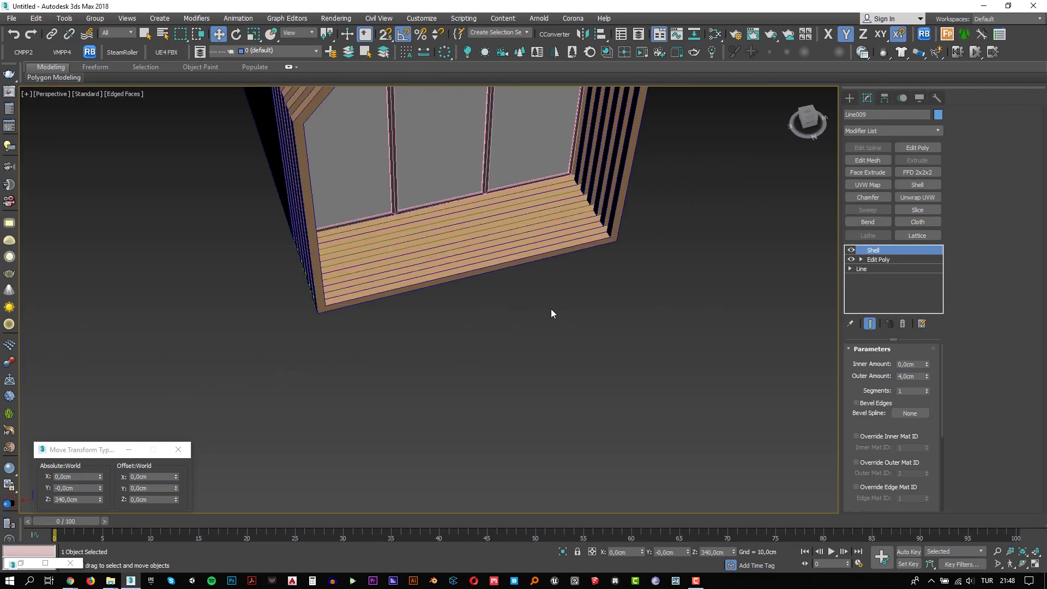
pyautogui.scroll(1, 551, 314)
pyautogui.scroll(2, 557, 299)
pyautogui.click(848, 99)
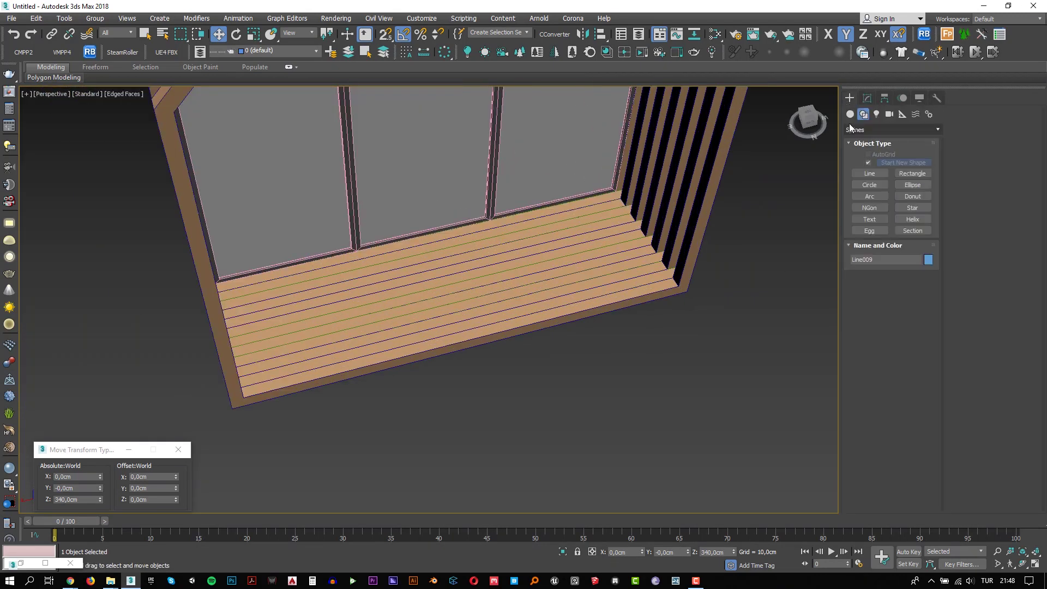
# Step: Draw a 360 × 110 cm Plane002 across the lower window in Front view, snapping to endpoints
pyautogui.moveTo(445, 315); pyautogui.dragTo(452, 309, button='middle')
pyautogui.press('f')
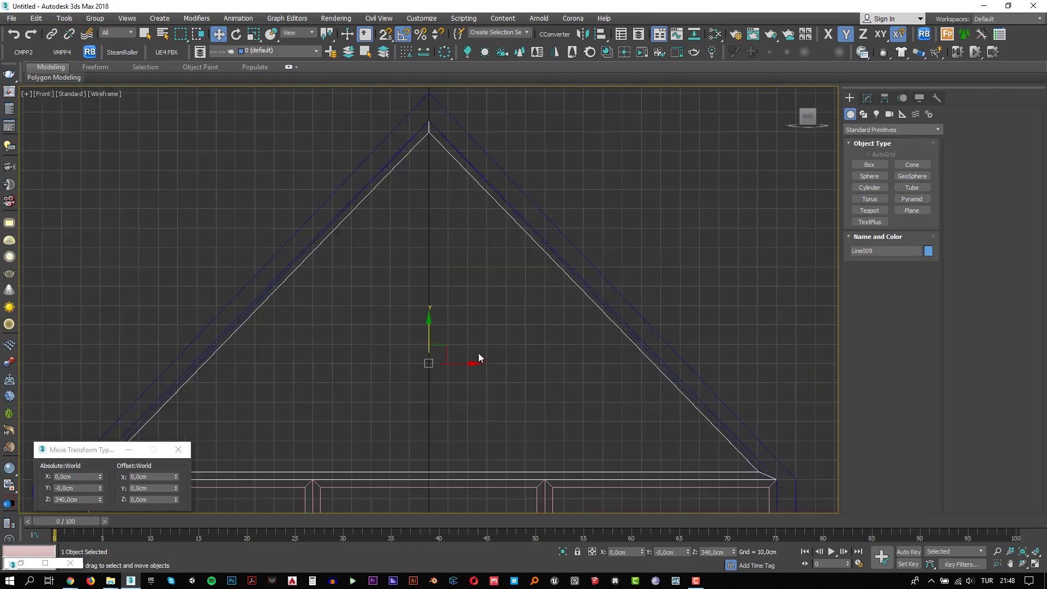
pyautogui.moveTo(479, 357); pyautogui.dragTo(510, 250, button='middle')
pyautogui.scroll(-3, 524, 284)
pyautogui.scroll(2, 545, 305)
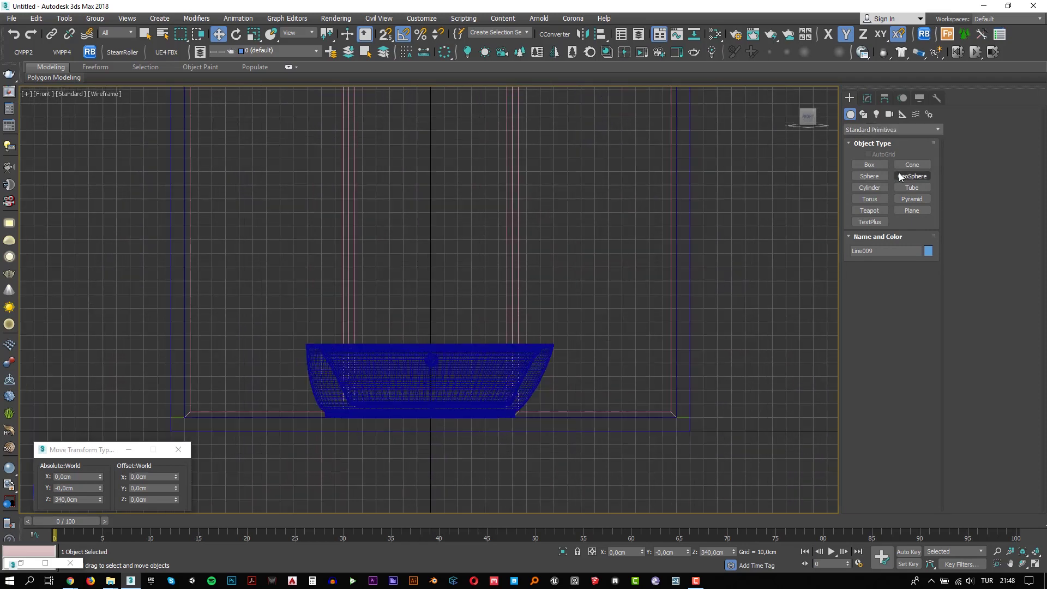
pyautogui.click(919, 209)
pyautogui.press('s')
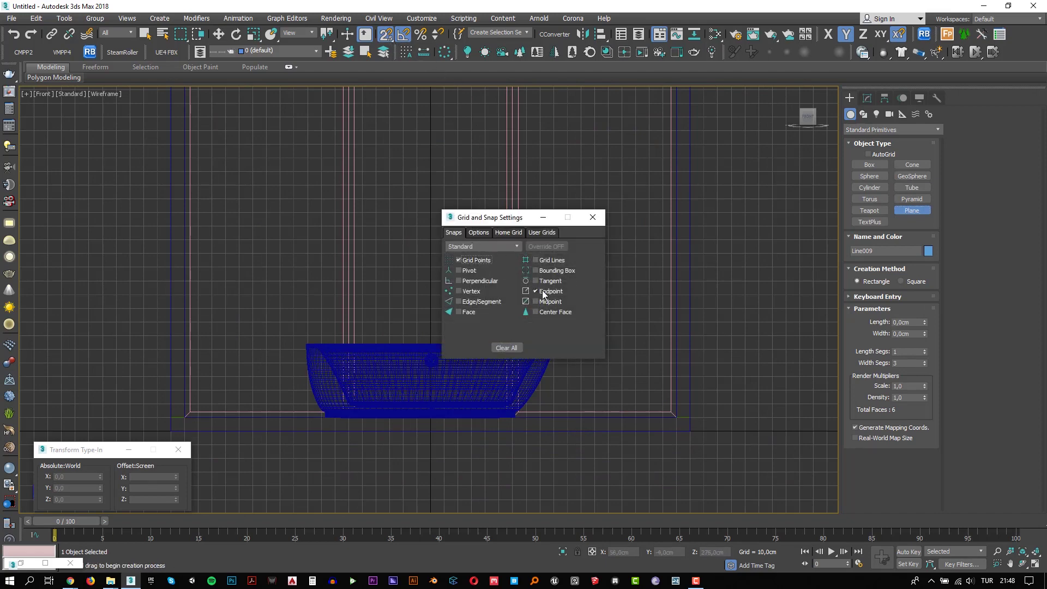
pyautogui.click(593, 217)
pyautogui.moveTo(658, 357)
pyautogui.mouseDown(button='middle')
pyautogui.moveTo(702, 470)
pyautogui.moveTo(699, 406)
pyautogui.mouseUp(button='middle')
pyautogui.moveTo(713, 465)
pyautogui.mouseDown()
pyautogui.moveTo(327, 292)
pyautogui.moveTo(224, 313)
pyautogui.mouseUp()
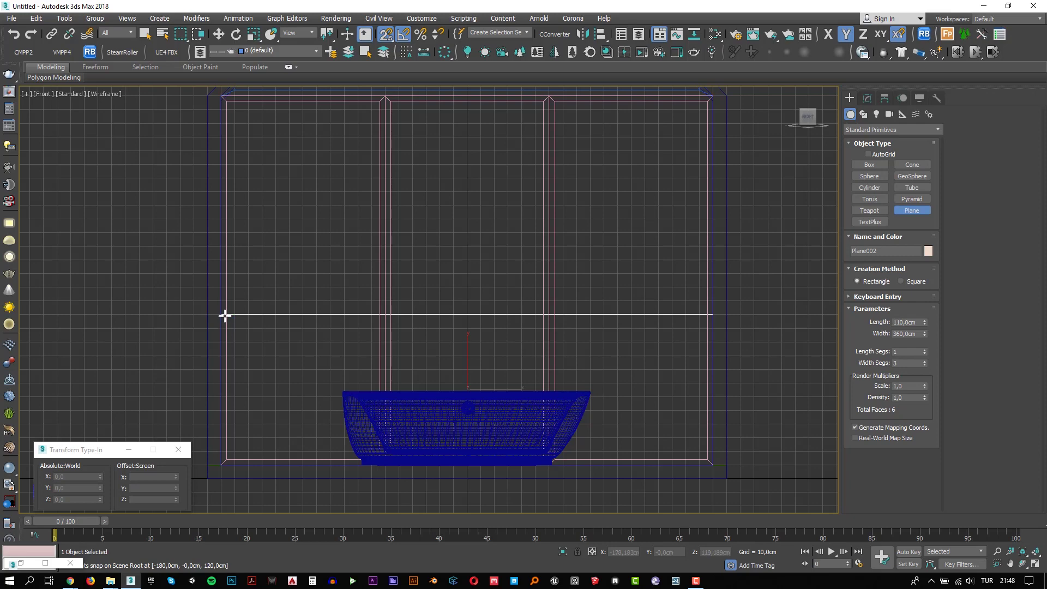
# Step: Add a Shell modifier to Plane002 and move it toward the window frame
pyautogui.press('s')
pyautogui.press('w')
pyautogui.press('p')
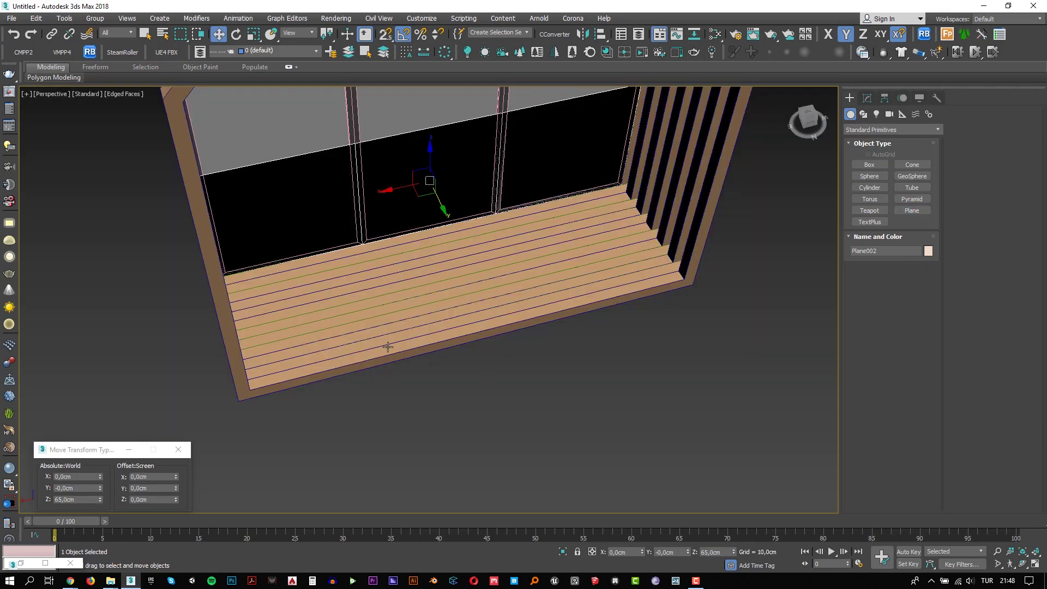
pyautogui.keyDown('alt'); pyautogui.moveTo(389, 347); pyautogui.dragTo(480, 306, button='middle'); pyautogui.keyUp('alt')
pyautogui.click(869, 99)
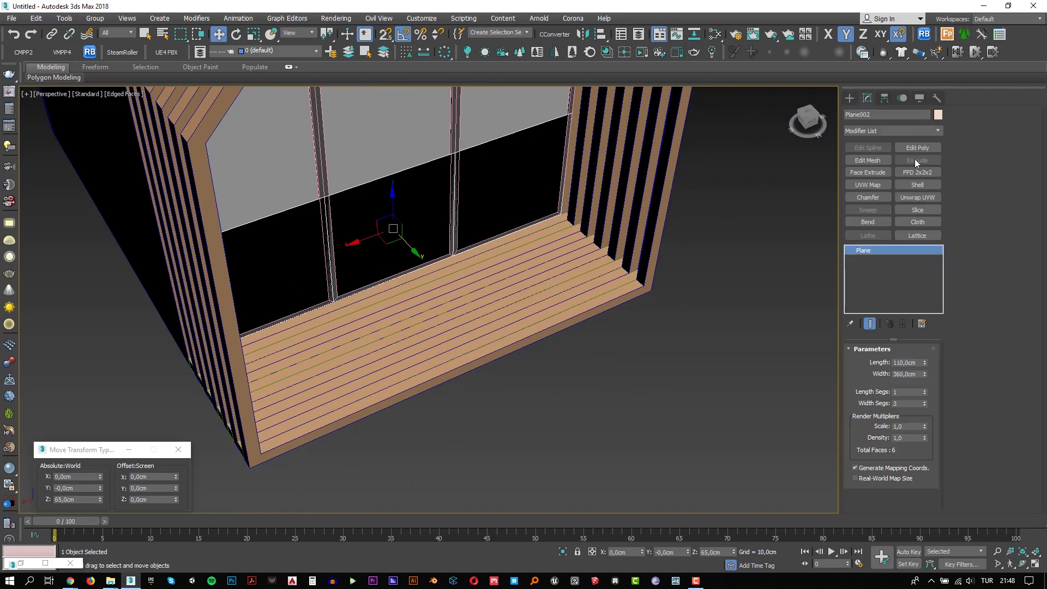
pyautogui.click(918, 185)
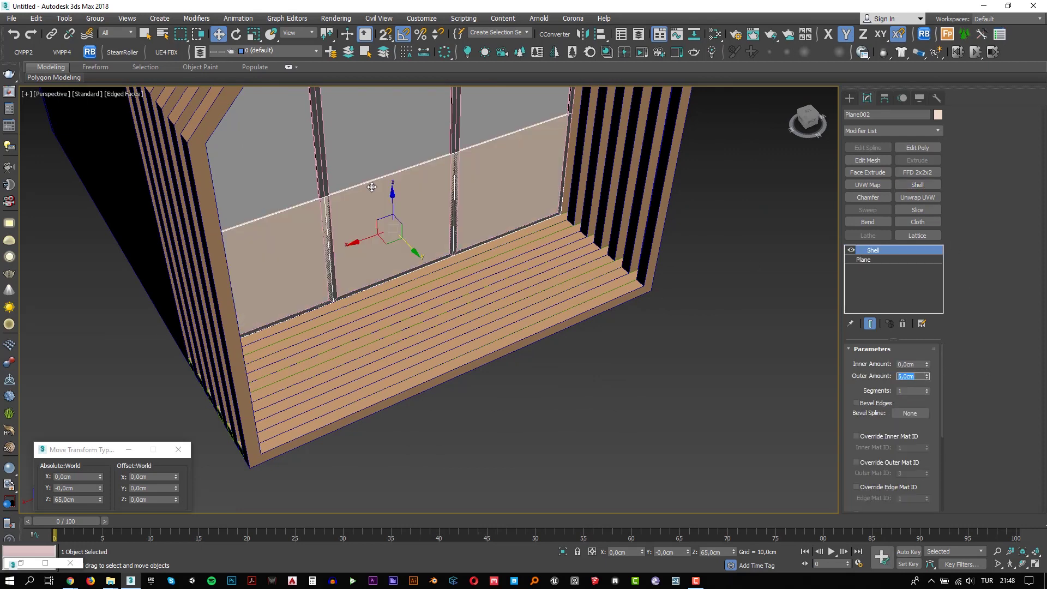
pyautogui.moveTo(406, 241); pyautogui.dragTo(482, 317)
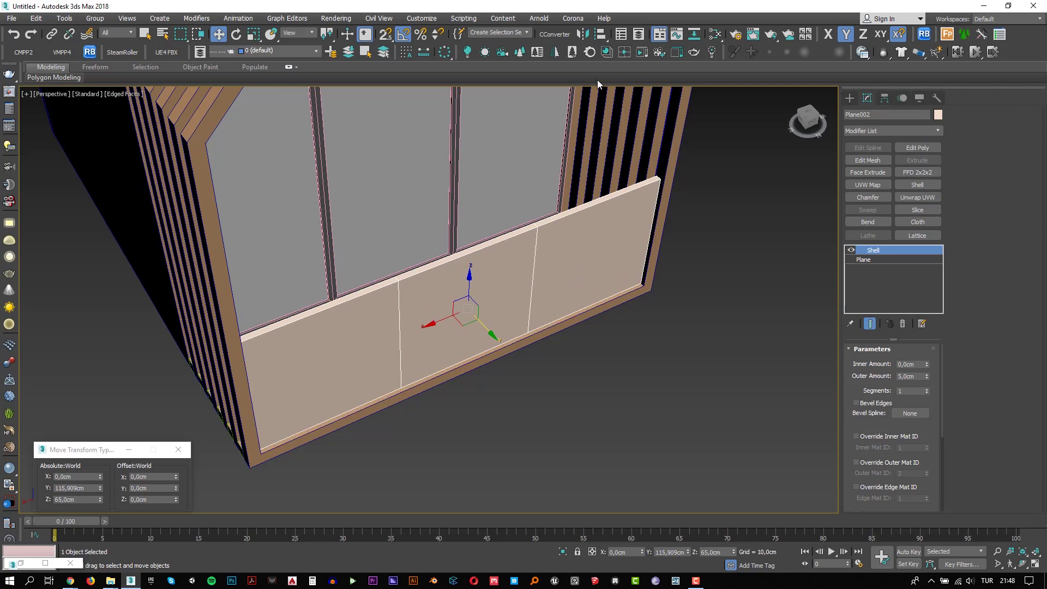
# Step: Set the shell's outer amount to 2 cm and centre Plane002 on Line007 along Y
pyautogui.click(600, 37)
pyautogui.click(675, 190)
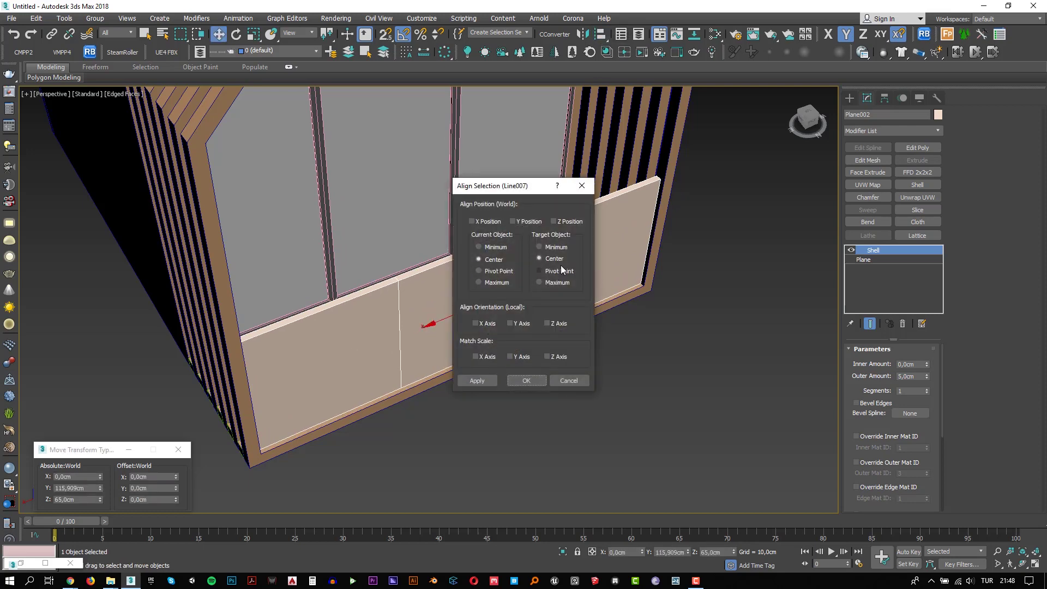
pyautogui.click(521, 220)
pyautogui.click(526, 381)
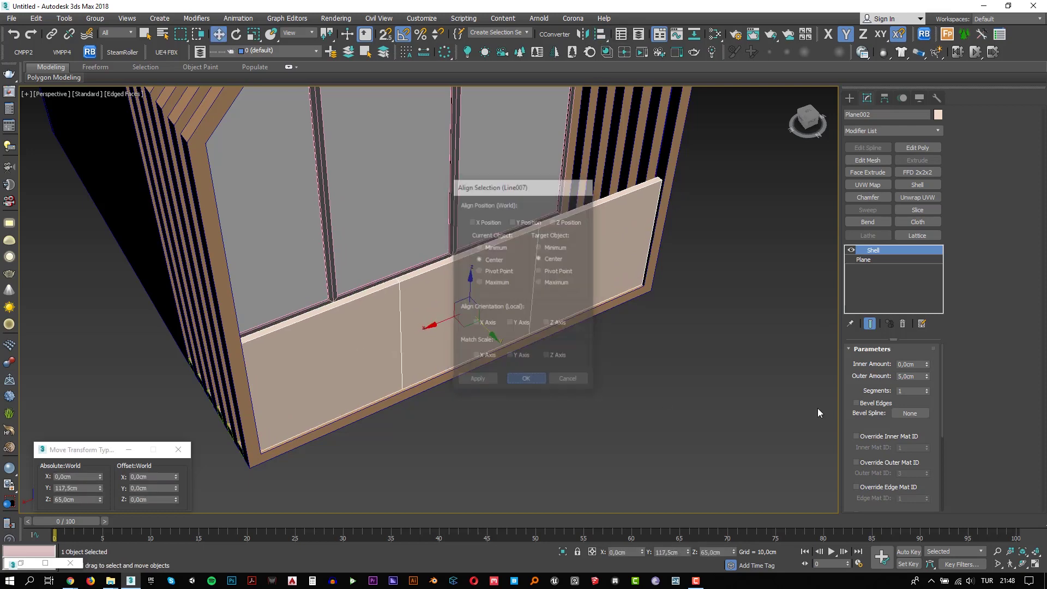
pyautogui.click(913, 376)
pyautogui.write('2')
pyautogui.press('Return')
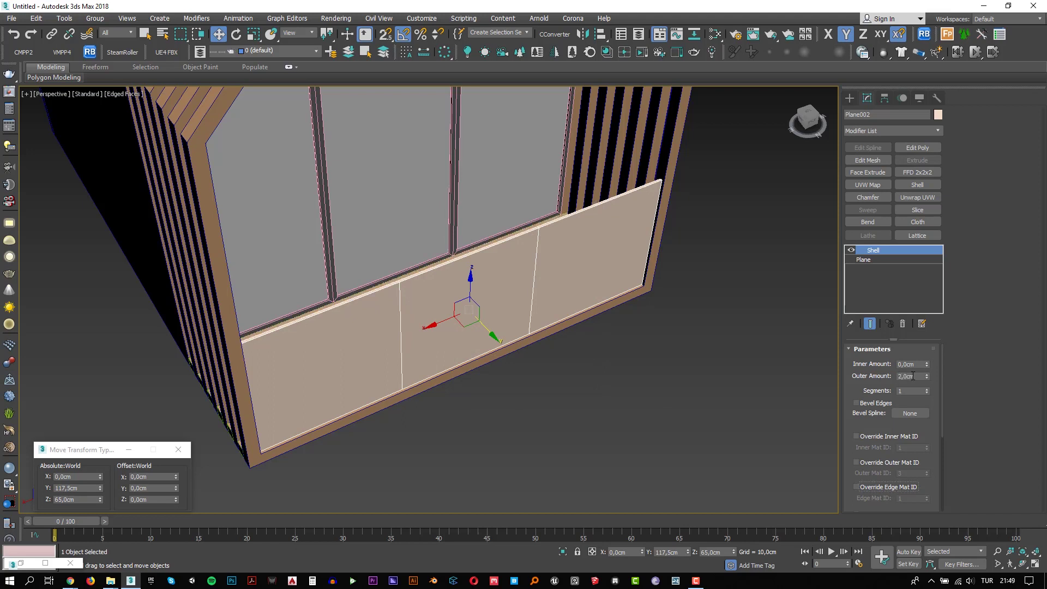
pyautogui.click(600, 34)
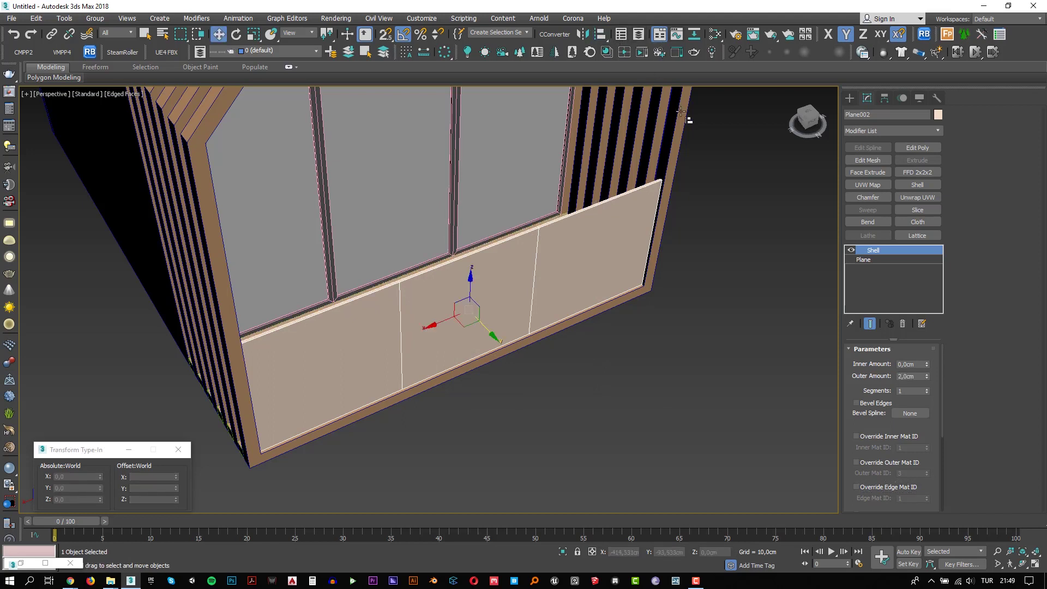
pyautogui.click(539, 239)
pyautogui.click(517, 221)
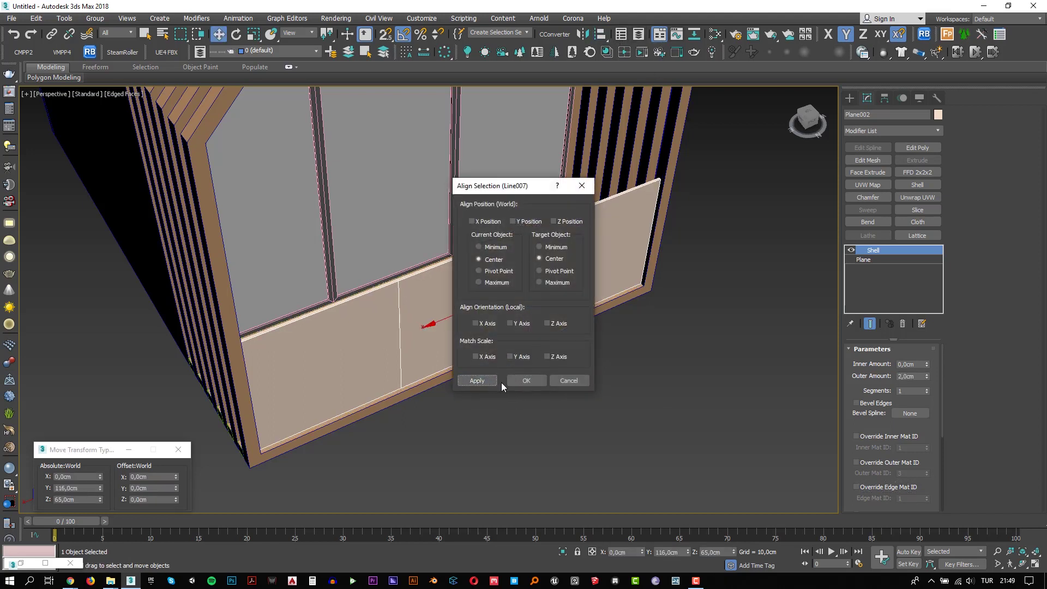
pyautogui.click(526, 381)
pyautogui.moveTo(525, 394)
pyautogui.keyDown('alt'); pyautogui.mouseDown(button='middle')
pyautogui.moveTo(417, 351)
pyautogui.moveTo(450, 363)
pyautogui.mouseUp(button='middle'); pyautogui.keyUp('alt')
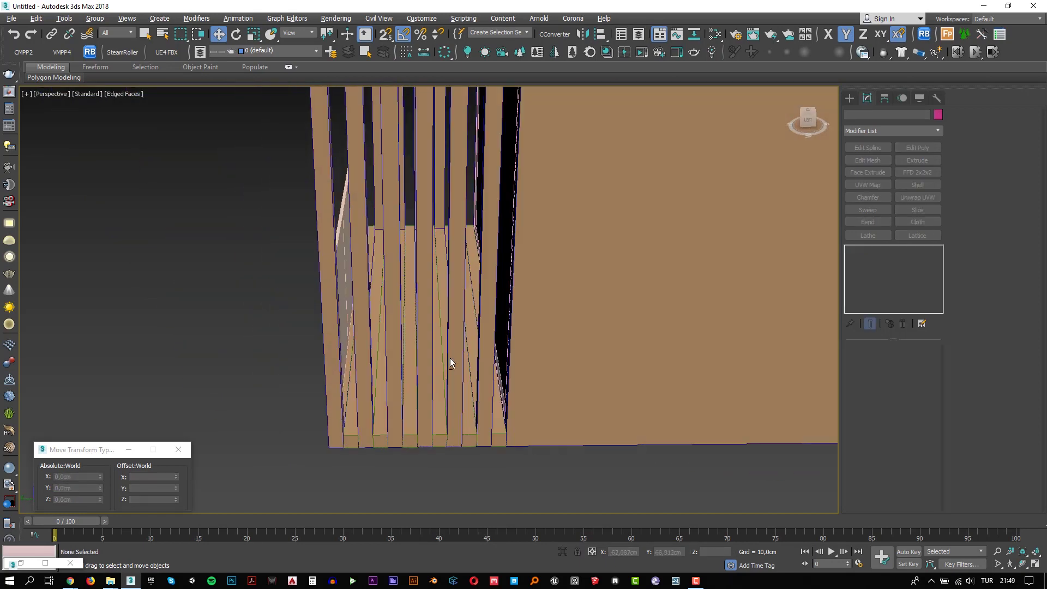
# Step: With Plane002 selected, clone Material #25 into a new Material #28 node
pyautogui.scroll(-10, 451, 362)
pyautogui.click(444, 281)
pyautogui.click(881, 260)
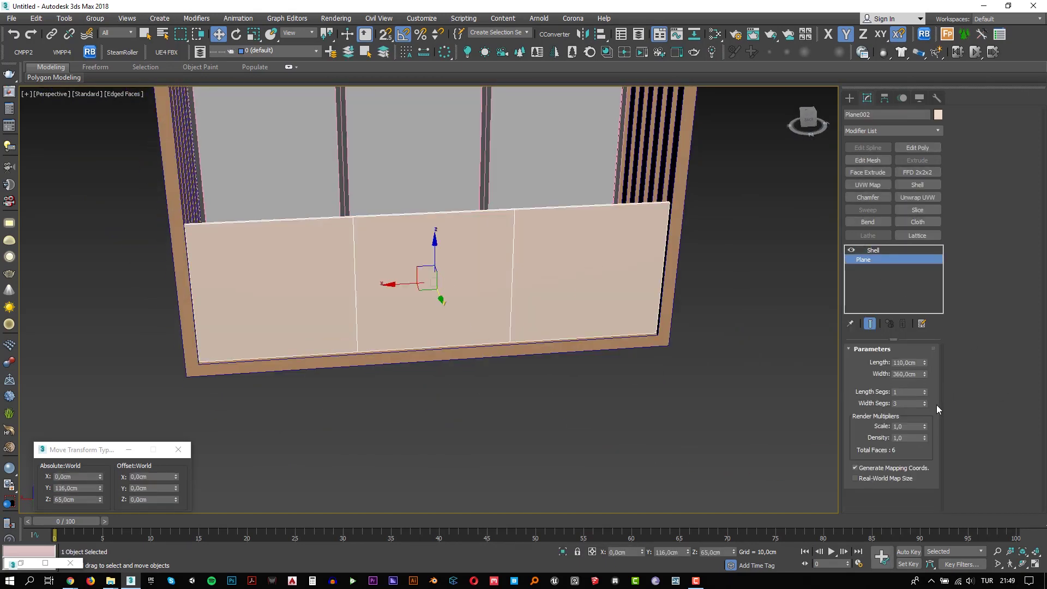
pyautogui.click(556, 353)
pyautogui.moveTo(556, 353)
pyautogui.keyDown('alt'); pyautogui.mouseDown(button='middle')
pyautogui.moveTo(465, 334)
pyautogui.moveTo(451, 343)
pyautogui.moveTo(442, 329)
pyautogui.mouseUp(button='middle'); pyautogui.keyUp('alt')
pyautogui.click(443, 330)
pyautogui.press('m')
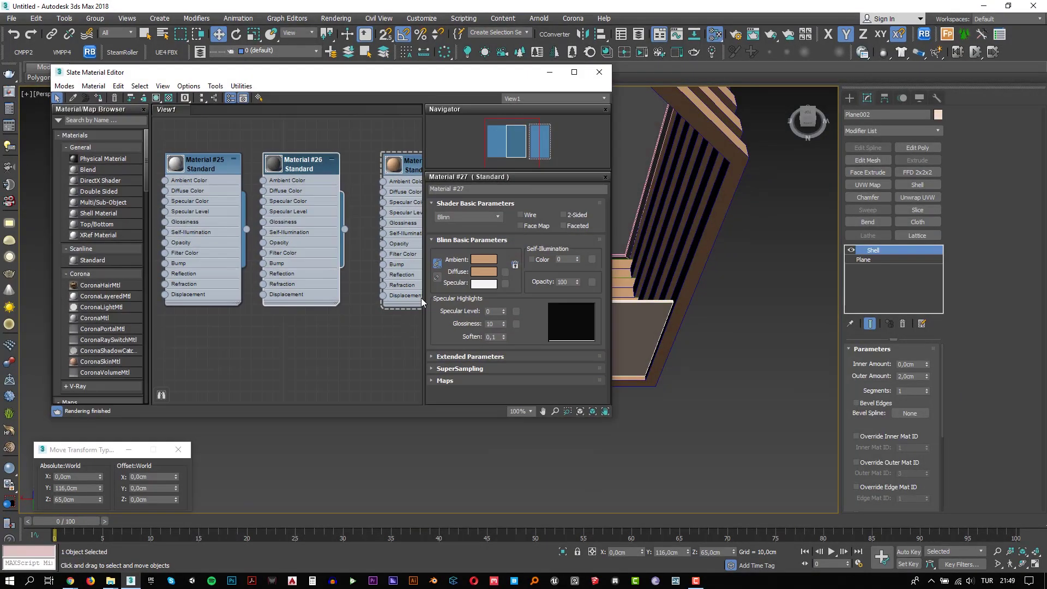
pyautogui.keyDown('shift'); pyautogui.moveTo(201, 162); pyautogui.dragTo(175, 337); pyautogui.keyUp('shift')
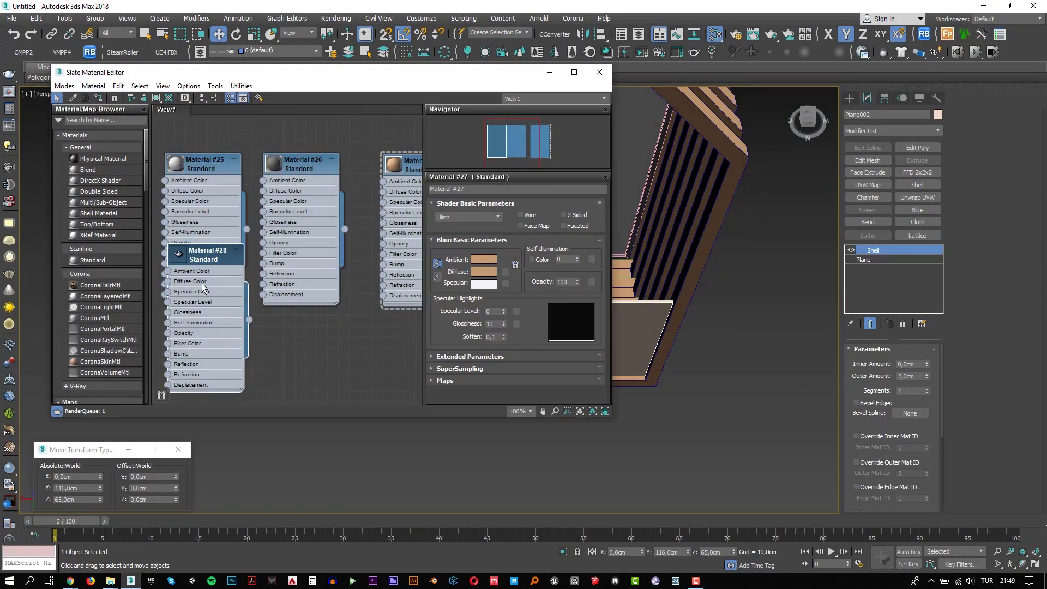
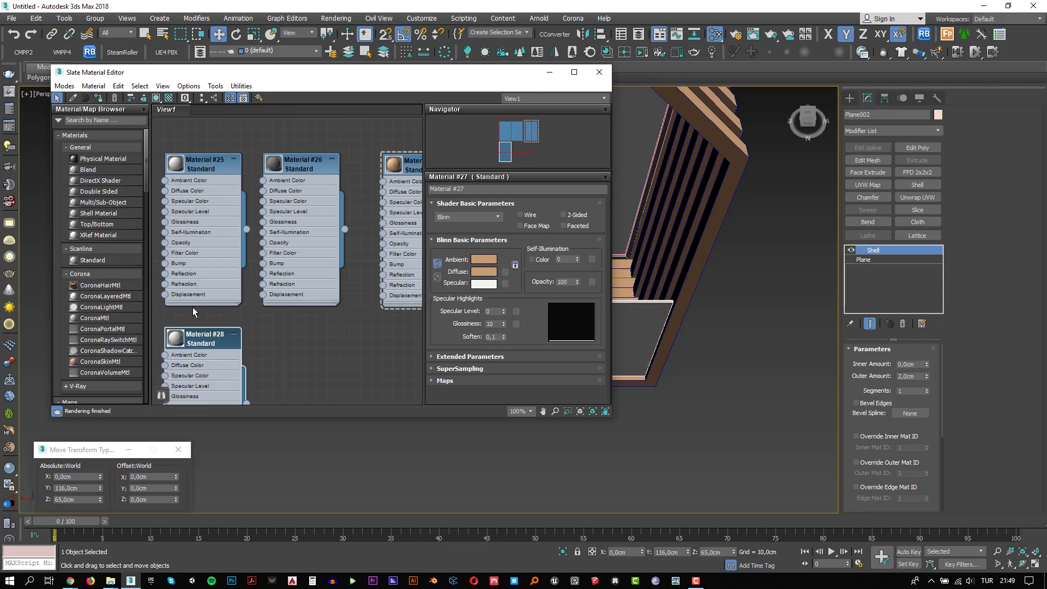
# Step: Give Material #28 a deep blue diffuse colour and view the blue panel from below
pyautogui.doubleClick(206, 339)
pyautogui.click(483, 272)
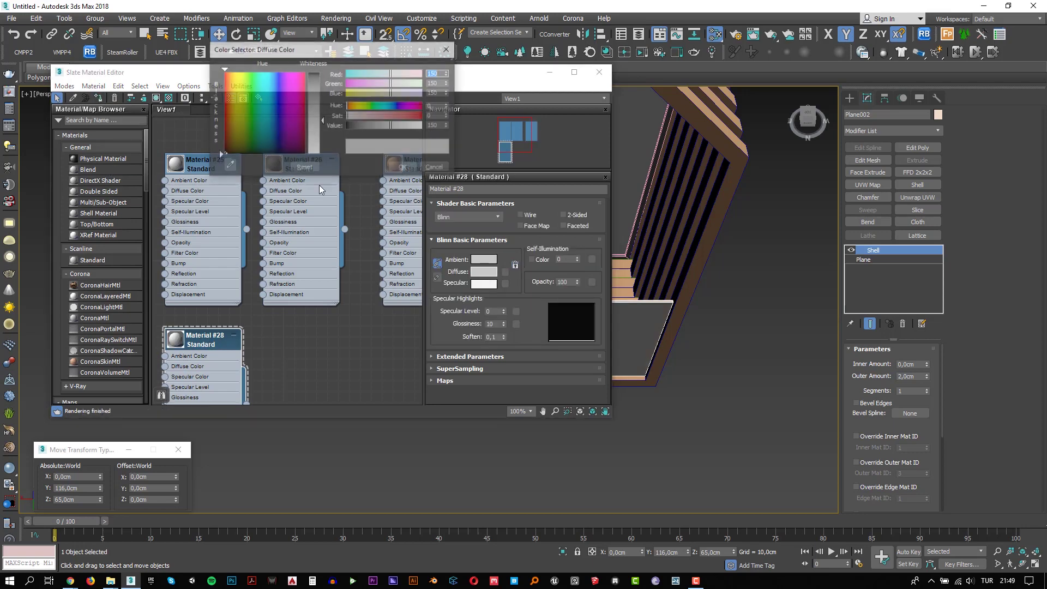
pyautogui.moveTo(263, 103); pyautogui.dragTo(288, 82)
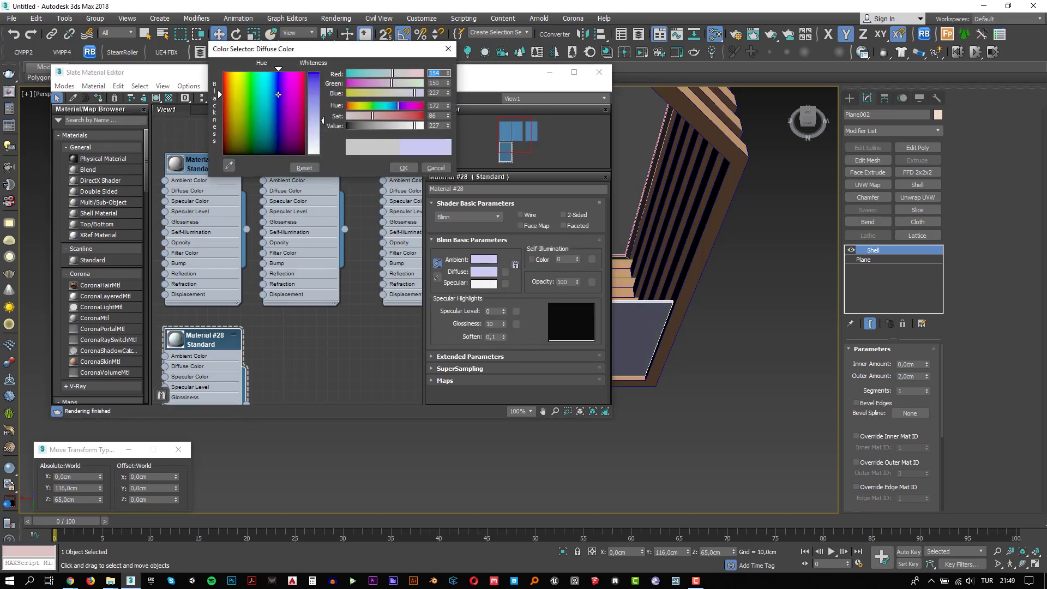
pyautogui.click(403, 167)
pyautogui.click(599, 71)
pyautogui.click(750, 351)
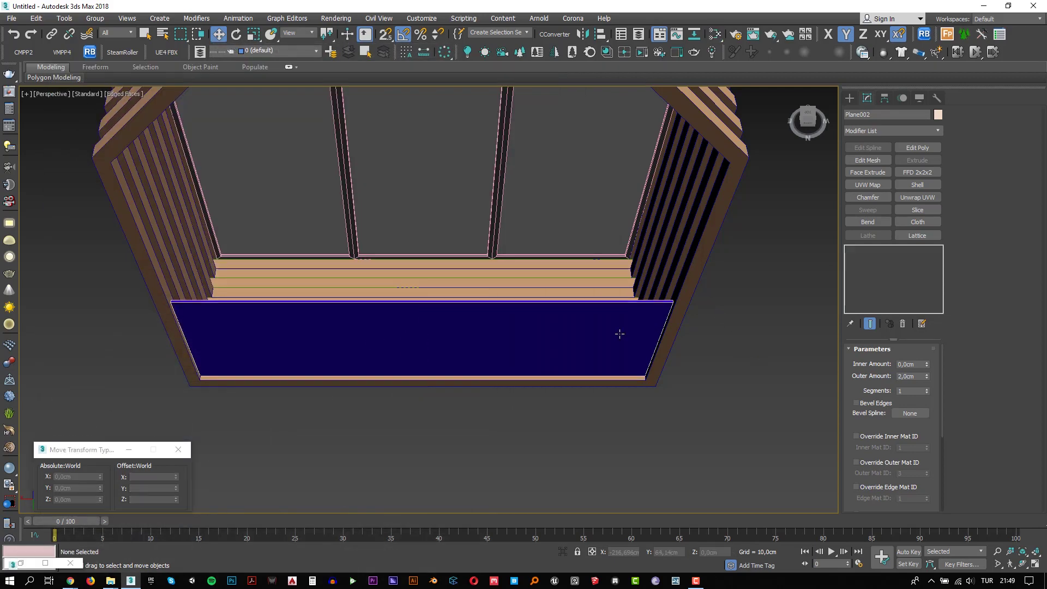
pyautogui.moveTo(620, 334)
pyautogui.keyDown('alt'); pyautogui.mouseDown(button='middle')
pyautogui.moveTo(502, 347)
pyautogui.moveTo(348, 281)
pyautogui.moveTo(419, 304)
pyautogui.mouseUp(button='middle'); pyautogui.keyUp('alt')
# Step: Select the bathtub and nudge it slightly along Y to -68.1 cm
pyautogui.press('t')
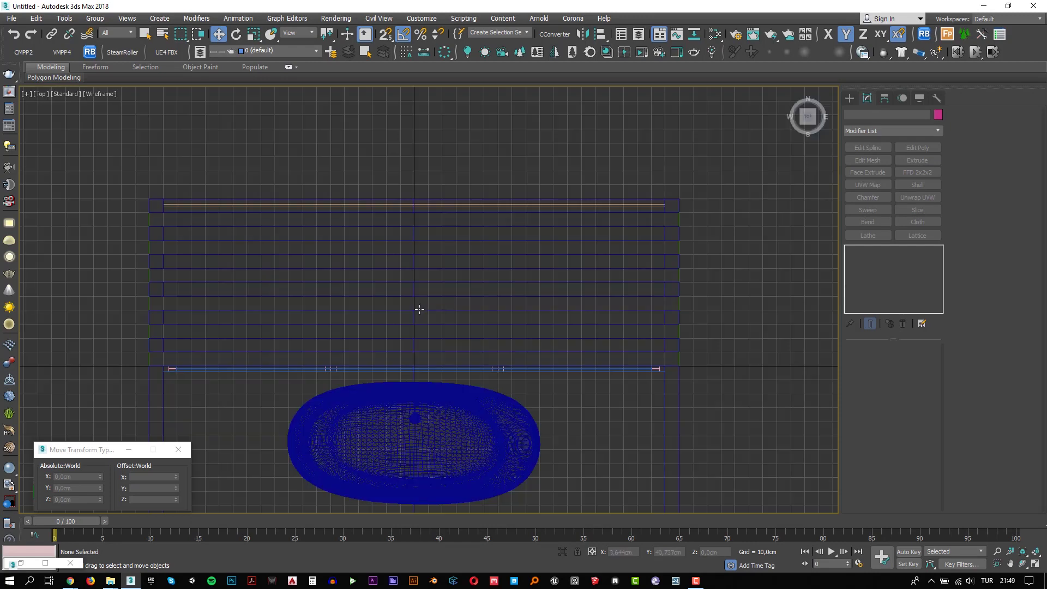
pyautogui.scroll(-5, 419, 304)
pyautogui.scroll(3, 398, 262)
pyautogui.scroll(3, 391, 255)
pyautogui.click(391, 255)
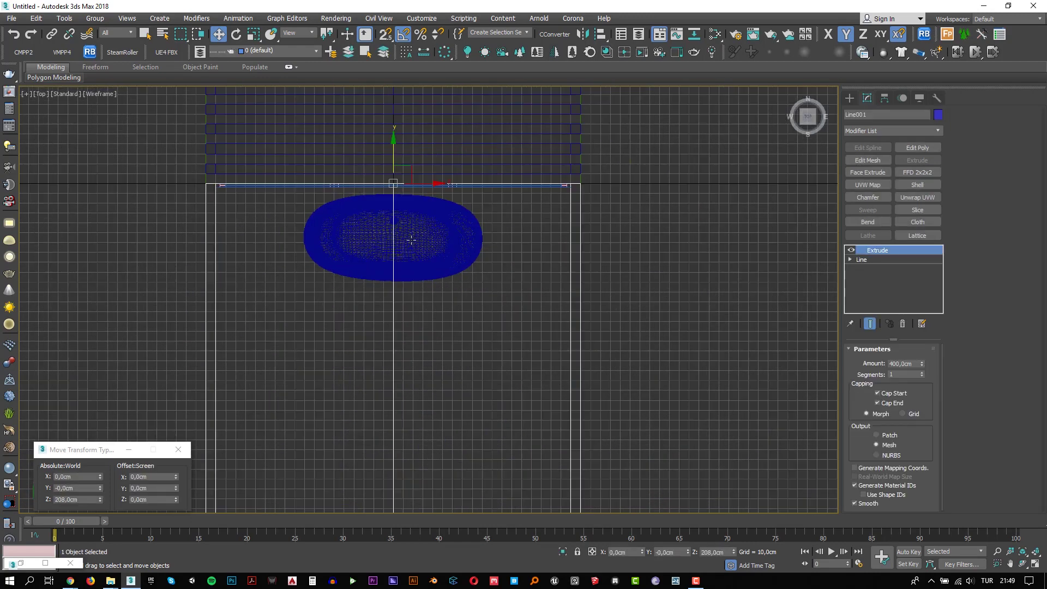
pyautogui.click(415, 240)
pyautogui.moveTo(393, 211); pyautogui.dragTo(394, 213)
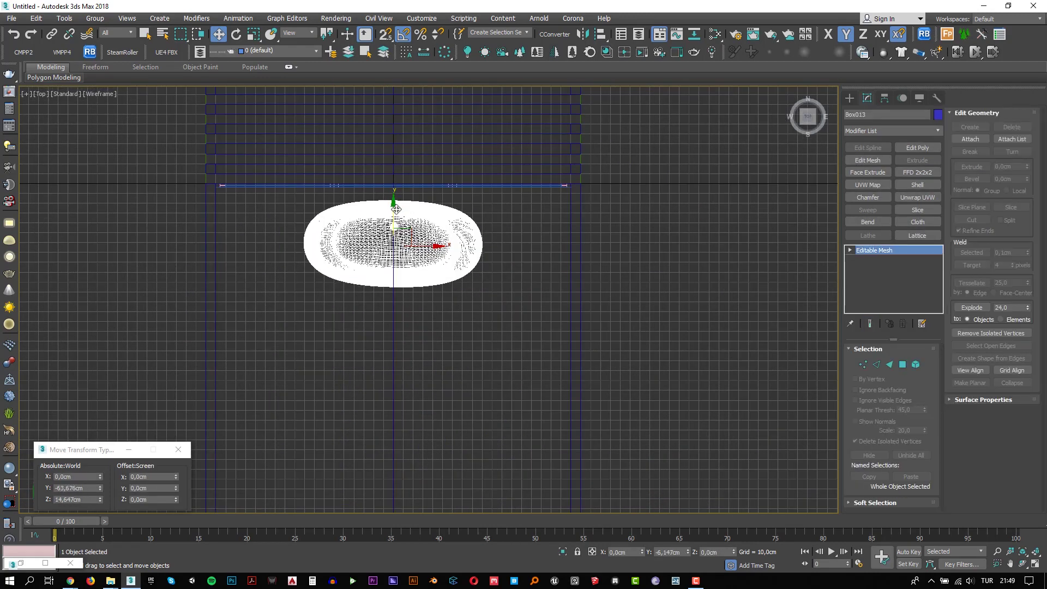
pyautogui.press('z')
pyautogui.press('p')
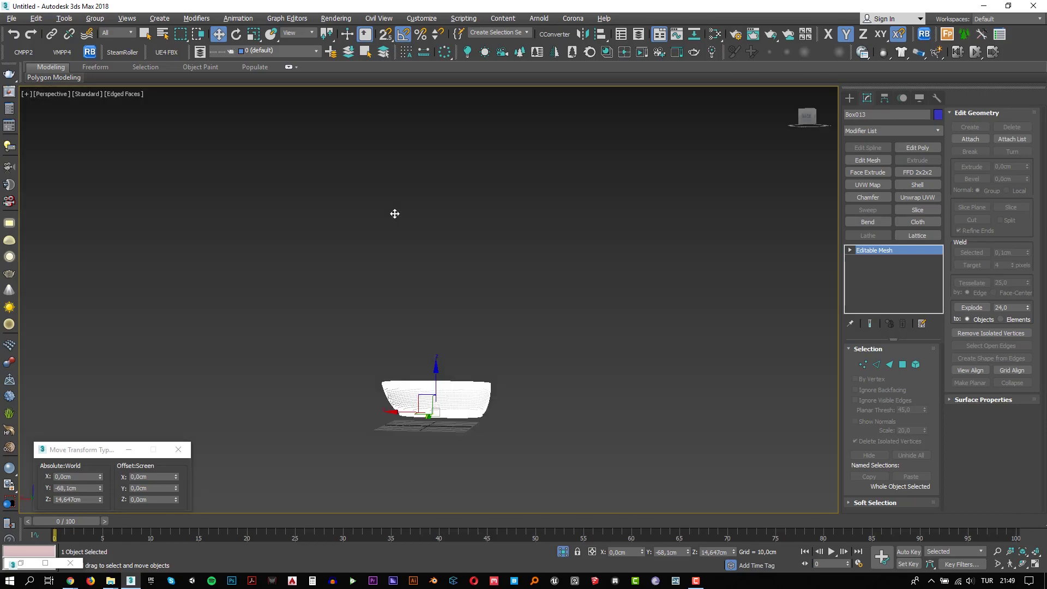
pyautogui.press('z')
pyautogui.moveTo(395, 213)
pyautogui.keyDown('alt'); pyautogui.mouseDown(button='middle')
pyautogui.moveTo(626, 332)
pyautogui.moveTo(485, 267)
pyautogui.mouseUp(button='middle'); pyautogui.keyUp('alt')
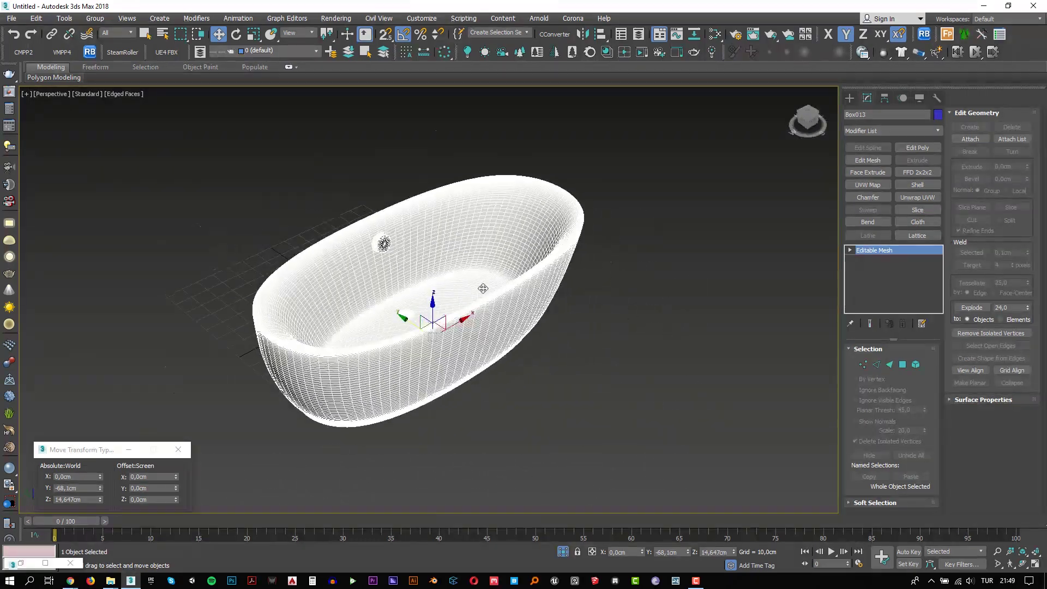
pyautogui.scroll(2, 482, 262)
pyautogui.scroll(1, 481, 260)
pyautogui.scroll(3, 481, 260)
pyautogui.press('z')
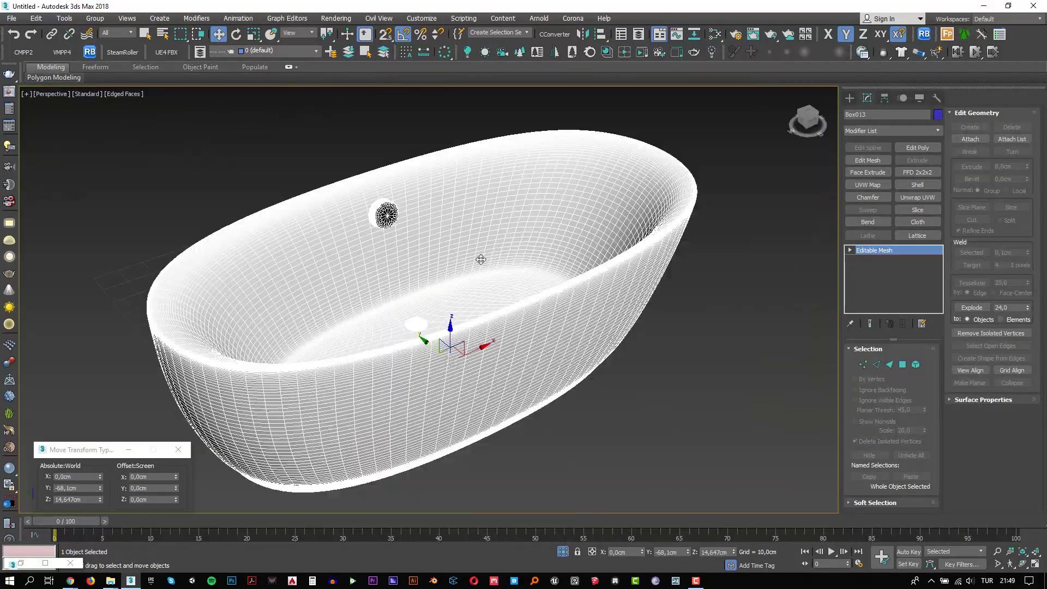
# Step: Copy Material #25 into new Material #29 with a dark grey (59) diffuse colour
pyautogui.press('m')
pyautogui.scroll(-2, 321, 300)
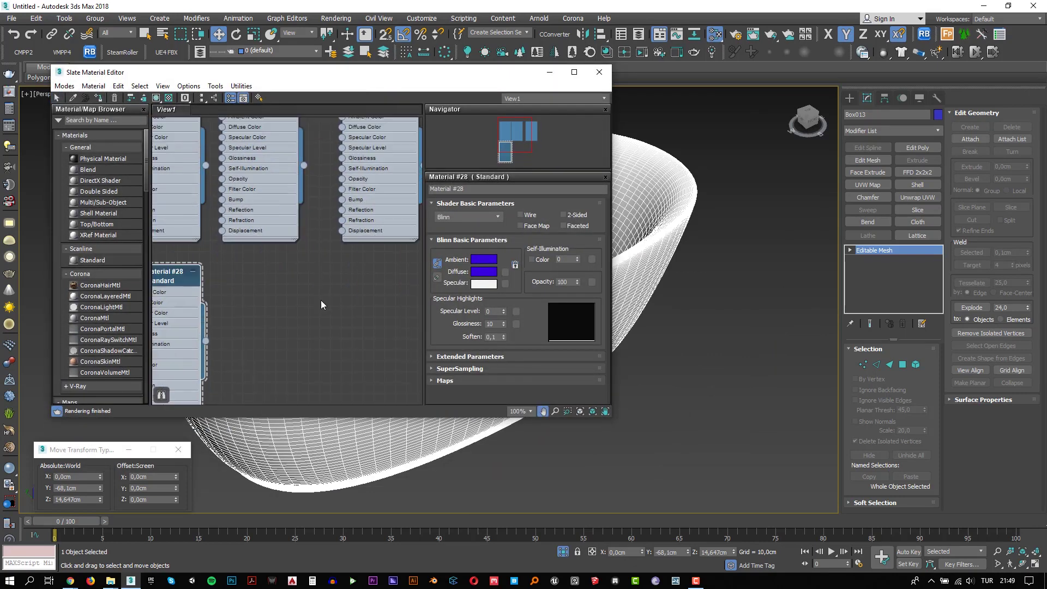
pyautogui.scroll(-2, 321, 300)
pyautogui.scroll(-2, 295, 279)
pyautogui.scroll(-1, 294, 280)
pyautogui.moveTo(293, 281); pyautogui.dragTo(293, 281, button='middle')
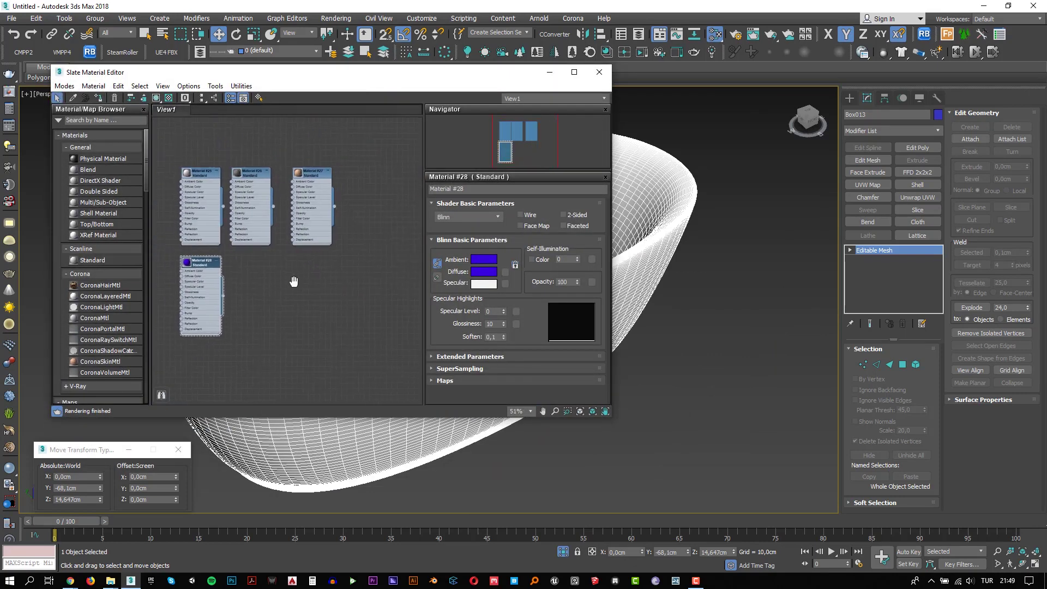
pyautogui.keyDown('shift'); pyautogui.moveTo(196, 174); pyautogui.dragTo(251, 262); pyautogui.keyUp('shift')
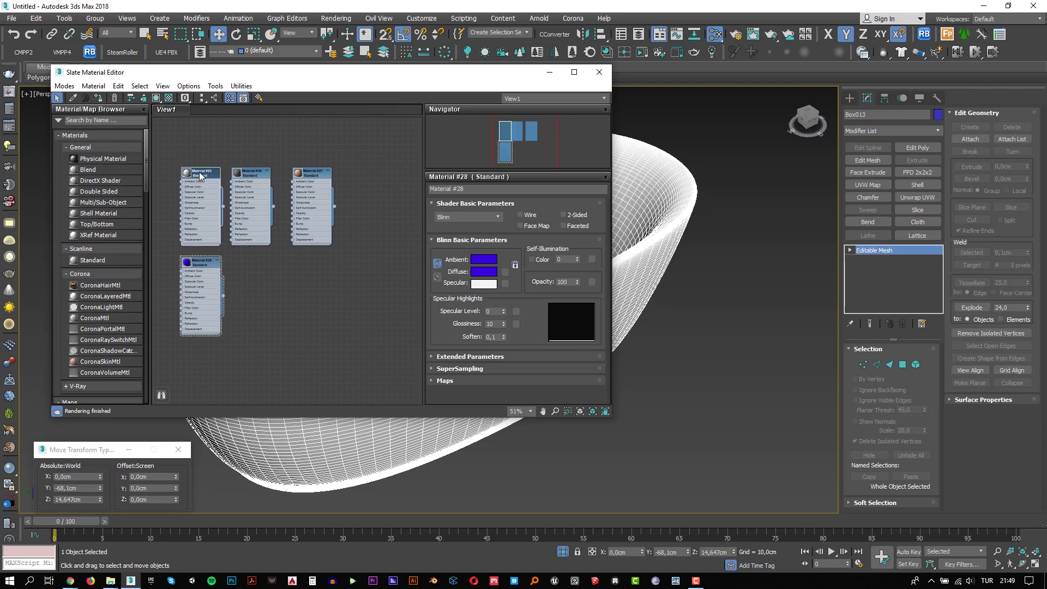
pyautogui.doubleClick(264, 266)
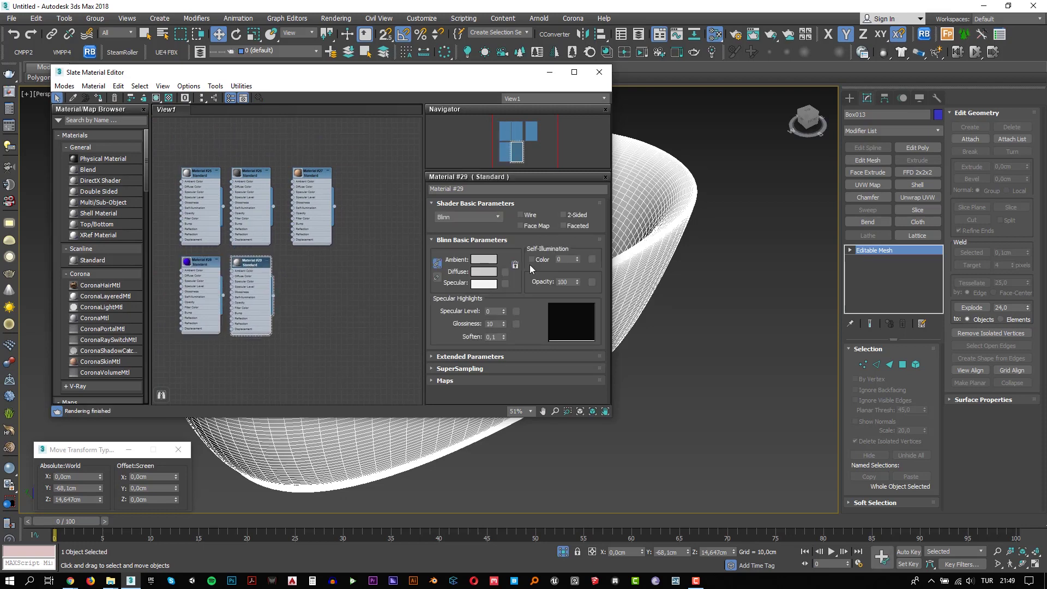
pyautogui.click(490, 273)
pyautogui.moveTo(253, 116); pyautogui.dragTo(253, 154)
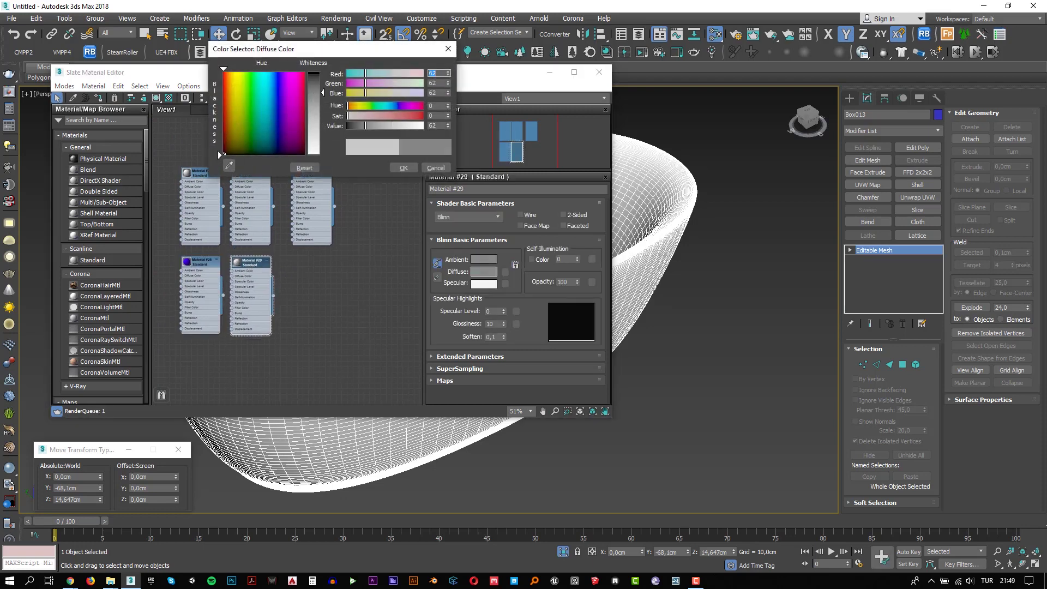
pyautogui.click(404, 168)
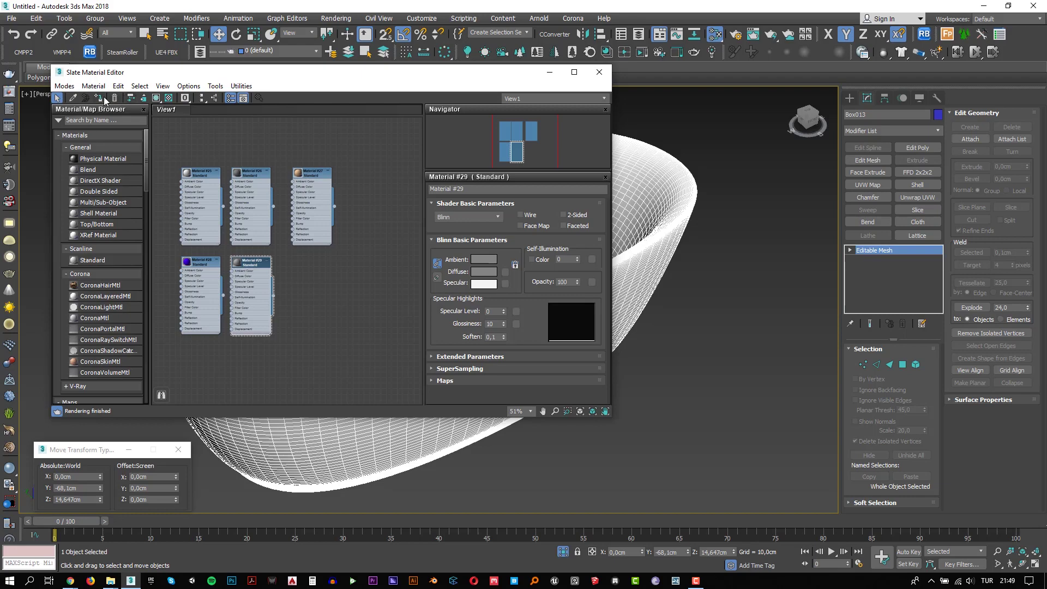
pyautogui.click(549, 72)
pyautogui.write('50')
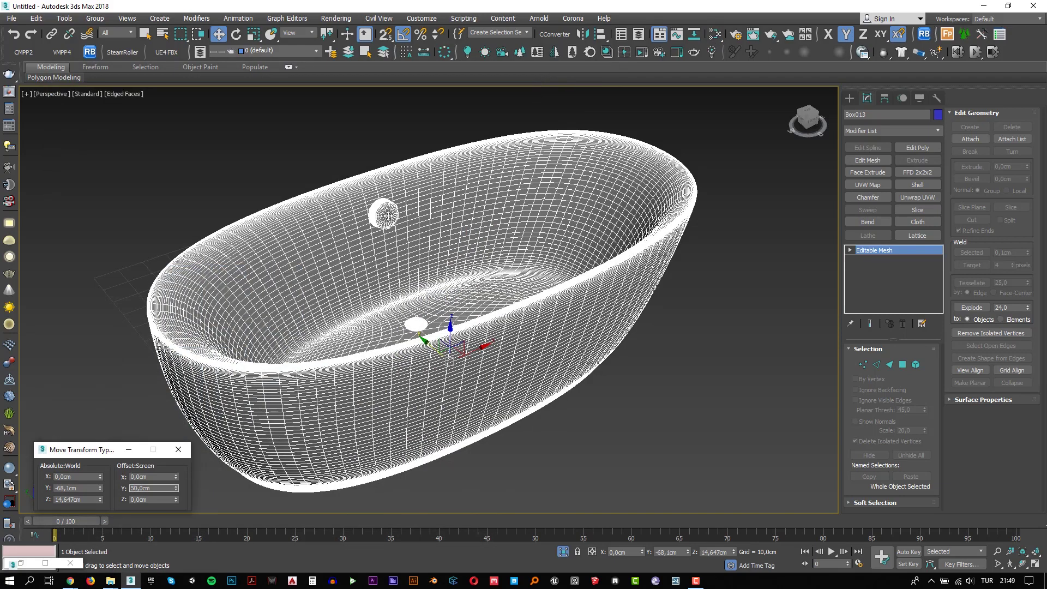
# Step: Move the tub 50 cm along Y and detach its overflow and drain elements as Object003
pyautogui.press('Return')
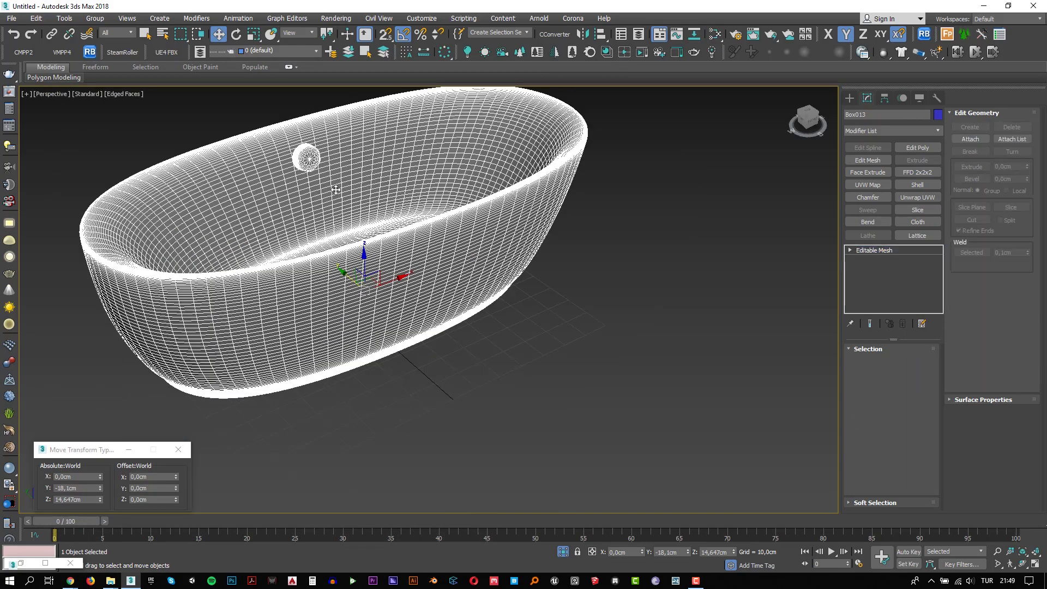
pyautogui.press('5')
pyautogui.click(307, 158)
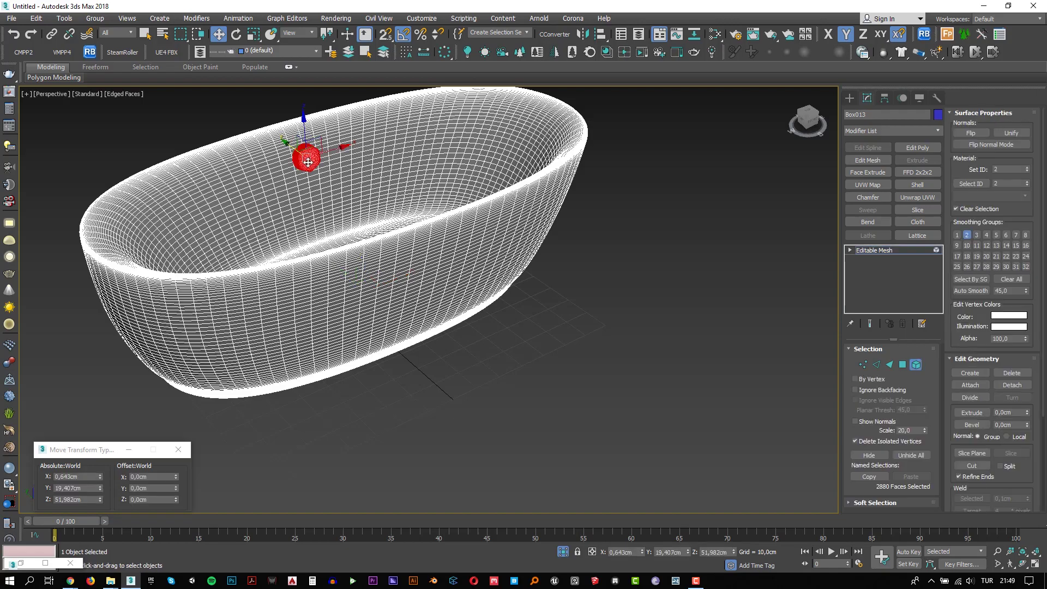
pyautogui.press('z')
pyautogui.hotkey('shift', 'z')
pyautogui.hotkey('shift', 'z')
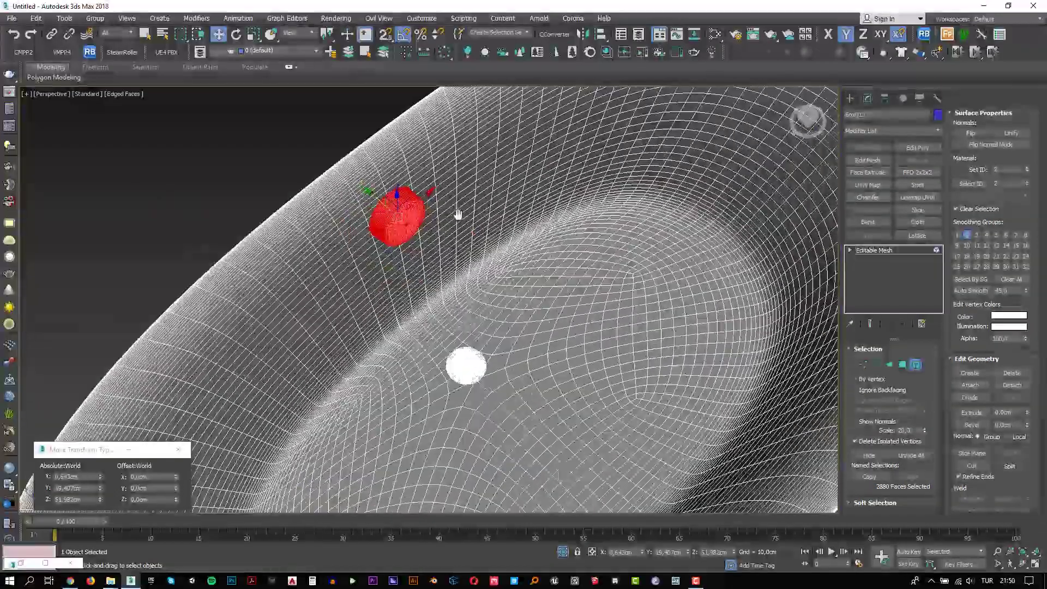
pyautogui.hotkey('shift', 'z')
pyautogui.hotkey('shift', 'z')
pyautogui.click(432, 350)
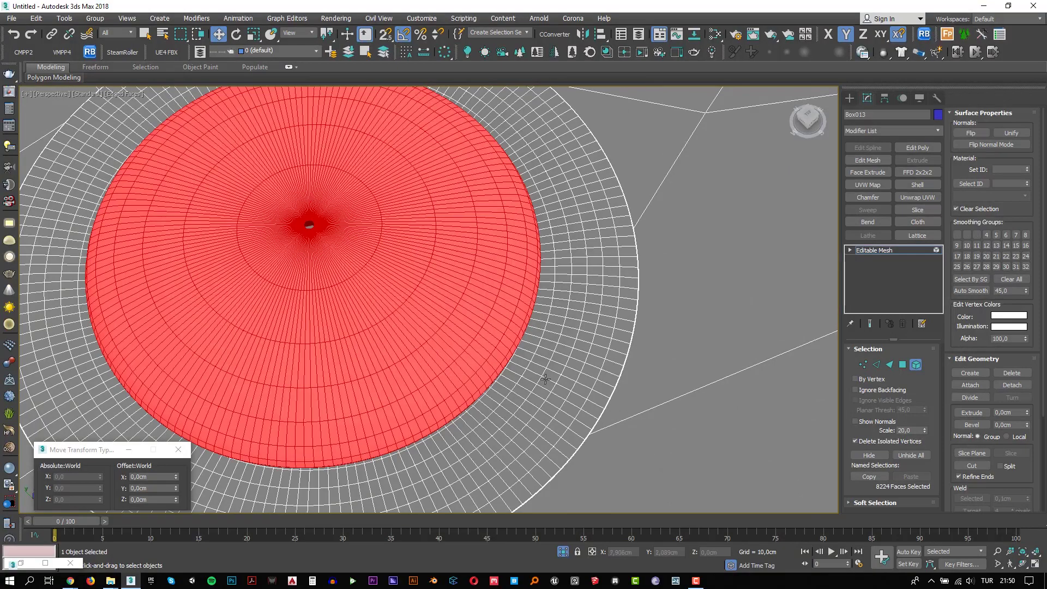
pyautogui.hotkey('shift', 'z')
pyautogui.hotkey('shift', 'z')
pyautogui.hotkey('shift', 'z')
pyautogui.hotkey('shift', 'z')
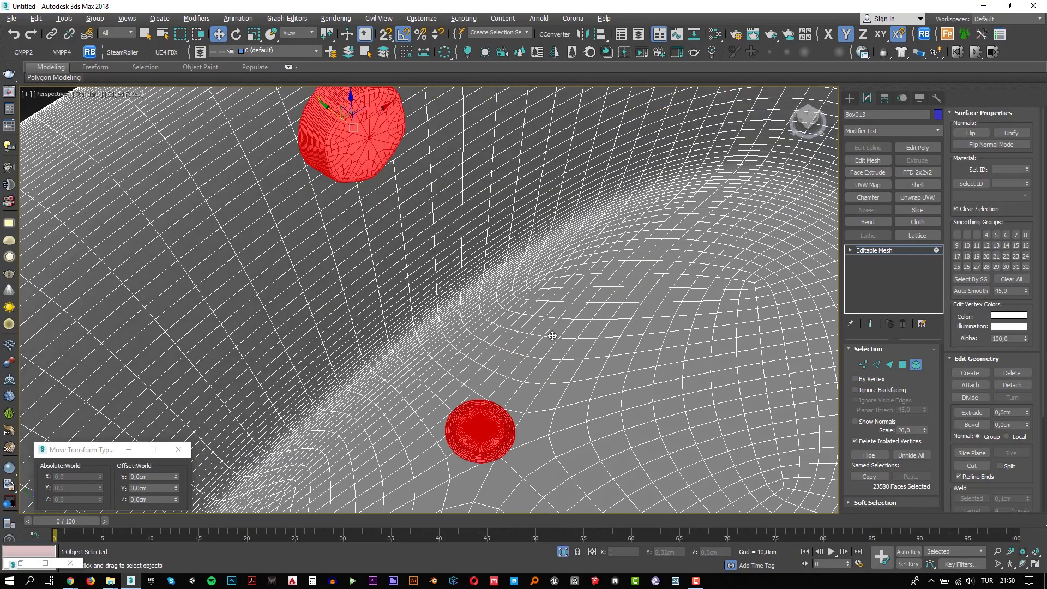
pyautogui.hotkey('shift', 'z')
pyautogui.hotkey('shift', 'z')
pyautogui.scroll(3, 534, 383)
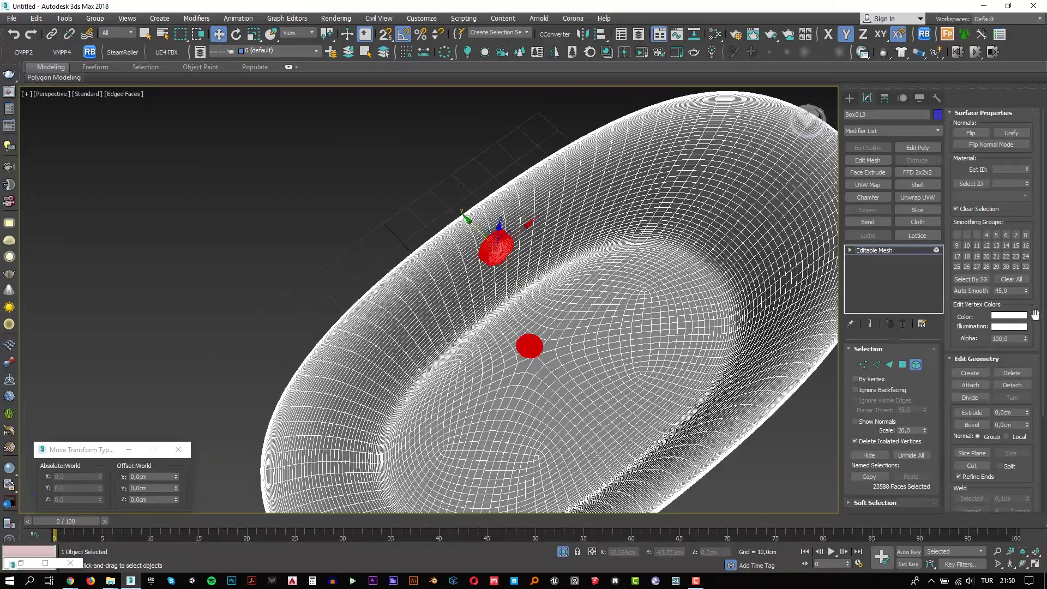
pyautogui.click(1014, 385)
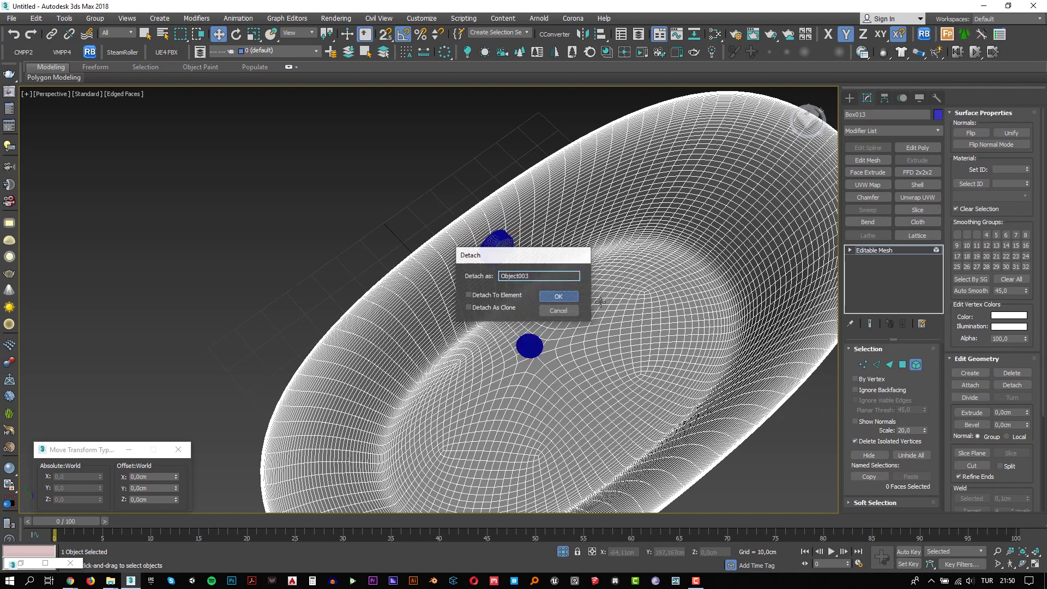
pyautogui.press('Return')
# Step: Hide the bathtub body
pyautogui.click(386, 218)
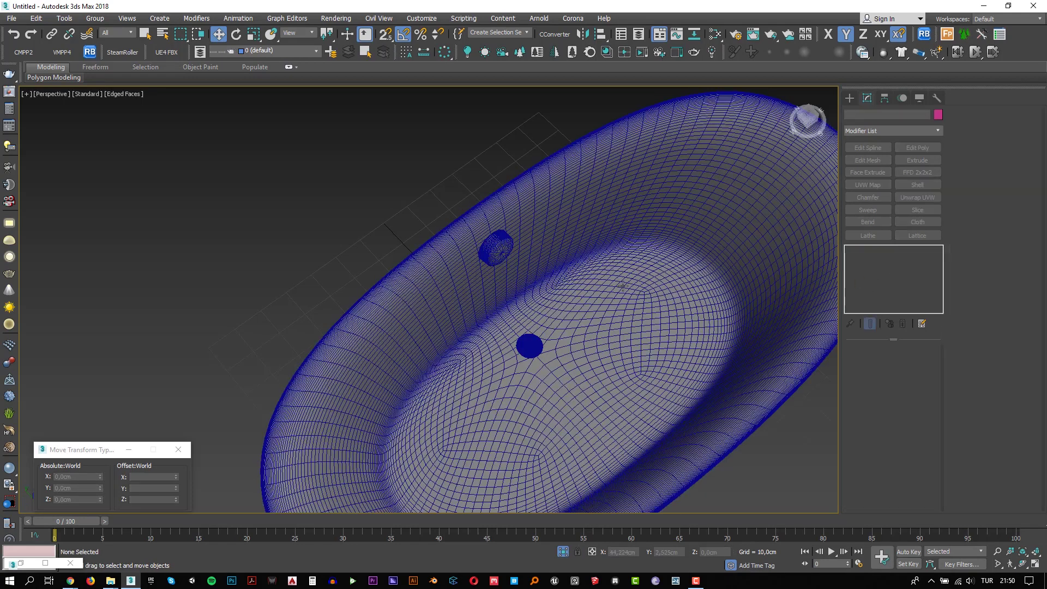
pyautogui.click(593, 303)
pyautogui.press('Delete')
# Step: Give the drain parts a new Material #30, copied from #29, with near-black diffuse
pyautogui.click(533, 345)
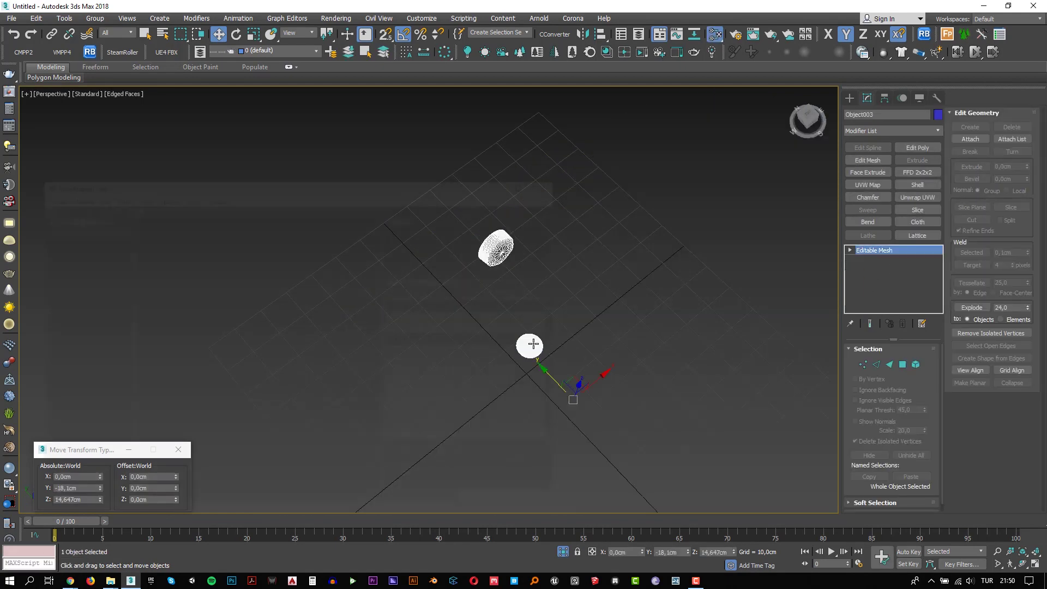
pyautogui.press('m')
pyautogui.keyDown('shift'); pyautogui.moveTo(254, 266); pyautogui.dragTo(315, 266); pyautogui.keyUp('shift')
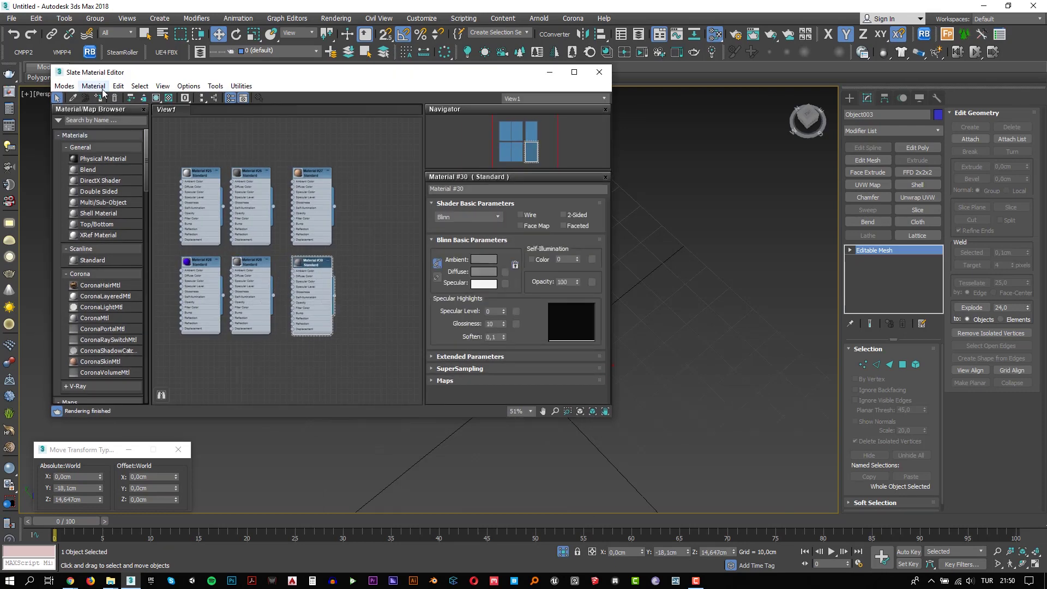
pyautogui.click(487, 271)
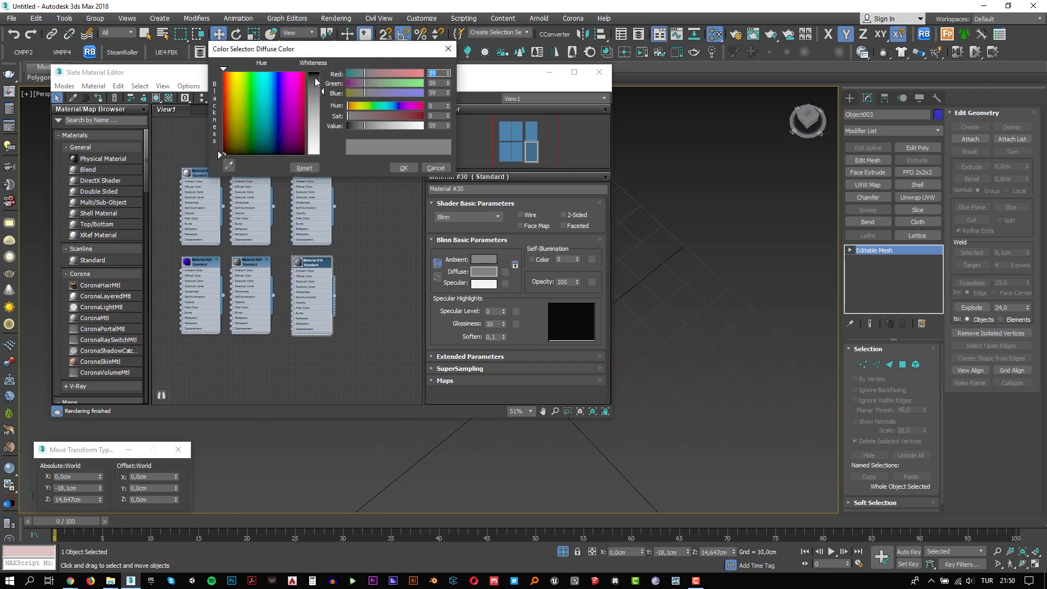
pyautogui.click(318, 79)
pyautogui.click(403, 168)
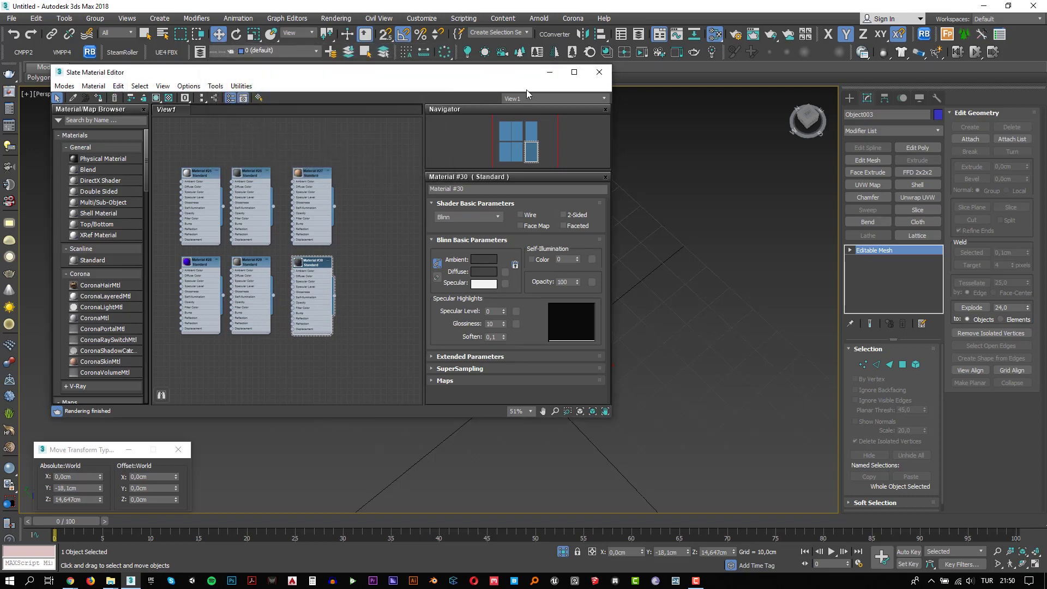
pyautogui.click(599, 72)
pyautogui.click(597, 279)
# Step: Unhide all hidden objects and view the whole scene from the top
pyautogui.press('F3')
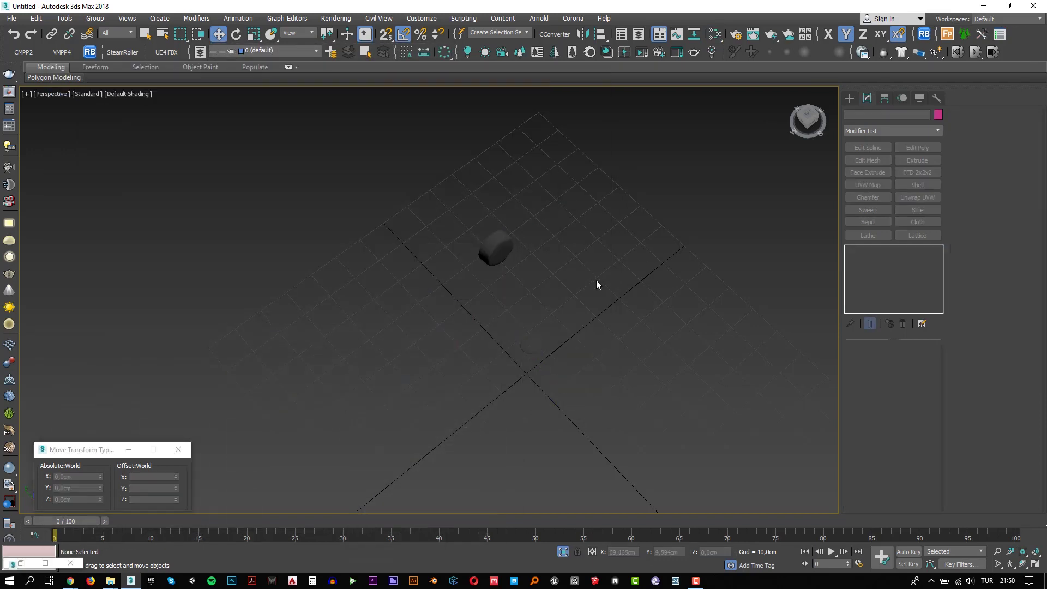
pyautogui.scroll(3, 596, 280)
pyautogui.scroll(2, 578, 290)
pyautogui.scroll(-5, 610, 272)
pyautogui.rightClick(641, 272)
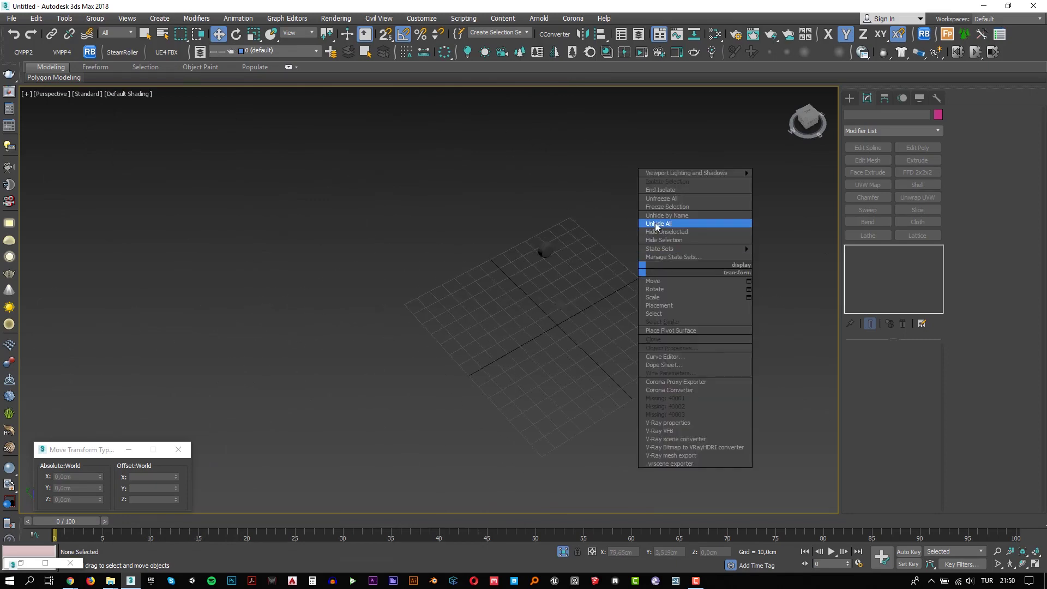
pyautogui.click(677, 222)
pyautogui.moveTo(584, 276); pyautogui.dragTo(422, 300, button='middle')
pyautogui.scroll(-4, 422, 299)
pyautogui.scroll(2, 510, 292)
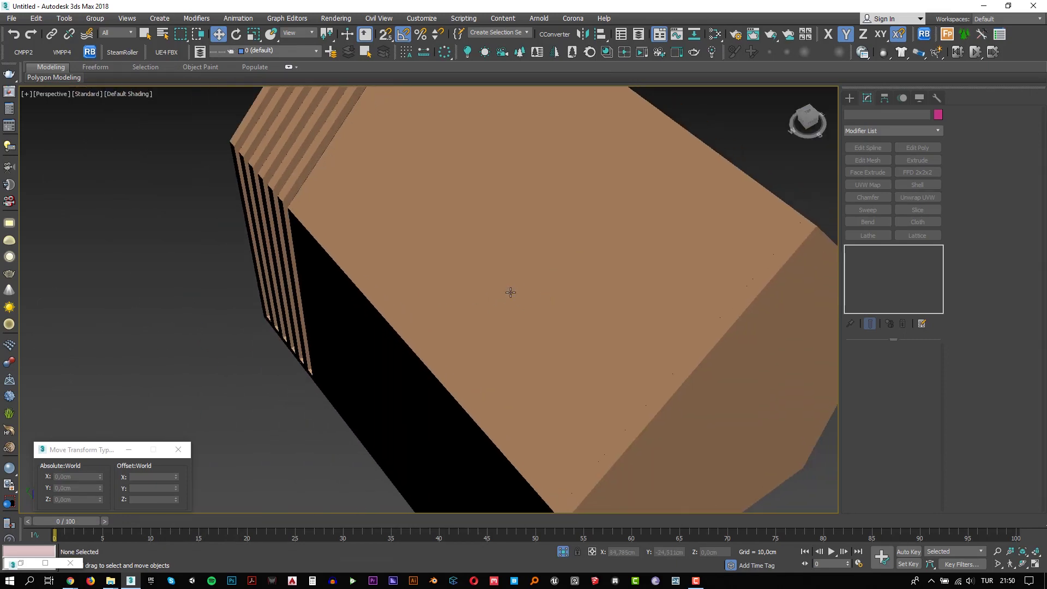
pyautogui.press('t')
pyautogui.press('z')
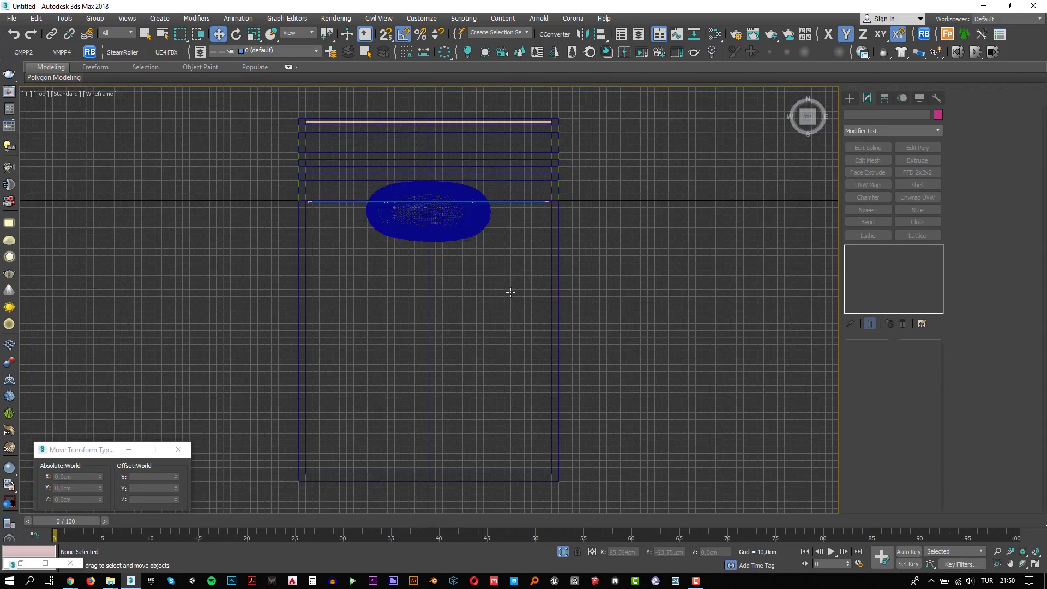
# Step: Drag out a snapped plane across the room, then cancel it
pyautogui.click(849, 98)
pyautogui.click(912, 210)
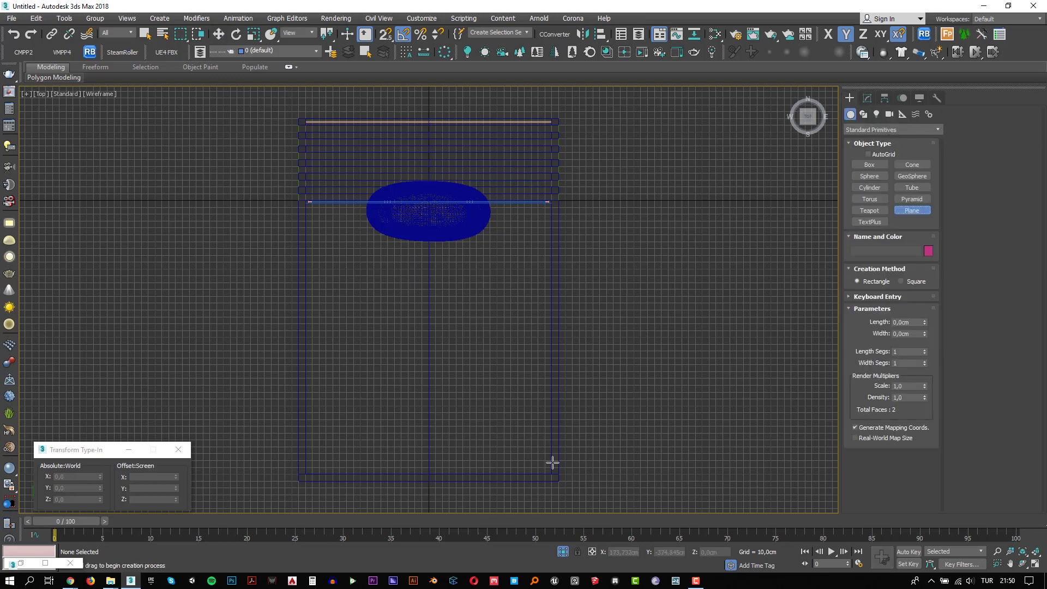
pyautogui.press('s')
pyautogui.moveTo(550, 473); pyautogui.dragTo(531, 434)
pyautogui.moveTo(505, 359); pyautogui.dragTo(306, 202)
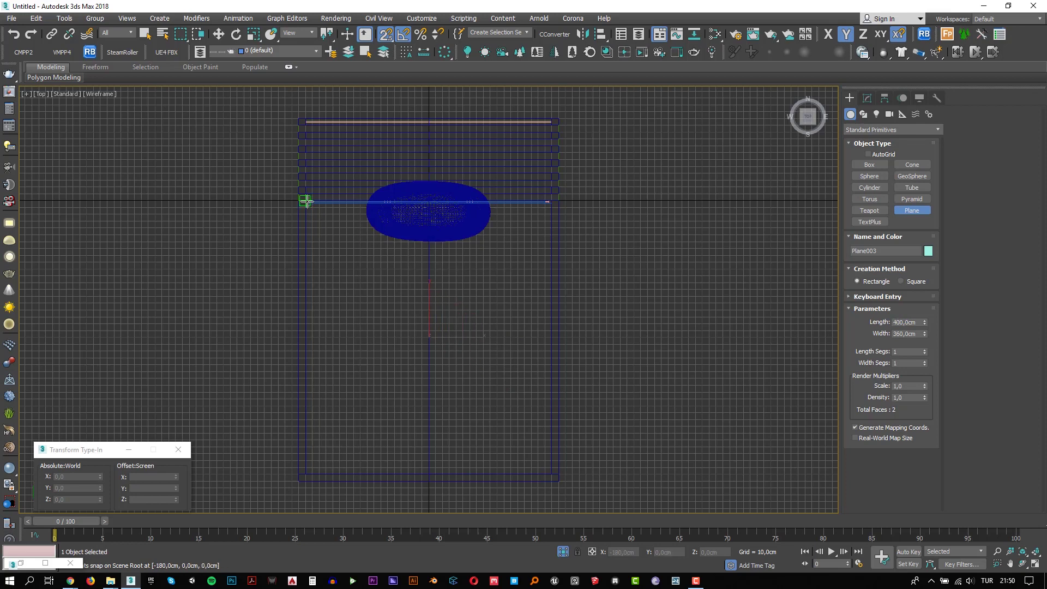
pyautogui.moveTo(317, 223); pyautogui.dragTo(369, 297)
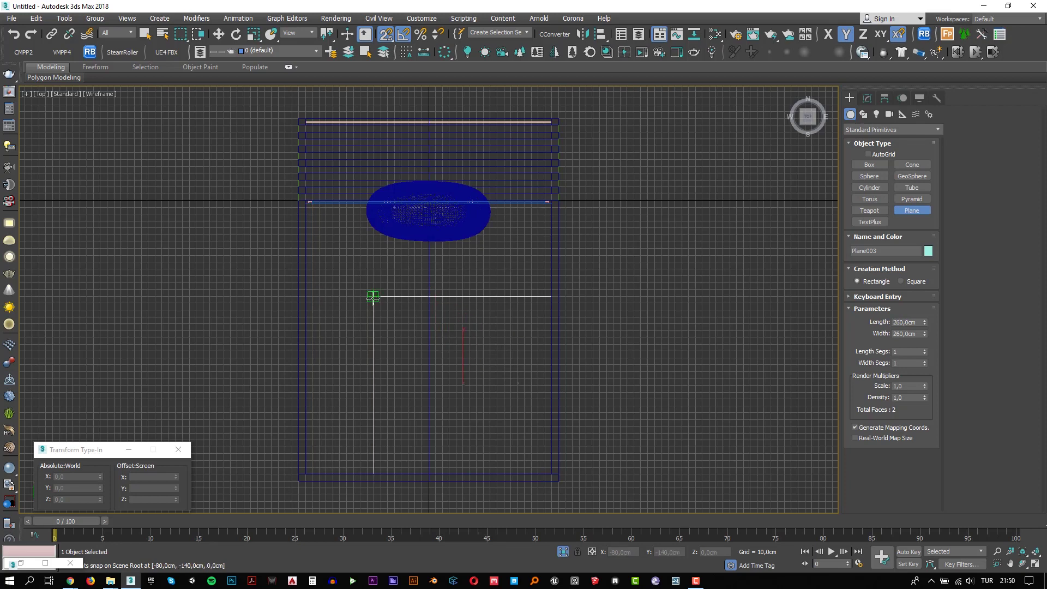
pyautogui.rightClick(434, 297)
# Step: Draw a snapped 400×360 cm plane covering the room floor in the top view
pyautogui.press('f')
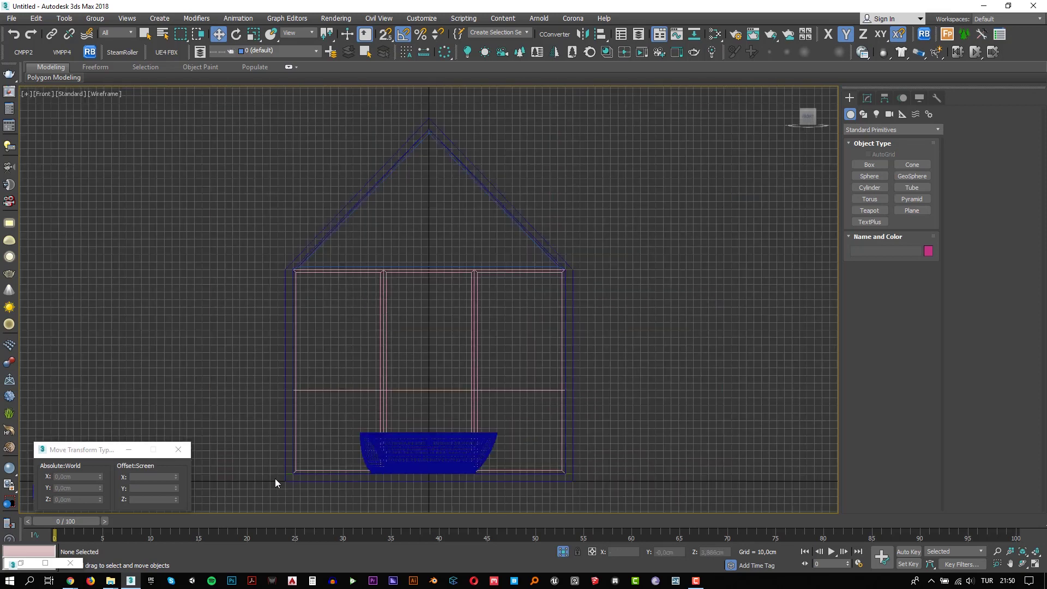
pyautogui.scroll(2, 275, 482)
pyautogui.scroll(3, 275, 404)
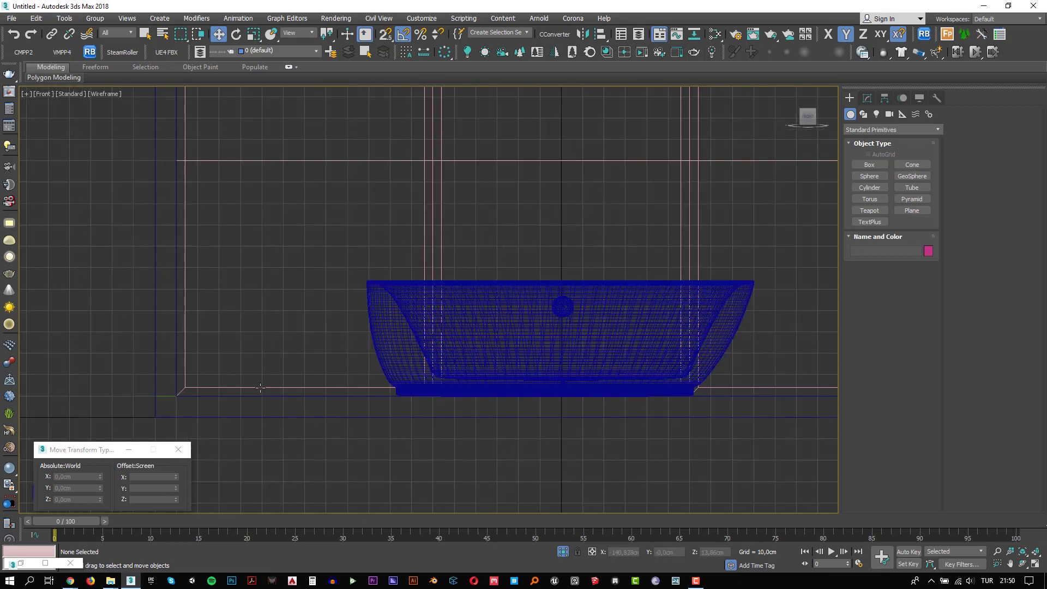
pyautogui.click(260, 388)
pyautogui.press('t')
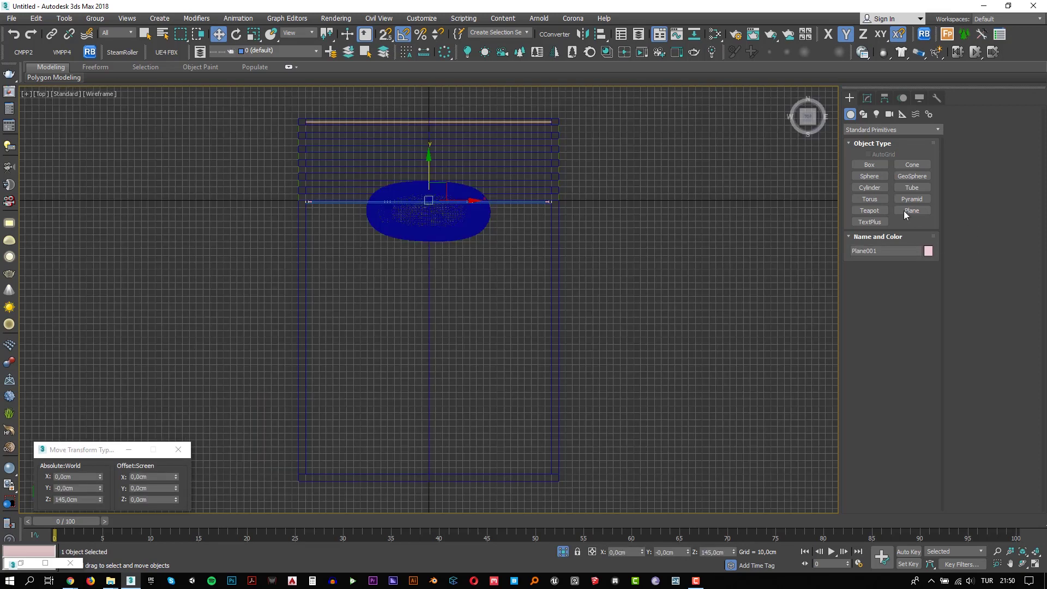
pyautogui.click(904, 211)
pyautogui.press('s')
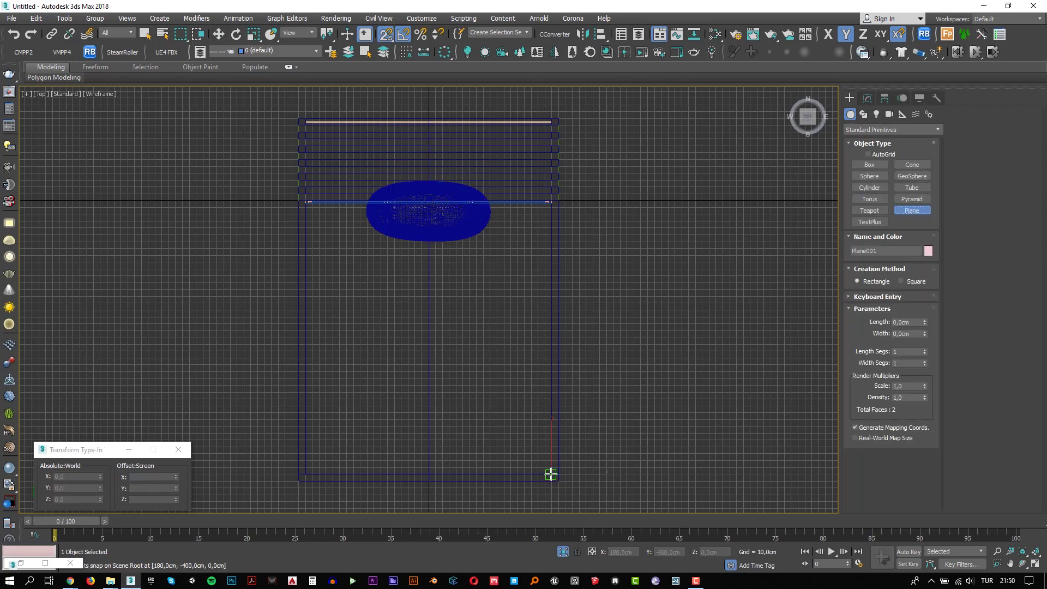
pyautogui.moveTo(551, 474); pyautogui.dragTo(306, 200)
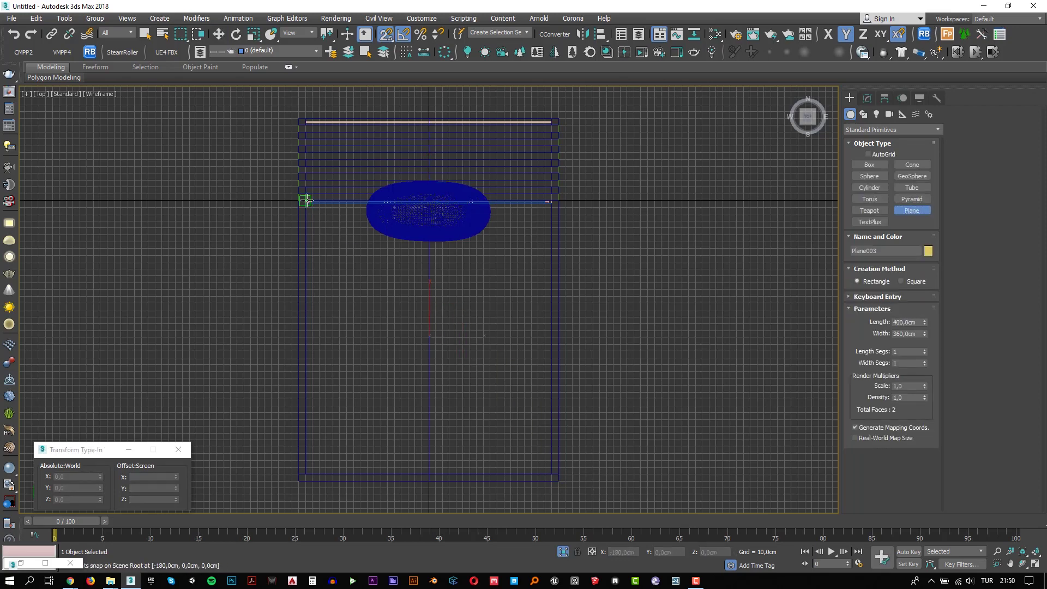
pyautogui.press('s')
pyautogui.press('w')
pyautogui.press('p')
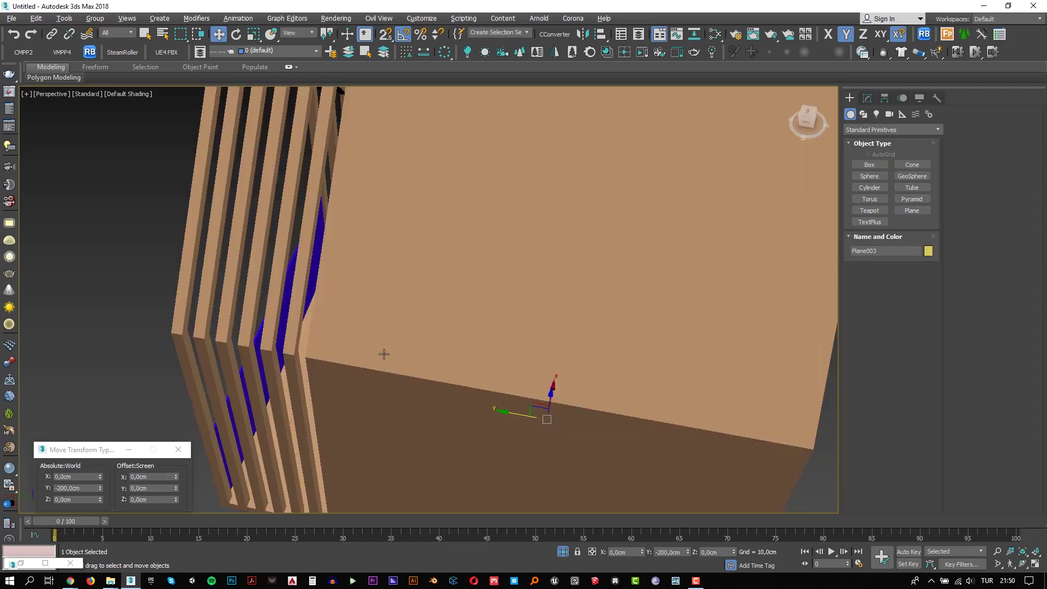
# Step: Hide the grey object blocking the view of the interior
pyautogui.keyDown('alt'); pyautogui.moveTo(368, 357); pyautogui.dragTo(426, 348, button='middle'); pyautogui.keyUp('alt')
pyautogui.scroll(3, 426, 347)
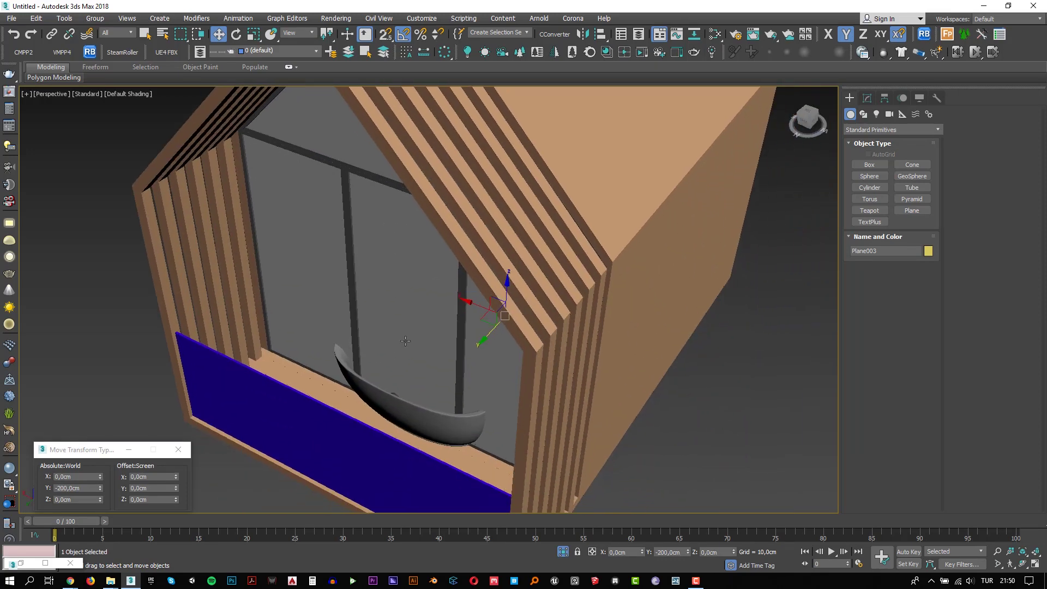
pyautogui.scroll(2, 406, 342)
pyautogui.scroll(3, 416, 340)
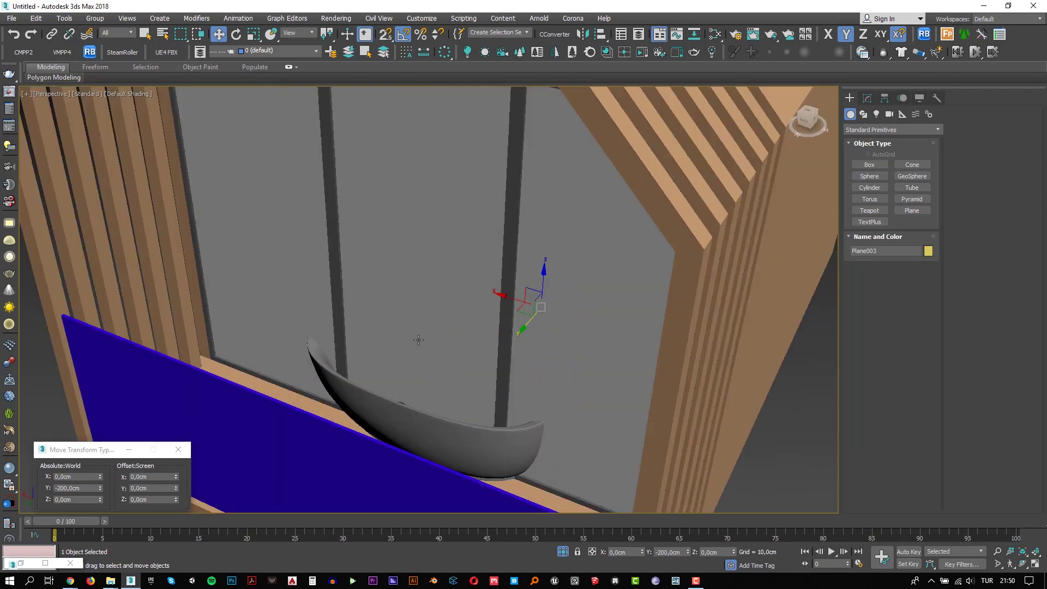
pyautogui.keyDown('alt'); pyautogui.moveTo(418, 340); pyautogui.dragTo(425, 334, button='middle'); pyautogui.keyUp('alt')
pyautogui.click(426, 334)
pyautogui.press('Delete')
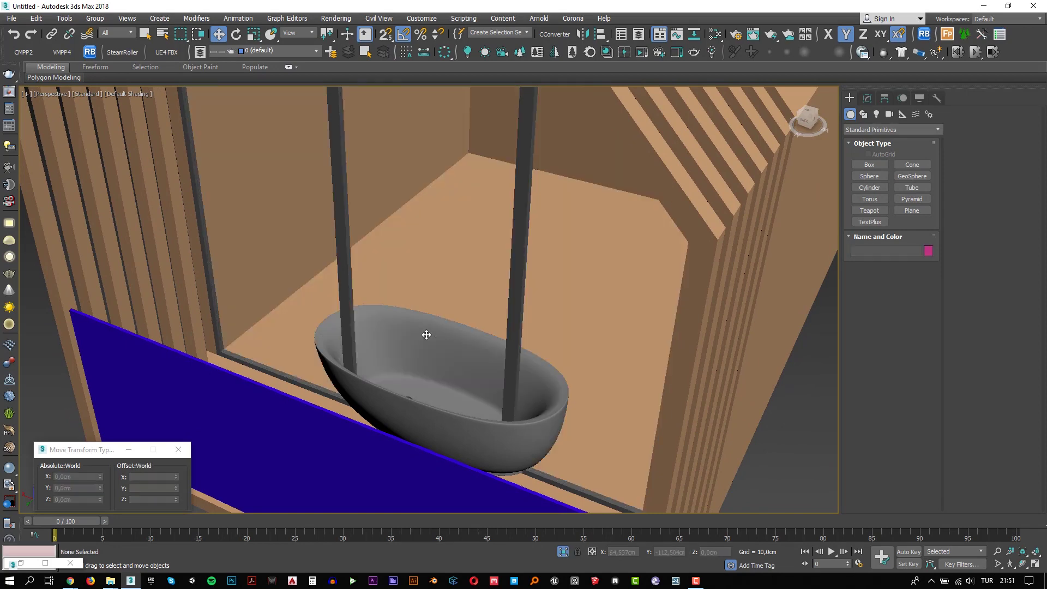
# Step: Raise the floor plane by 10 cm with an Offset Z of 10
pyautogui.press('F3')
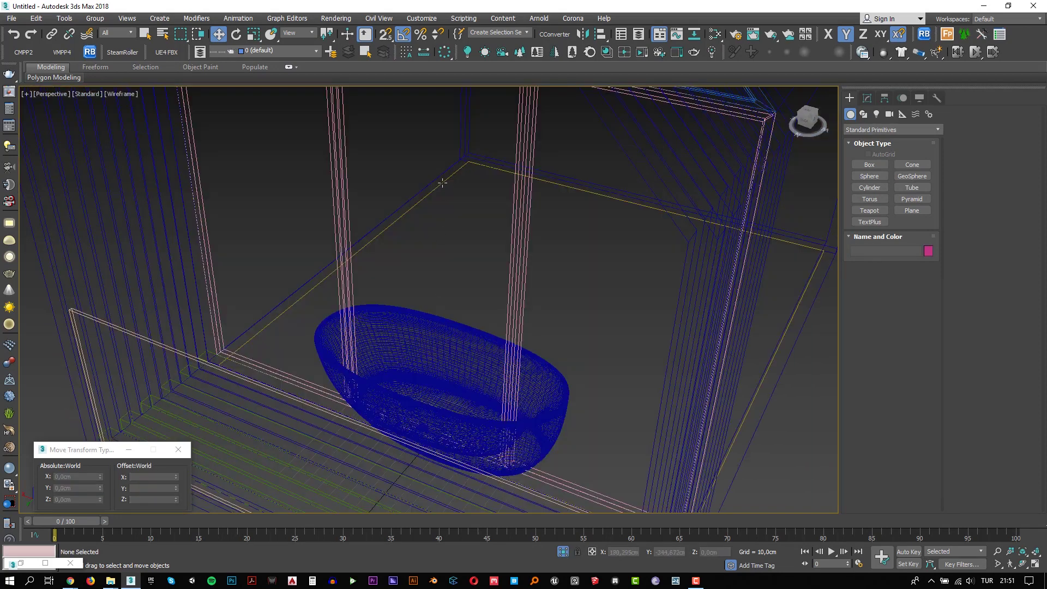
pyautogui.click(442, 182)
pyautogui.press('F3')
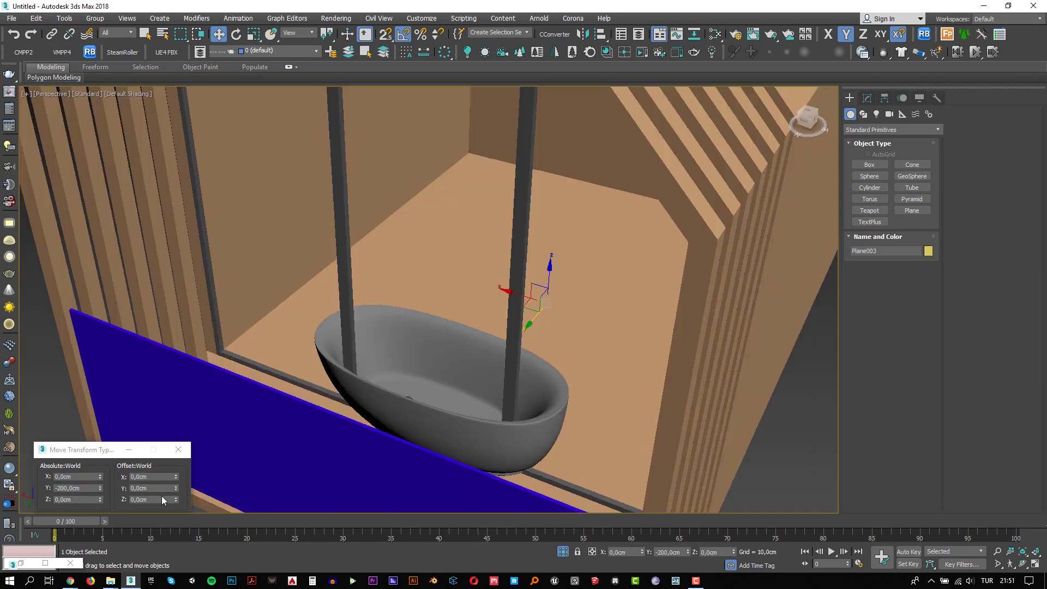
pyautogui.click(162, 499)
pyautogui.write('10')
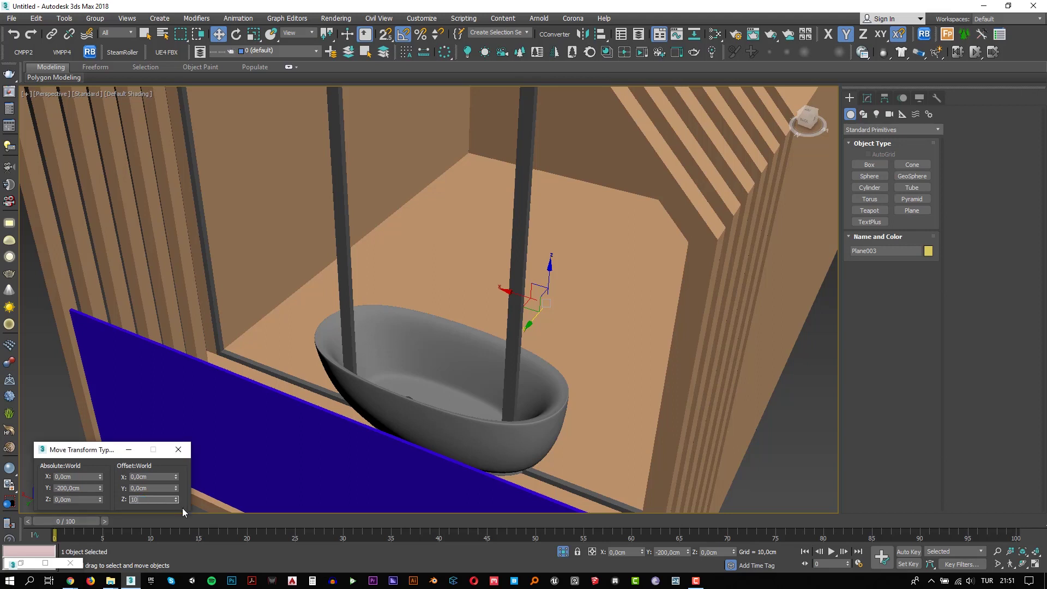
pyautogui.press('Return')
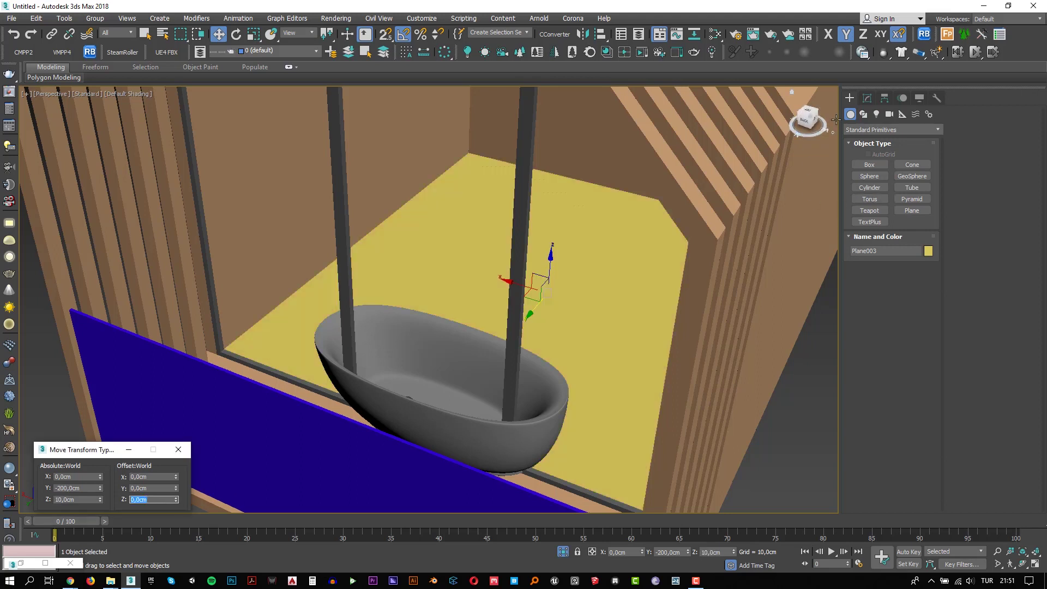
# Step: Add a FloorGenerator modifier to the floor plane with 40 cm max length and width
pyautogui.click(868, 98)
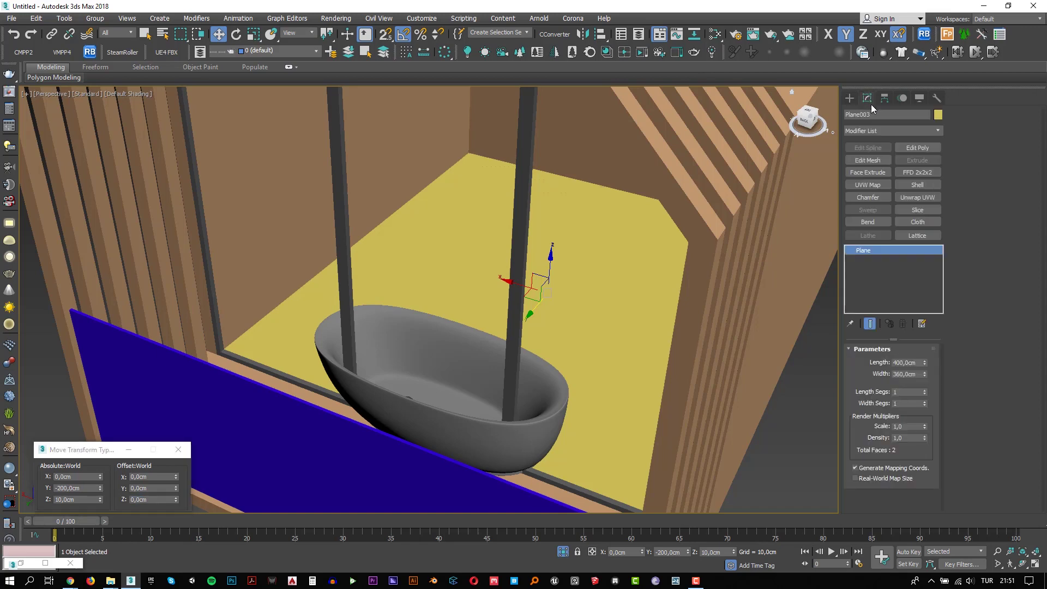
pyautogui.click(889, 132)
pyautogui.write('f')
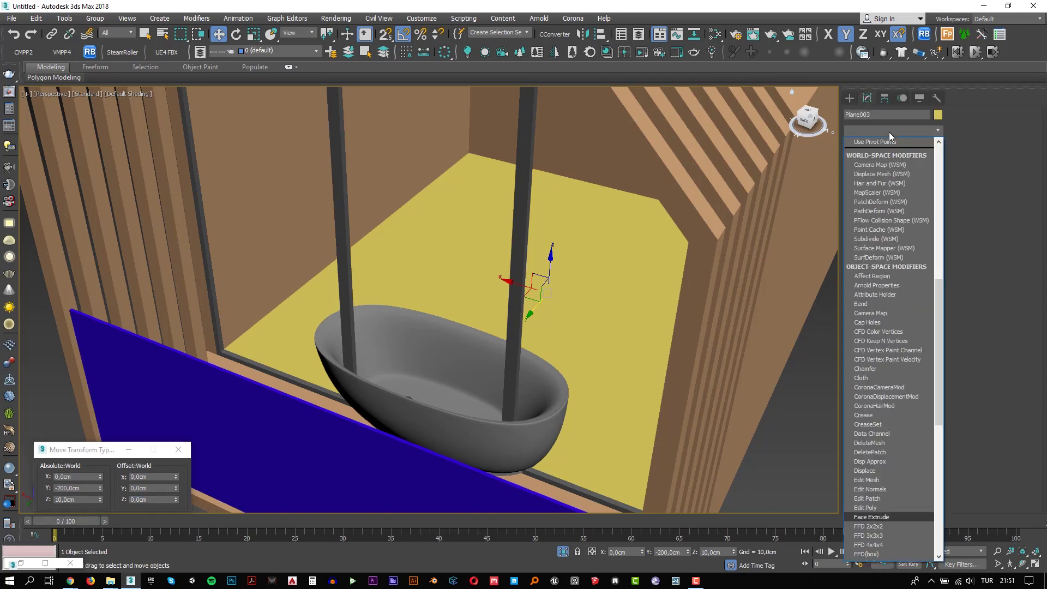
pyautogui.write('loorGenerator')
pyautogui.press('Return')
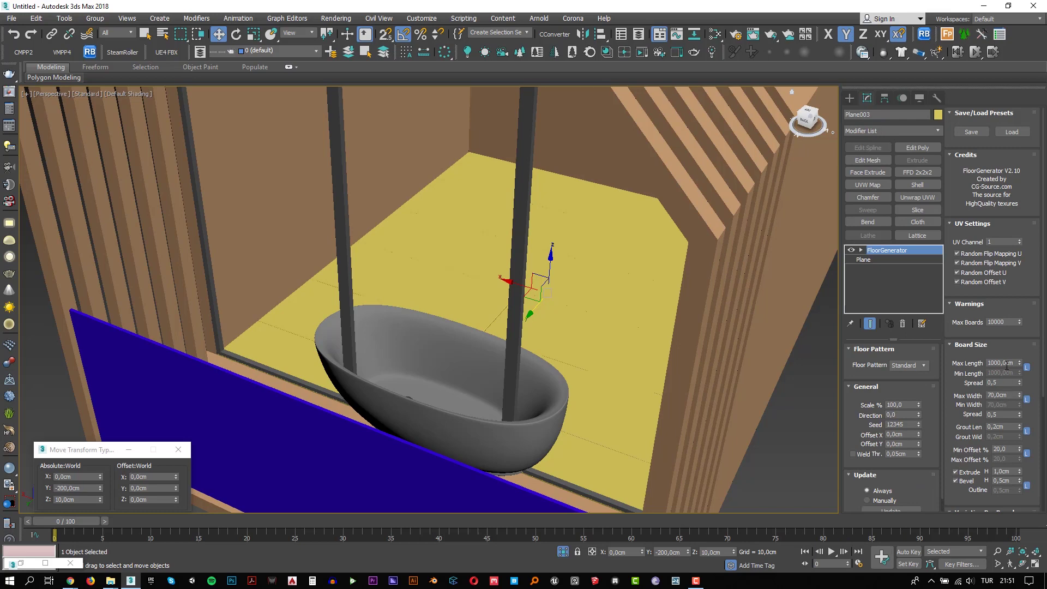
pyautogui.doubleClick(1007, 364)
pyautogui.press('Tab')
pyautogui.press('Tab')
pyautogui.press('Return')
# Step: Set the FloorGenerator Min Offset % to 0 so tiles align in a grid
pyautogui.moveTo(640, 282)
pyautogui.keyDown('alt'); pyautogui.mouseDown(button='middle')
pyautogui.moveTo(529, 355)
pyautogui.moveTo(609, 407)
pyautogui.mouseUp(button='middle'); pyautogui.keyUp('alt')
pyautogui.scroll(-5, 609, 407)
pyautogui.scroll(8, 631, 355)
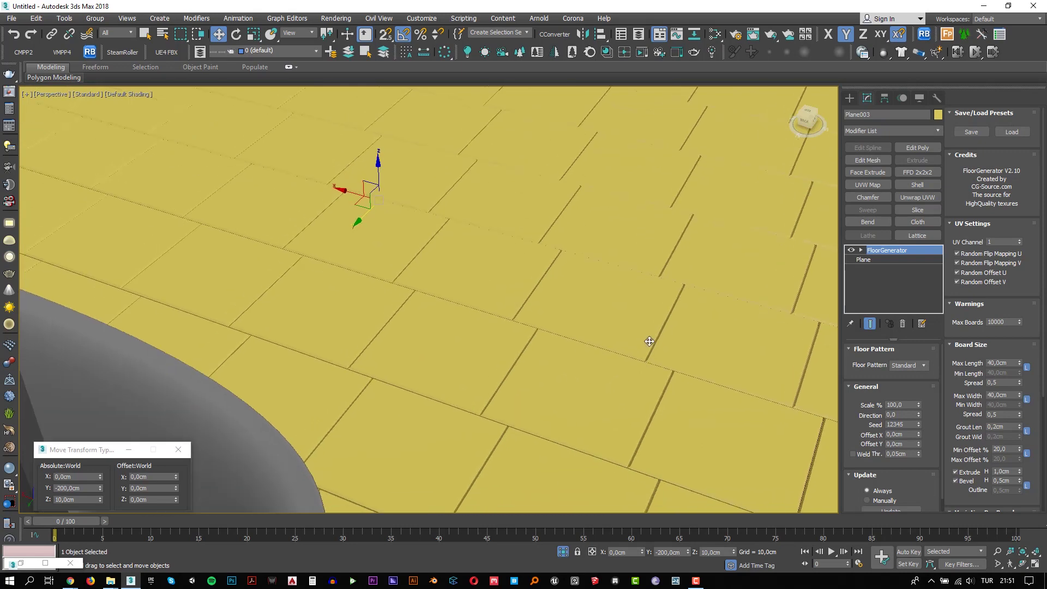
pyautogui.scroll(-3, 647, 344)
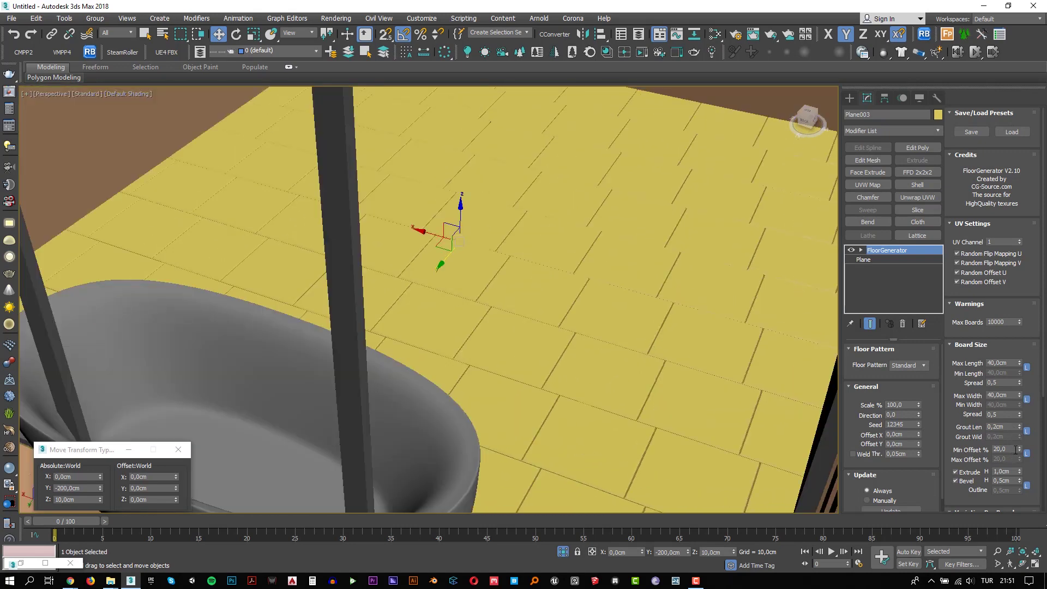
pyautogui.doubleClick(1016, 449)
pyautogui.write('0')
pyautogui.press('Return')
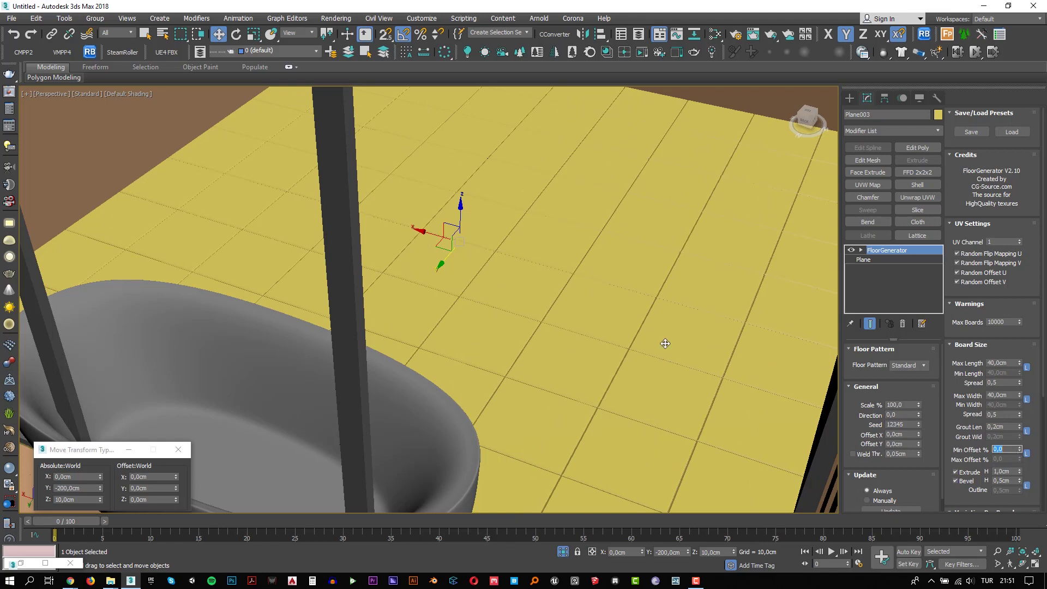
# Step: Enlarge the floor tiles to 50 cm and view them from a lower angle
pyautogui.moveTo(665, 344); pyautogui.dragTo(549, 327, button='middle')
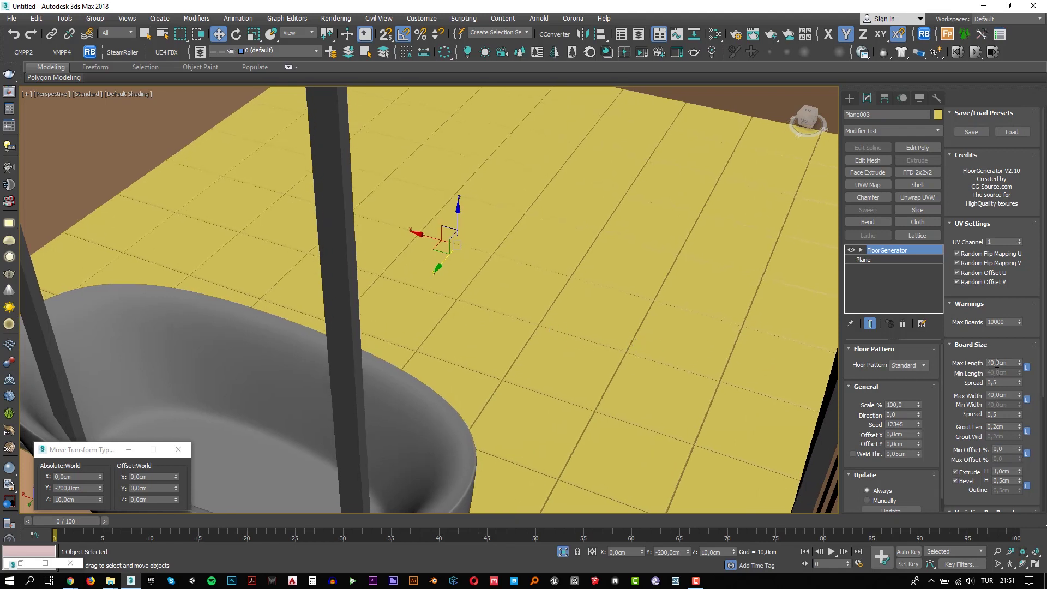
pyautogui.click(1003, 363)
pyautogui.write('50')
pyautogui.press('Return')
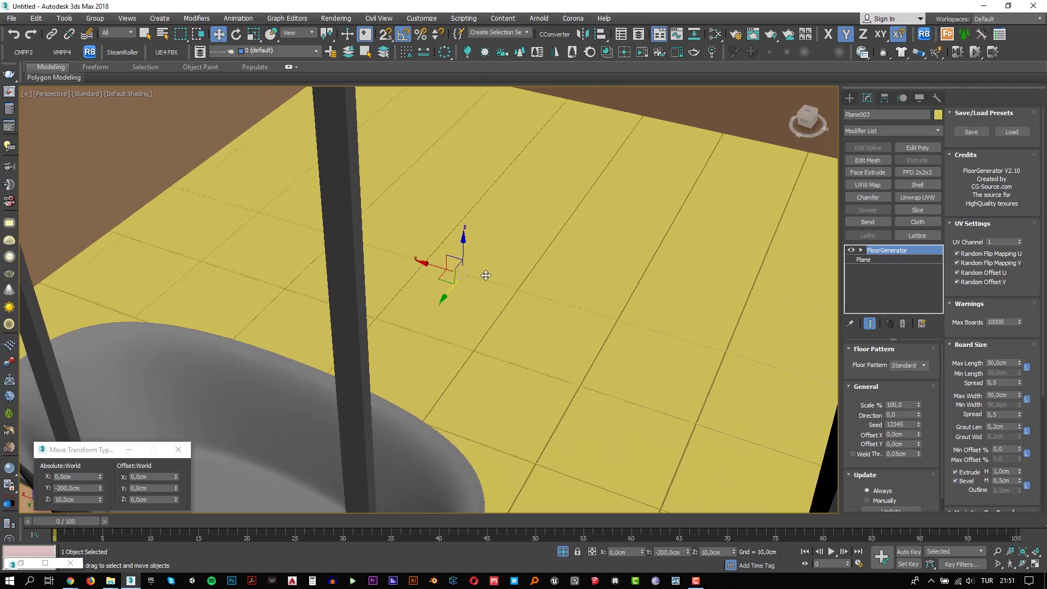
pyautogui.moveTo(472, 216)
pyautogui.keyDown('alt'); pyautogui.mouseDown(button='middle')
pyautogui.moveTo(485, 322)
pyautogui.moveTo(557, 297)
pyautogui.mouseUp(button='middle'); pyautogui.keyUp('alt')
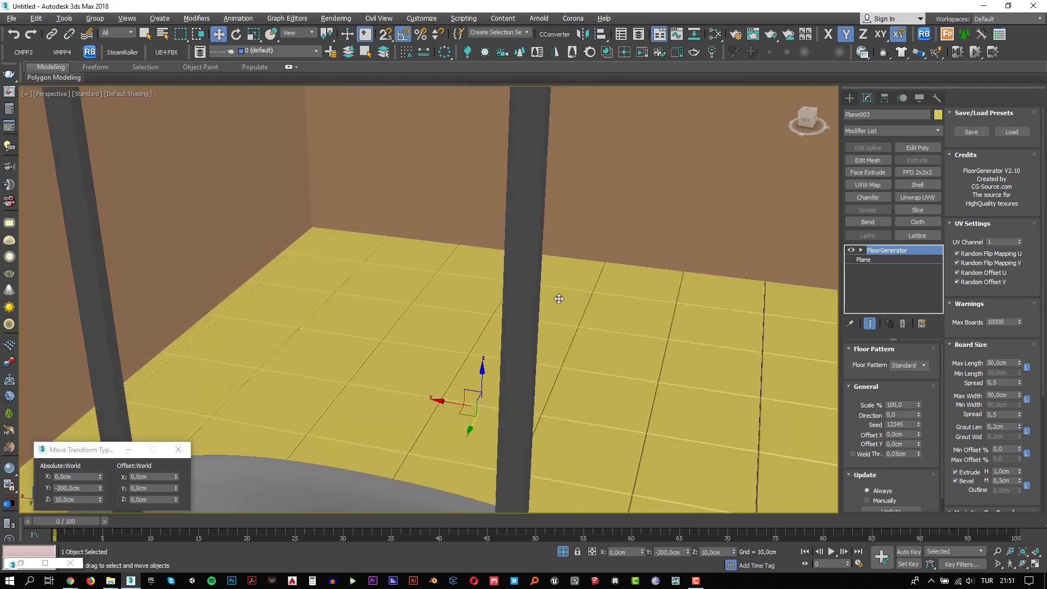
pyautogui.scroll(-5, 556, 297)
pyautogui.scroll(5, 548, 289)
pyautogui.scroll(2, 551, 305)
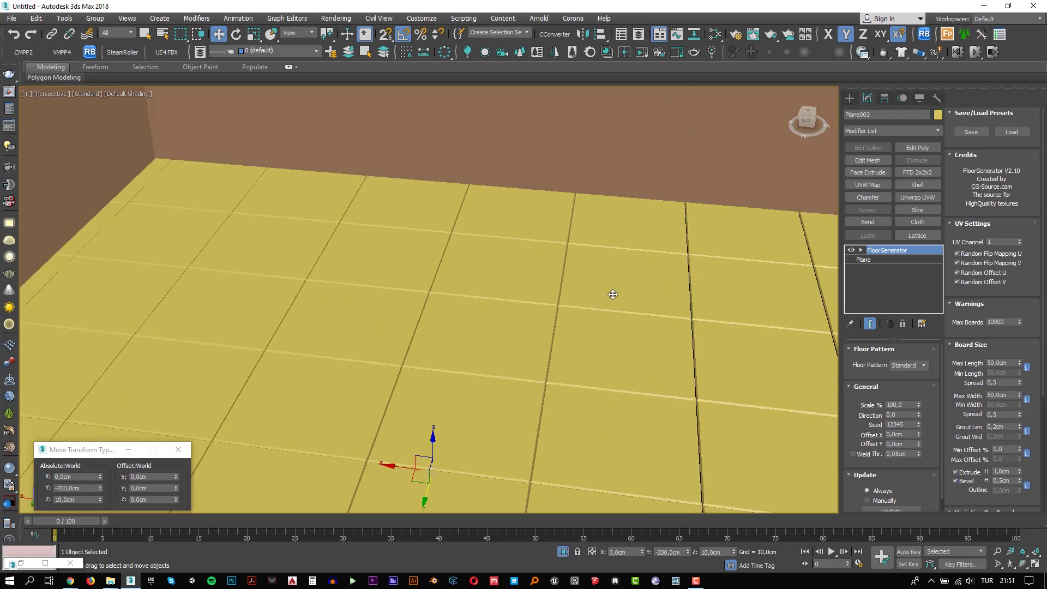
pyautogui.scroll(2, 613, 292)
pyautogui.scroll(2, 575, 330)
pyautogui.scroll(2, 465, 341)
# Step: Set the floor tile extrusion to 0,5 cm and the tile bevel height to 0,1 cm
pyautogui.moveTo(500, 332)
pyautogui.keyDown('alt'); pyautogui.mouseDown(button='middle')
pyautogui.moveTo(456, 374)
pyautogui.moveTo(474, 341)
pyautogui.moveTo(475, 234)
pyautogui.moveTo(536, 357)
pyautogui.mouseUp(button='middle'); pyautogui.keyUp('alt')
pyautogui.scroll(4, 537, 358)
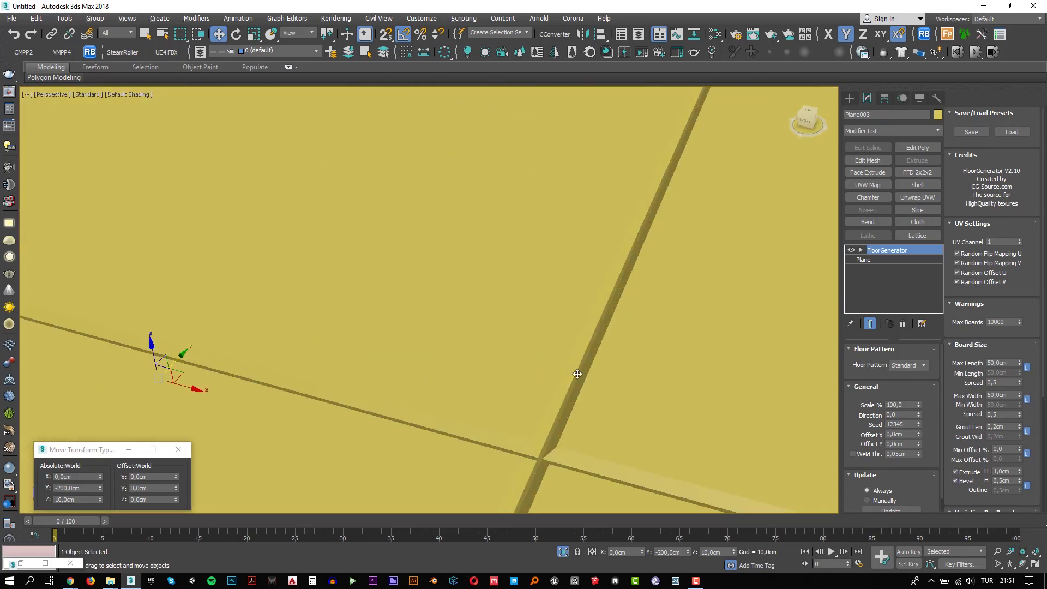
pyautogui.scroll(2, 584, 387)
pyautogui.scroll(1, 573, 393)
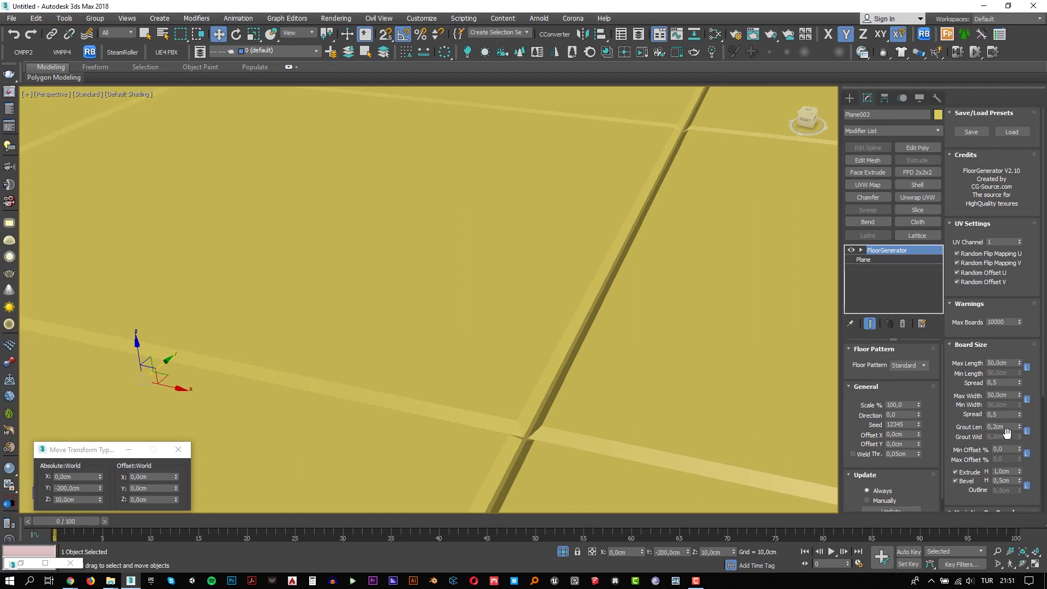
pyautogui.doubleClick(1010, 473)
pyautogui.write('0,5')
pyautogui.press('Return')
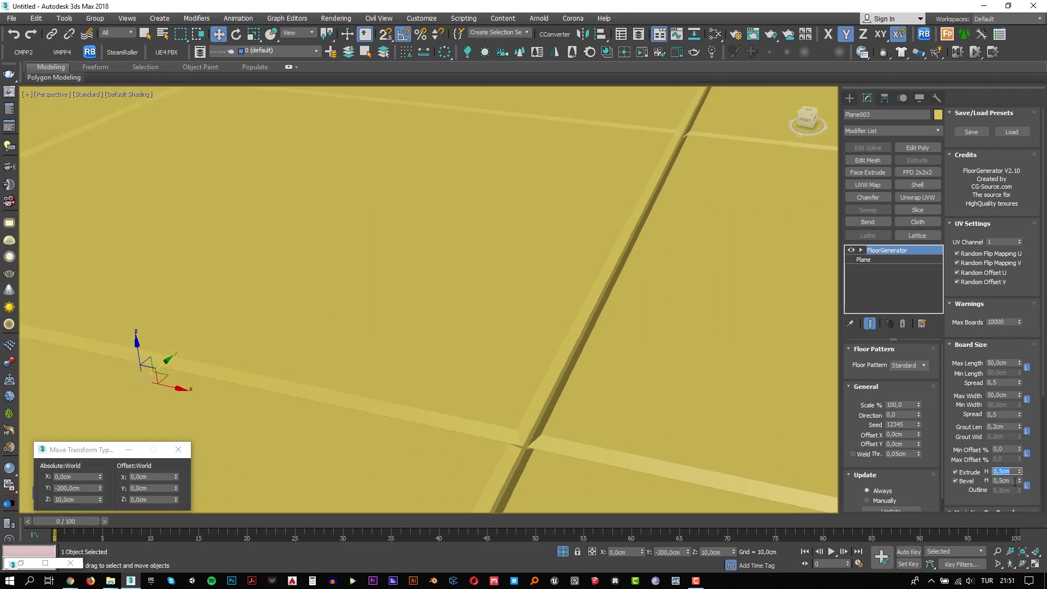
pyautogui.doubleClick(1015, 481)
pyautogui.write('0,2')
pyautogui.press('Return')
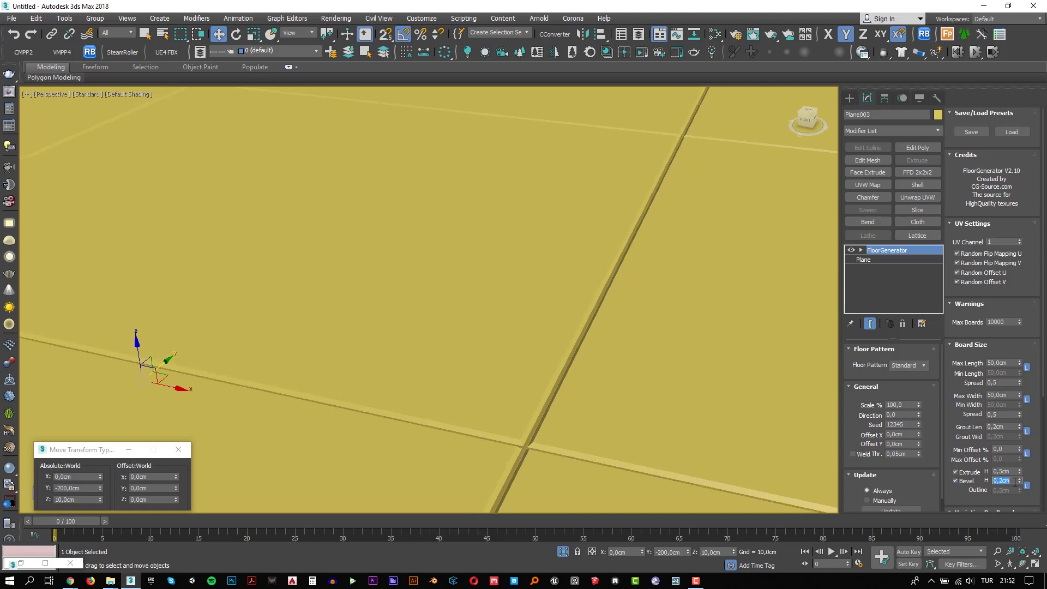
pyautogui.write('0,1')
pyautogui.press('Return')
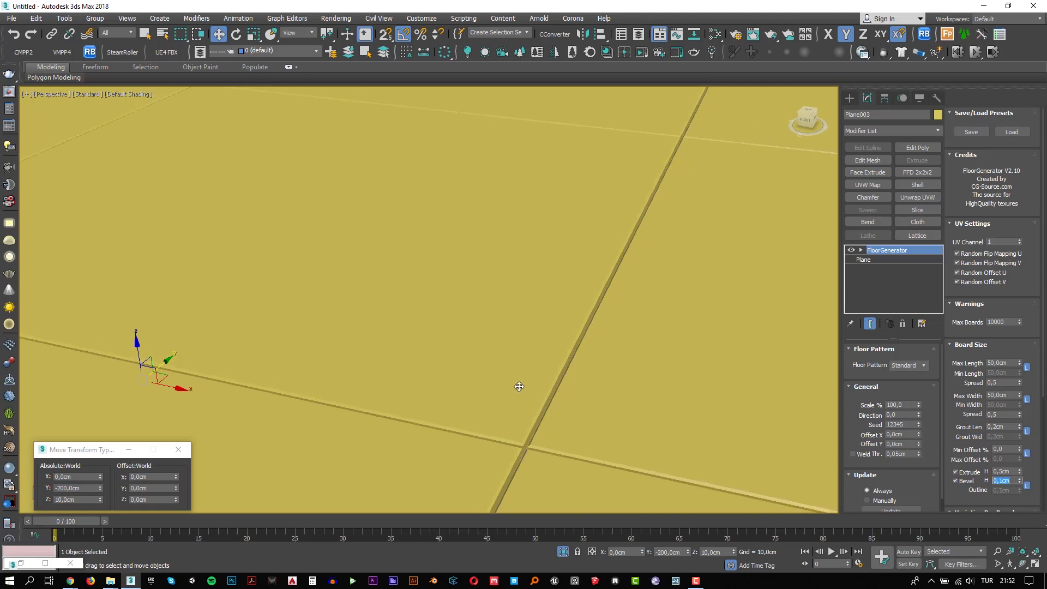
# Step: Reduce the FloorGenerator grout length of the floor boards to 0,1 cm
pyautogui.scroll(1, 519, 387)
pyautogui.scroll(2, 570, 431)
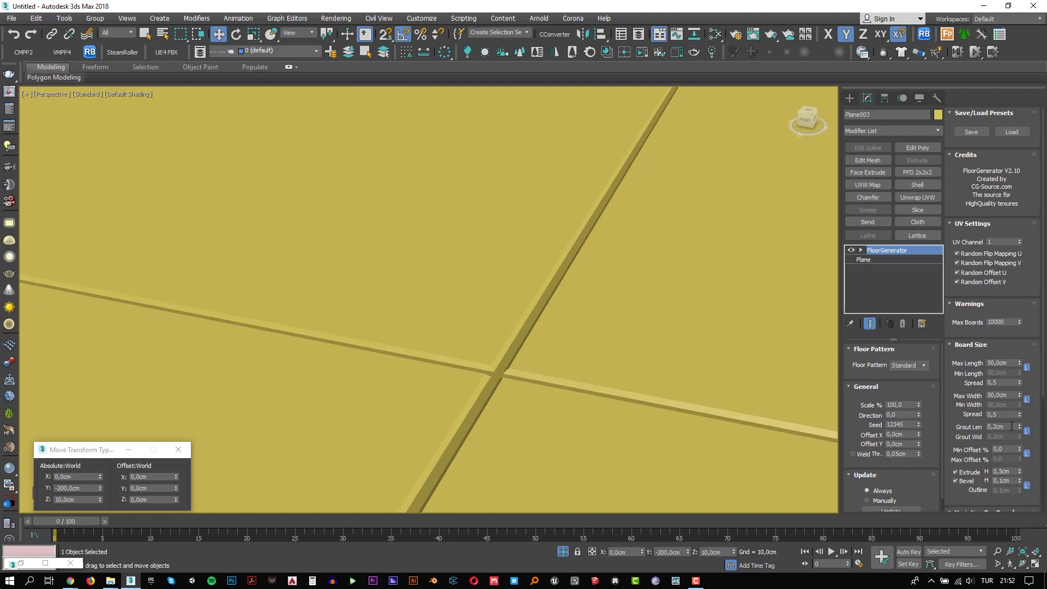
pyautogui.doubleClick(1010, 427)
pyautogui.write('0,1')
pyautogui.press('Return')
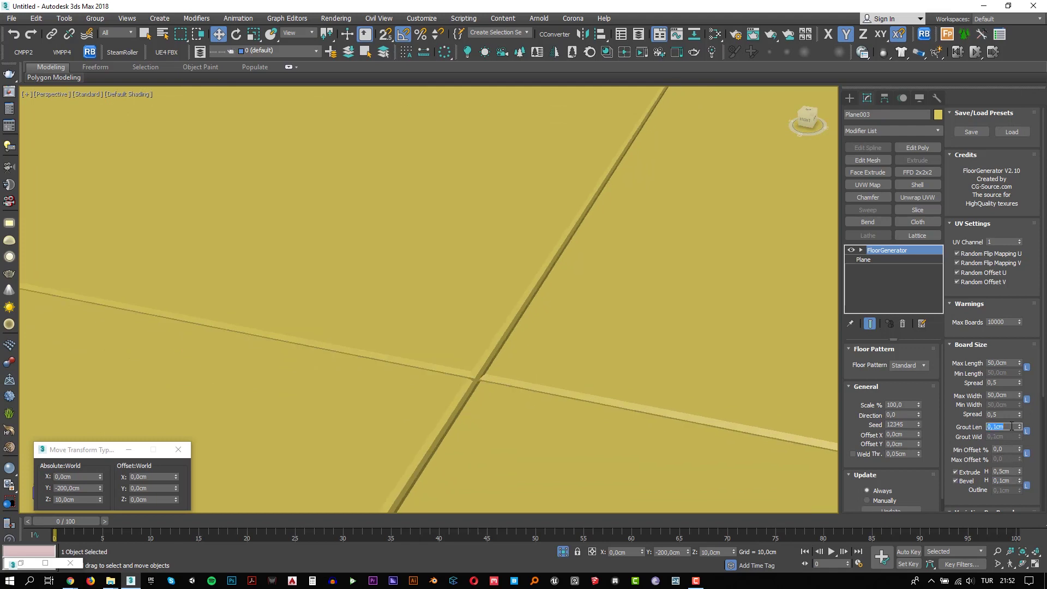
# Step: Inspect the whole floor from top and perspective views
pyautogui.moveTo(470, 347); pyautogui.dragTo(470, 371, button='middle')
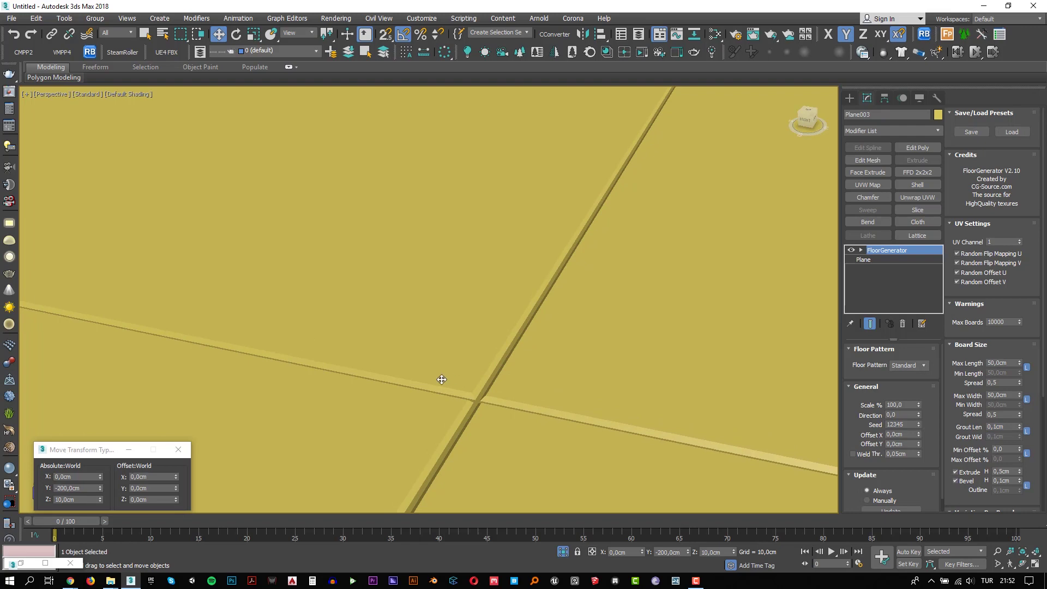
pyautogui.scroll(-3, 410, 388)
pyautogui.scroll(-2, 410, 388)
pyautogui.press('t')
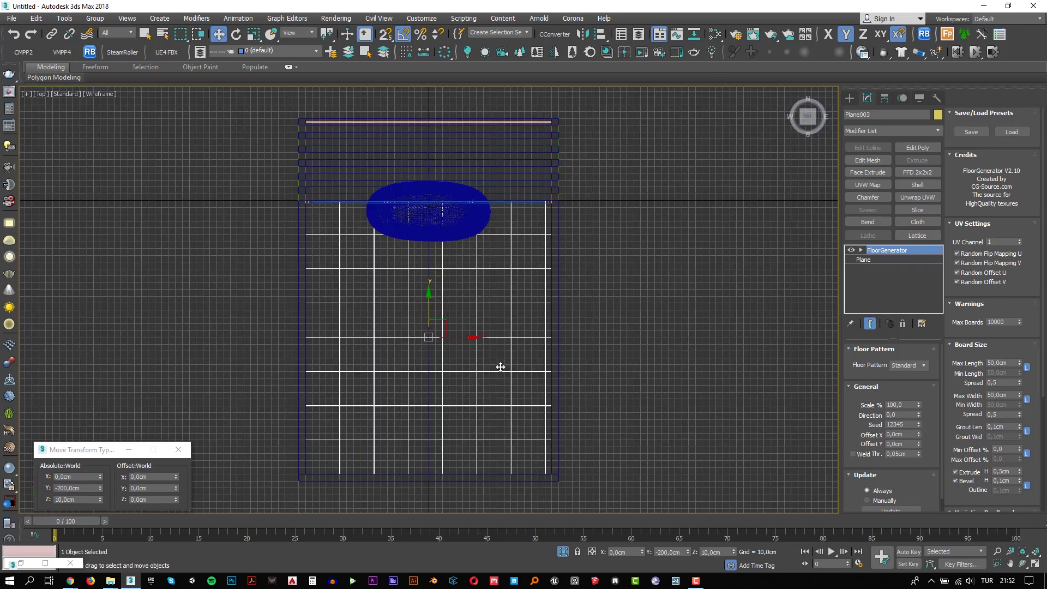
pyautogui.scroll(2, 499, 367)
pyautogui.scroll(-2, 475, 264)
pyautogui.scroll(-1, 510, 305)
pyautogui.press('p')
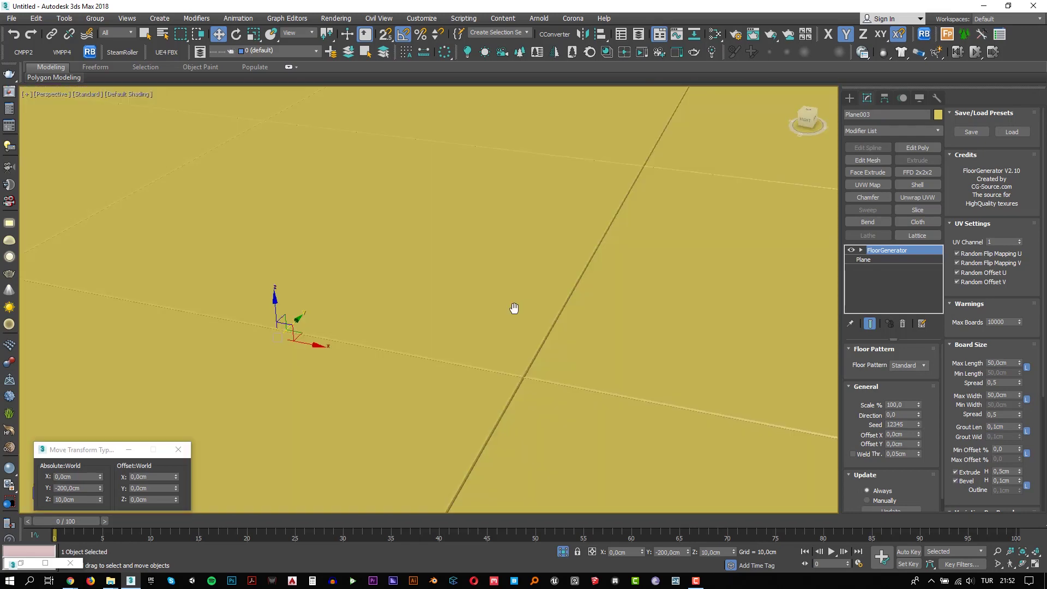
pyautogui.scroll(-3, 518, 349)
pyautogui.scroll(-1, 516, 357)
pyautogui.scroll(-2, 520, 382)
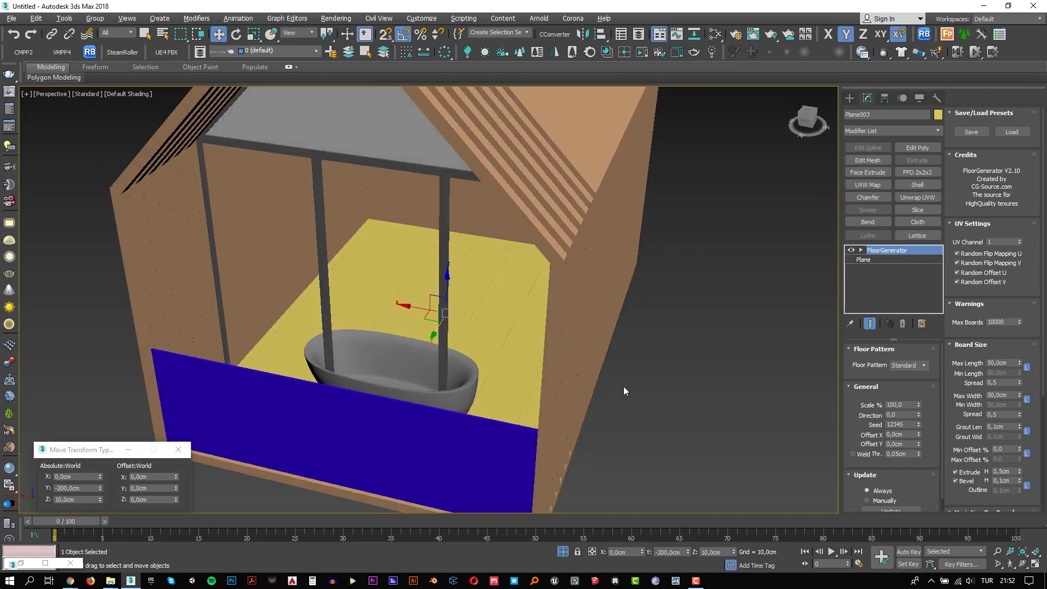
pyautogui.scroll(-2, 503, 400)
# Step: Select both bathtub parts and move them along Y further back across the floor
pyautogui.keyDown('alt'); pyautogui.moveTo(503, 401); pyautogui.dragTo(464, 394, button='middle'); pyautogui.keyUp('alt')
pyautogui.scroll(2, 482, 398)
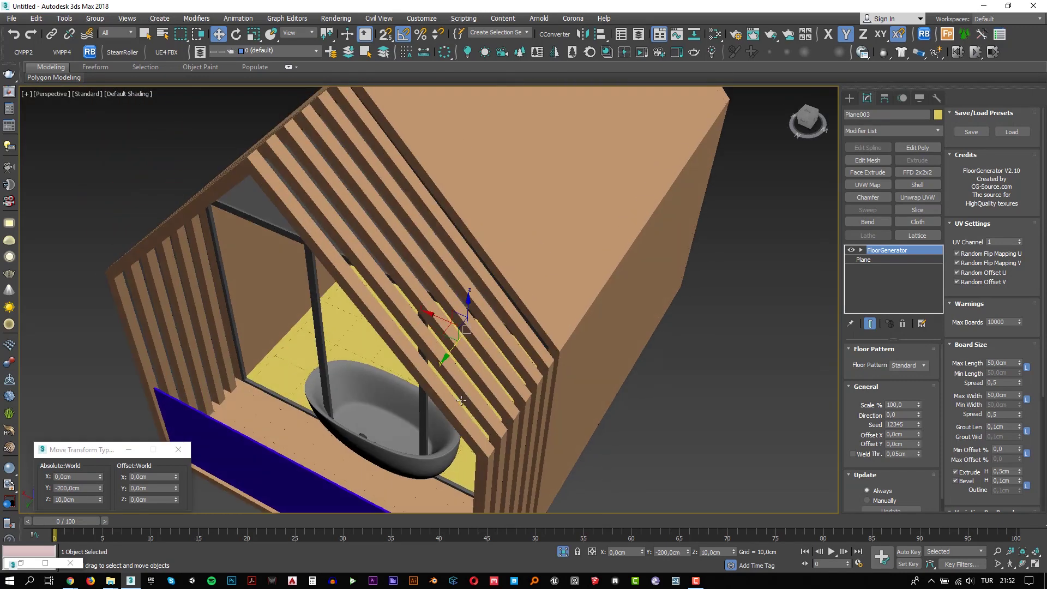
pyautogui.scroll(2, 462, 394)
pyautogui.scroll(2, 456, 393)
pyautogui.click(447, 395)
pyautogui.scroll(3, 407, 365)
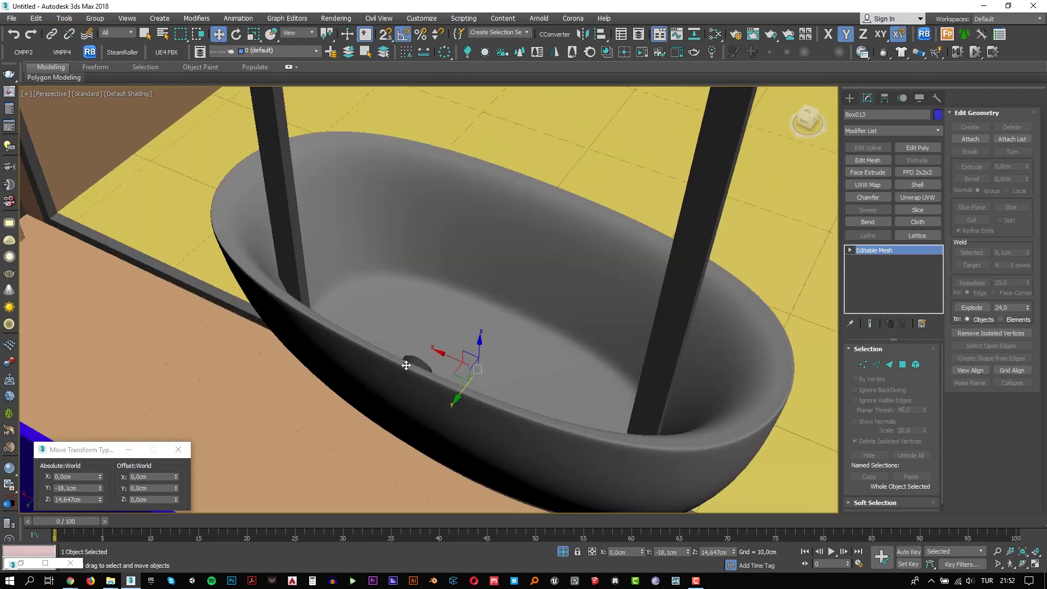
pyautogui.keyDown('ctrl'); pyautogui.click(416, 361); pyautogui.keyUp('ctrl')
pyautogui.moveTo(440, 381); pyautogui.dragTo(531, 321)
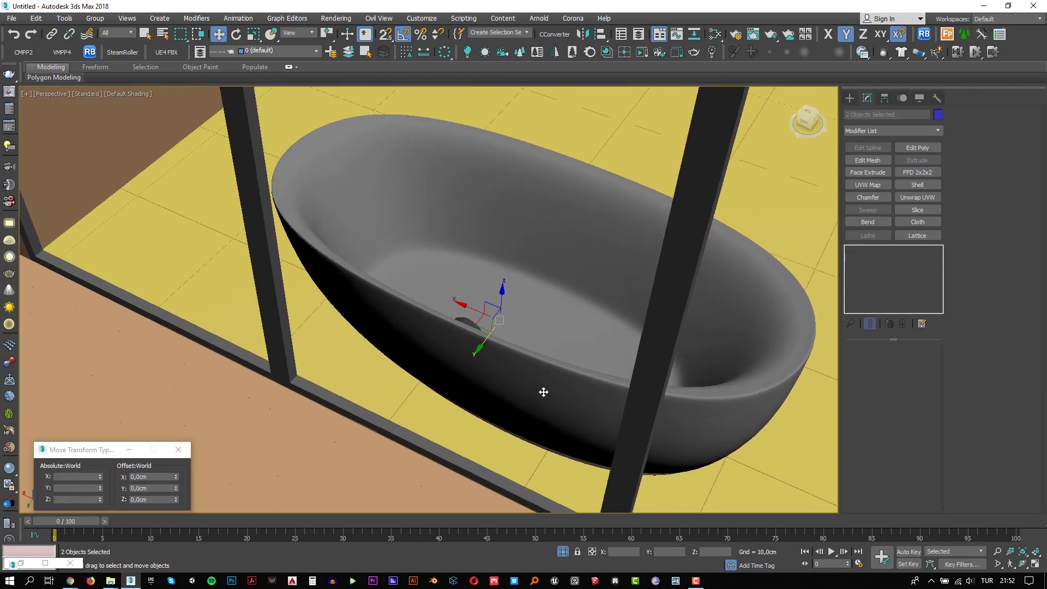
pyautogui.press('t')
pyautogui.press('z')
pyautogui.scroll(-2, 535, 416)
# Step: Copy Material #30 into Material #31, give it a tan diffuse colour, and assign it to the floor
pyautogui.scroll(-2, 535, 416)
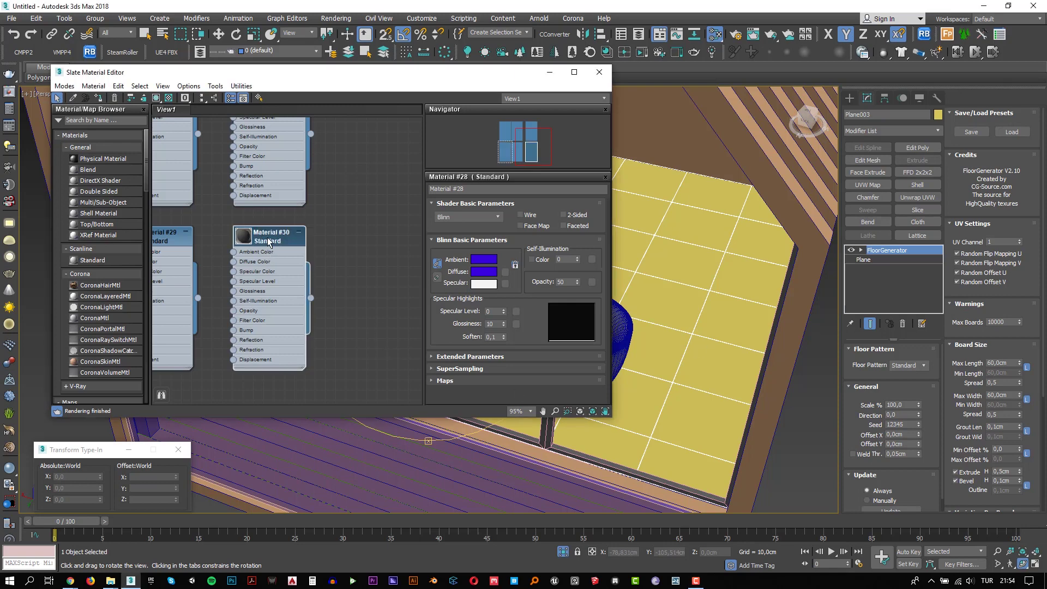
pyautogui.keyDown('shift'); pyautogui.moveTo(263, 236); pyautogui.dragTo(359, 242); pyautogui.keyUp('shift')
pyautogui.doubleClick(359, 242)
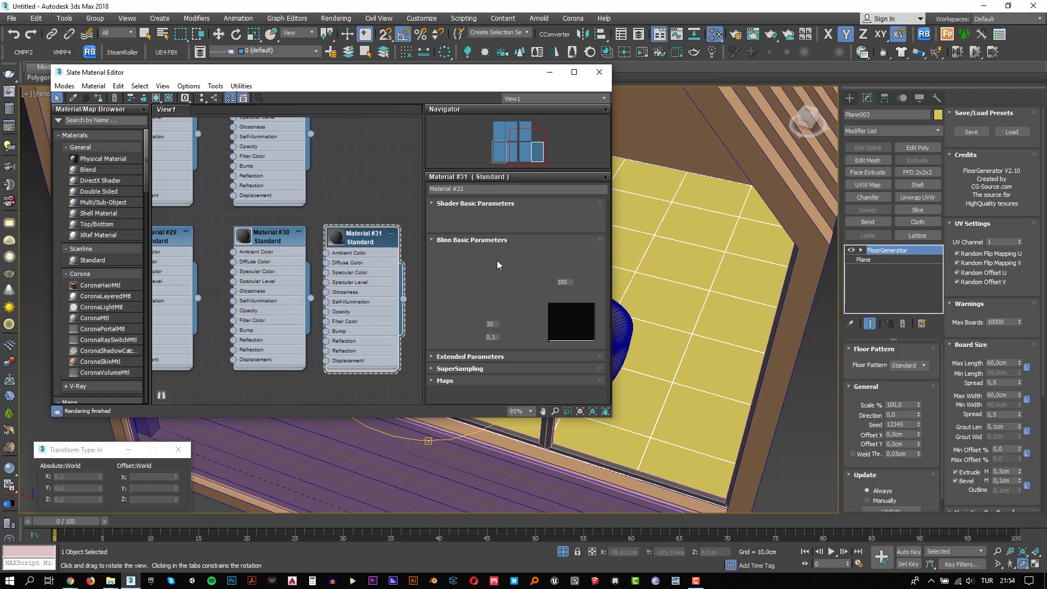
pyautogui.click(484, 271)
pyautogui.moveTo(230, 80); pyautogui.dragTo(229, 72)
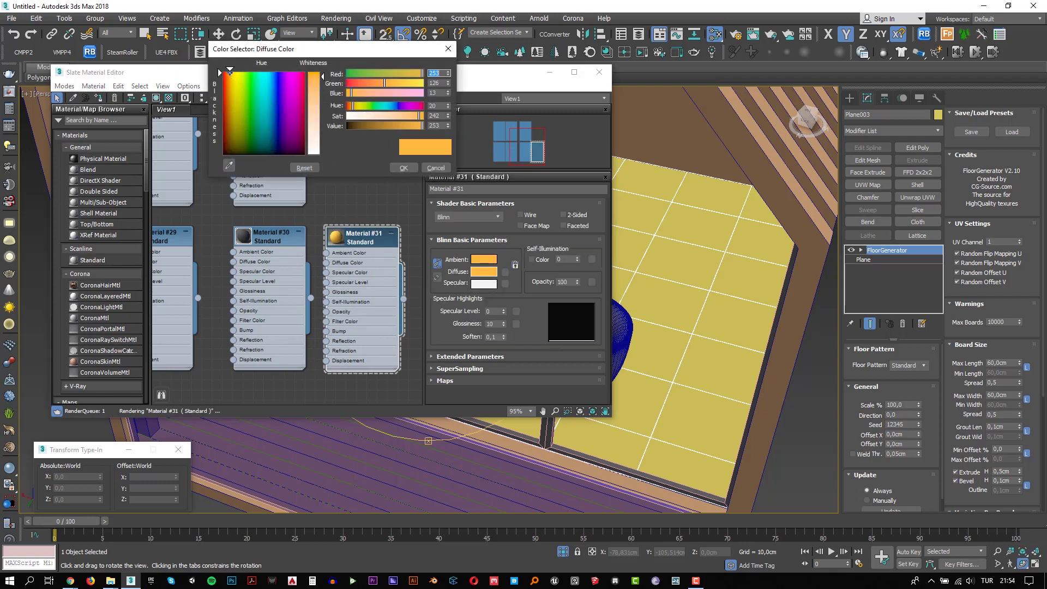
pyautogui.moveTo(322, 76); pyautogui.dragTo(321, 107)
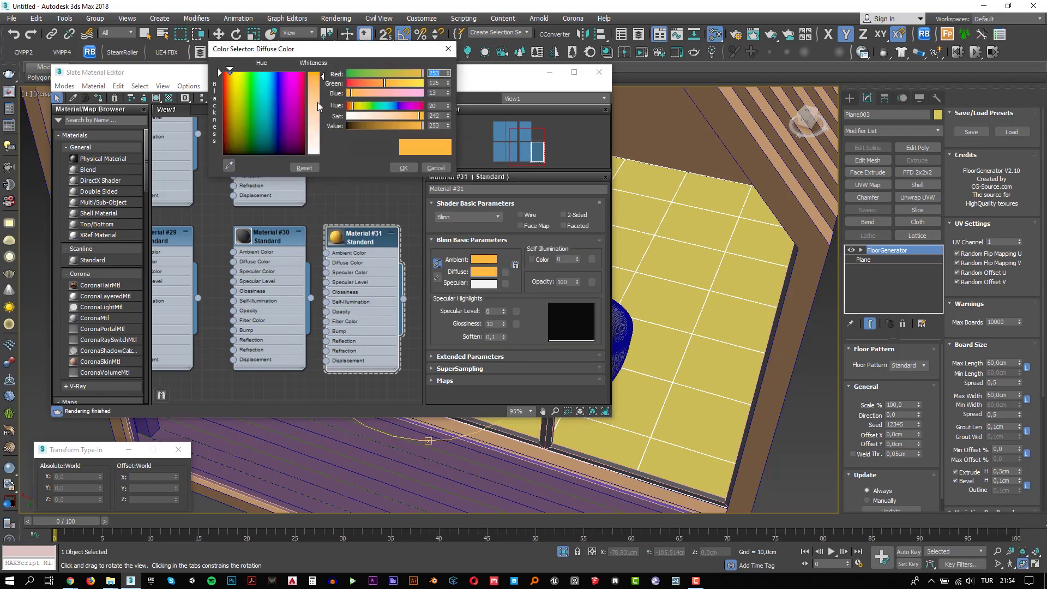
pyautogui.click(399, 127)
pyautogui.click(404, 167)
pyautogui.click(98, 99)
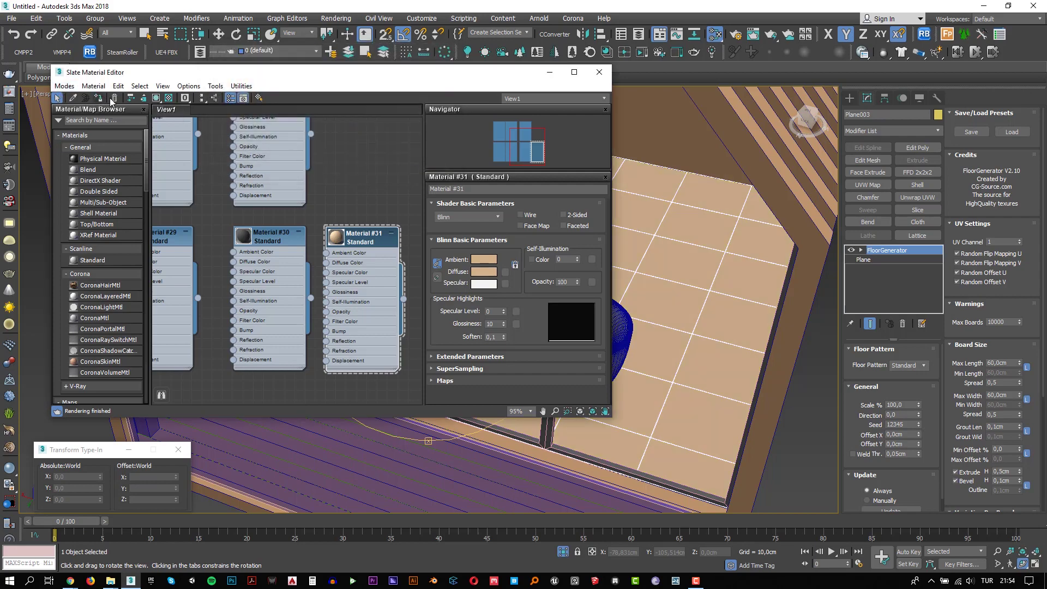
pyautogui.click(549, 72)
pyautogui.scroll(-5, 612, 250)
# Step: Orbit around the house to a side view of the gable
pyautogui.scroll(5, 615, 240)
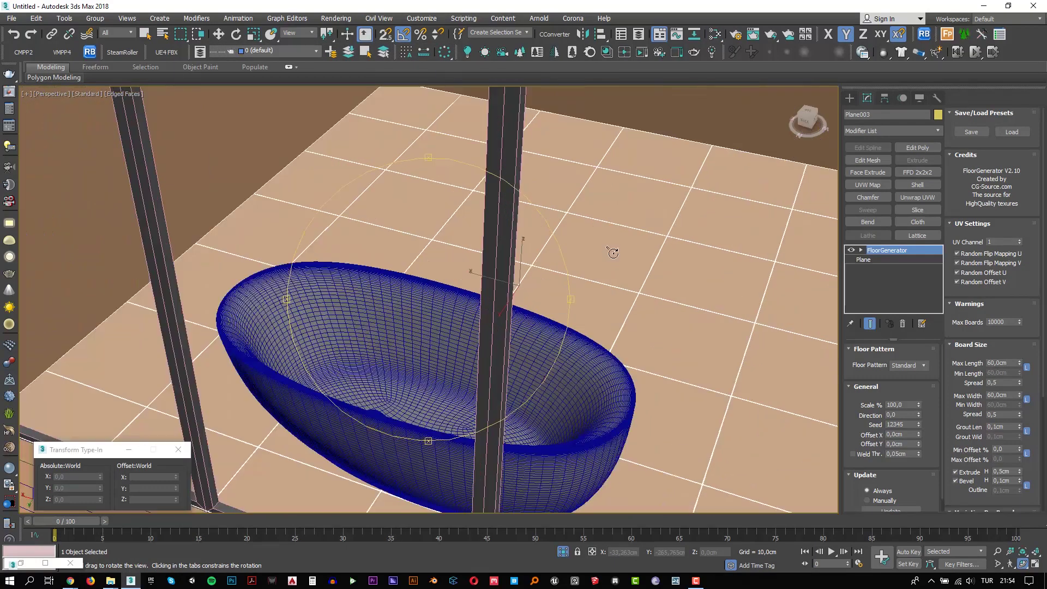
pyautogui.press('w')
pyautogui.moveTo(615, 239); pyautogui.dragTo(636, 263, button='middle')
pyautogui.press('c')
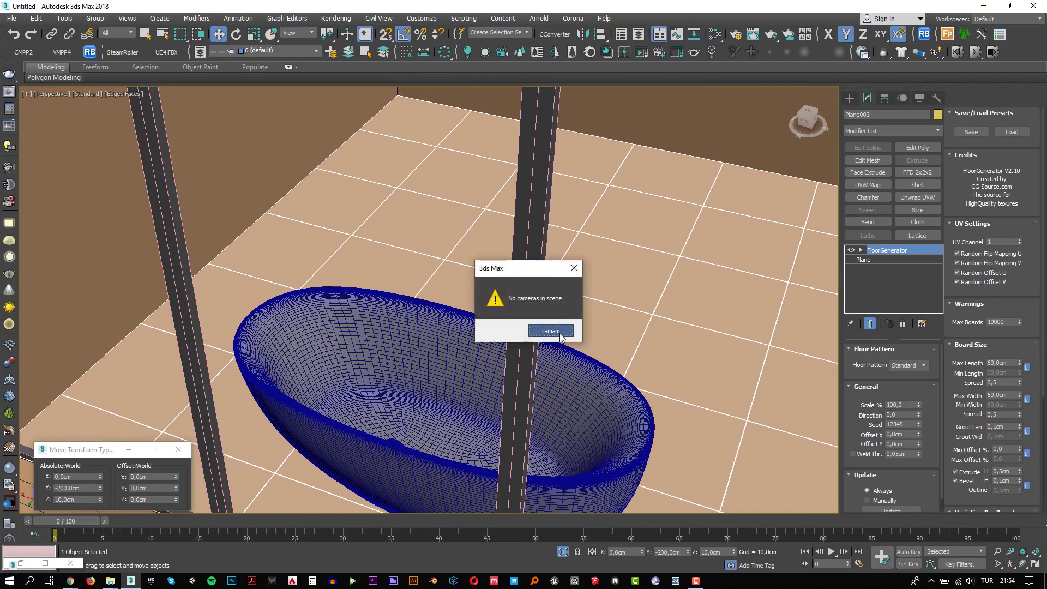
pyautogui.click(549, 331)
pyautogui.moveTo(560, 336); pyautogui.dragTo(568, 321, button='middle')
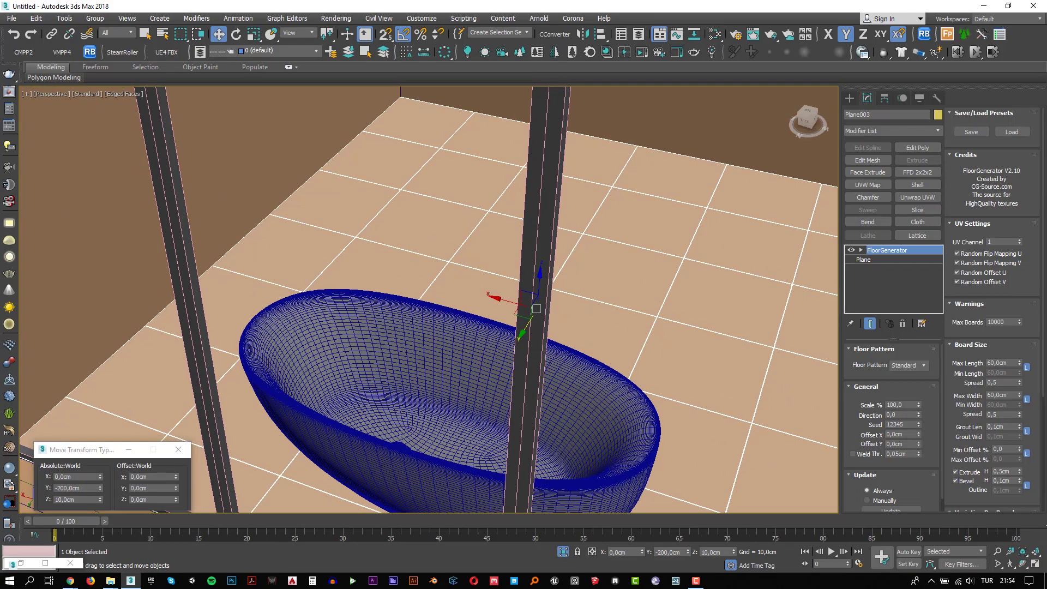
pyautogui.scroll(-10, 102, 307)
pyautogui.moveTo(151, 283)
pyautogui.keyDown('alt'); pyautogui.mouseDown(button='middle')
pyautogui.moveTo(330, 338)
pyautogui.moveTo(382, 327)
pyautogui.mouseUp(button='middle'); pyautogui.keyUp('alt')
pyautogui.scroll(8, 408, 332)
pyautogui.scroll(-5, 409, 332)
pyautogui.scroll(-3, 400, 218)
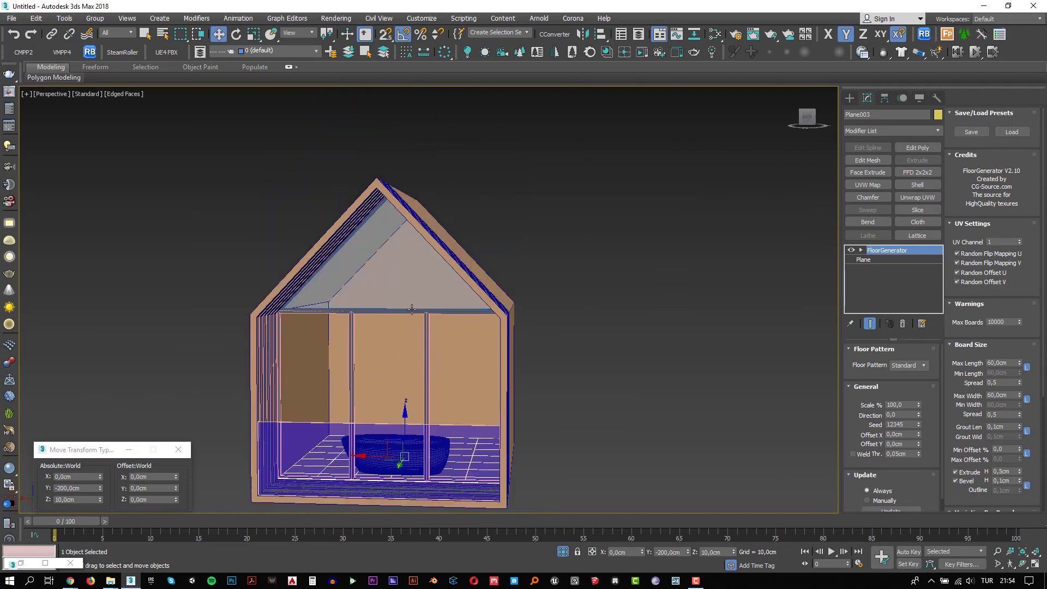
pyautogui.keyDown('alt'); pyautogui.moveTo(400, 218); pyautogui.dragTo(327, 262, button='middle'); pyautogui.keyUp('alt')
pyautogui.scroll(4, 303, 284)
# Step: Select the triangular gable glass pane together with its Line001 frame
pyautogui.click(303, 284)
pyautogui.press('m')
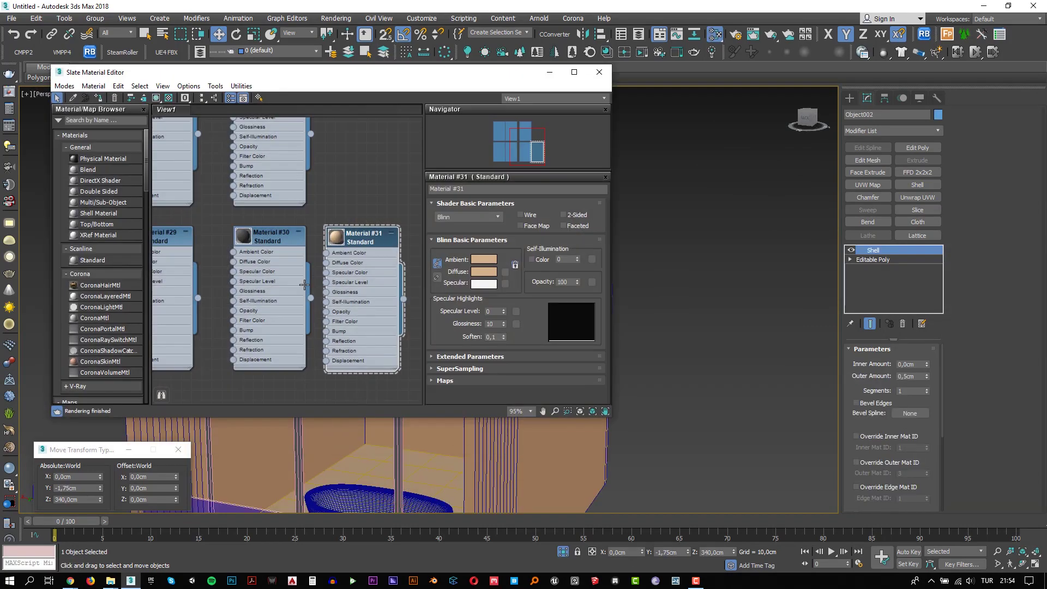
pyautogui.moveTo(273, 72); pyautogui.dragTo(672, 131)
pyautogui.scroll(-3, 327, 273)
pyautogui.scroll(2, 339, 285)
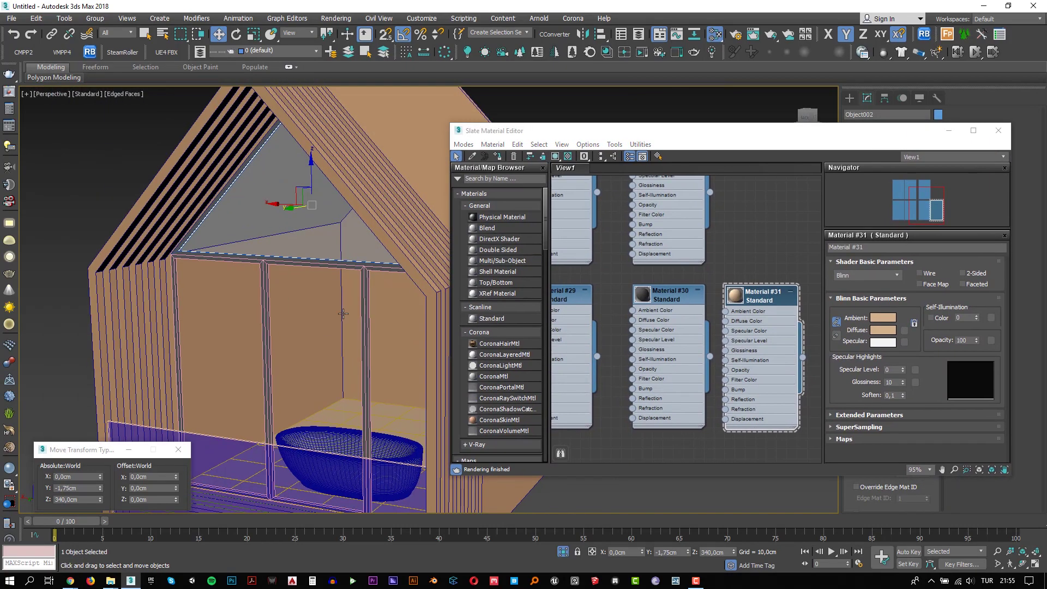
pyautogui.rightClick(339, 286)
pyautogui.click(340, 285)
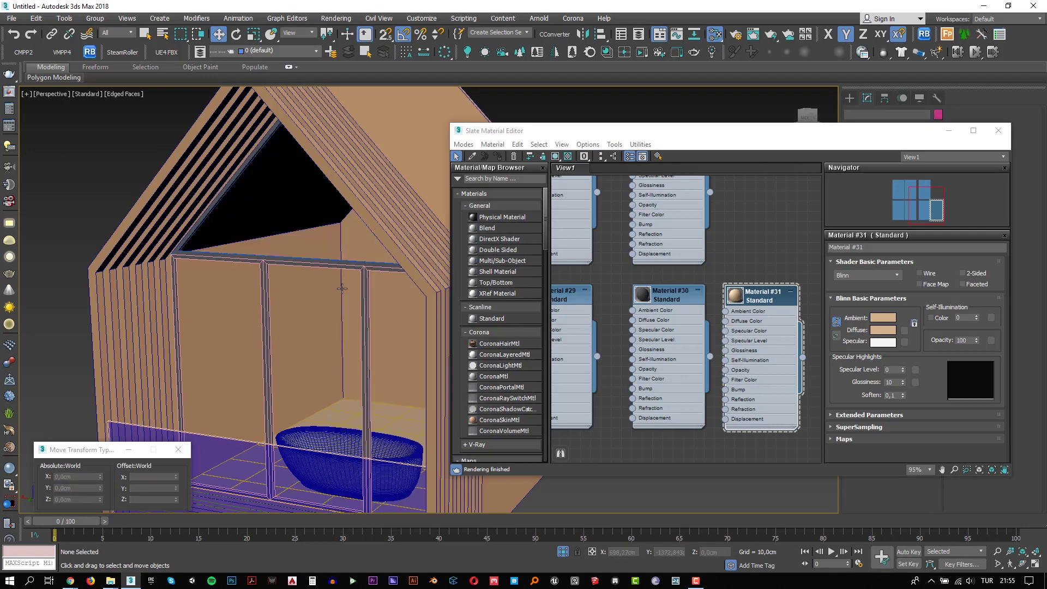
pyautogui.click(318, 238)
pyautogui.rightClick(316, 317)
pyautogui.click(336, 264)
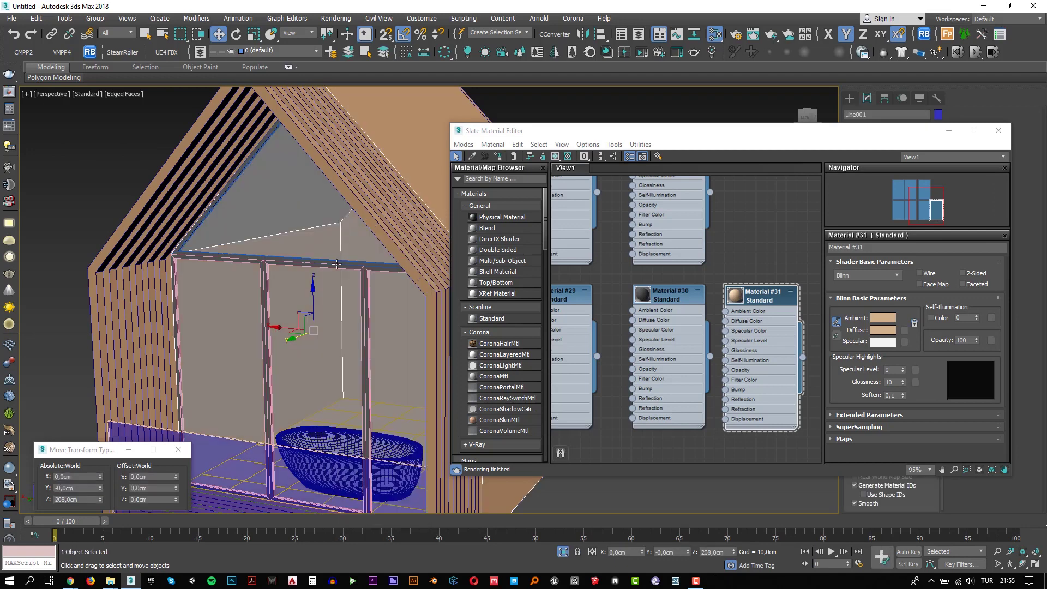
pyautogui.click(321, 324)
pyautogui.keyDown('ctrl'); pyautogui.click(321, 323); pyautogui.keyUp('ctrl')
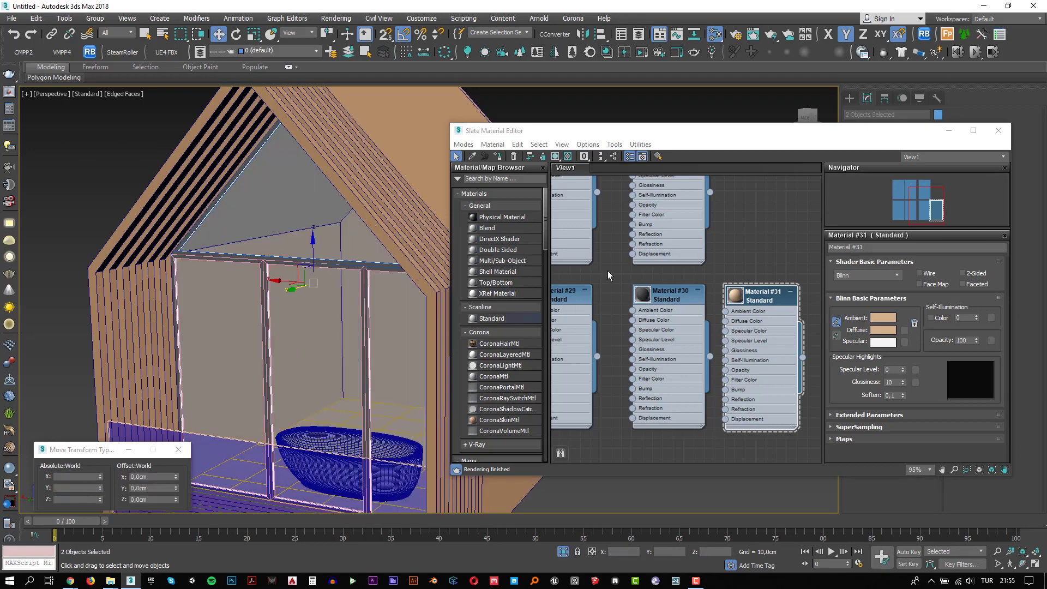
pyautogui.scroll(-2, 658, 236)
# Step: Open the half-transparent Material #25 (opacity 50) for the selected pane and frame
pyautogui.moveTo(627, 305); pyautogui.dragTo(657, 236, button='middle')
pyautogui.scroll(1, 657, 236)
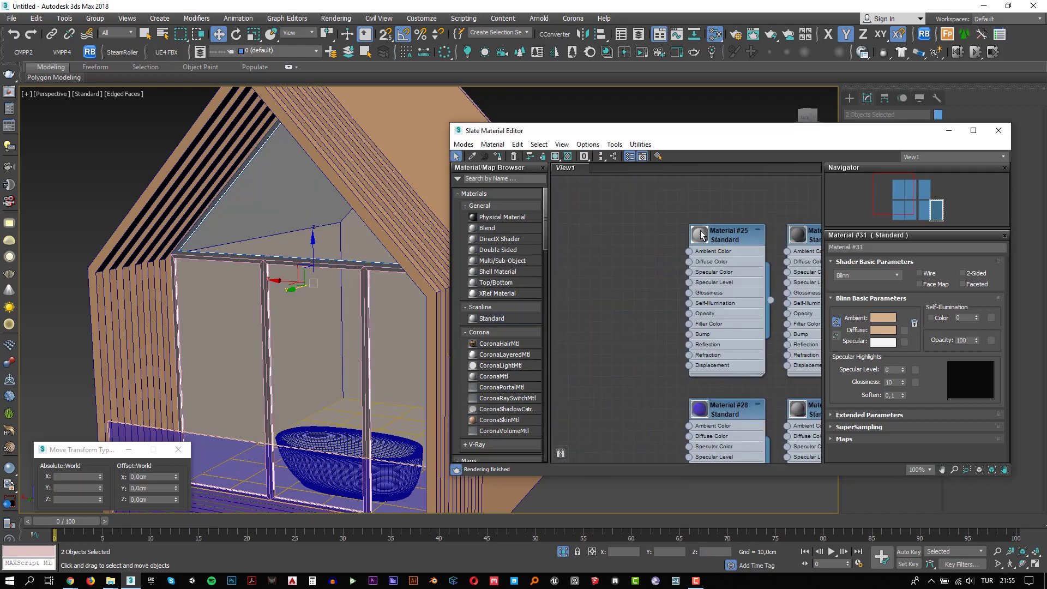
pyautogui.doubleClick(700, 237)
pyautogui.moveTo(718, 237); pyautogui.dragTo(608, 244)
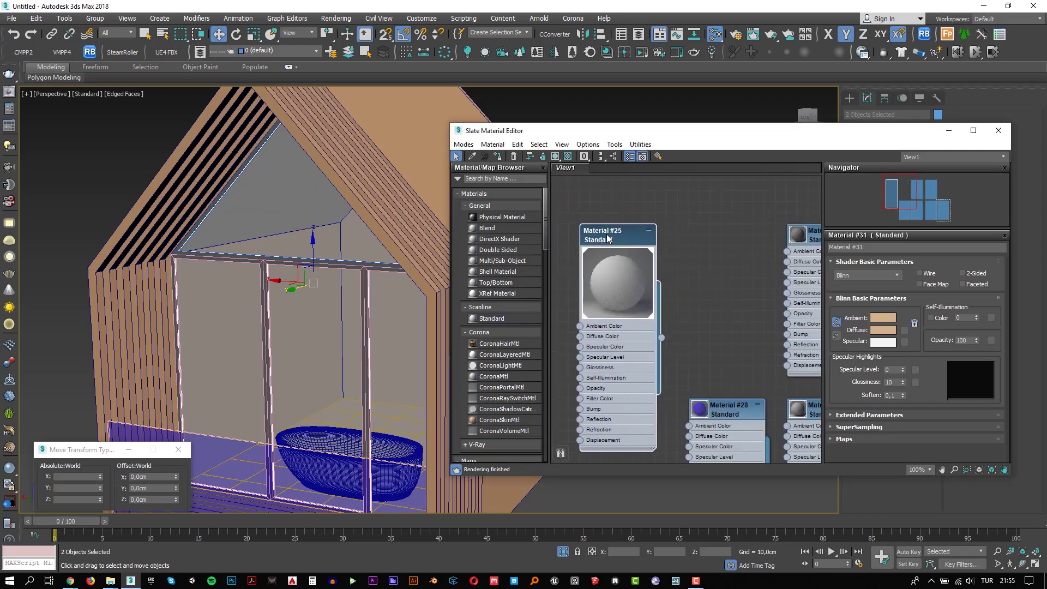
pyautogui.doubleClick(608, 244)
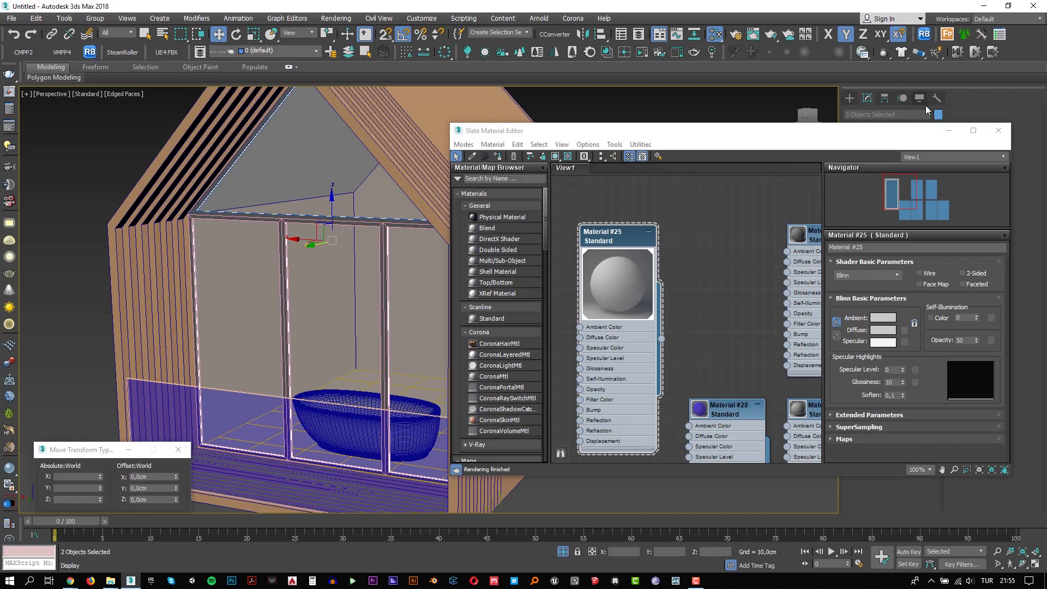
pyautogui.click(949, 131)
pyautogui.moveTo(327, 349)
pyautogui.keyDown('alt'); pyautogui.mouseDown(button='middle')
pyautogui.moveTo(356, 385)
pyautogui.moveTo(372, 329)
pyautogui.moveTo(287, 325)
pyautogui.moveTo(398, 432)
pyautogui.moveTo(436, 351)
pyautogui.mouseUp(button='middle'); pyautogui.keyUp('alt')
pyautogui.scroll(3, 355, 385)
pyautogui.scroll(3, 385, 369)
pyautogui.scroll(-10, 374, 351)
pyautogui.scroll(3, 564, 358)
pyautogui.moveTo(564, 358)
pyautogui.keyDown('alt'); pyautogui.mouseDown(button='middle')
pyautogui.moveTo(587, 303)
pyautogui.moveTo(574, 344)
pyautogui.mouseUp(button='middle'); pyautogui.keyUp('alt')
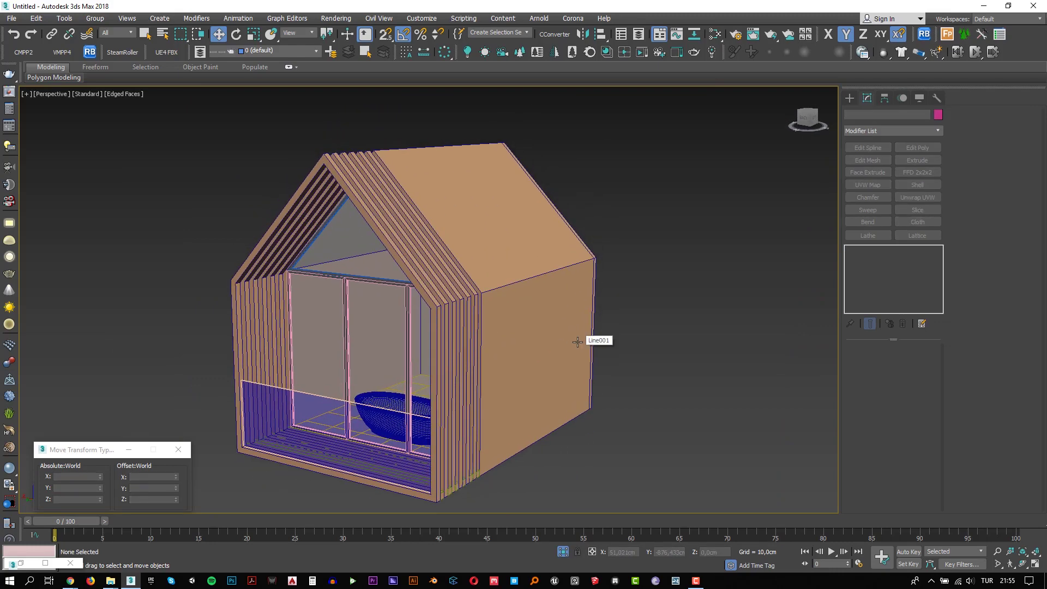
# Step: Save the scene under the new name 'bathroom' in the Youtube\Video_224_Lumion_9.5_Bathroom folder
pyautogui.hotkey('ctrl', 's')
pyautogui.click(128, 39)
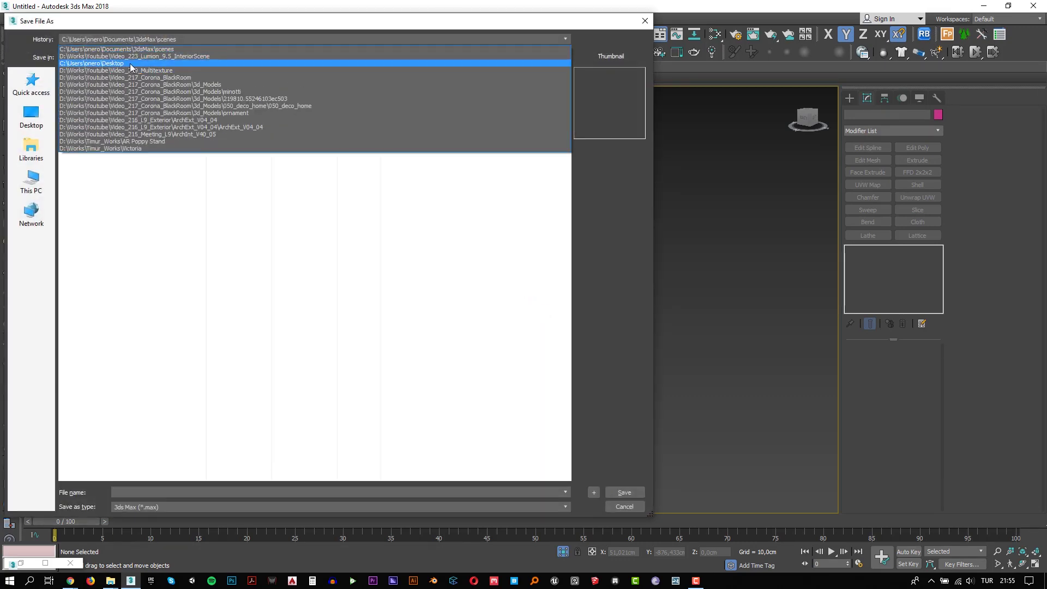
pyautogui.click(137, 56)
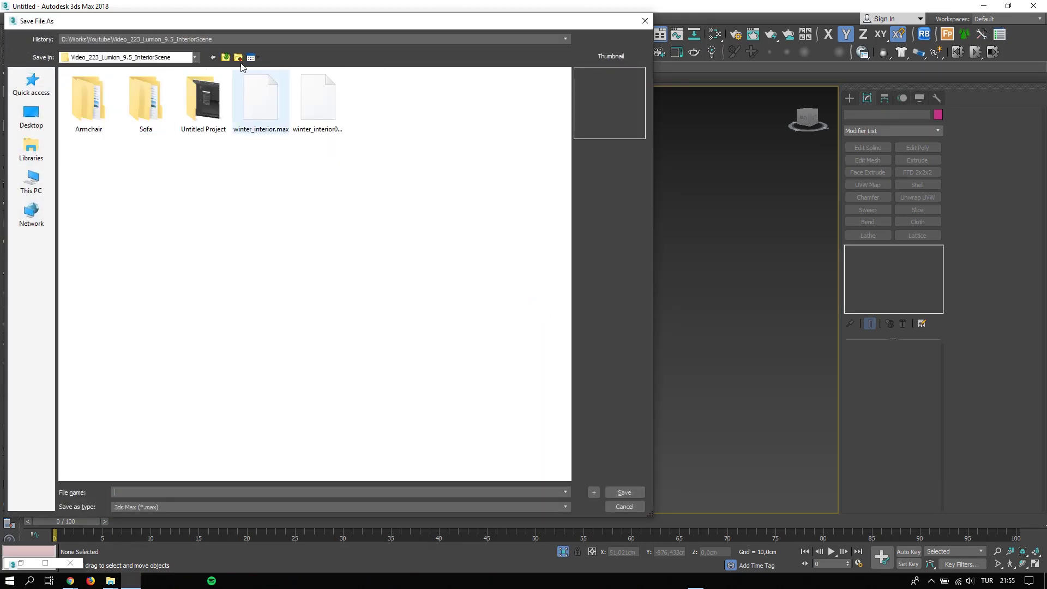
pyautogui.click(239, 58)
pyautogui.doubleClick(128, 98)
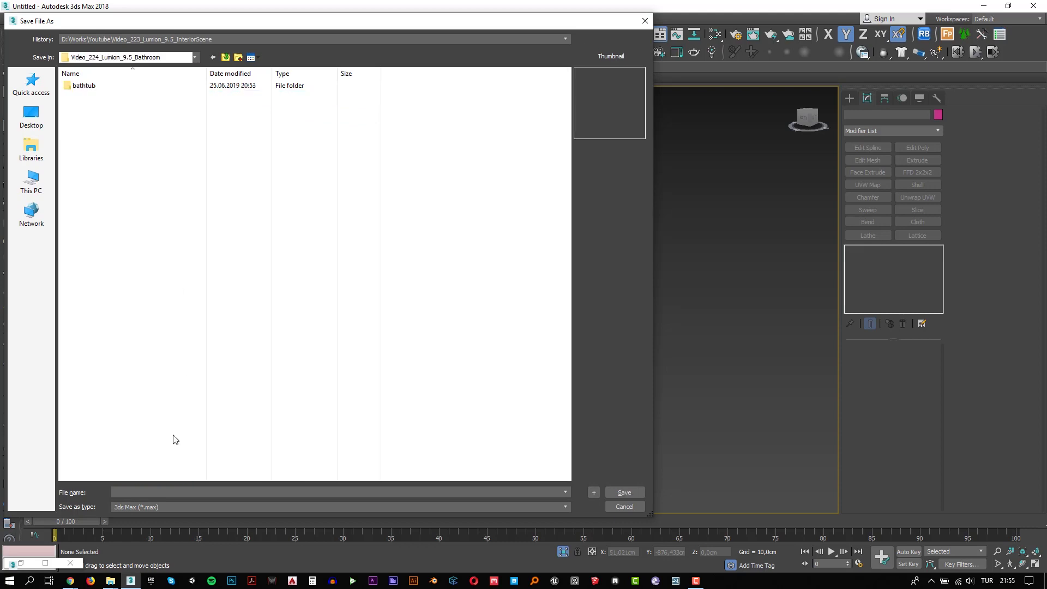
pyautogui.write('bath')
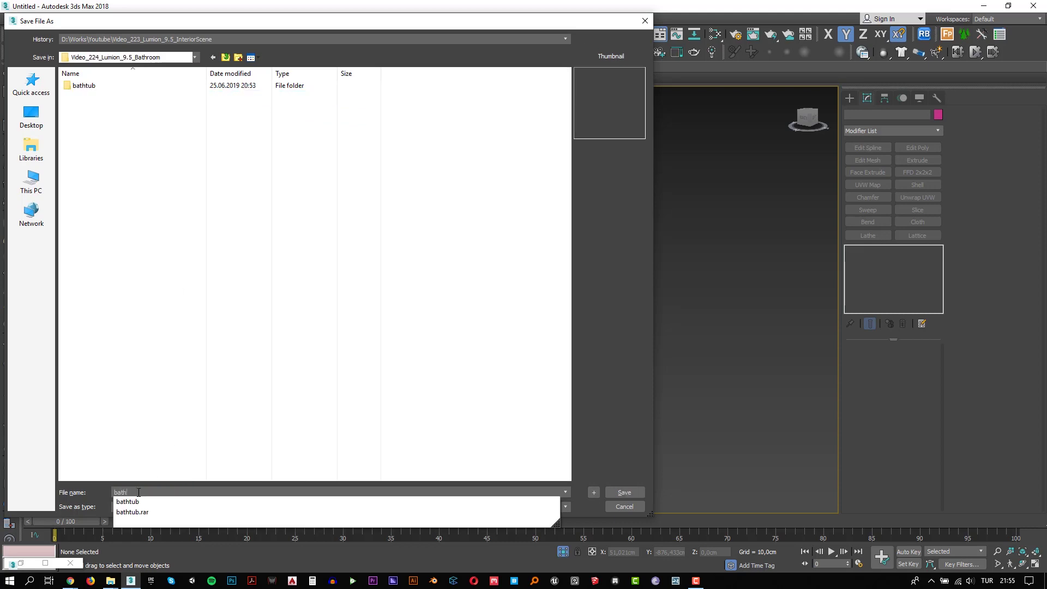
pyautogui.write('room')
pyautogui.press('Return')
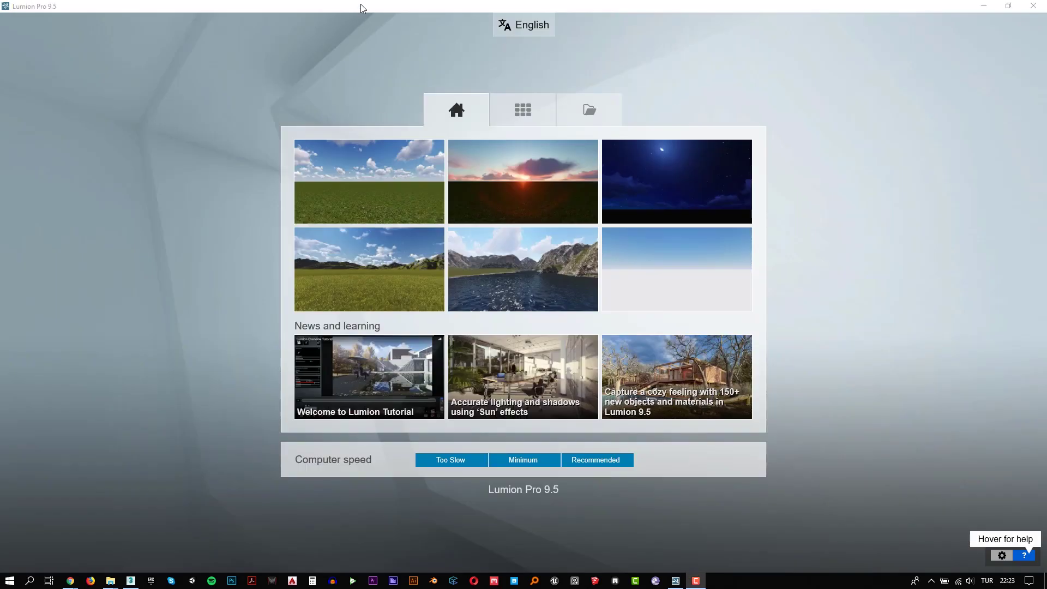
# Step: Start a new scene from the Mountain Range template
pyautogui.click(378, 258)
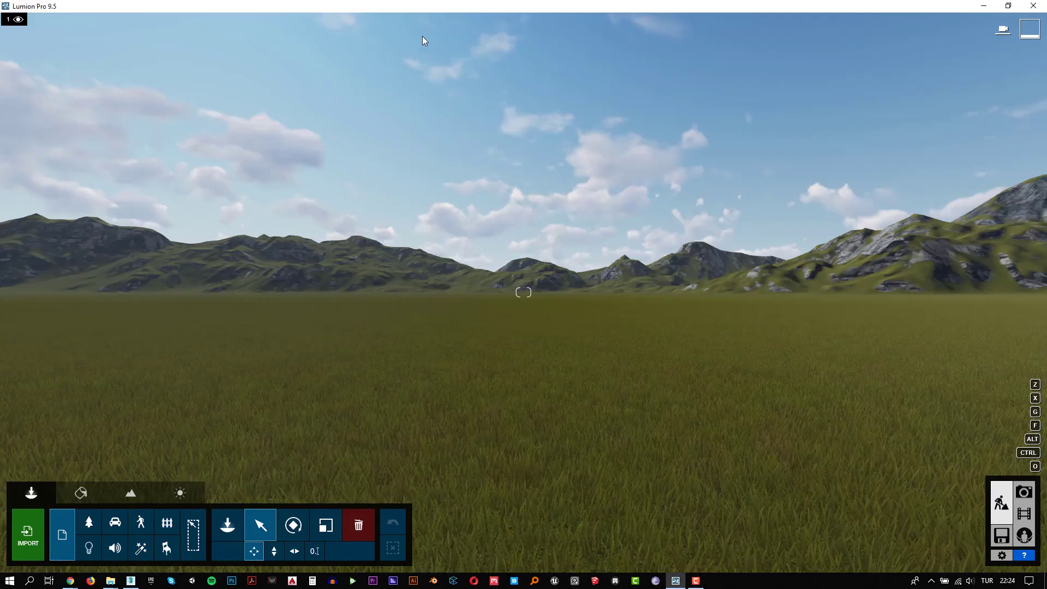
# Step: Switch off the Landscape Grass
pyautogui.click(137, 492)
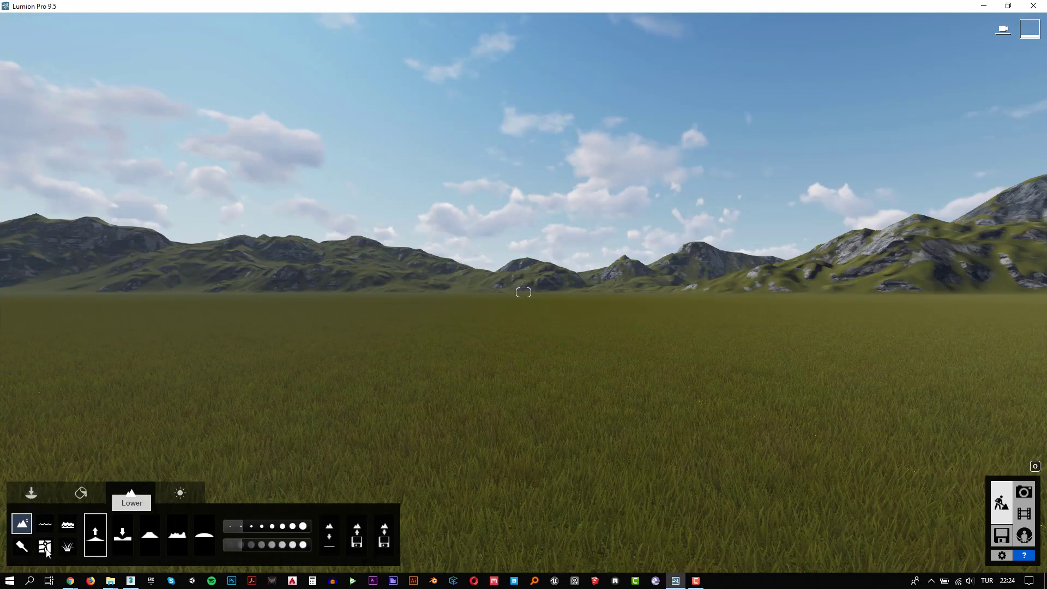
pyautogui.click(66, 550)
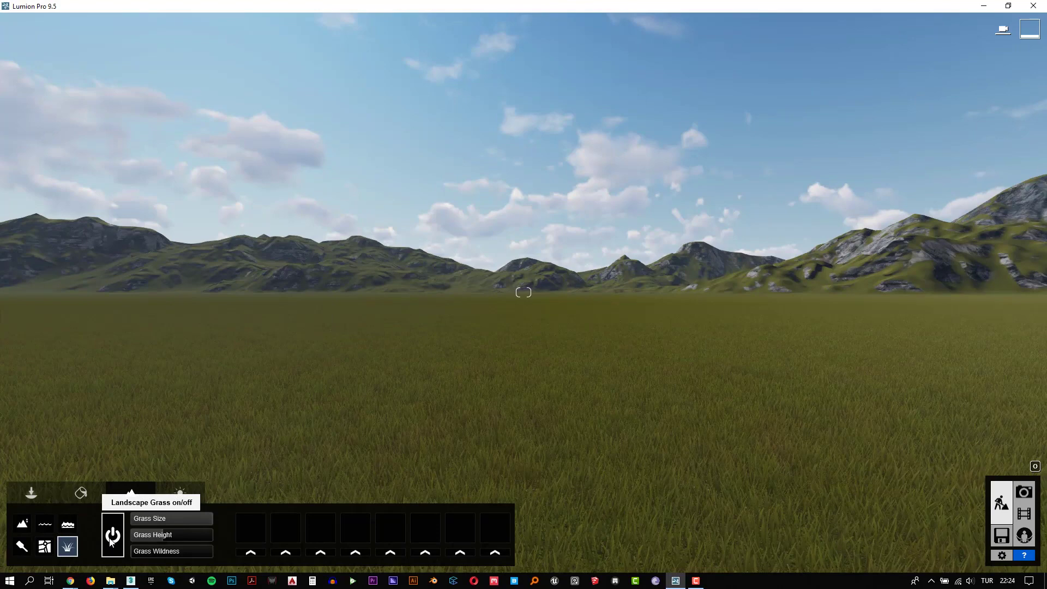
pyautogui.click(112, 537)
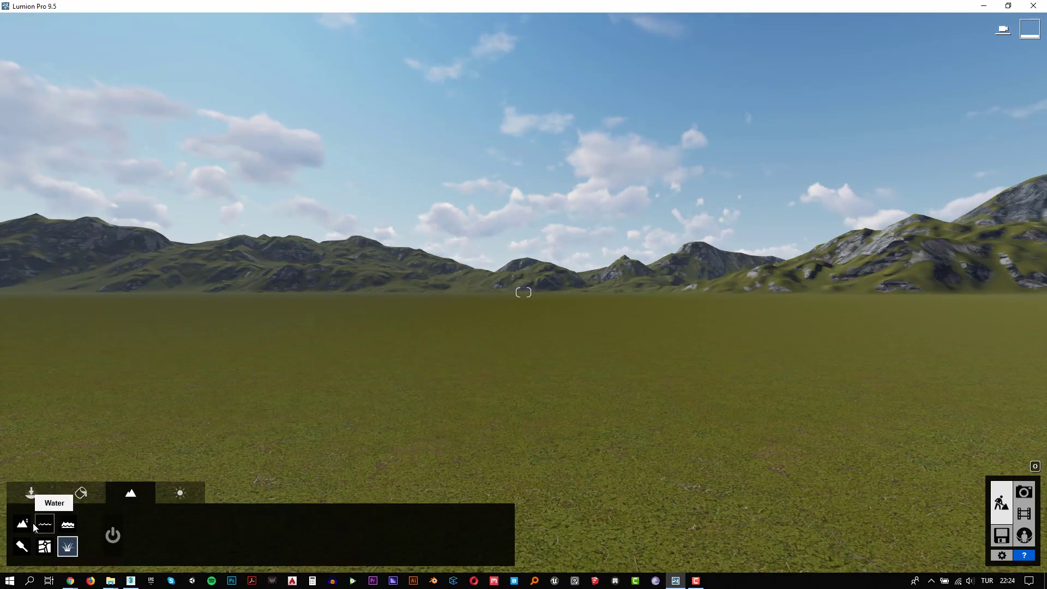
# Step: Apply the snowy landscape preset to the terrain
pyautogui.click(22, 546)
pyautogui.click(333, 541)
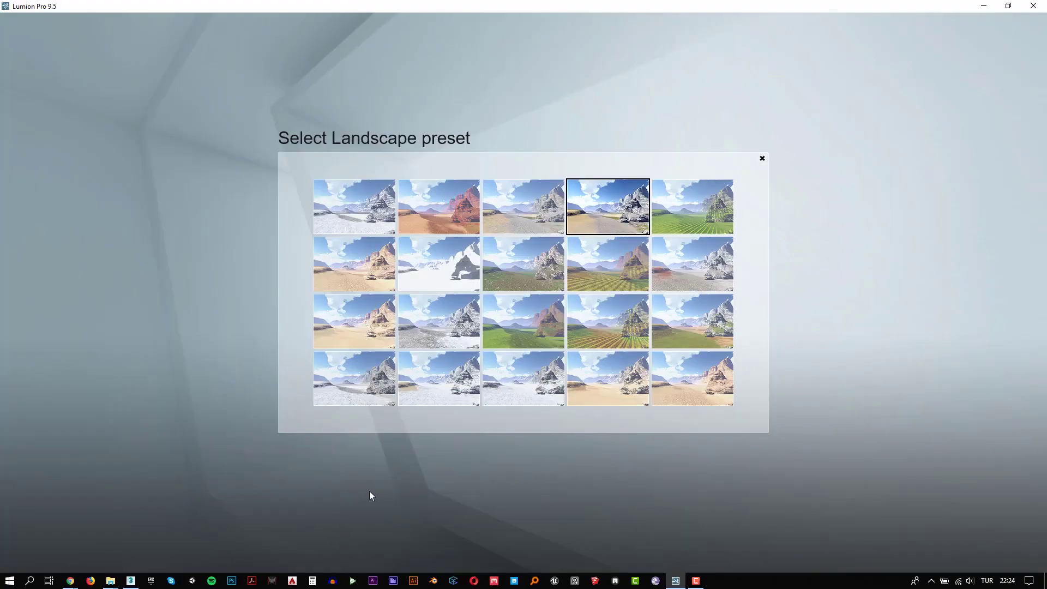
pyautogui.click(456, 391)
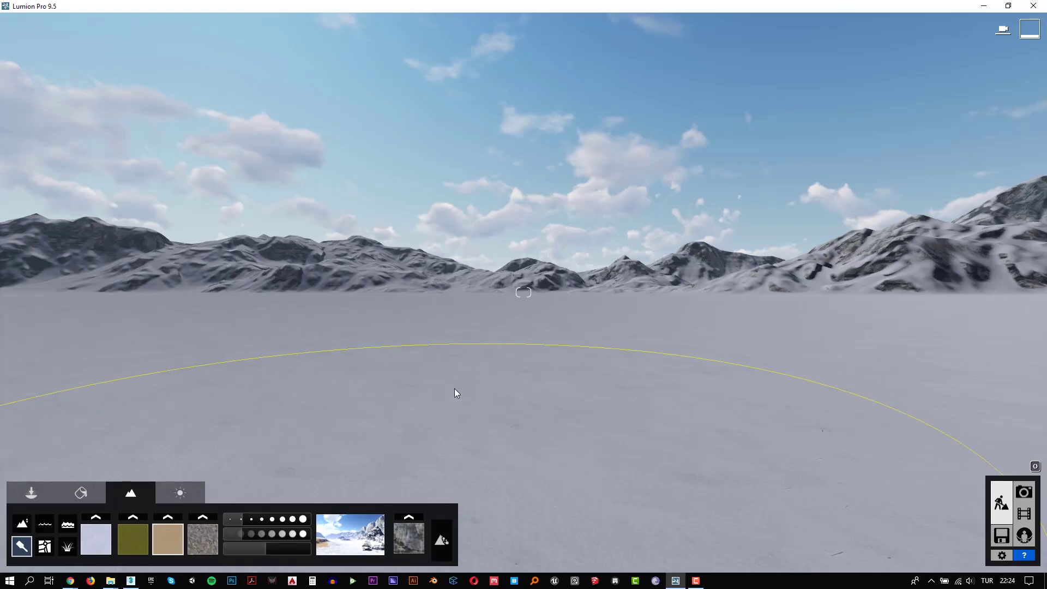
pyautogui.click(31, 492)
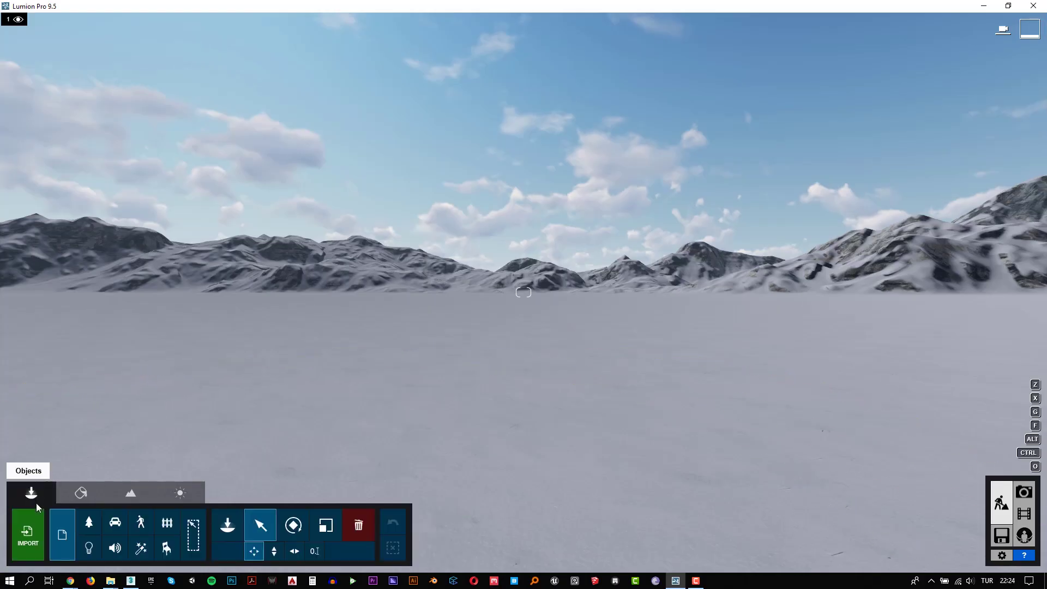
# Step: Import bathroom.max from the Video_224 Bathroom folder as a new model
pyautogui.click(40, 534)
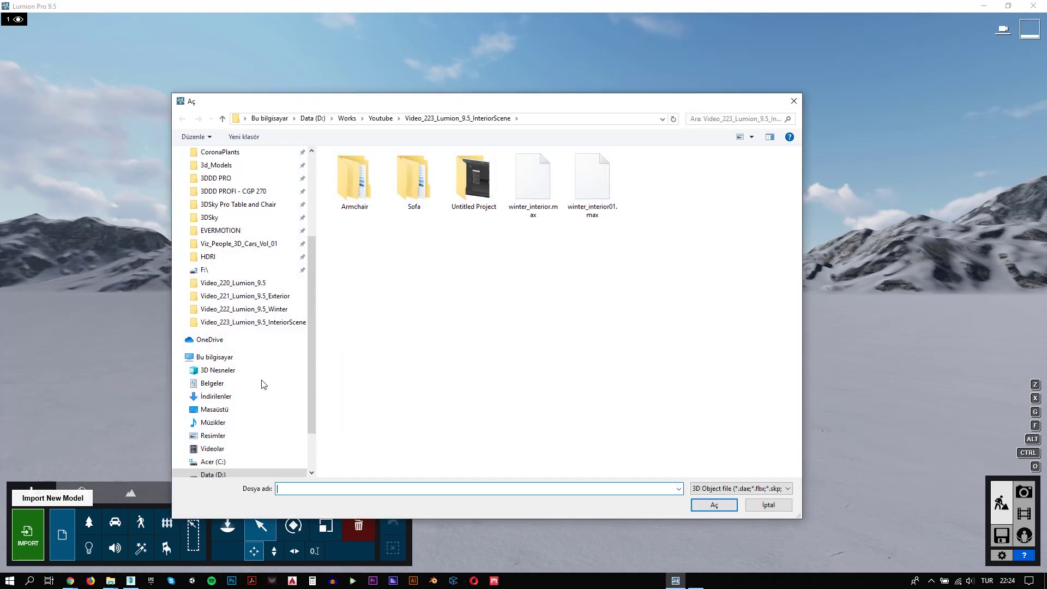
pyautogui.click(389, 119)
pyautogui.doubleClick(371, 178)
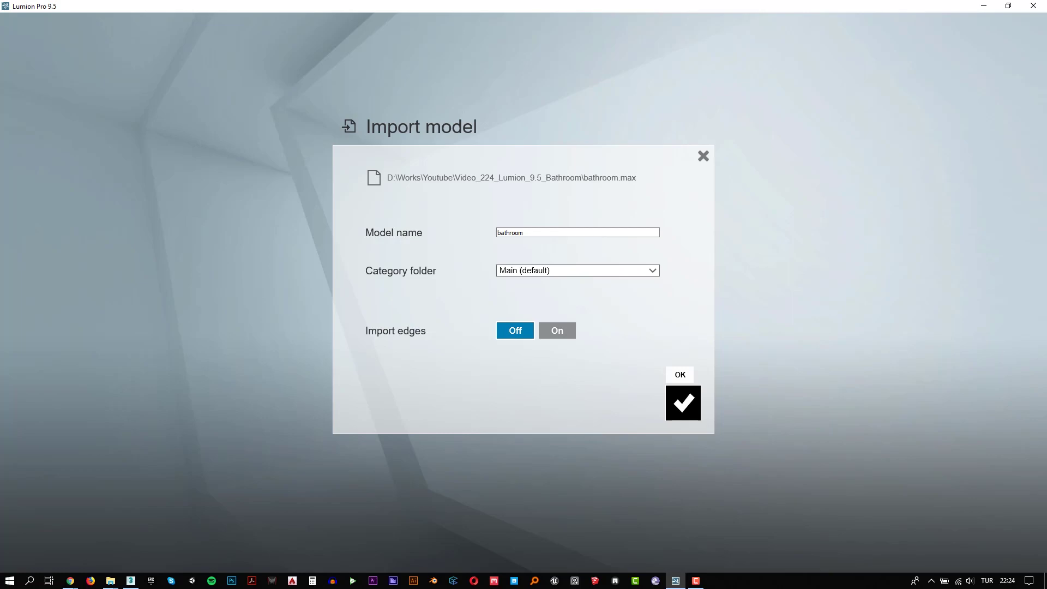
pyautogui.click(683, 403)
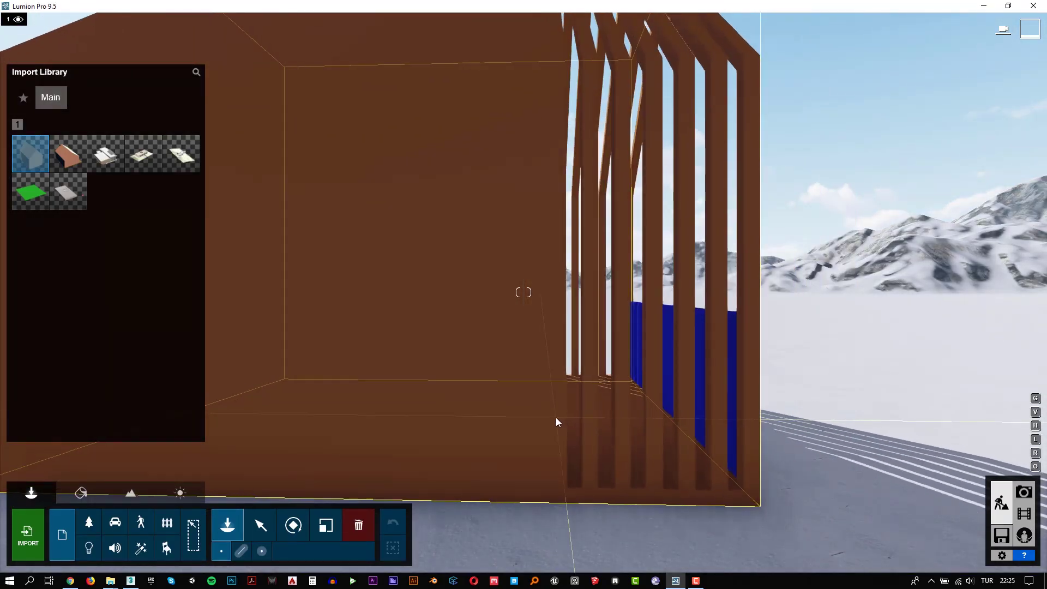
# Step: Place the bathroom model in the scene and lift it vertically above the snow
pyautogui.click(555, 420)
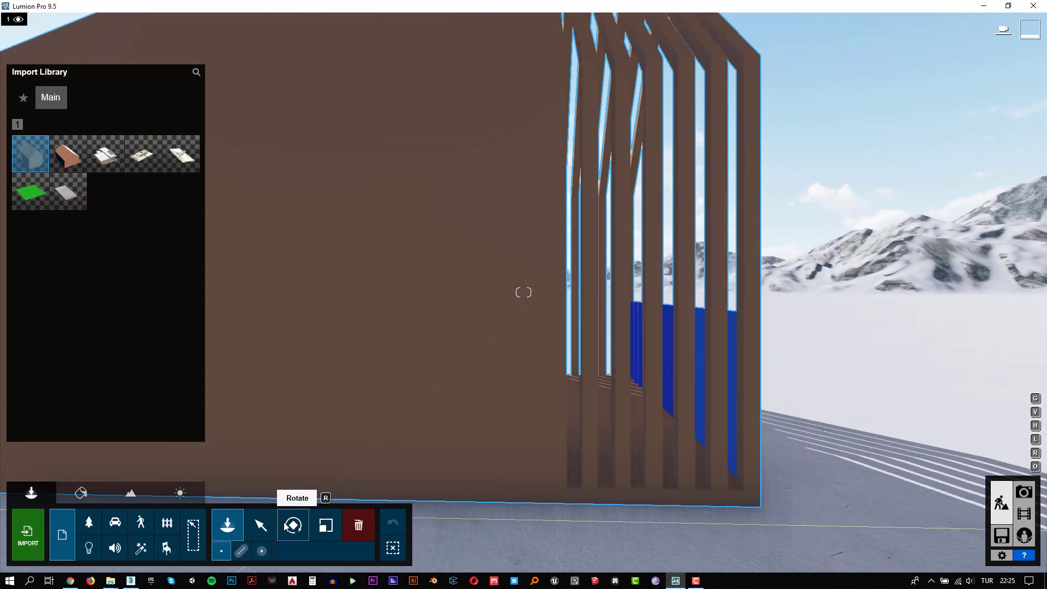
pyautogui.click(261, 525)
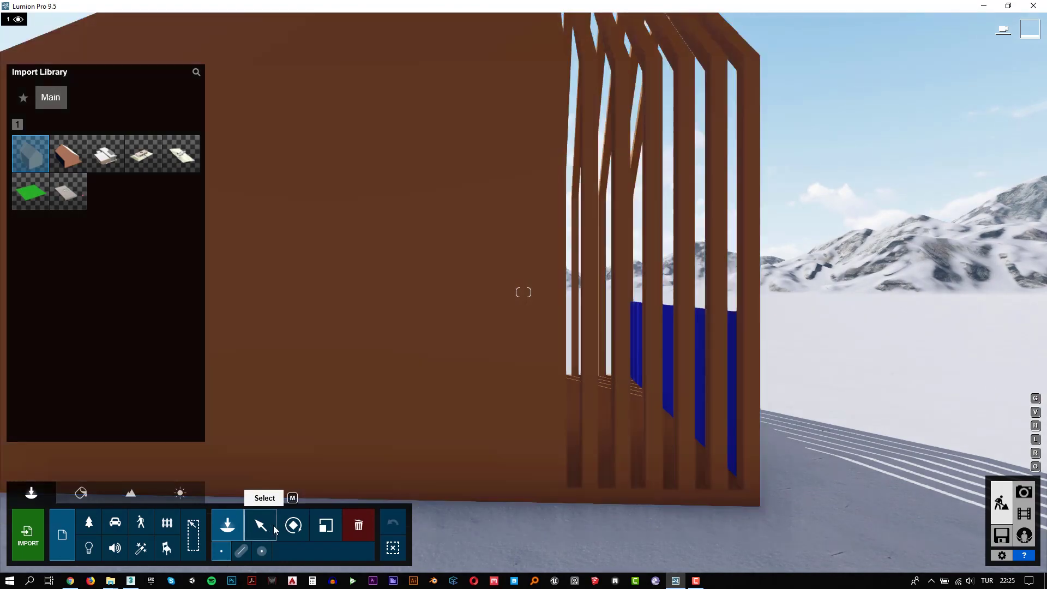
pyautogui.scroll(-5, 449, 435)
pyautogui.moveTo(523, 292); pyautogui.dragTo(523, 292, button='right')
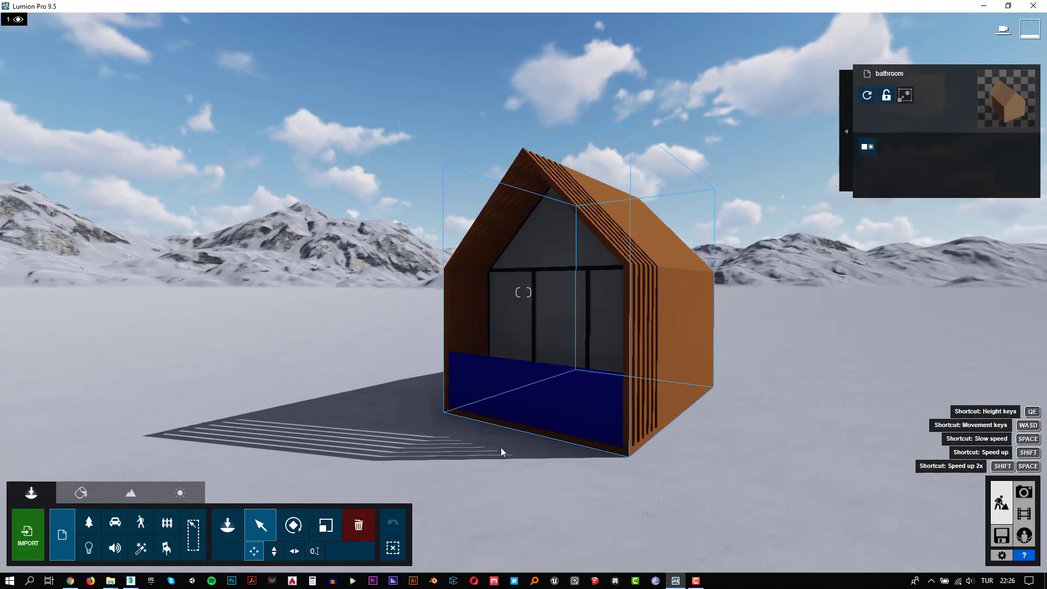
pyautogui.click(274, 551)
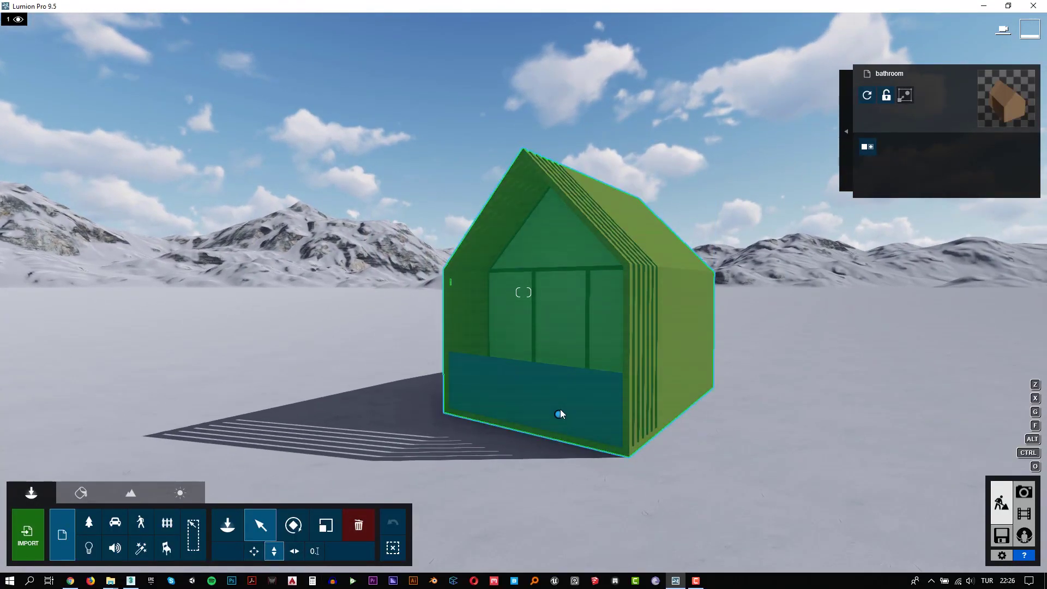
pyautogui.moveTo(560, 413); pyautogui.dragTo(572, 312)
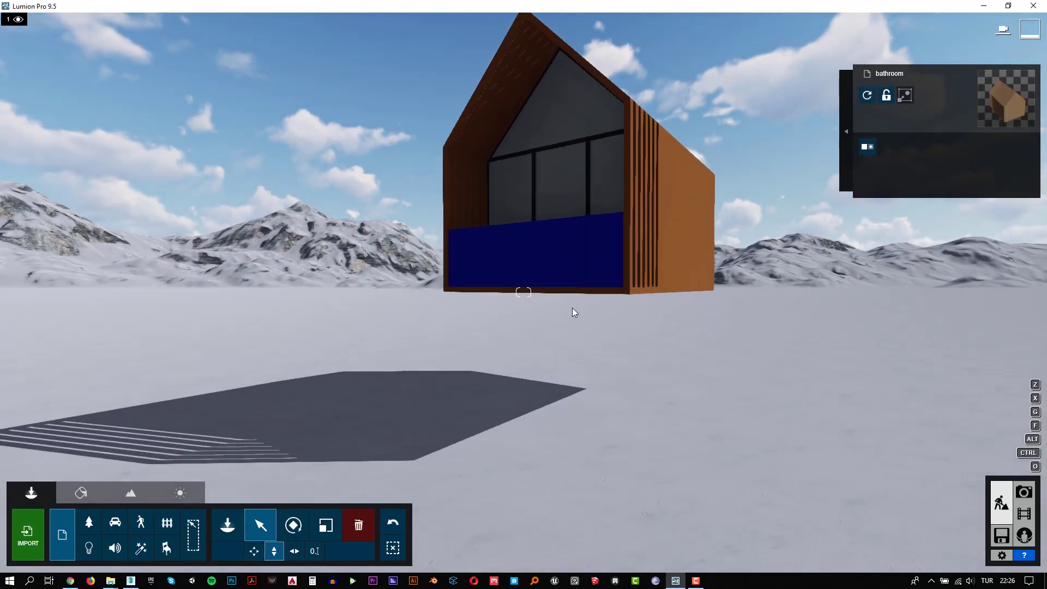
pyautogui.moveTo(572, 312); pyautogui.dragTo(523, 293, button='right')
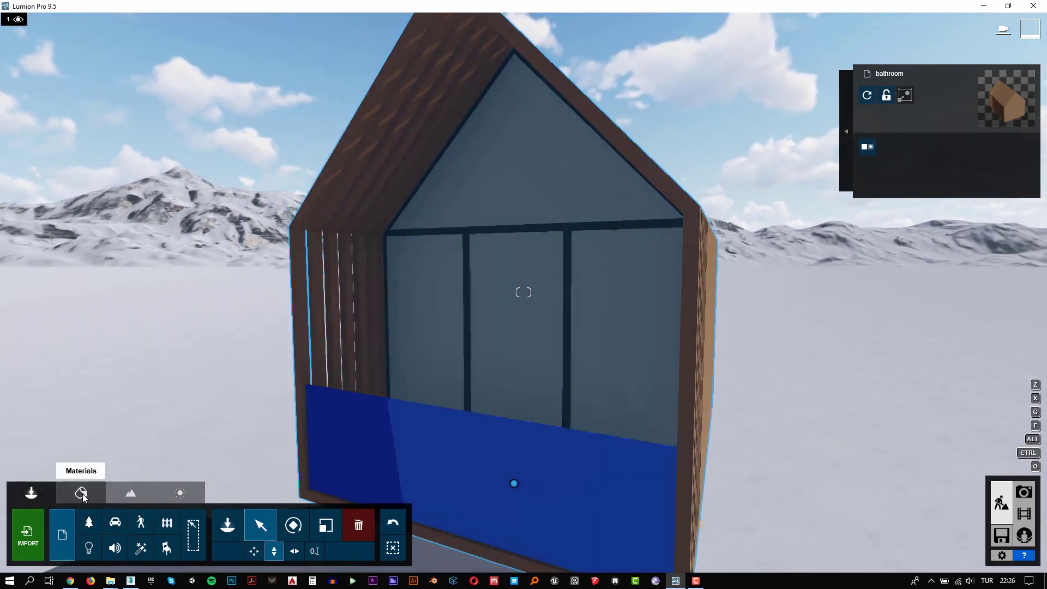
# Step: Set window Material #26 to Glass, frame the bathtub from inside, and save the material
pyautogui.click(81, 492)
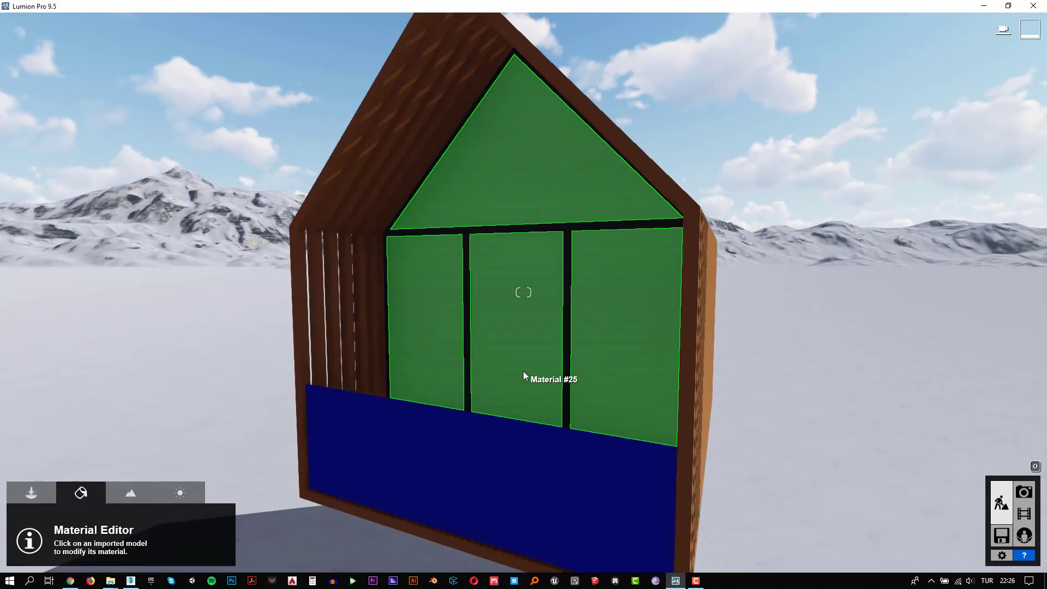
pyautogui.click(525, 373)
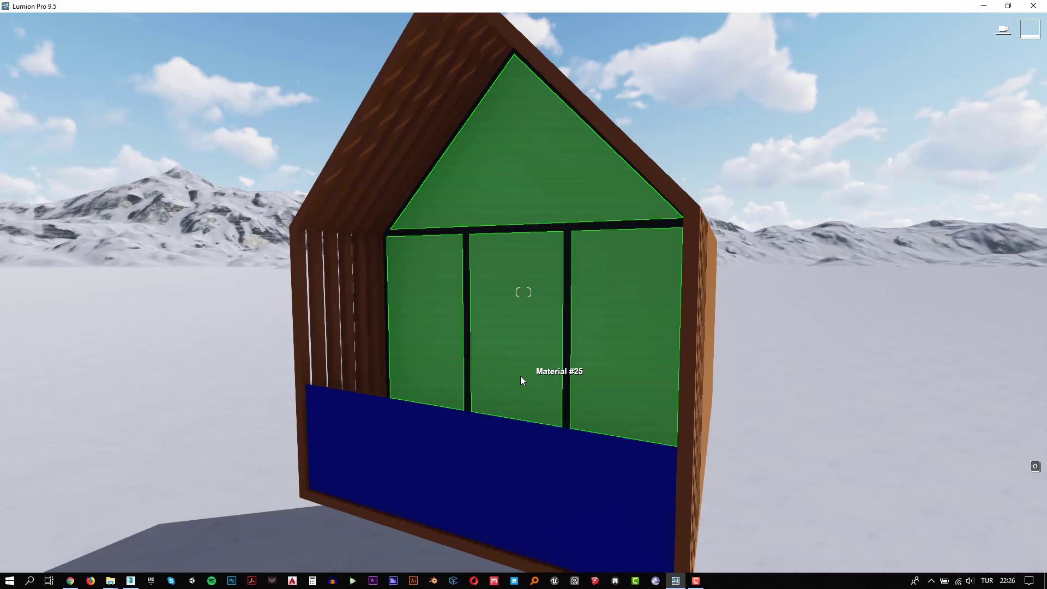
pyautogui.click(131, 242)
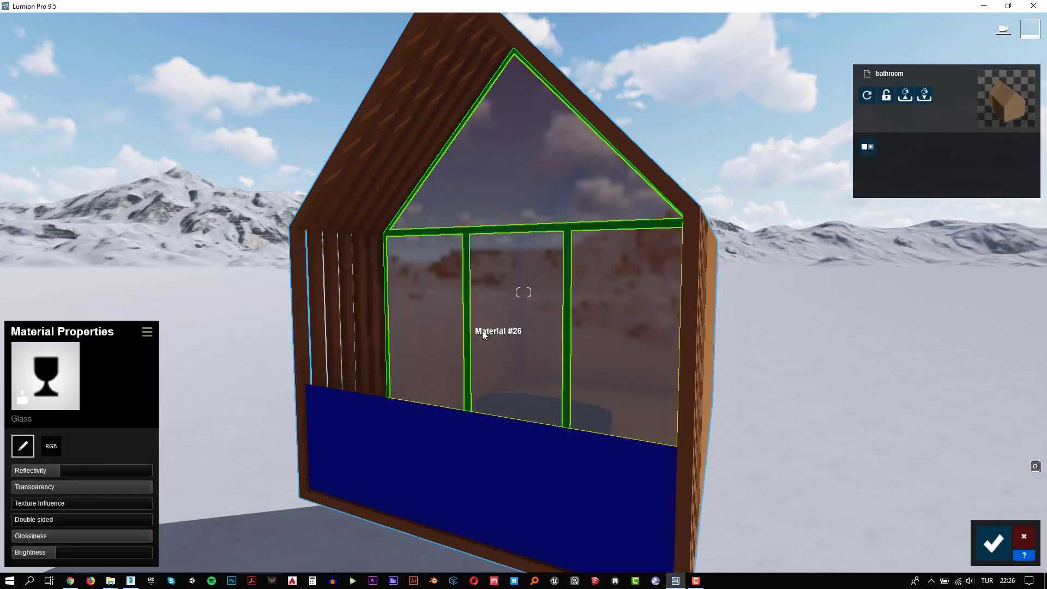
pyautogui.press('w')
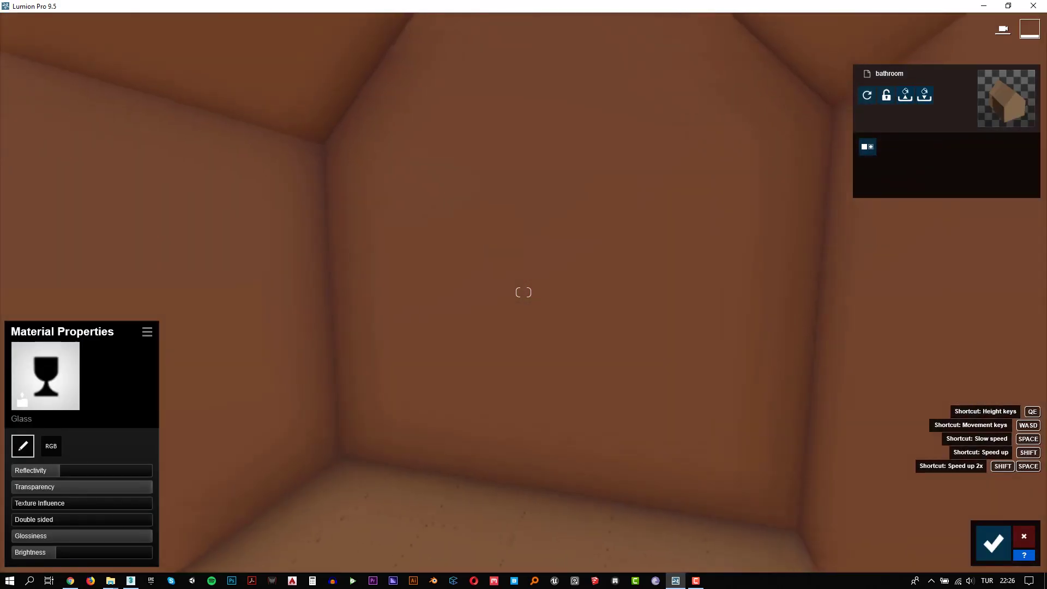
pyautogui.moveTo(523, 292); pyautogui.dragTo(523, 293, button='right')
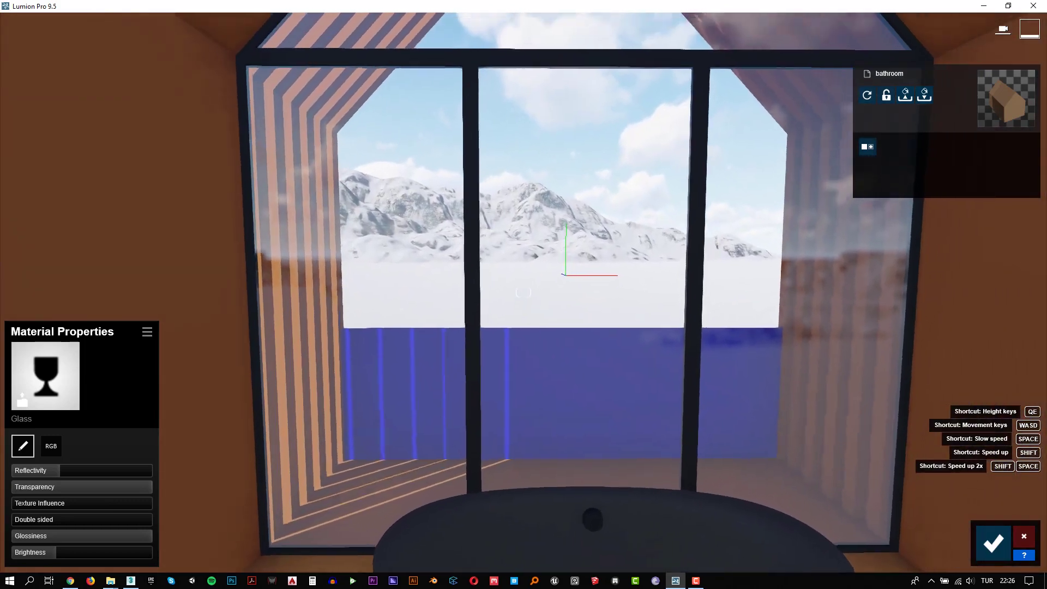
pyautogui.press('s')
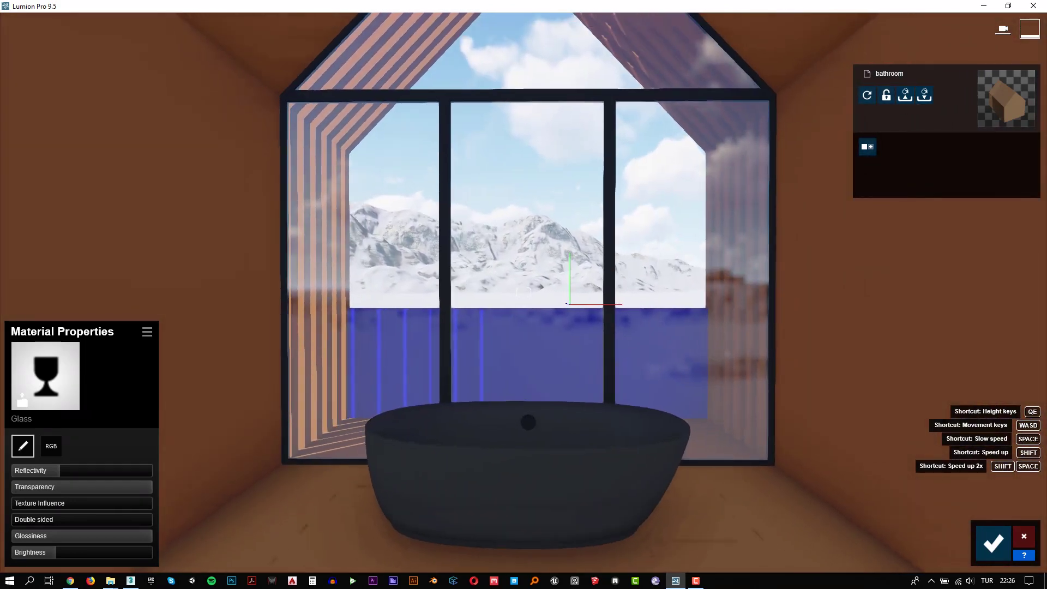
pyautogui.moveTo(523, 293); pyautogui.dragTo(523, 292, button='right')
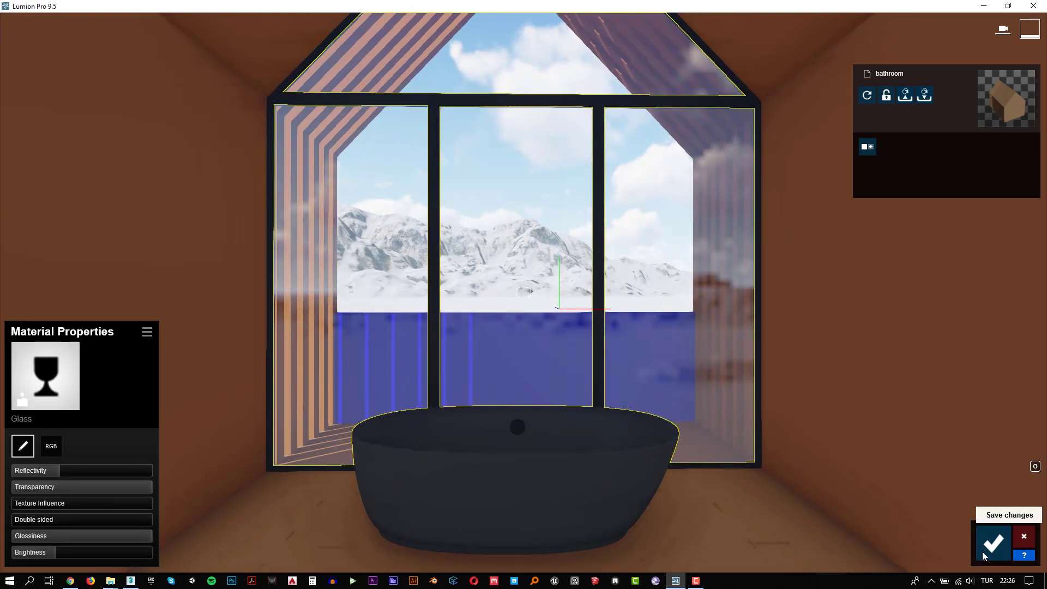
pyautogui.click(998, 542)
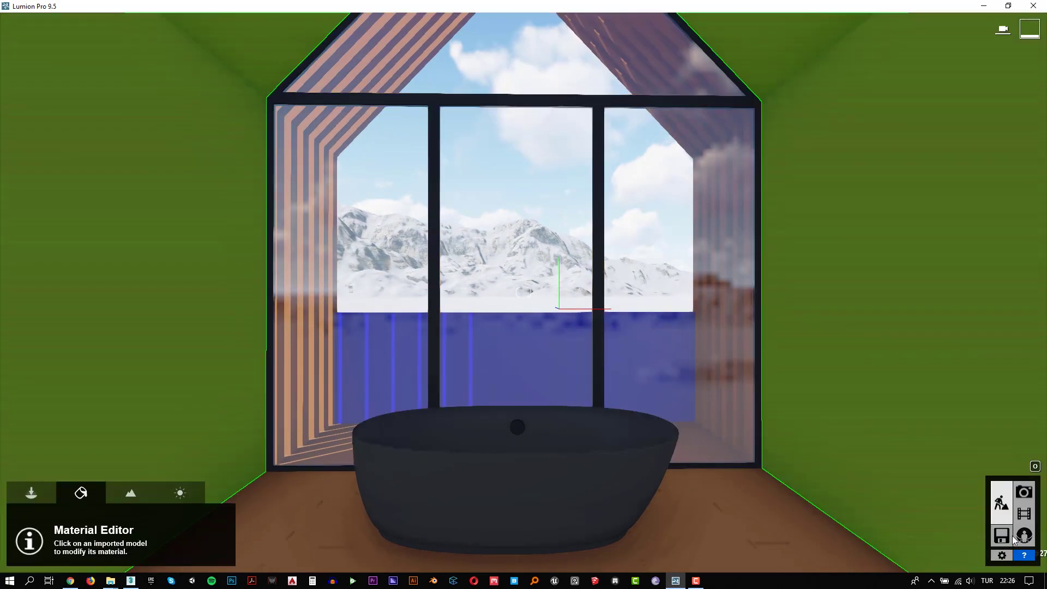
pyautogui.click(1024, 493)
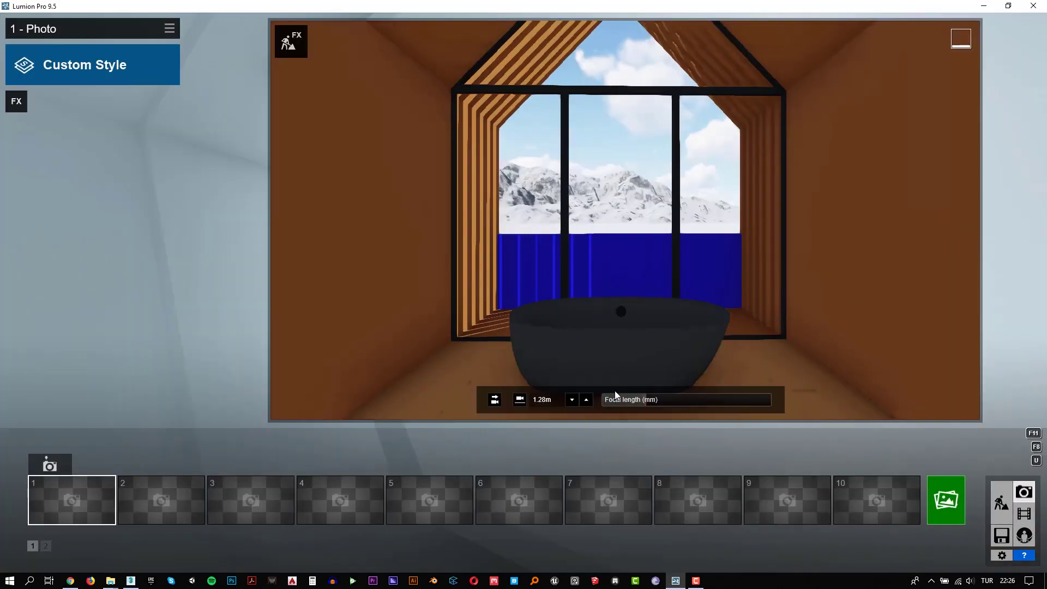
# Step: Store the view as Photo 1 and add the 2-Point Perspective effect
pyautogui.moveTo(670, 274); pyautogui.dragTo(661, 268, button='right')
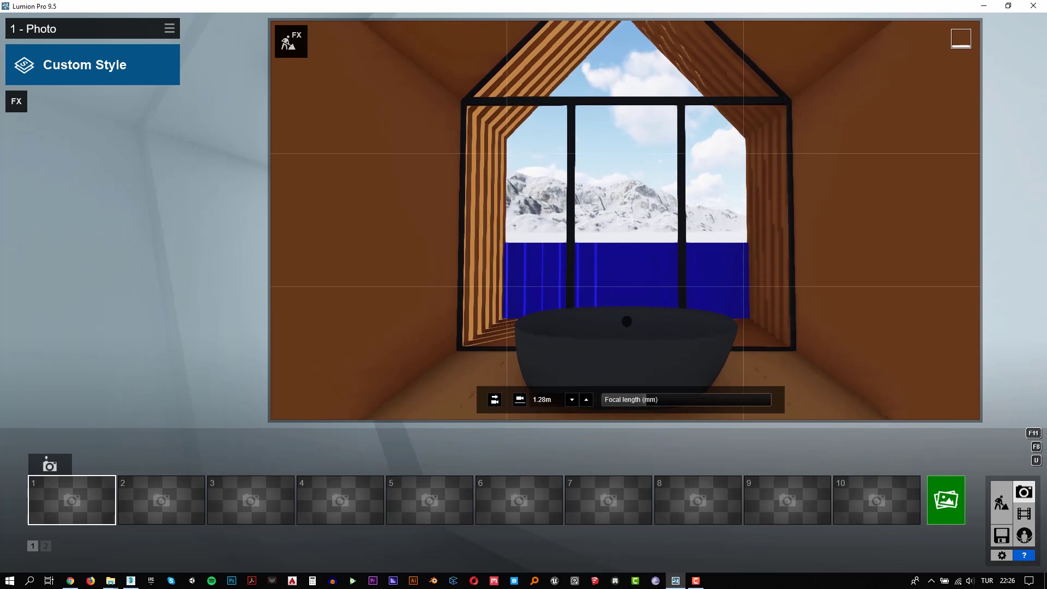
pyautogui.click(50, 464)
pyautogui.click(17, 102)
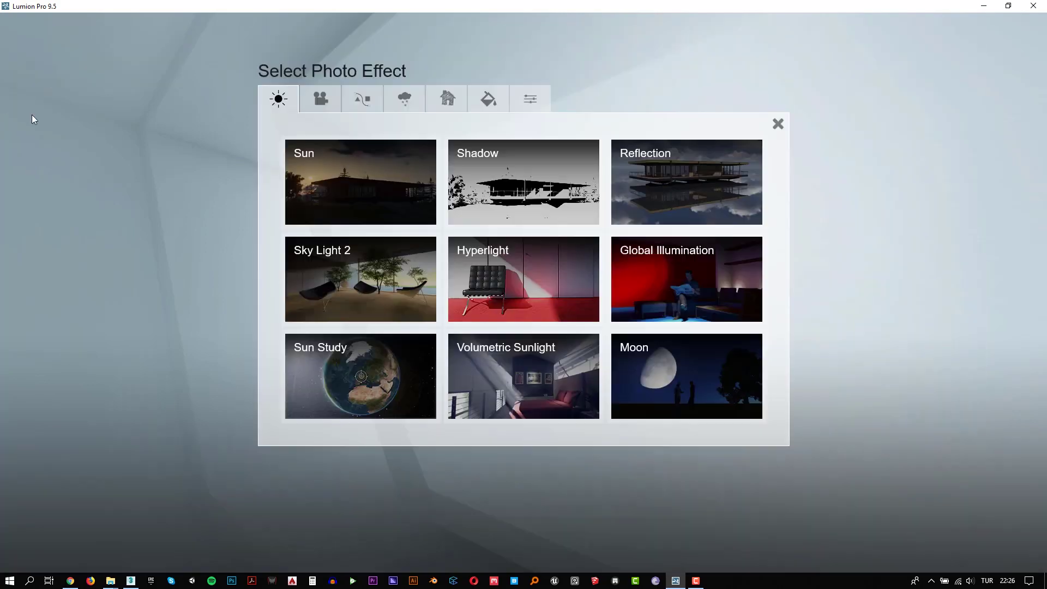
pyautogui.click(321, 99)
pyautogui.click(722, 194)
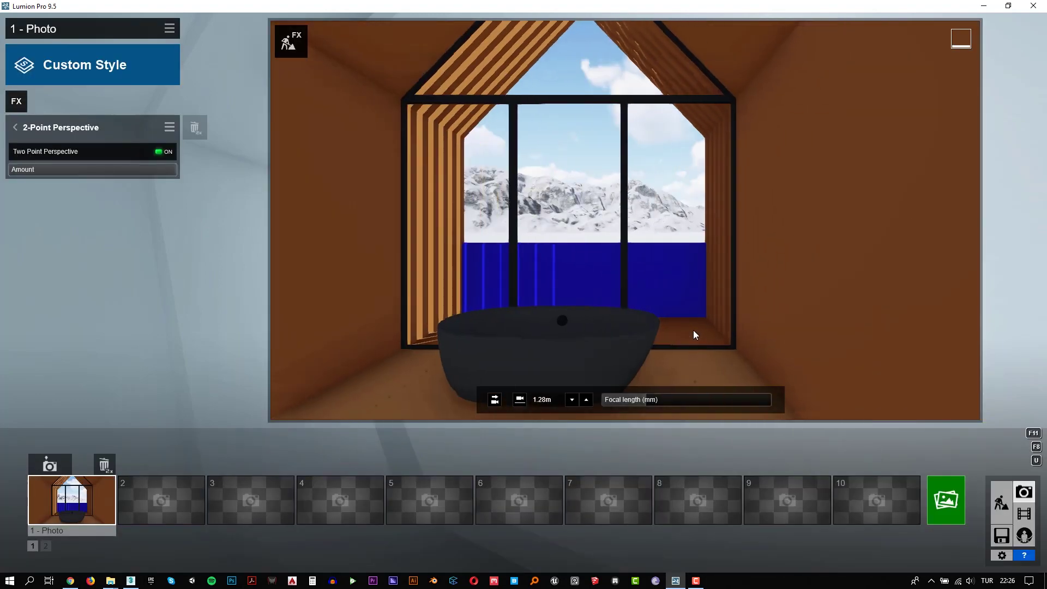
# Step: Lower the camera to 1.11 m, recentre the window, and update Photo 1
pyautogui.scroll(-5, 603, 305)
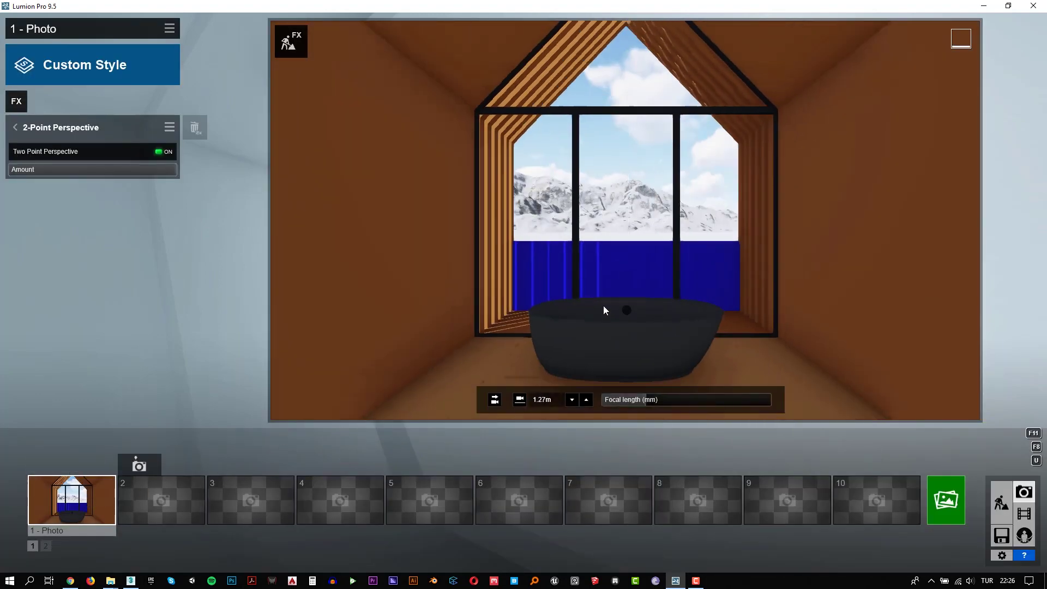
pyautogui.moveTo(613, 297); pyautogui.dragTo(613, 349, button='middle')
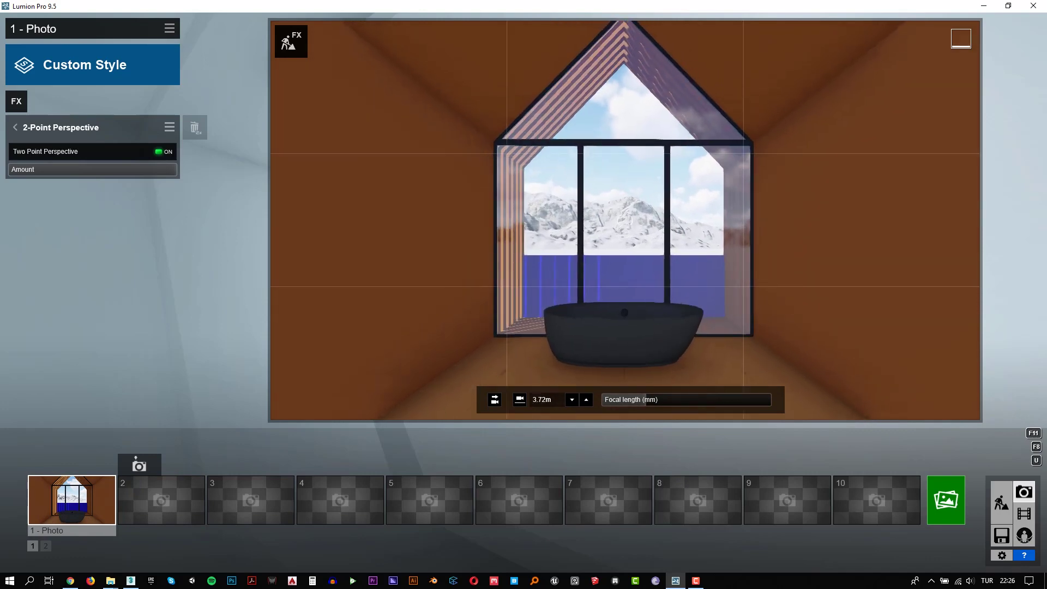
pyautogui.press('q')
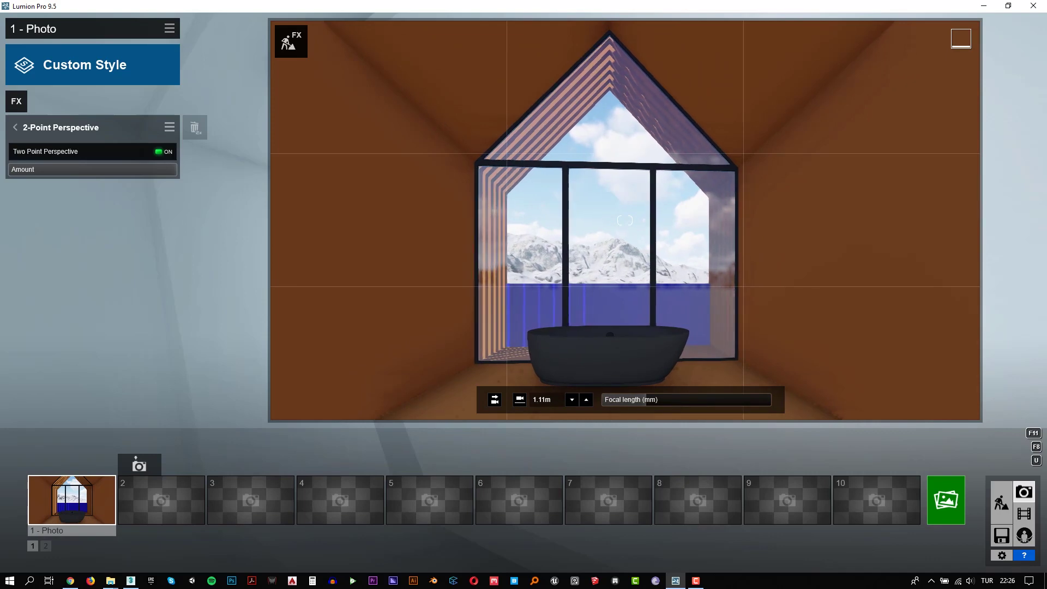
pyautogui.press('a')
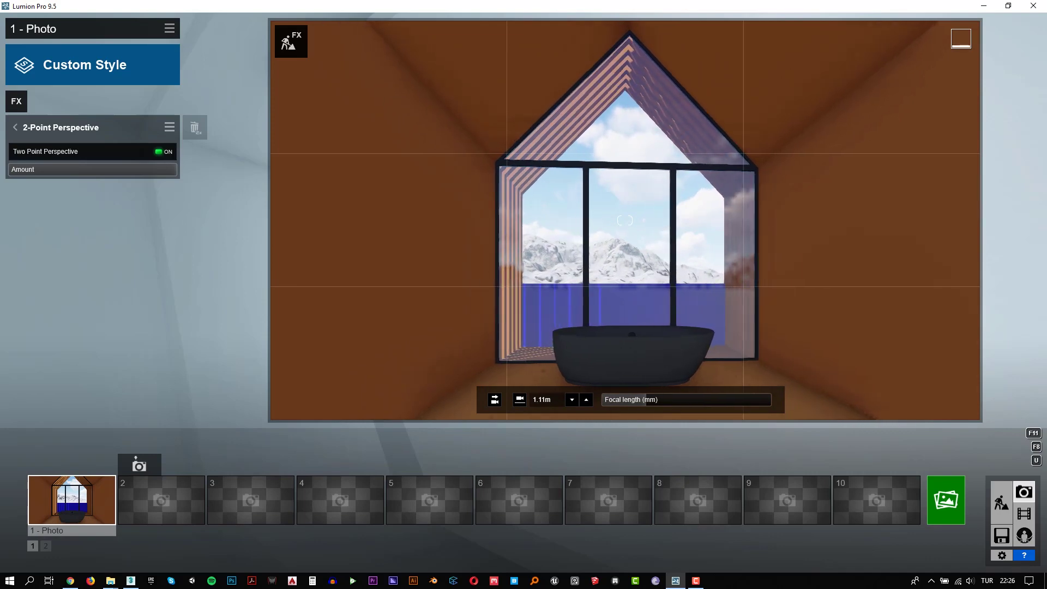
pyautogui.press('d')
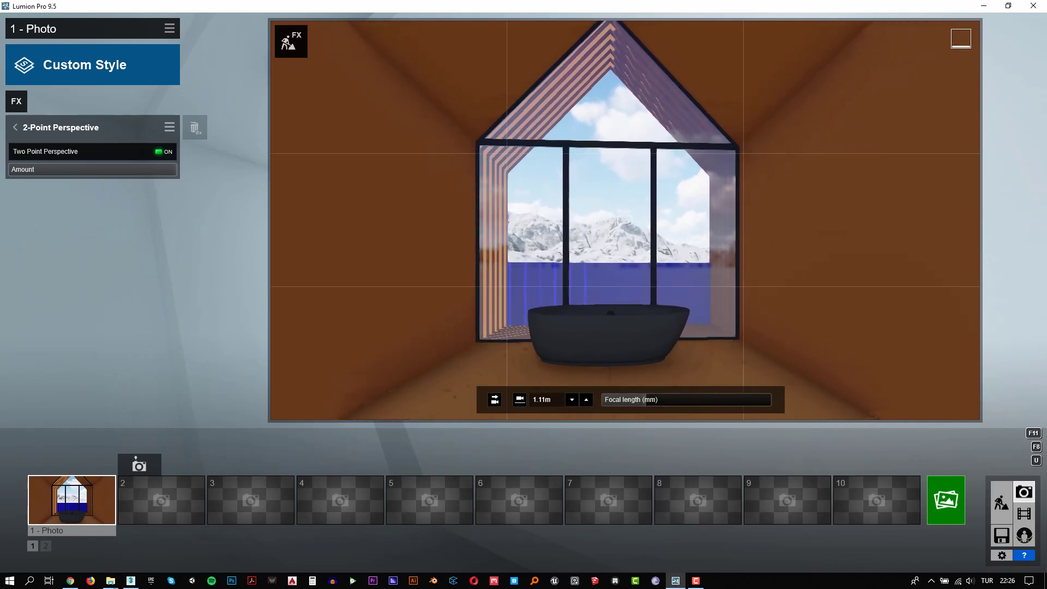
pyautogui.press('a')
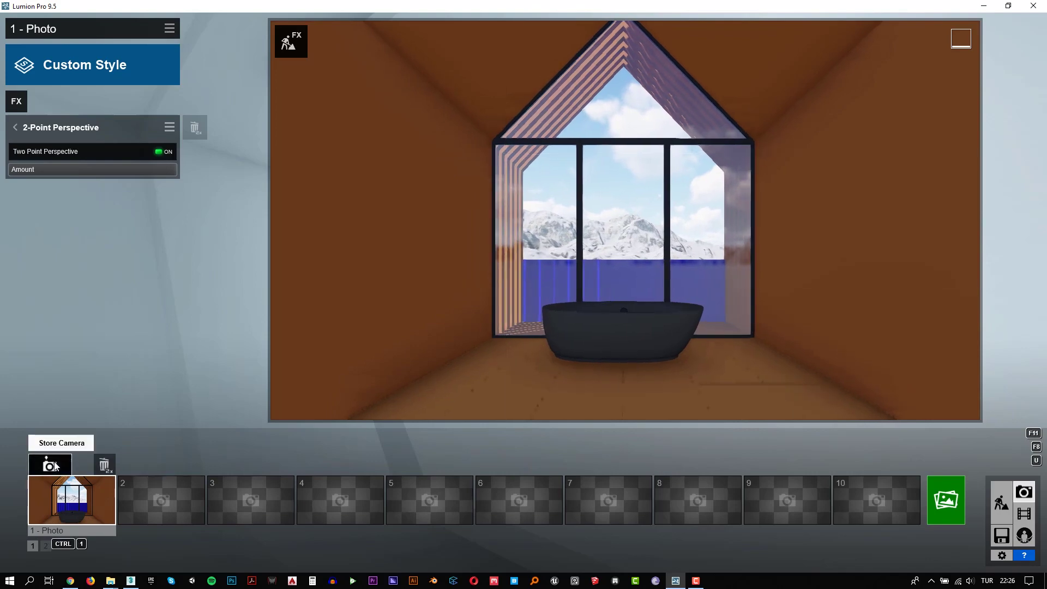
pyautogui.click(50, 465)
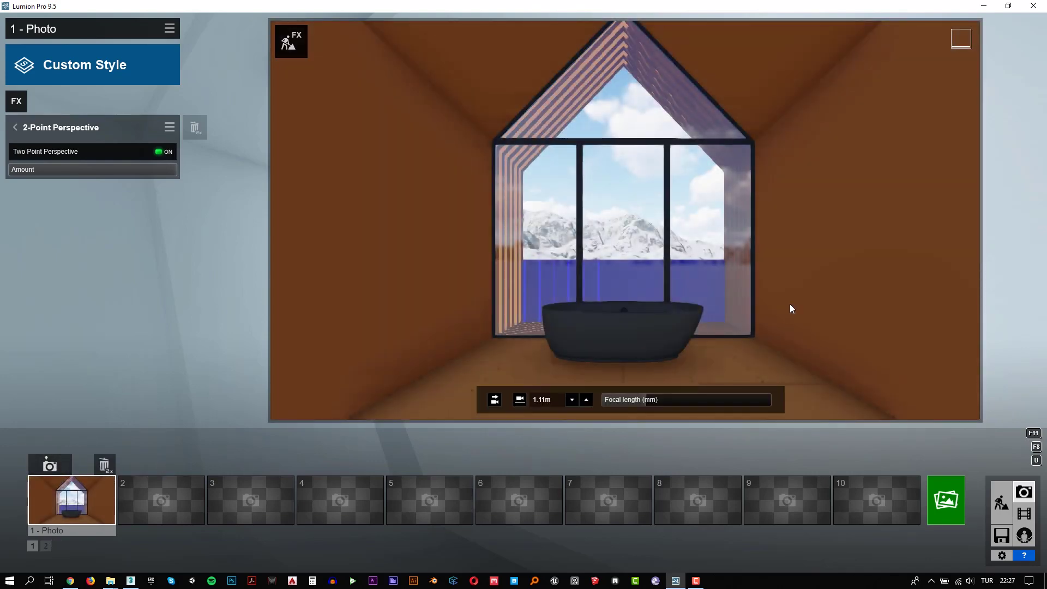
pyautogui.click(999, 498)
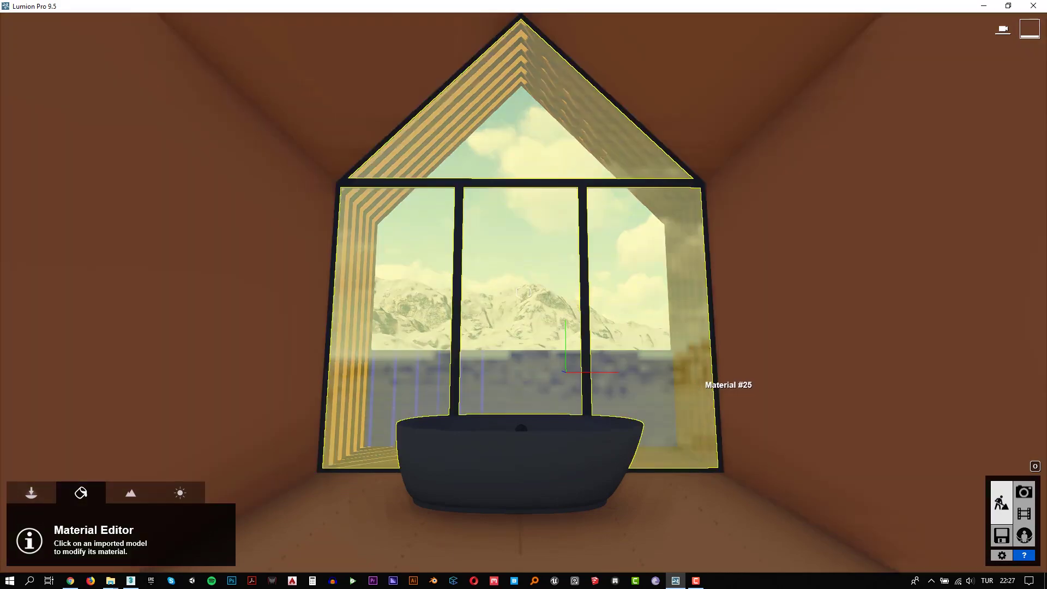
# Step: Apply Outdoor Glass Panels 002 to the blue panel to make it clear glass
pyautogui.press('w')
pyautogui.moveTo(523, 292); pyautogui.dragTo(523, 292, button='right')
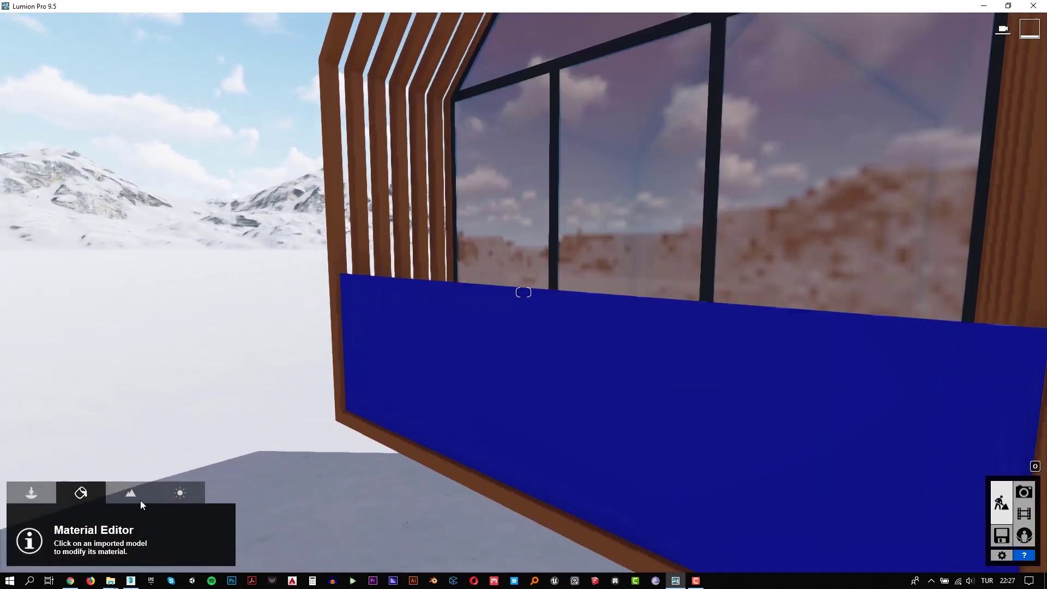
pyautogui.click(537, 421)
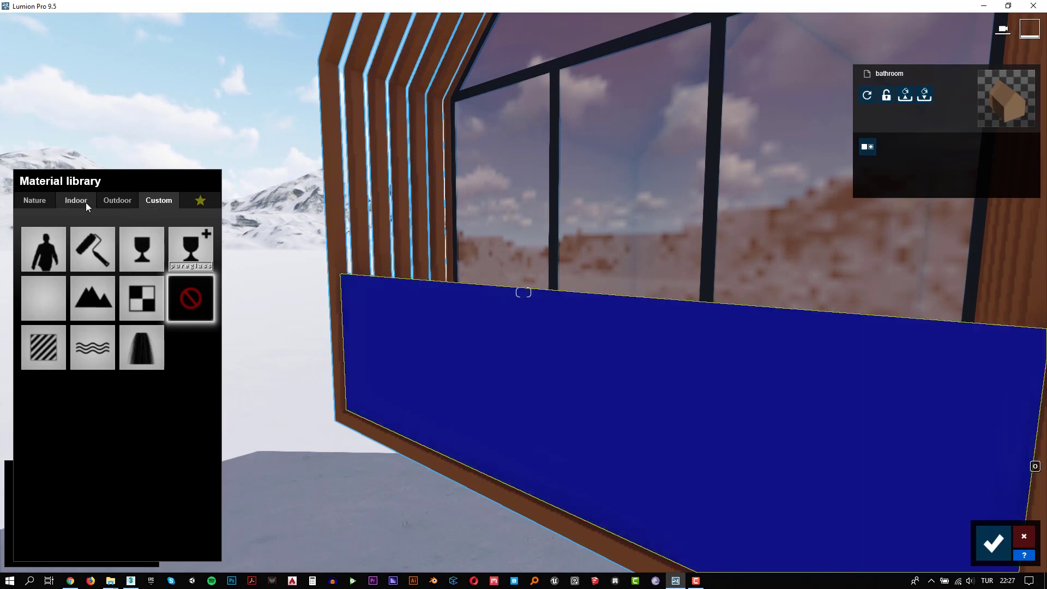
pyautogui.click(126, 218)
pyautogui.click(115, 232)
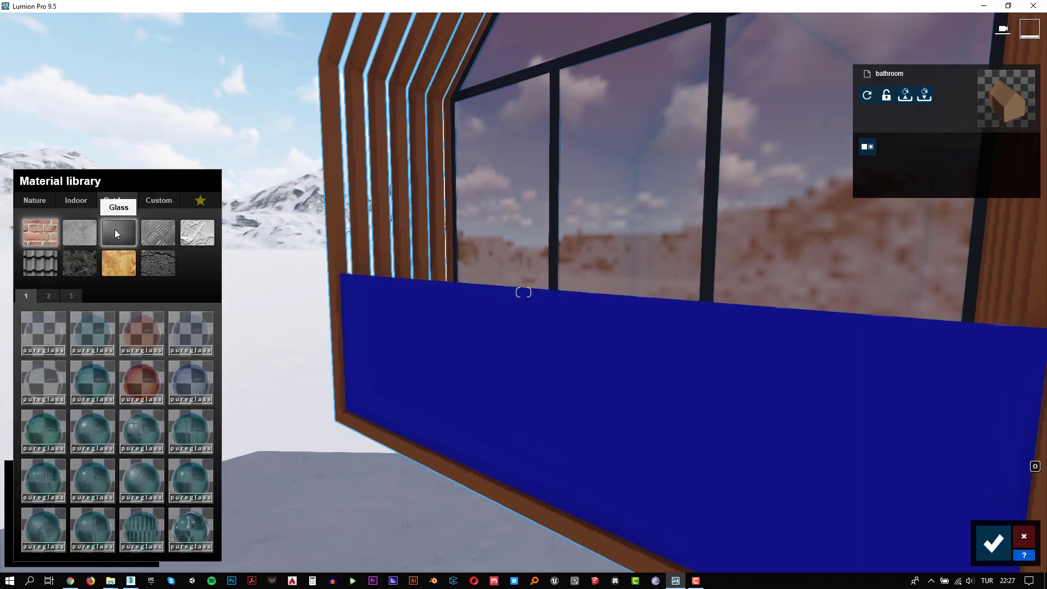
pyautogui.click(99, 327)
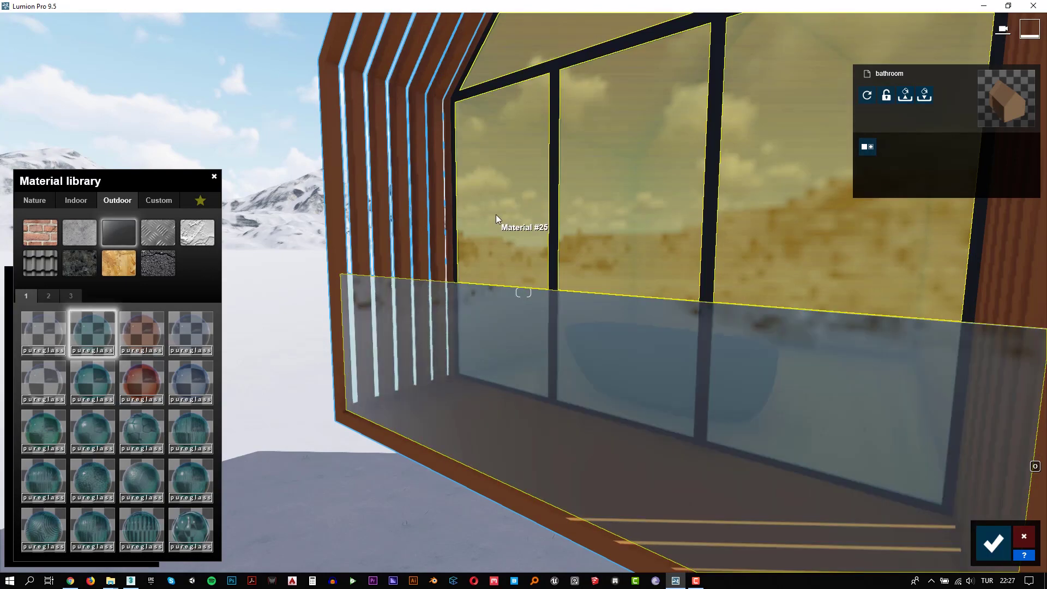
# Step: Give the window frames a dark stainless steel material from the Outdoor Metal collection
pyautogui.moveTo(496, 214); pyautogui.dragTo(524, 201, button='right')
pyautogui.press('w')
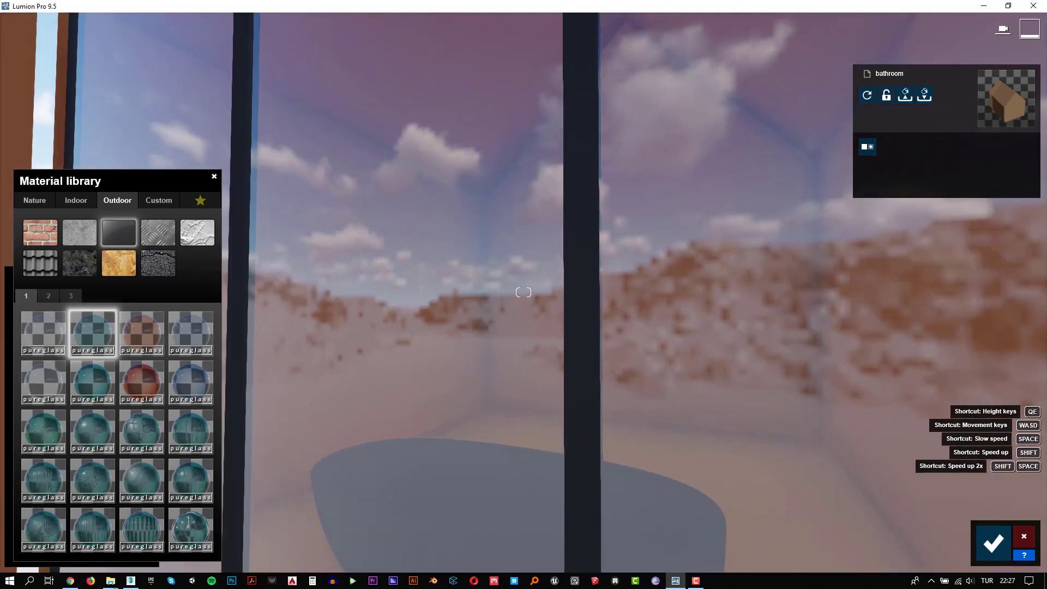
pyautogui.moveTo(523, 292); pyautogui.dragTo(651, 244, button='right')
pyautogui.click(661, 240)
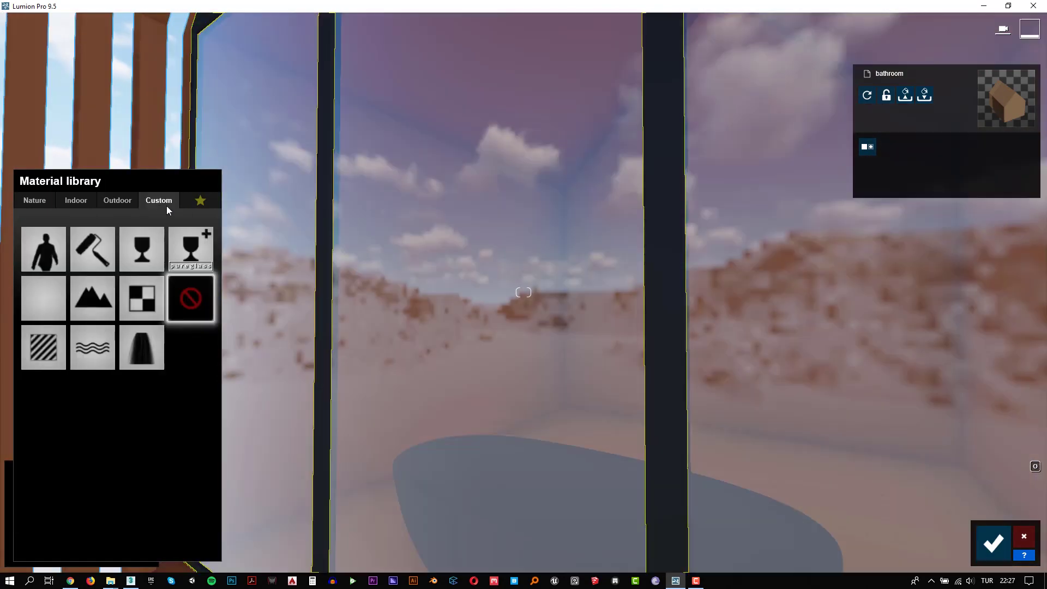
pyautogui.click(126, 202)
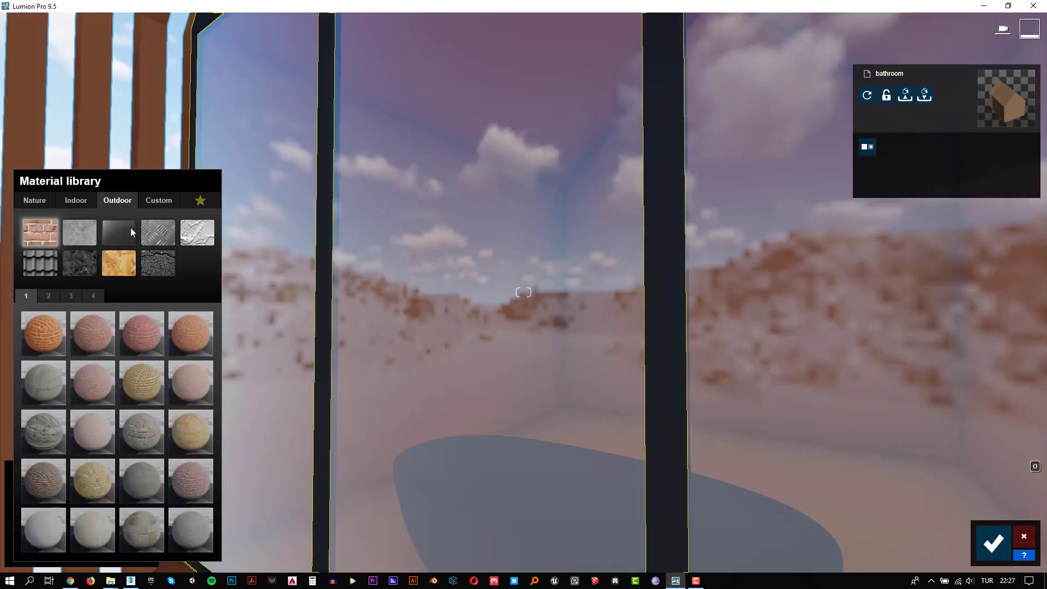
pyautogui.click(159, 237)
pyautogui.click(72, 296)
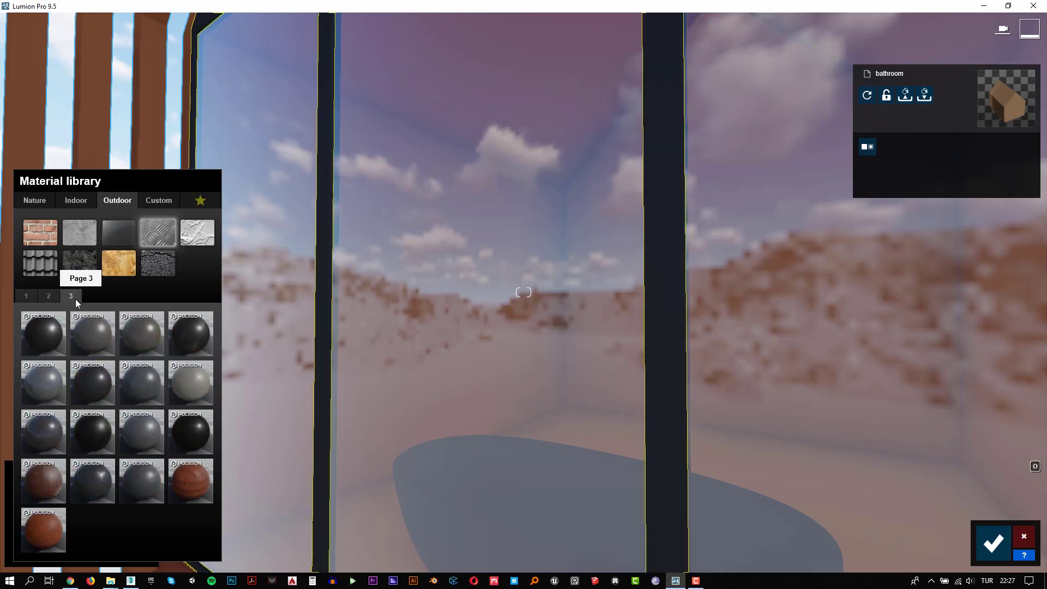
pyautogui.click(93, 429)
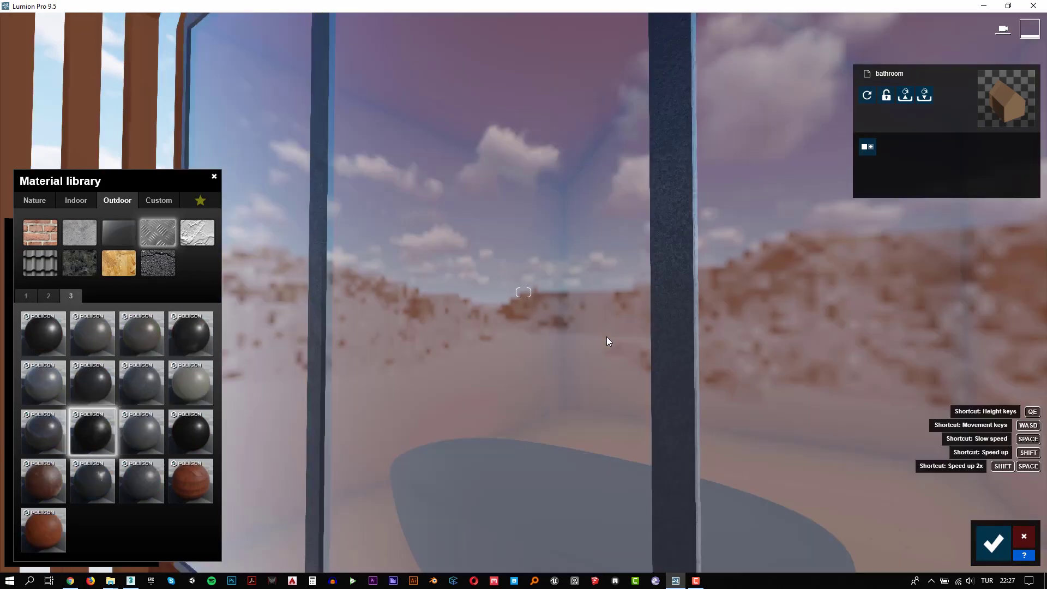
# Step: Try several Outdoor woods on the brown walls and settle on light knotty Wood 035
pyautogui.moveTo(606, 336); pyautogui.dragTo(607, 336, button='right')
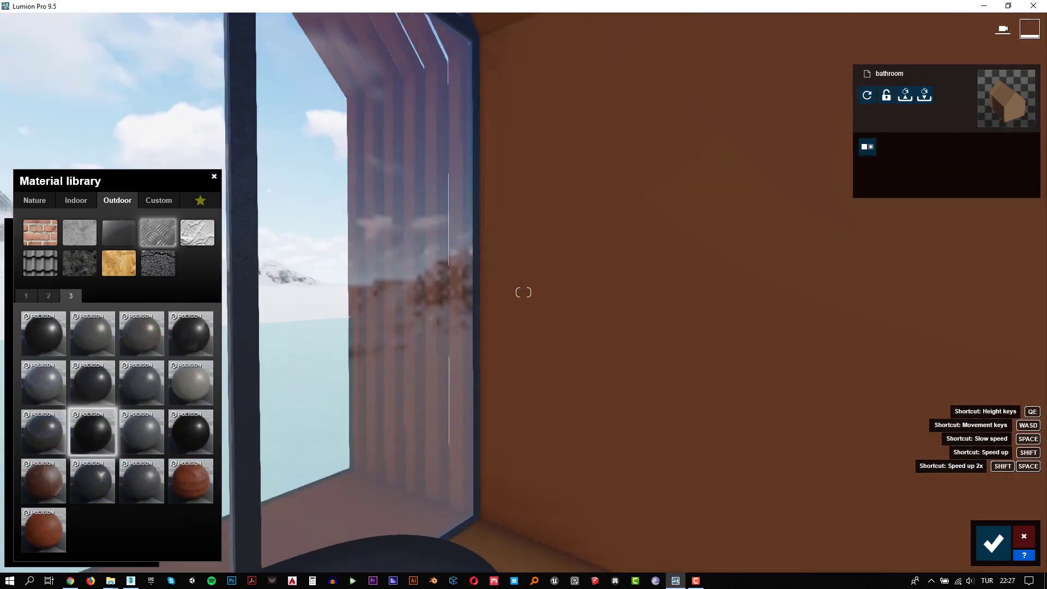
pyautogui.moveTo(692, 309); pyautogui.dragTo(691, 309, button='right')
pyautogui.click(719, 300)
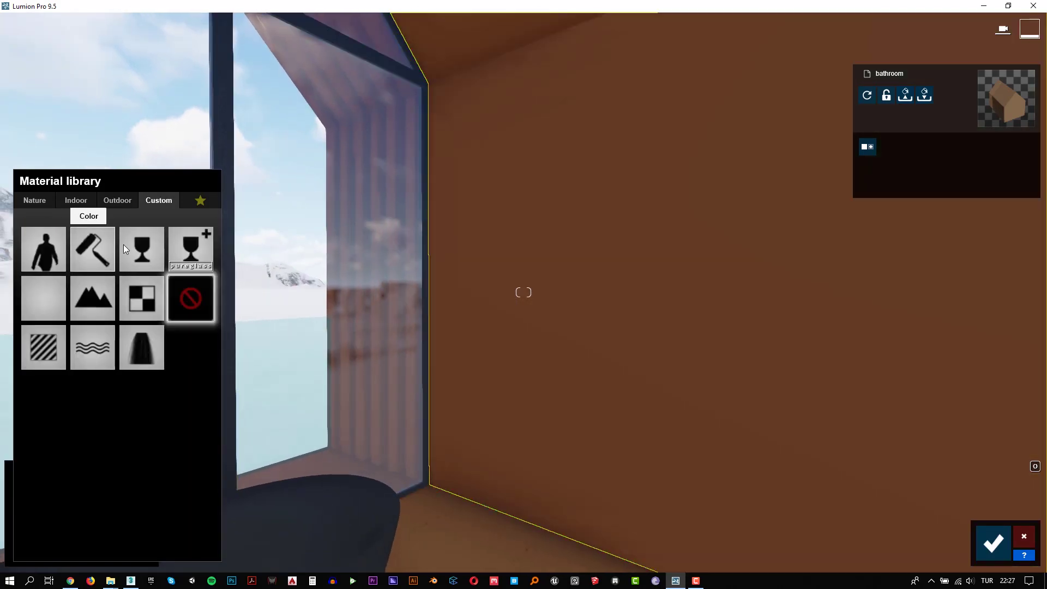
pyautogui.click(121, 201)
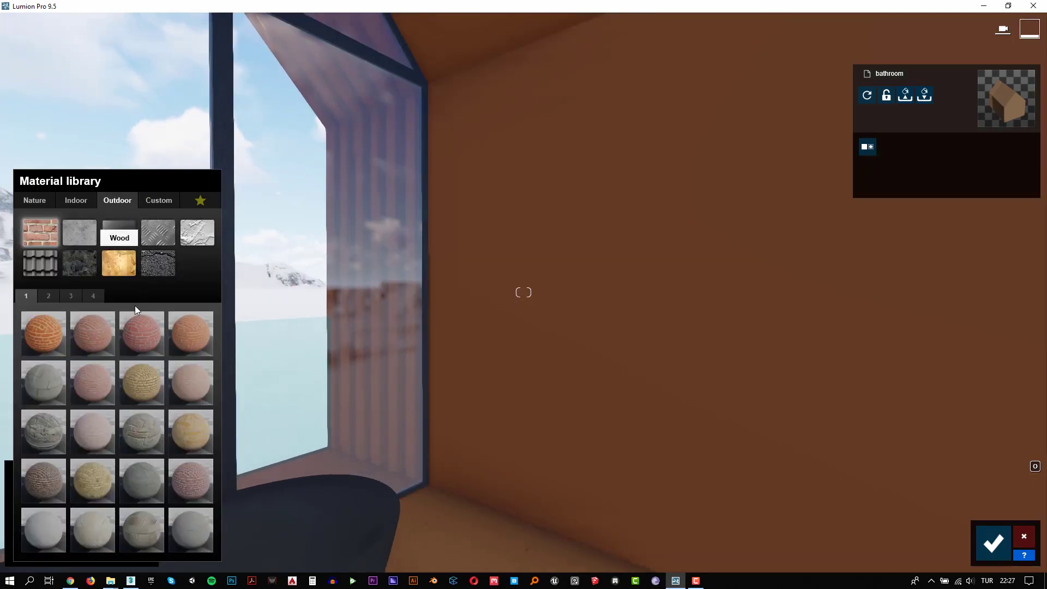
pyautogui.click(119, 263)
pyautogui.click(74, 296)
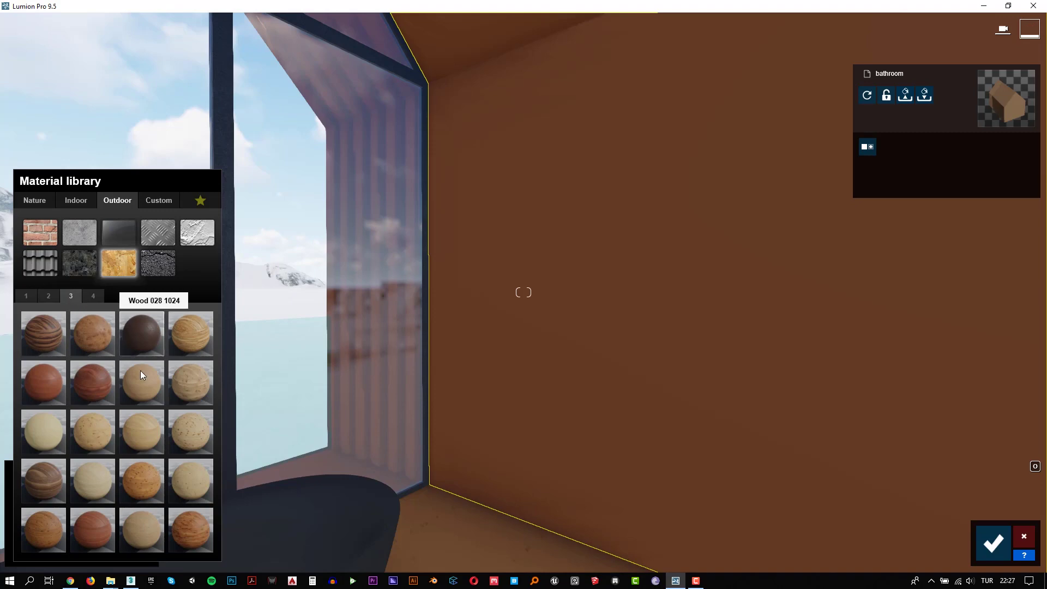
pyautogui.click(187, 389)
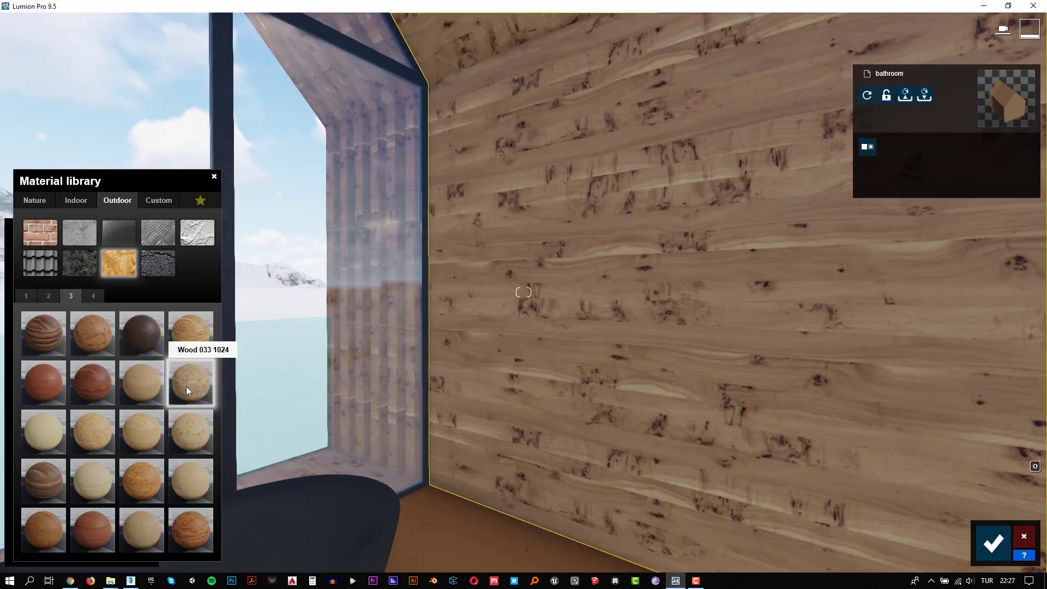
pyautogui.click(182, 345)
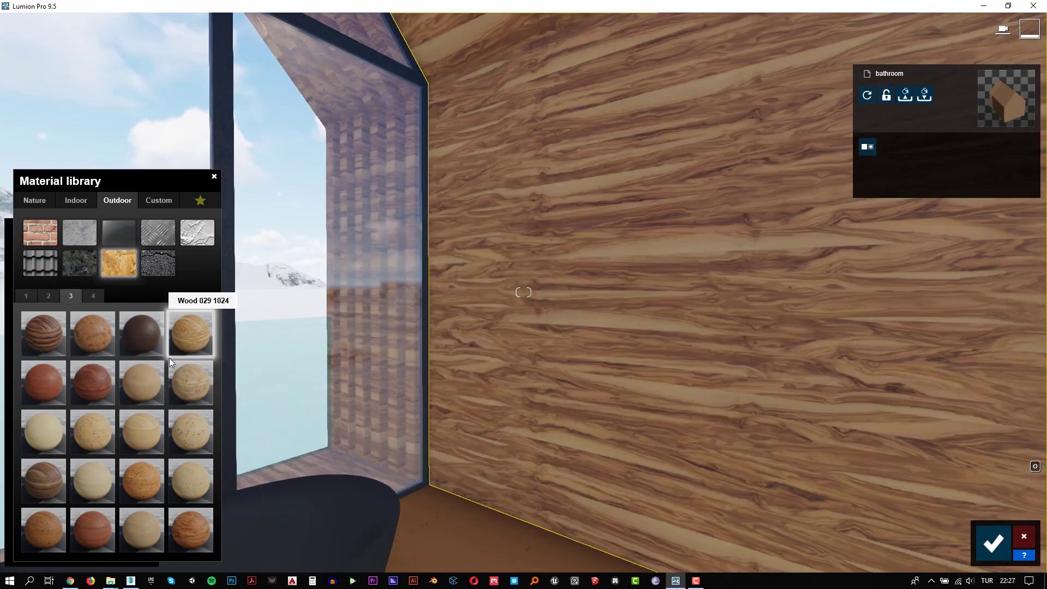
pyautogui.click(147, 375)
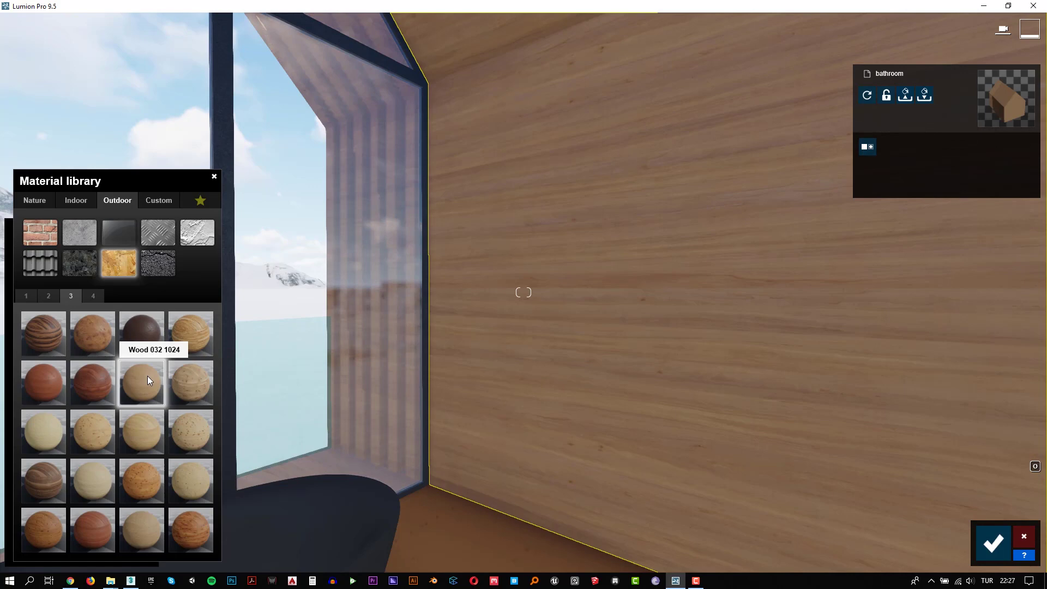
pyautogui.click(103, 345)
pyautogui.click(197, 433)
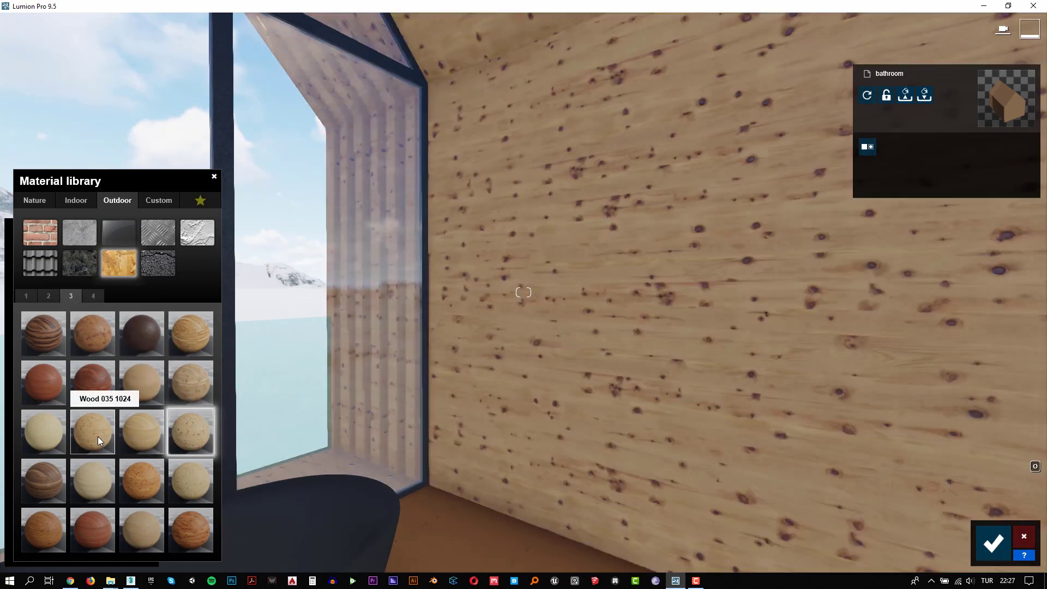
pyautogui.click(97, 437)
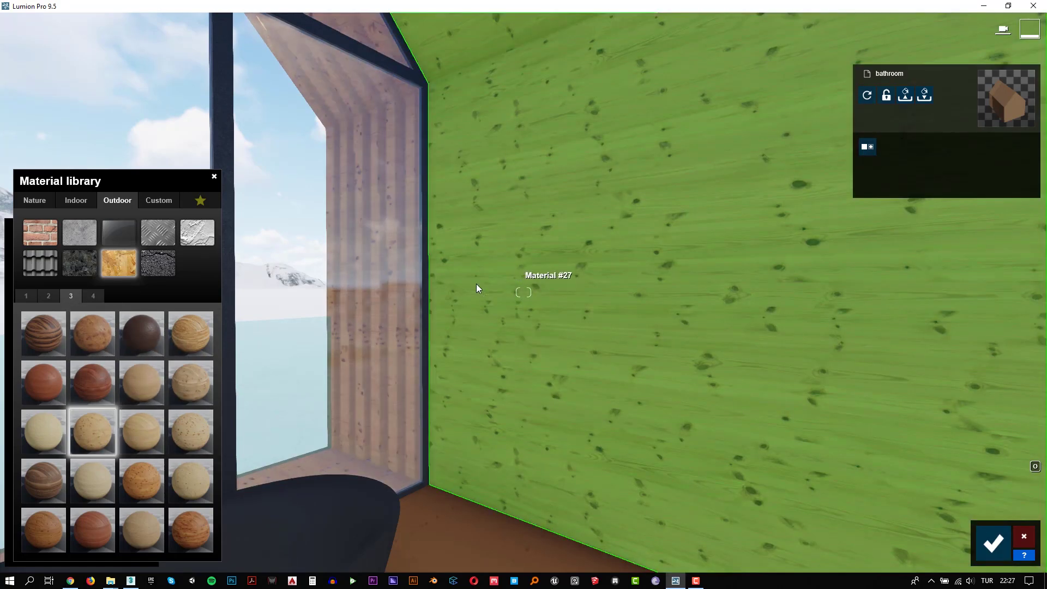
# Step: Rotate the wall wood's Heading to about 88.2° so the grain runs vertically
pyautogui.click(91, 431)
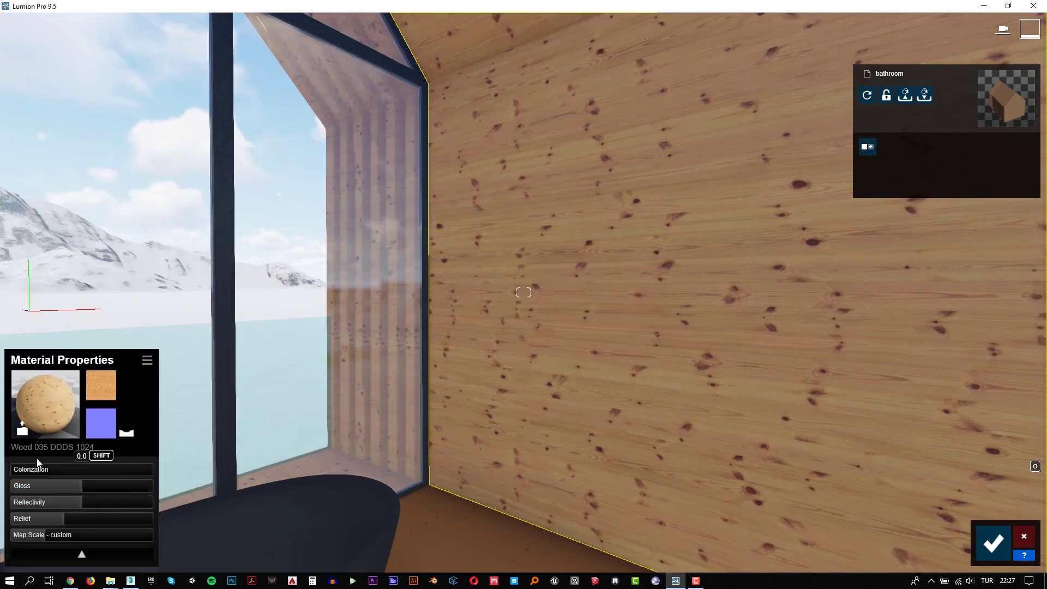
pyautogui.click(82, 555)
pyautogui.click(44, 473)
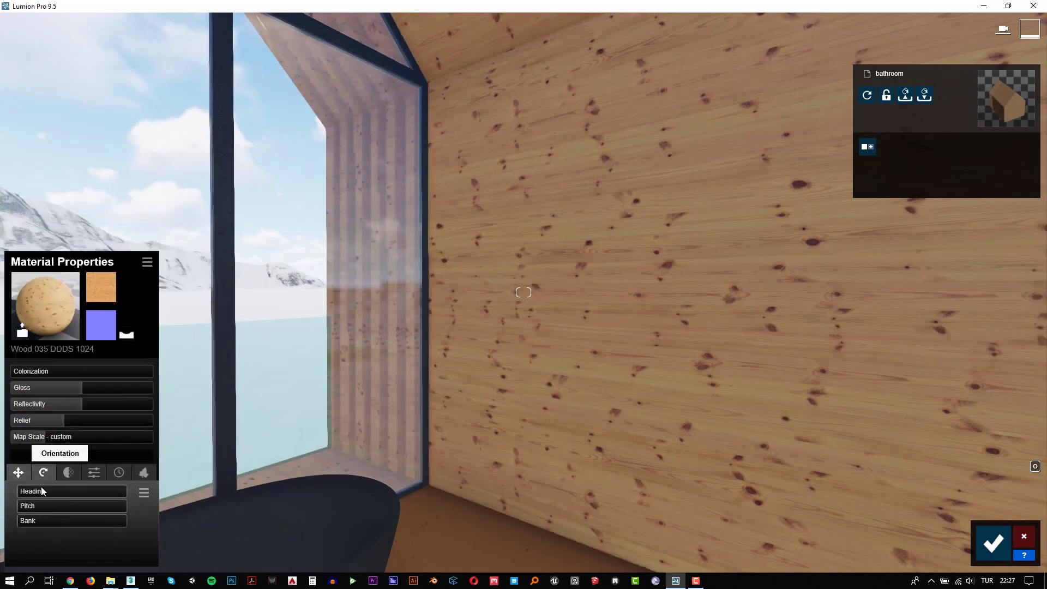
pyautogui.moveTo(31, 492)
pyautogui.mouseDown()
pyautogui.moveTo(3, 506)
pyautogui.moveTo(45, 505)
pyautogui.mouseUp()
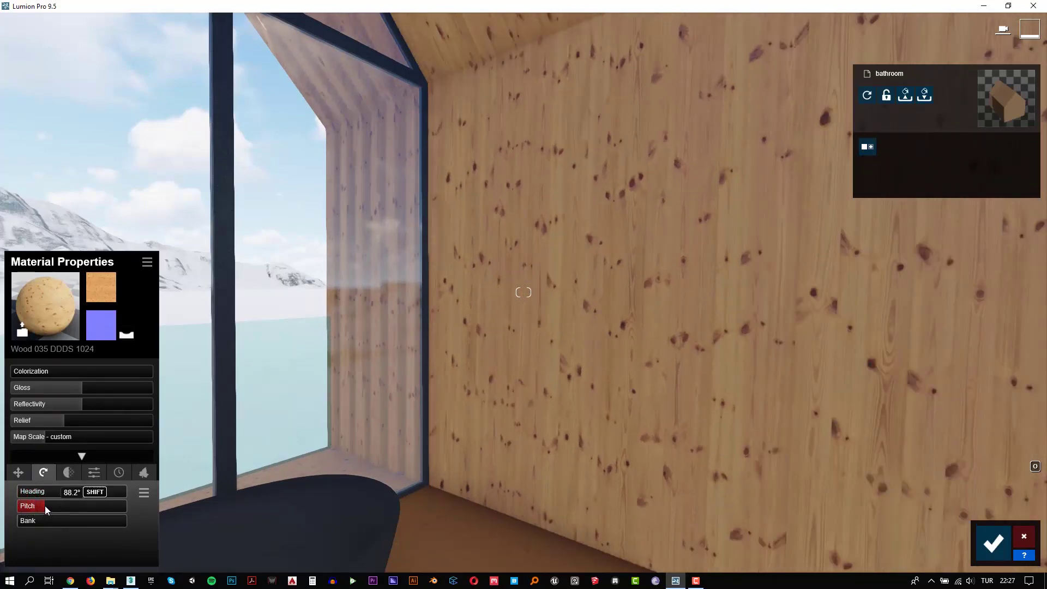
pyautogui.moveTo(45, 506); pyautogui.dragTo(45, 506)
pyautogui.moveTo(313, 404); pyautogui.dragTo(305, 403, button='right')
pyautogui.moveTo(523, 293); pyautogui.dragTo(512, 328, button='right')
# Step: Cover the floor with white veined Marble 012 from Indoor Stone
pyautogui.click(435, 361)
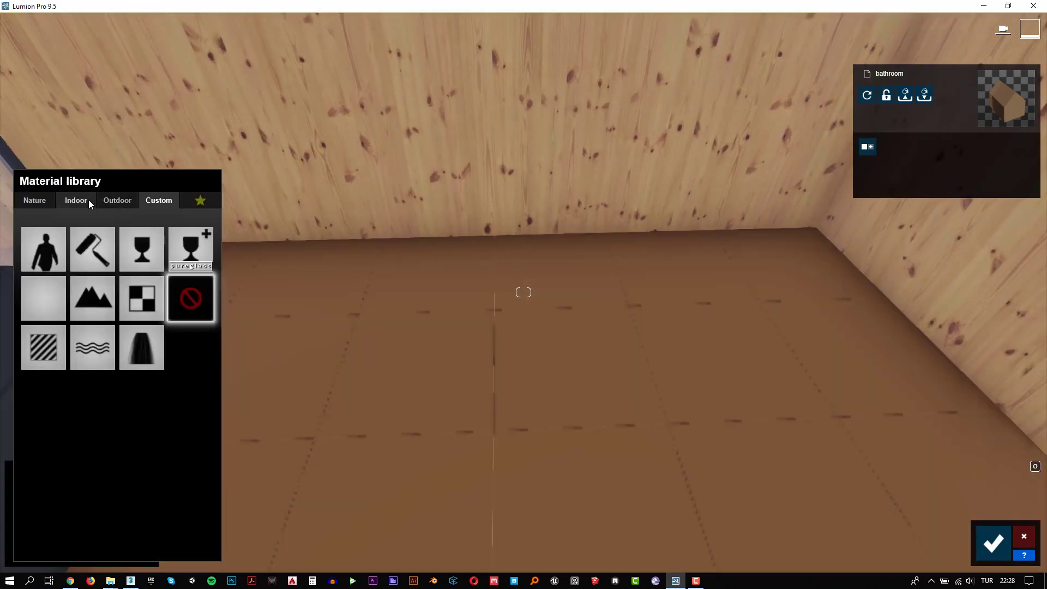
pyautogui.click(83, 200)
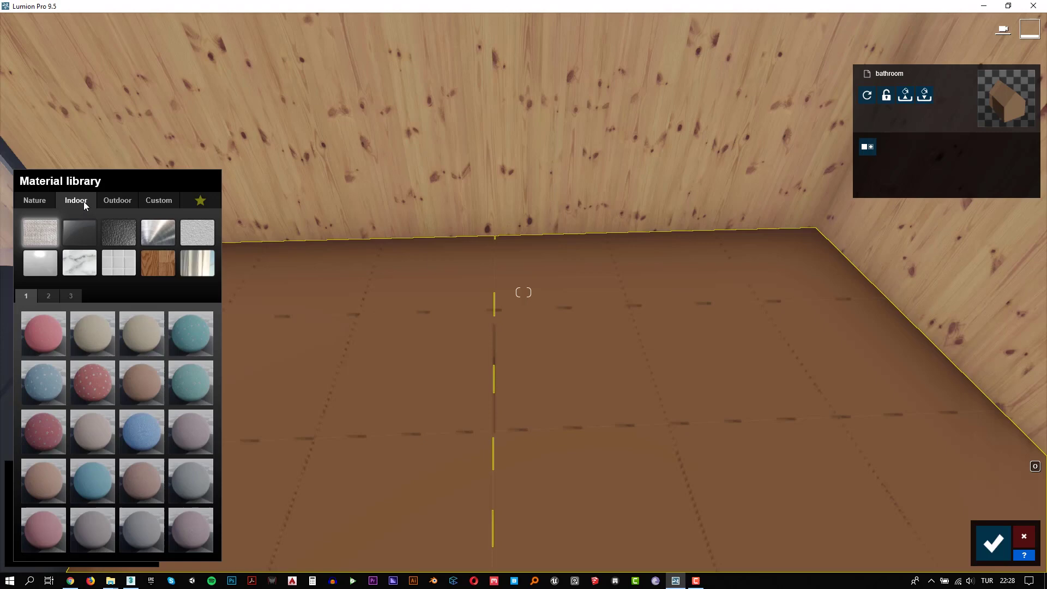
pyautogui.click(89, 261)
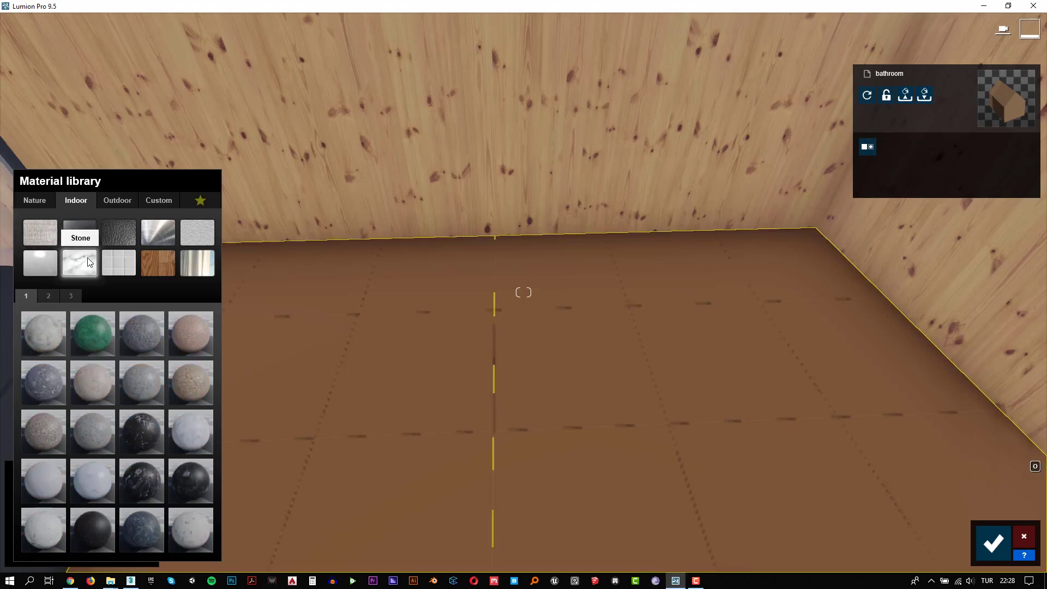
pyautogui.click(35, 340)
pyautogui.click(193, 435)
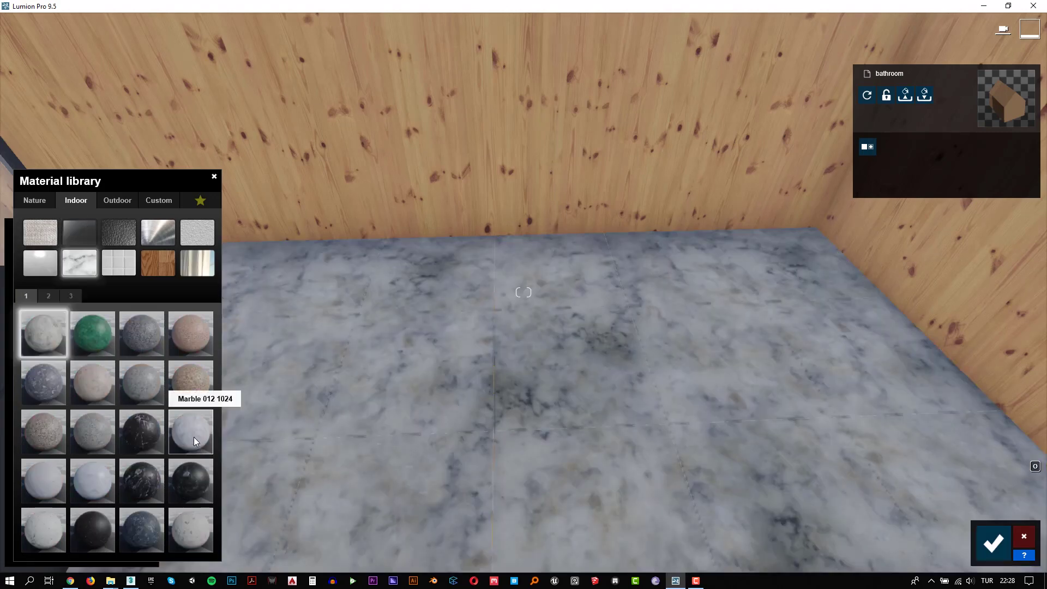
# Step: Make the bathtub a white Standard material with gloss 0.7
pyautogui.moveTo(633, 370); pyautogui.dragTo(633, 328, button='right')
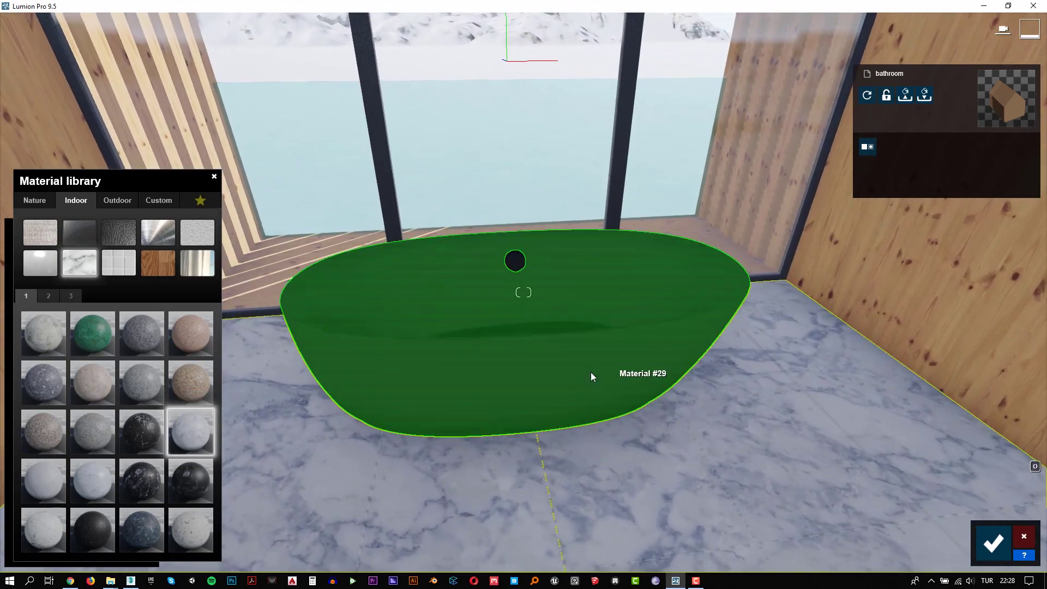
pyautogui.click(591, 372)
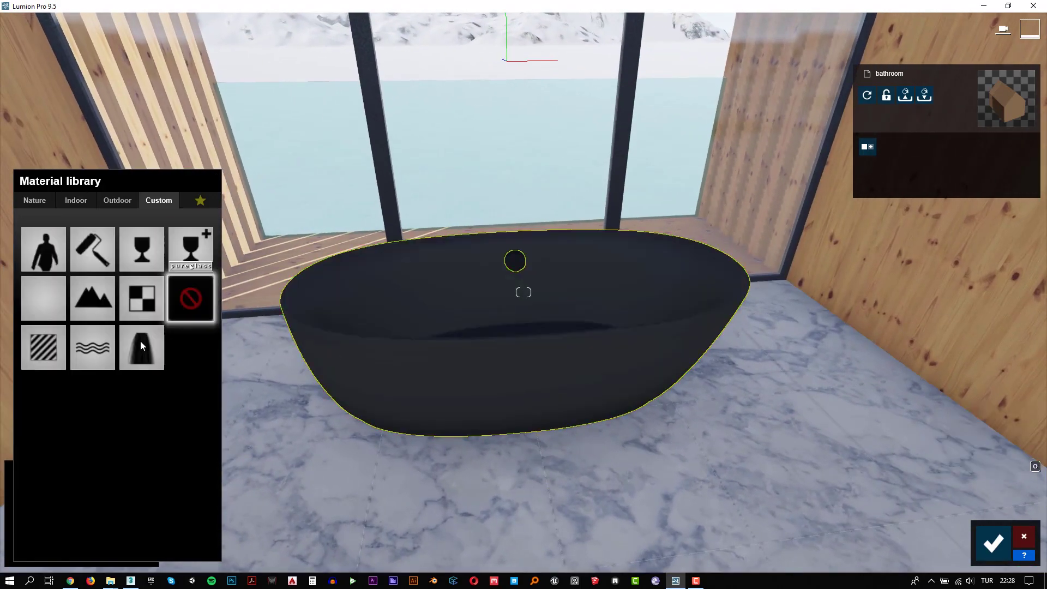
pyautogui.click(49, 359)
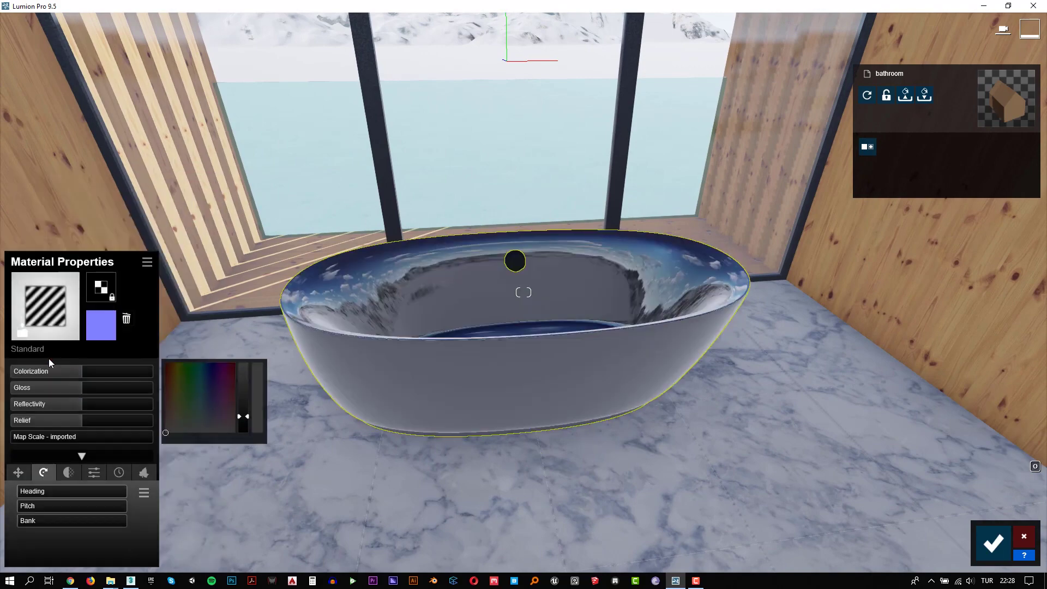
pyautogui.moveTo(243, 382); pyautogui.dragTo(243, 363)
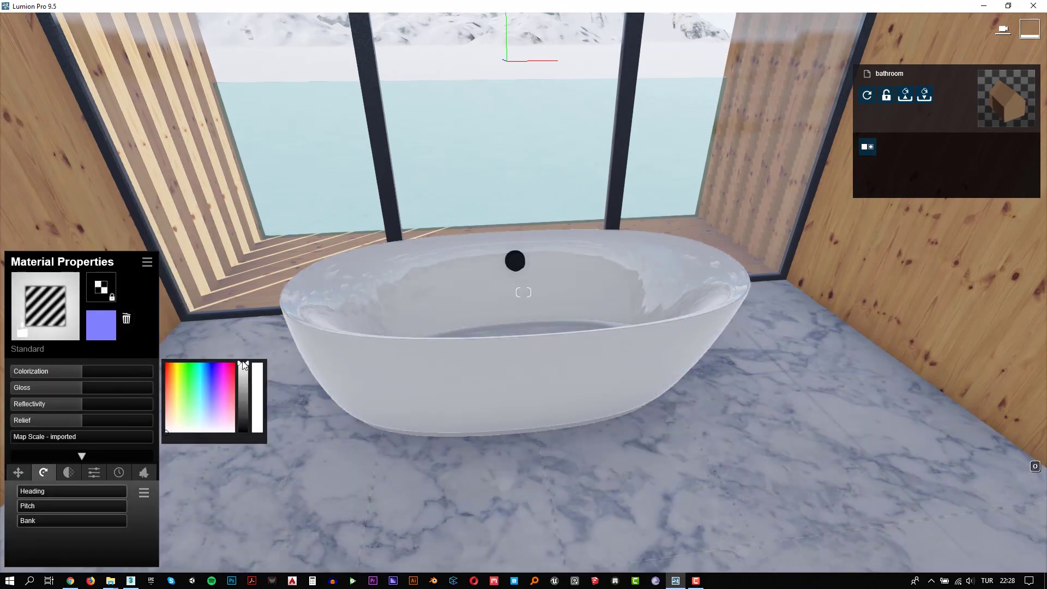
pyautogui.click(64, 388)
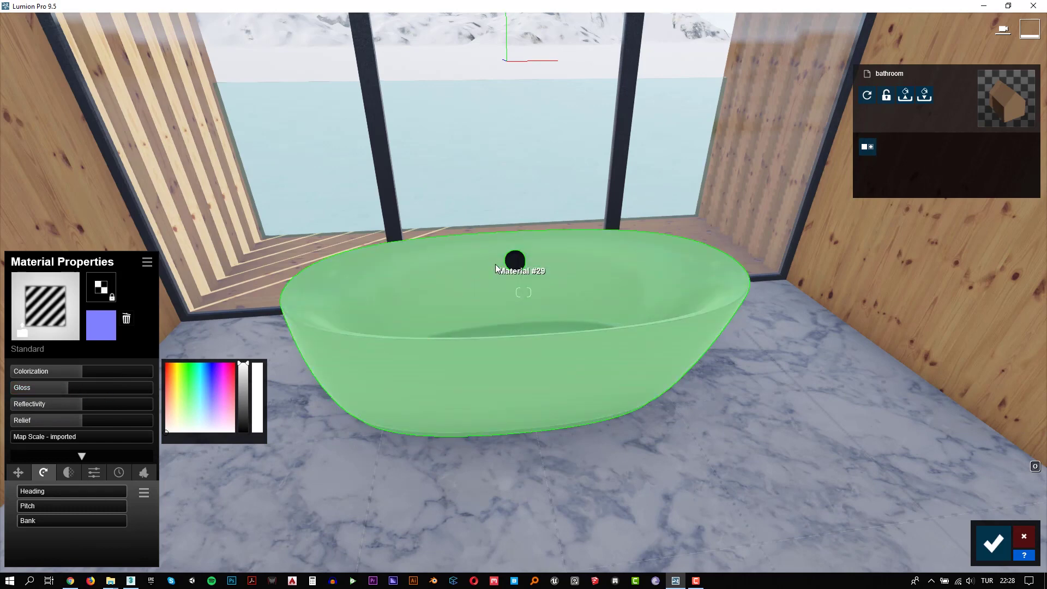
# Step: Apply Indoor Metal Chrome to the bathtub drain
pyautogui.click(512, 264)
pyautogui.click(75, 202)
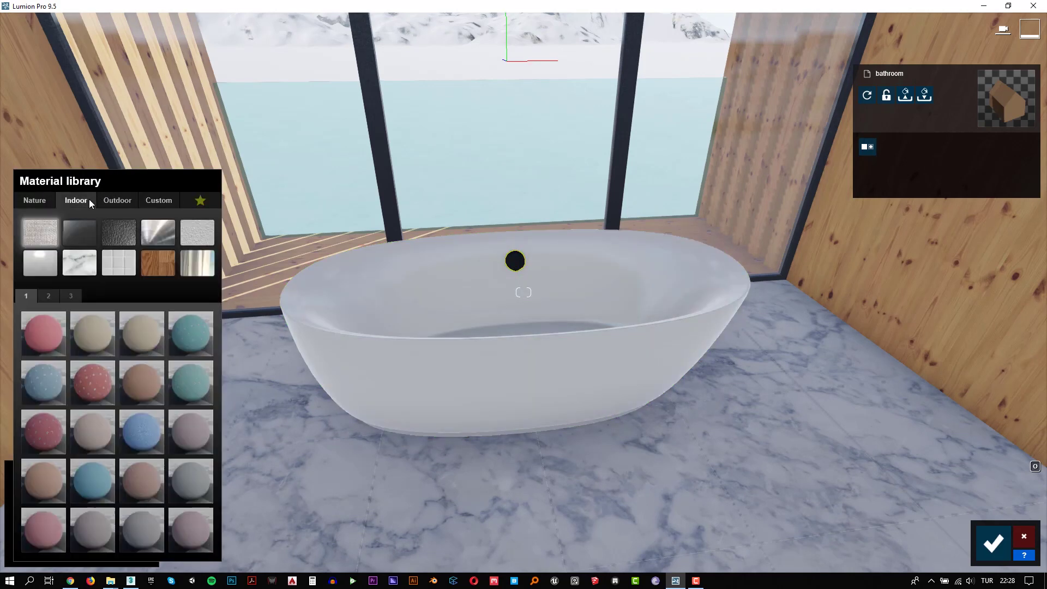
pyautogui.click(165, 233)
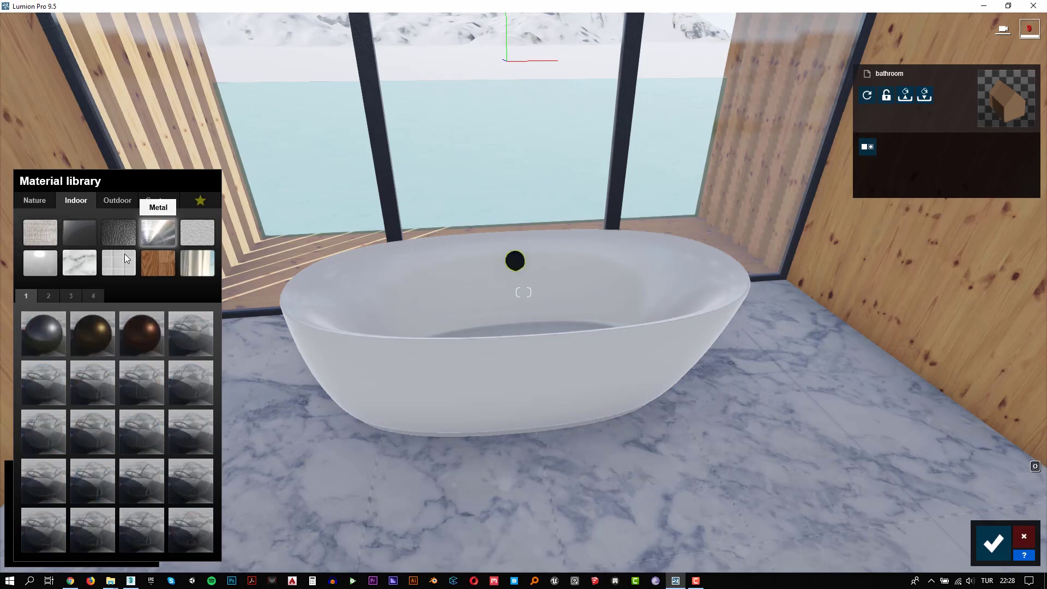
pyautogui.click(73, 296)
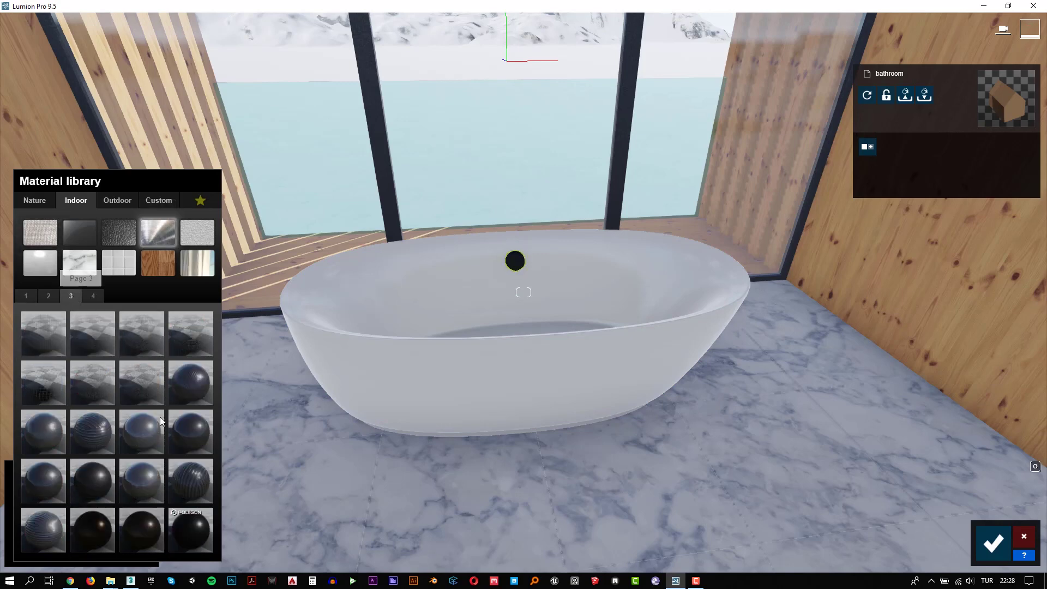
pyautogui.click(48, 294)
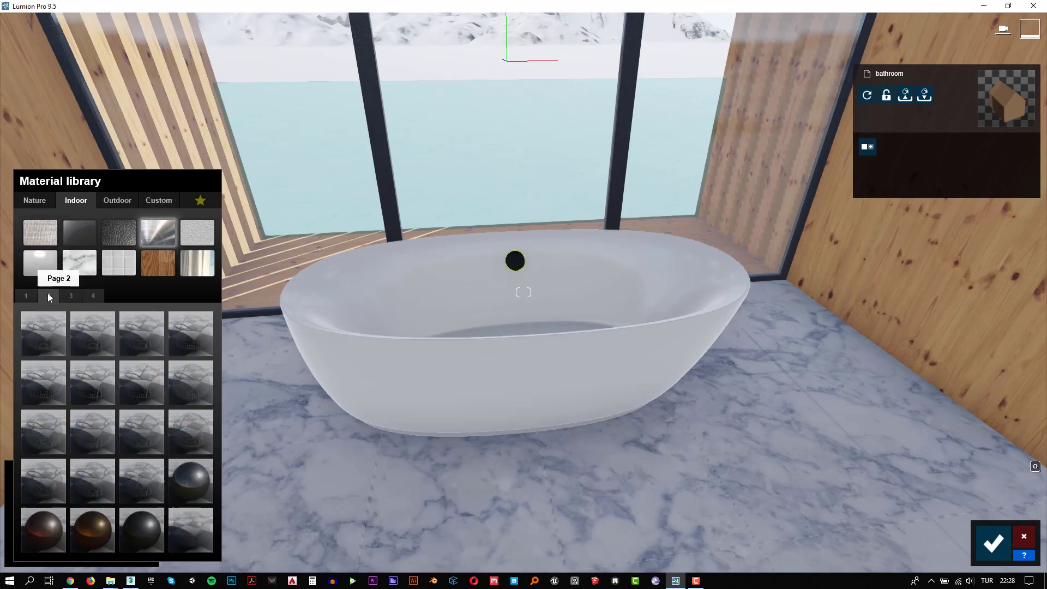
pyautogui.click(189, 471)
# Step: Place a Reflection Control sphere from Lights and Utilities on the floor beside the tub
pyautogui.click(992, 542)
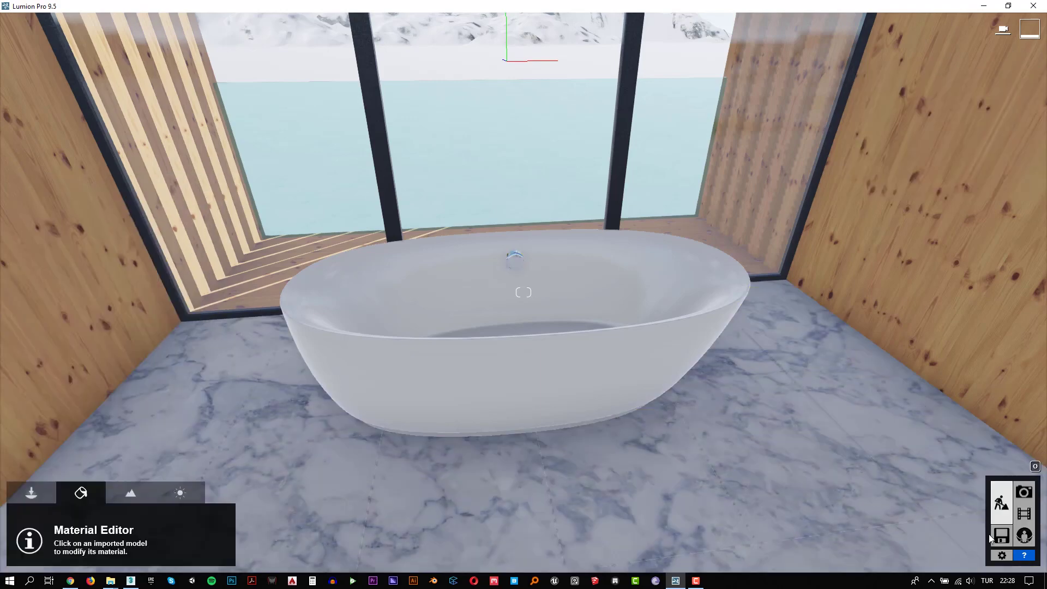
pyautogui.moveTo(758, 436); pyautogui.dragTo(747, 414, button='right')
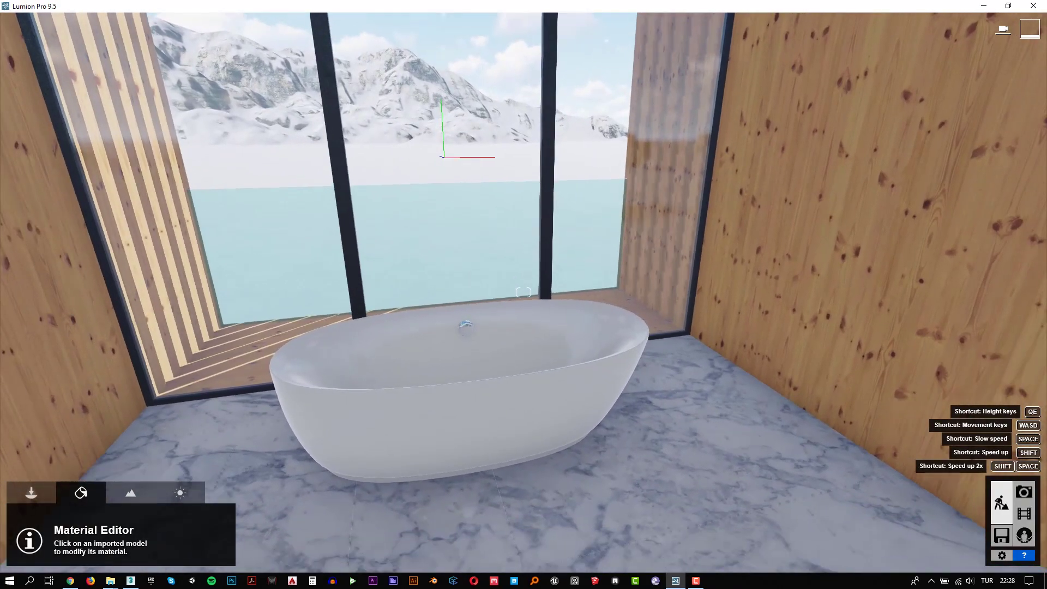
pyautogui.moveTo(305, 436); pyautogui.dragTo(353, 467, button='right')
pyautogui.click(41, 492)
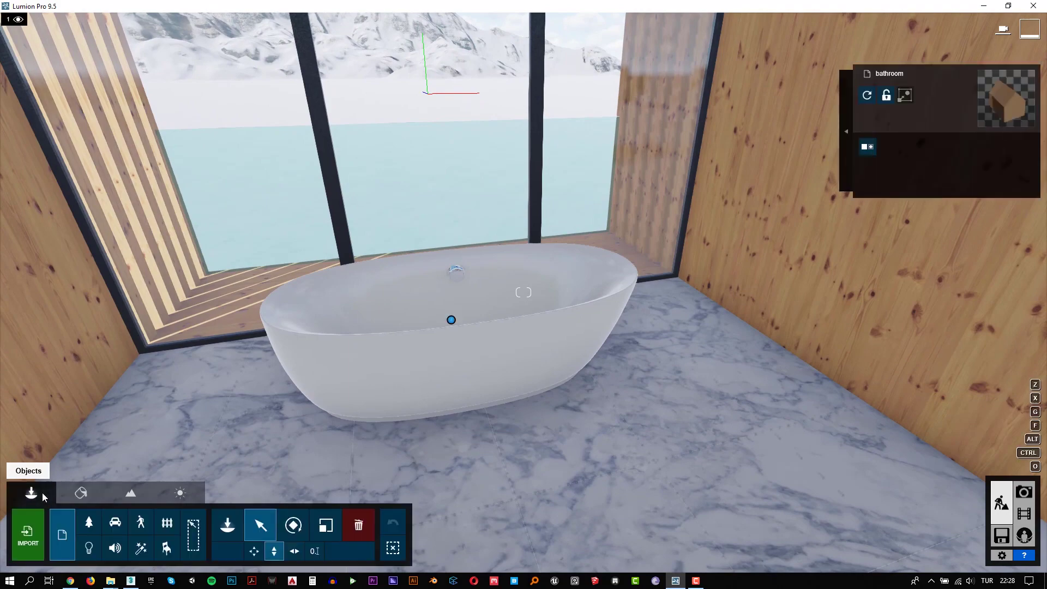
pyautogui.click(227, 525)
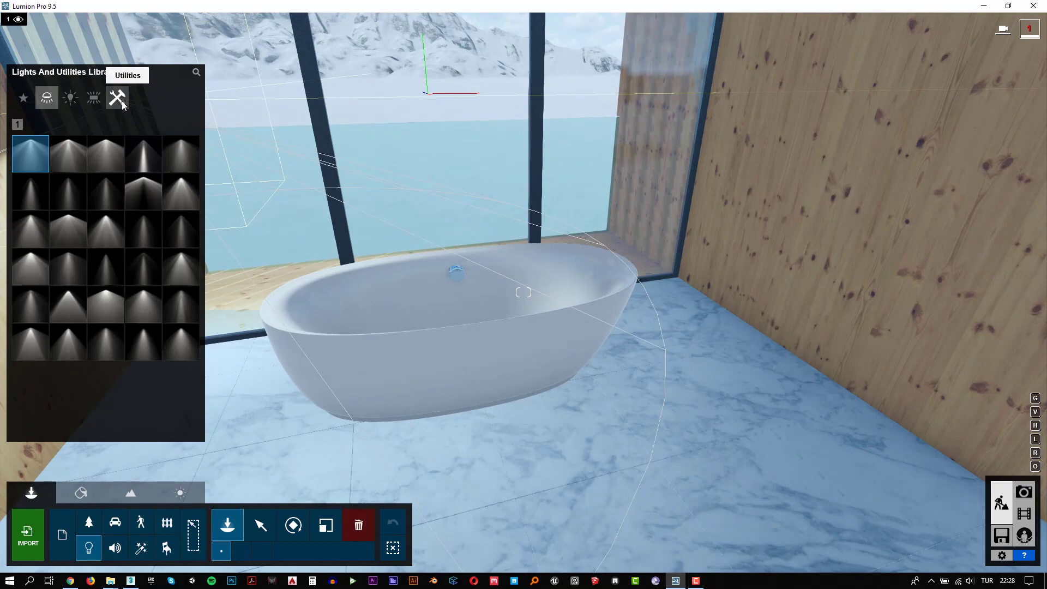
pyautogui.click(117, 97)
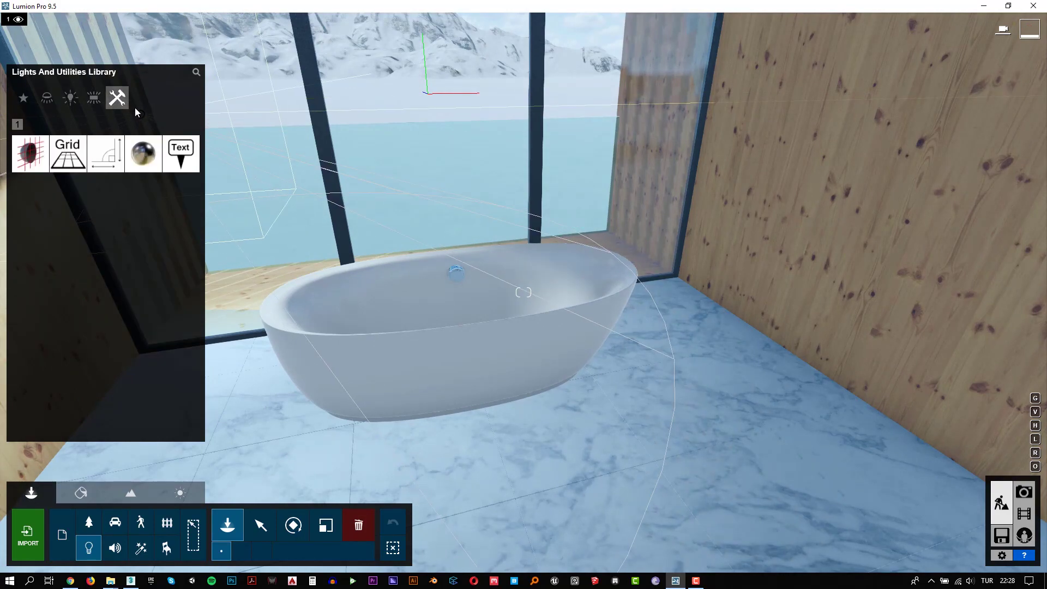
pyautogui.click(143, 154)
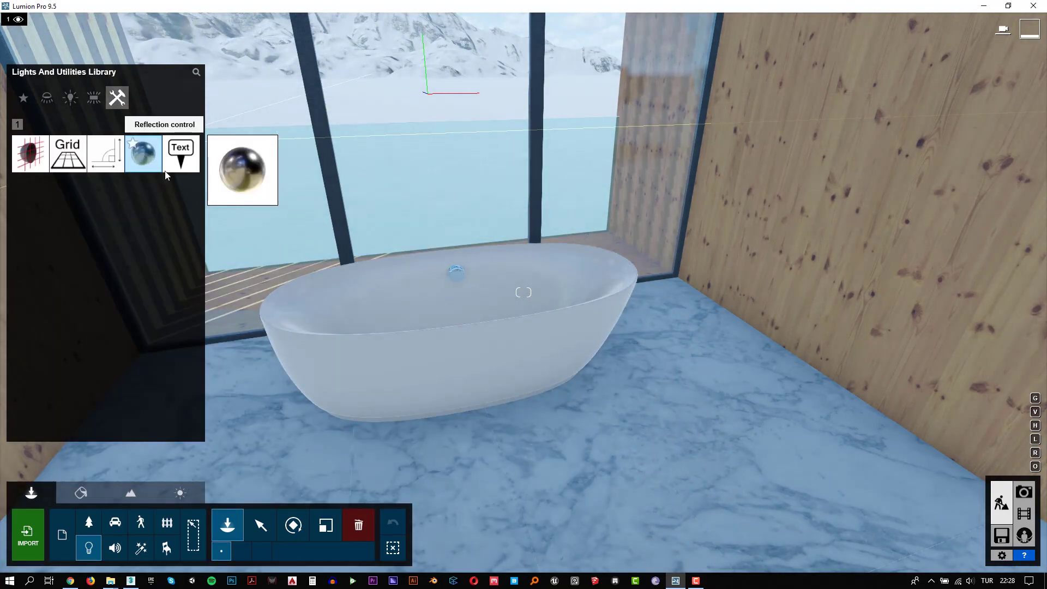
pyautogui.click(592, 445)
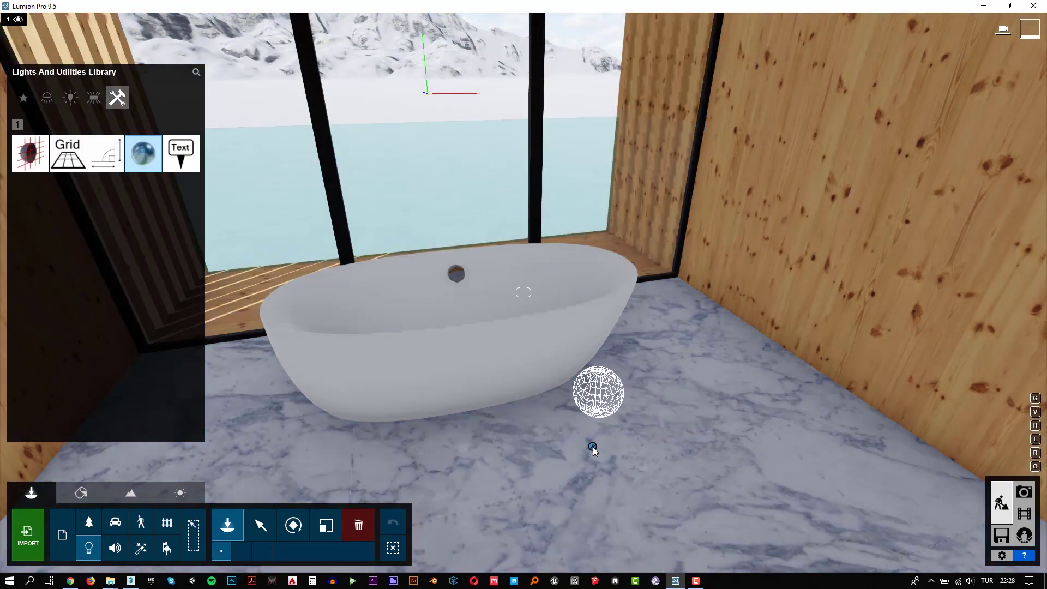
pyautogui.click(1025, 494)
# Step: Set the Photo 1 camera to 1.01 m eye level and 20.6 mm focal length, and save it
pyautogui.click(100, 497)
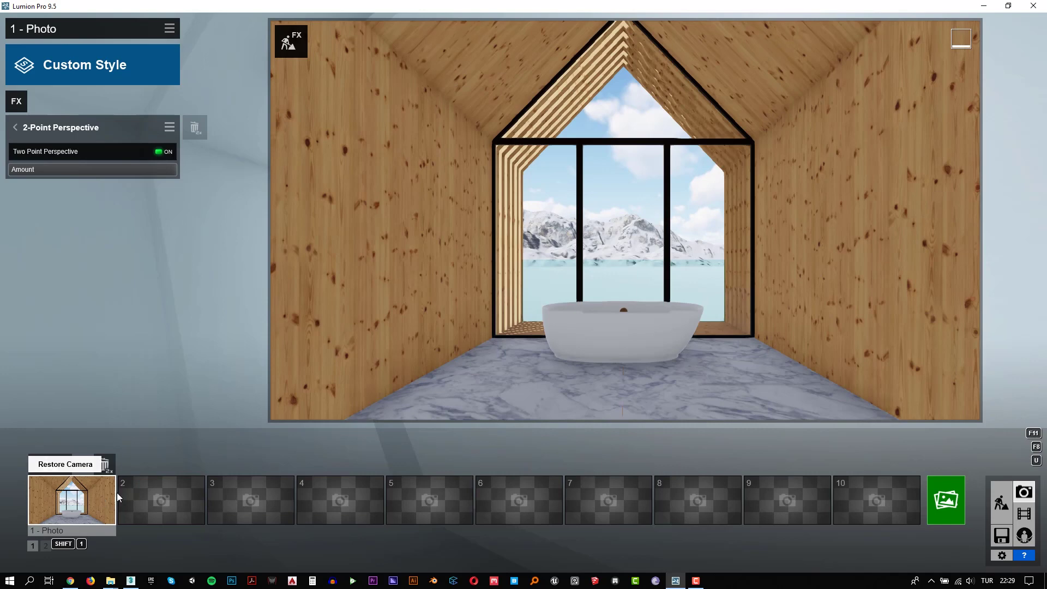
pyautogui.moveTo(630, 400)
pyautogui.moveTo(650, 401); pyautogui.dragTo(655, 400)
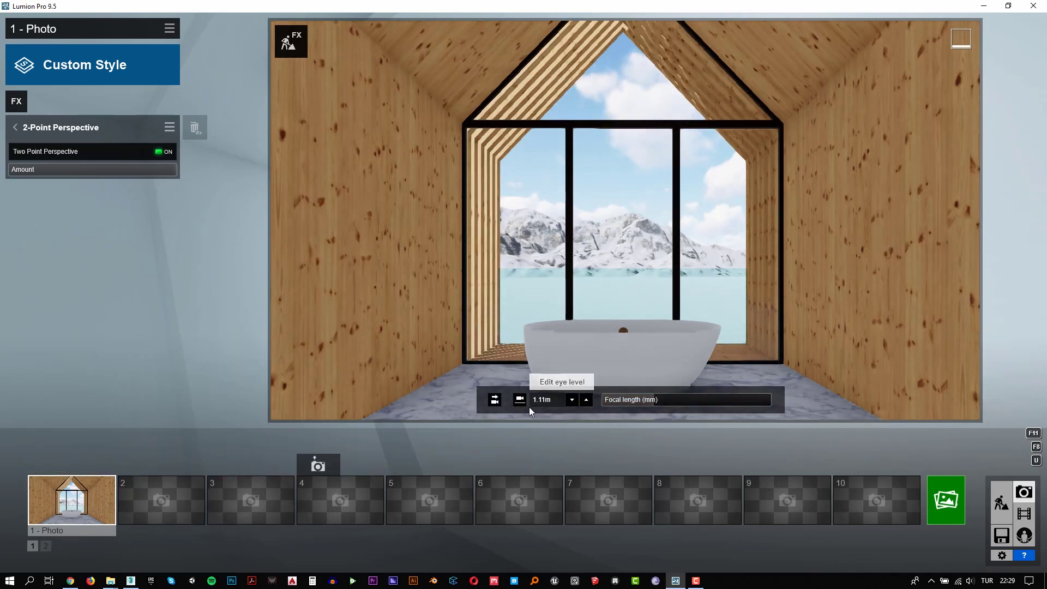
pyautogui.click(577, 403)
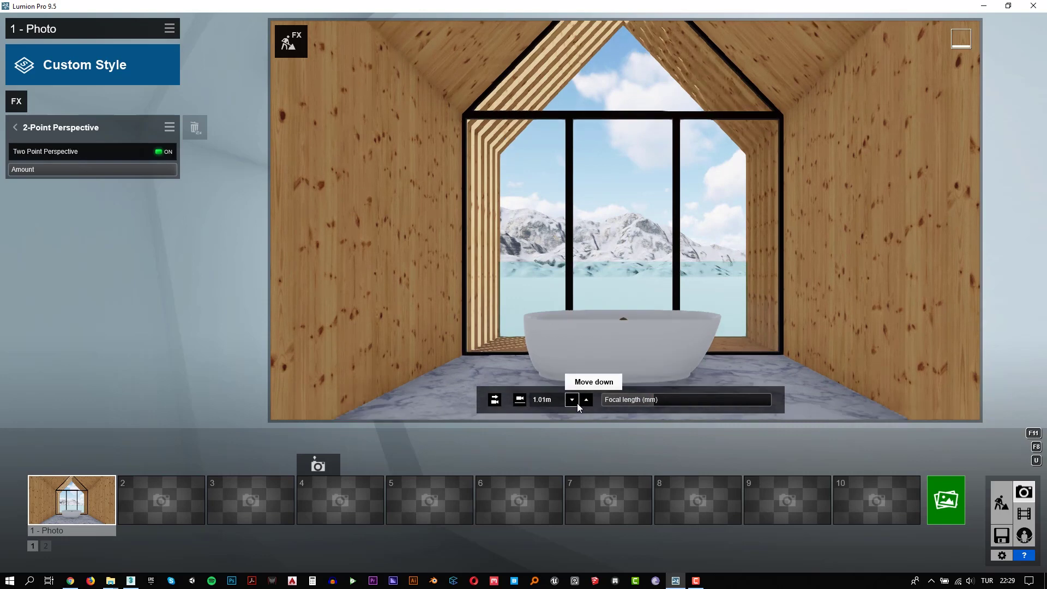
pyautogui.click(659, 402)
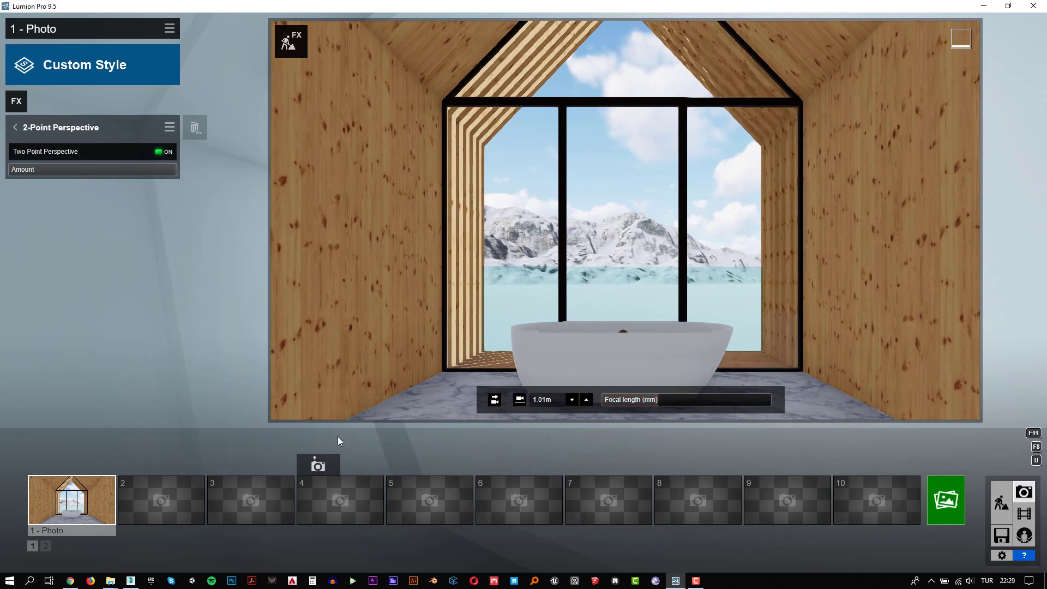
pyautogui.click(48, 467)
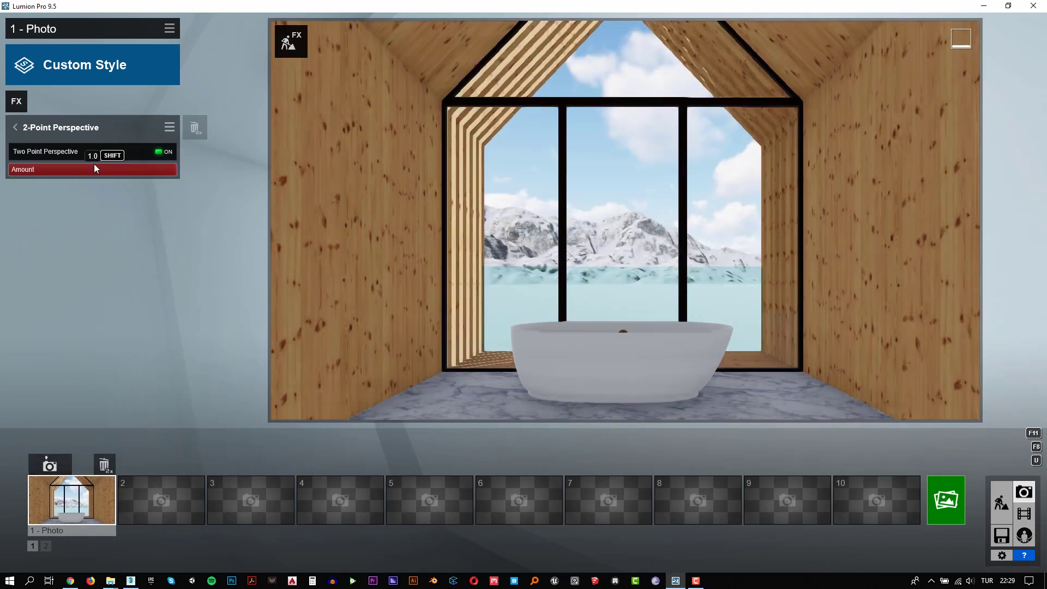
pyautogui.click(103, 66)
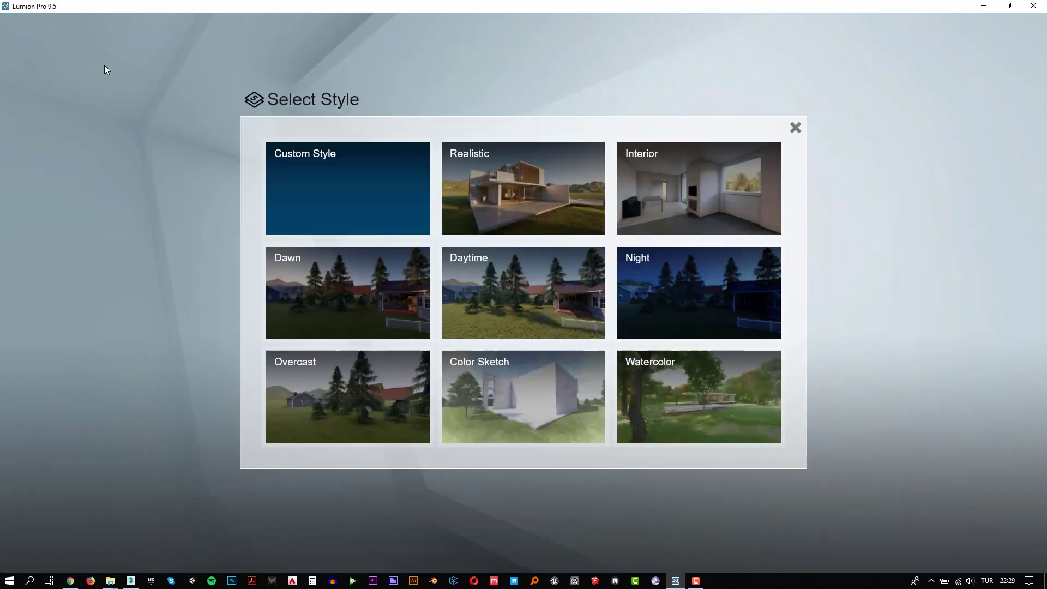
# Step: Apply the Interior style, disable Depth of Field and Chromatic Aberrations, and set Sky Light 2 to Ultra with reflections
pyautogui.click(635, 171)
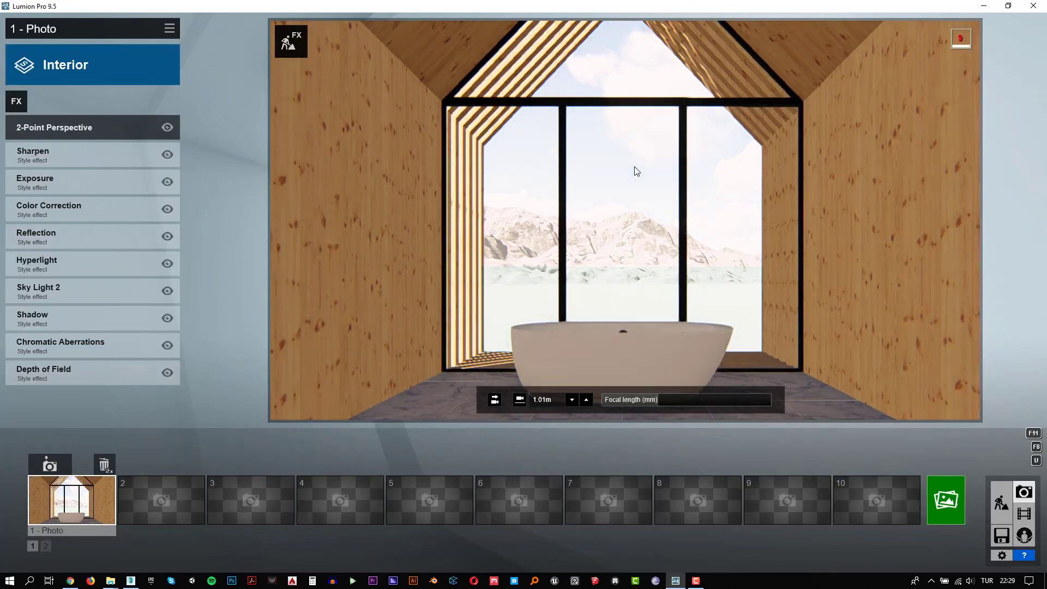
pyautogui.click(168, 371)
pyautogui.click(167, 345)
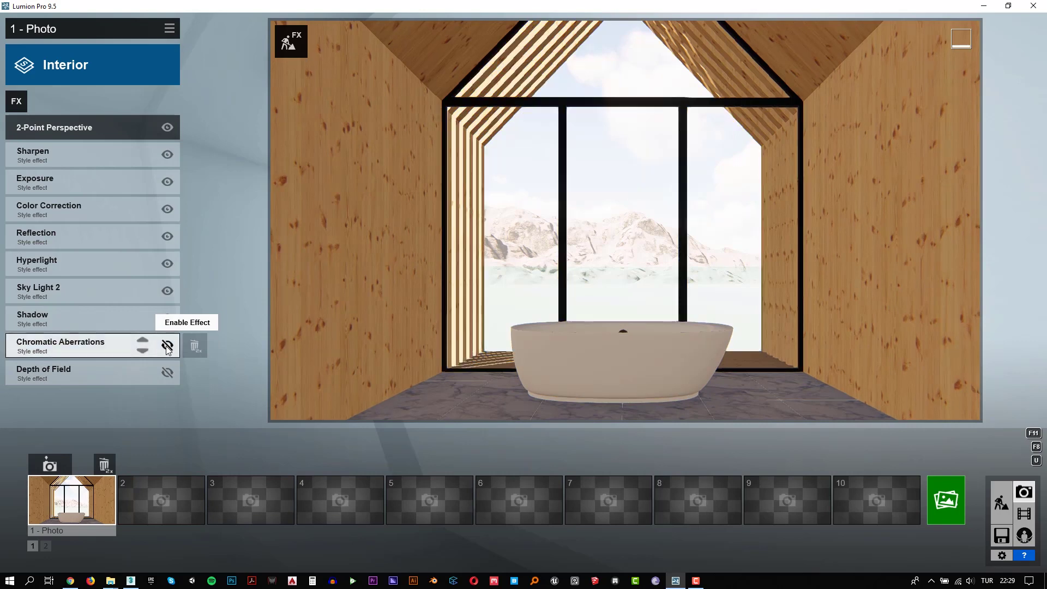
pyautogui.click(120, 286)
pyautogui.click(146, 238)
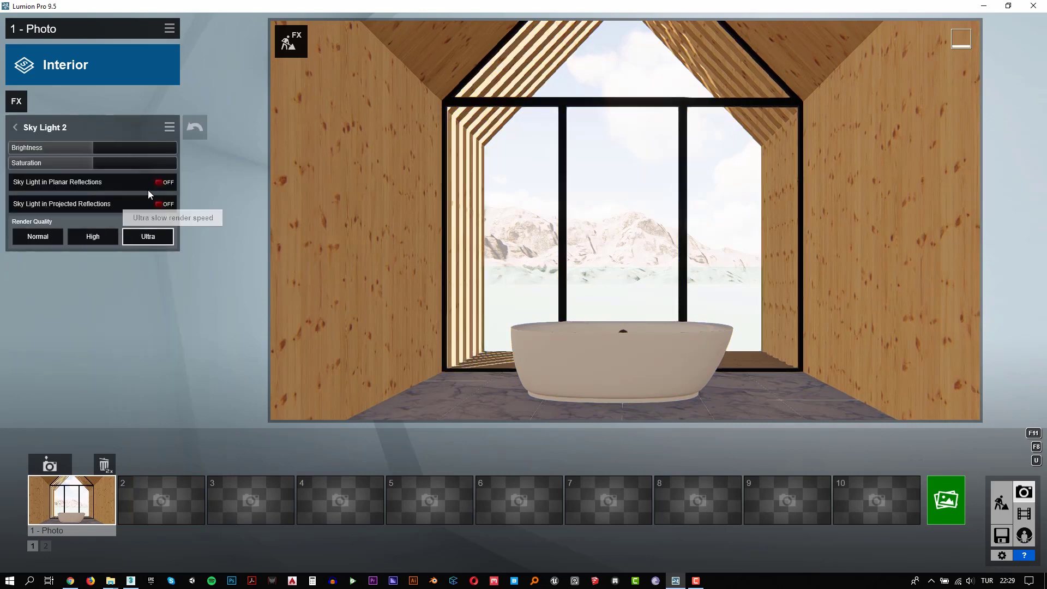
pyautogui.click(158, 182)
pyautogui.click(158, 203)
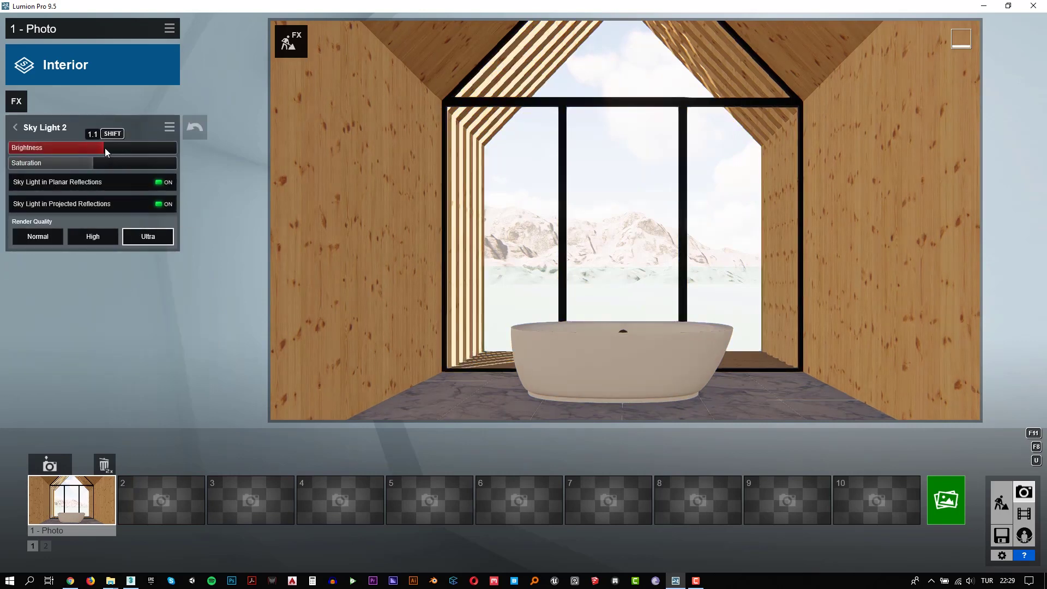
# Step: Add a Real Skies effect using an overcast sky
pyautogui.click(25, 103)
pyautogui.click(398, 104)
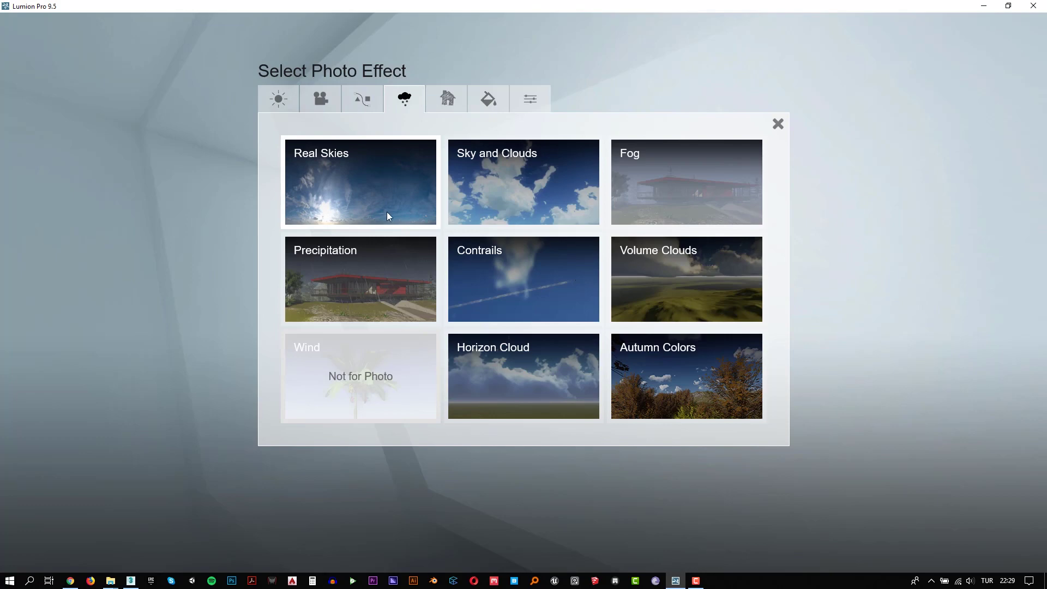
pyautogui.click(381, 198)
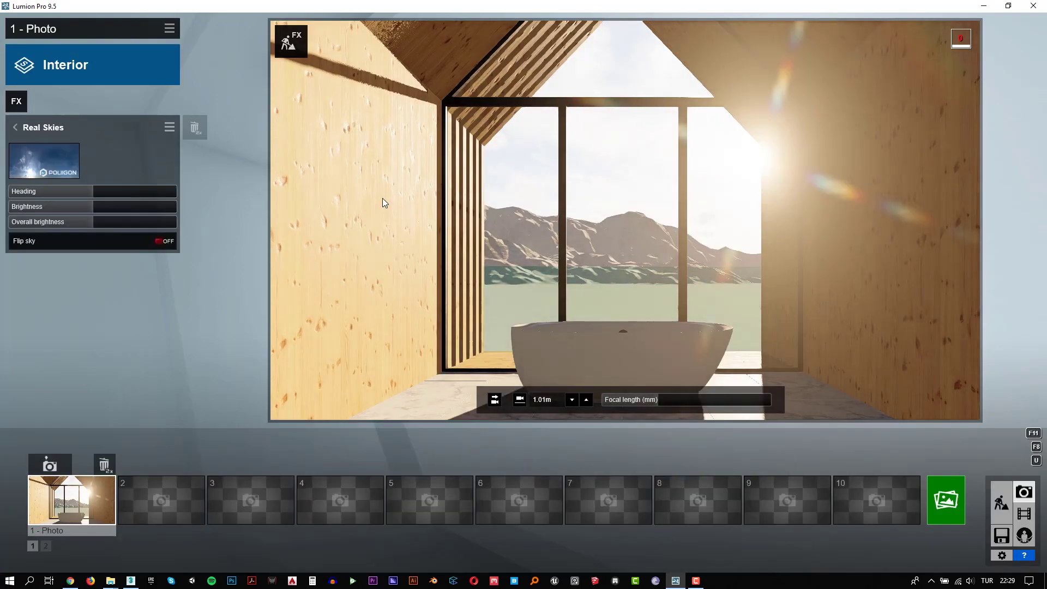
pyautogui.click(60, 159)
pyautogui.click(516, 114)
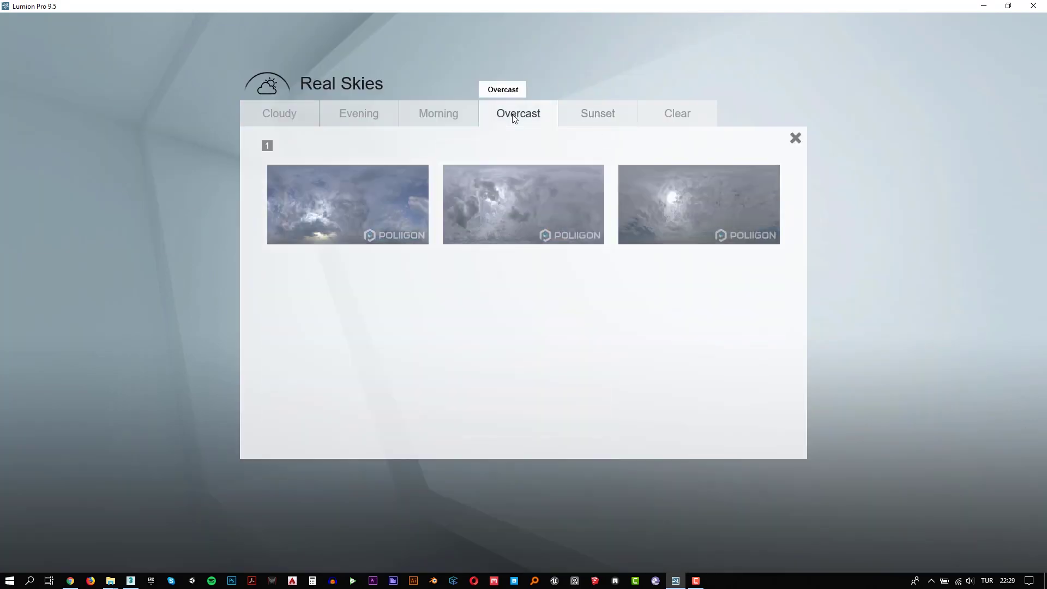
pyautogui.click(680, 211)
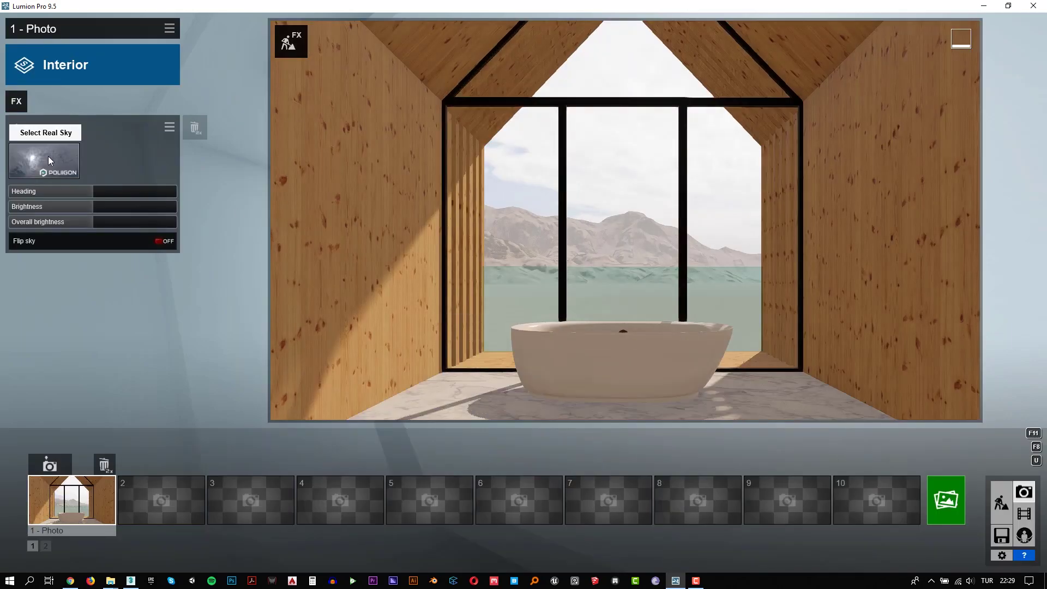
pyautogui.click(48, 156)
pyautogui.click(528, 183)
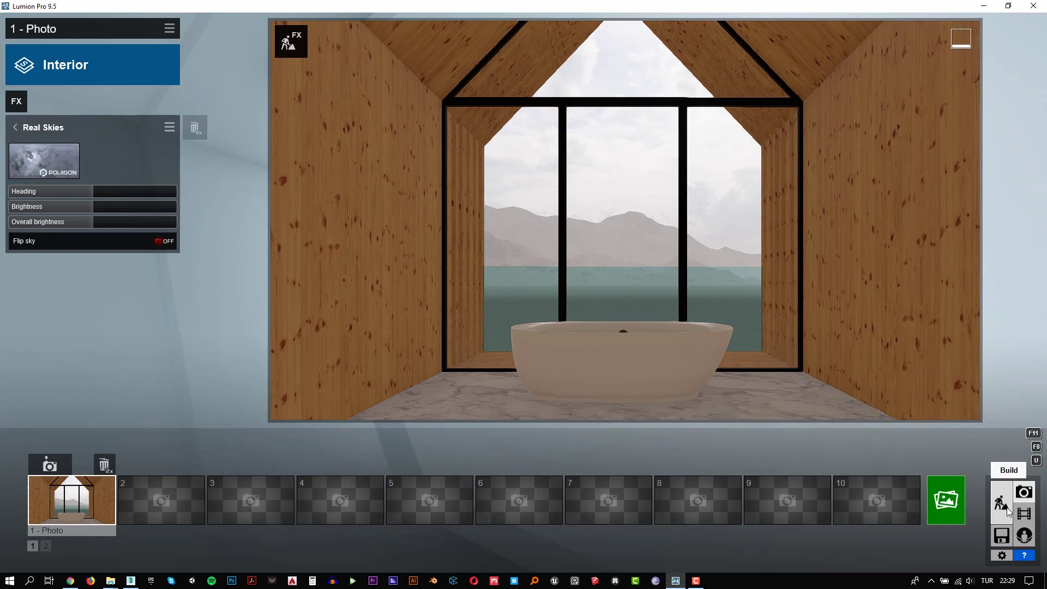
pyautogui.click(15, 127)
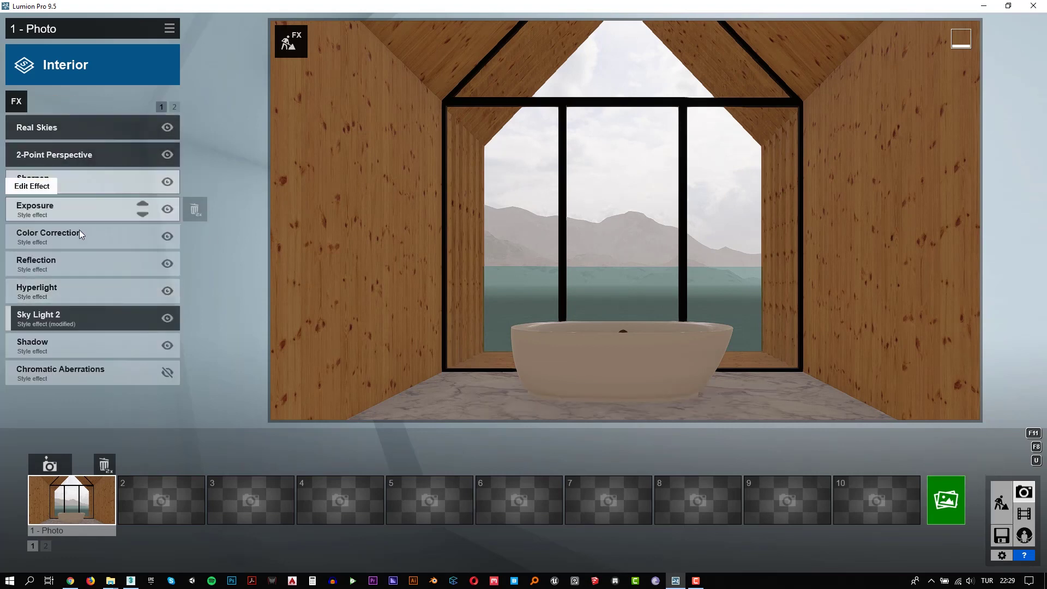
# Step: Set Reflection preview quality to High and add reflection planes on the window glass and floor
pyautogui.click(90, 268)
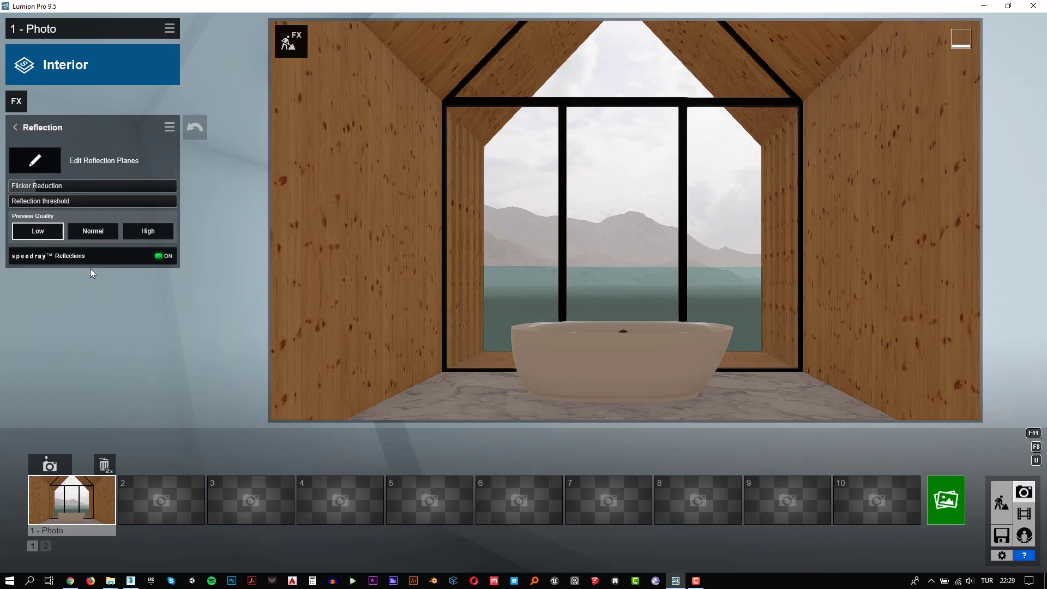
pyautogui.click(144, 231)
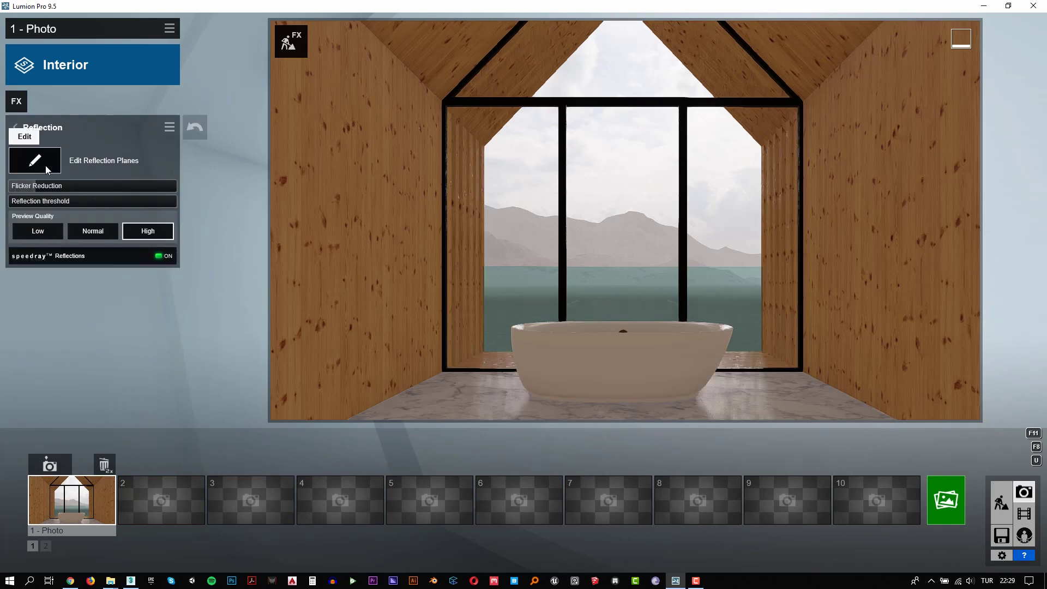
pyautogui.click(46, 167)
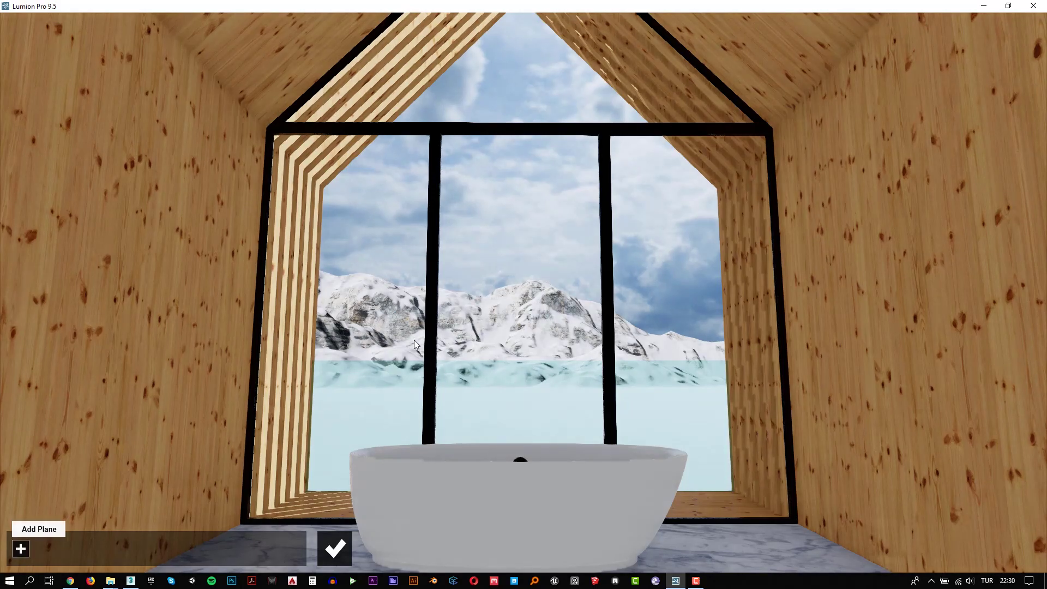
pyautogui.click(20, 549)
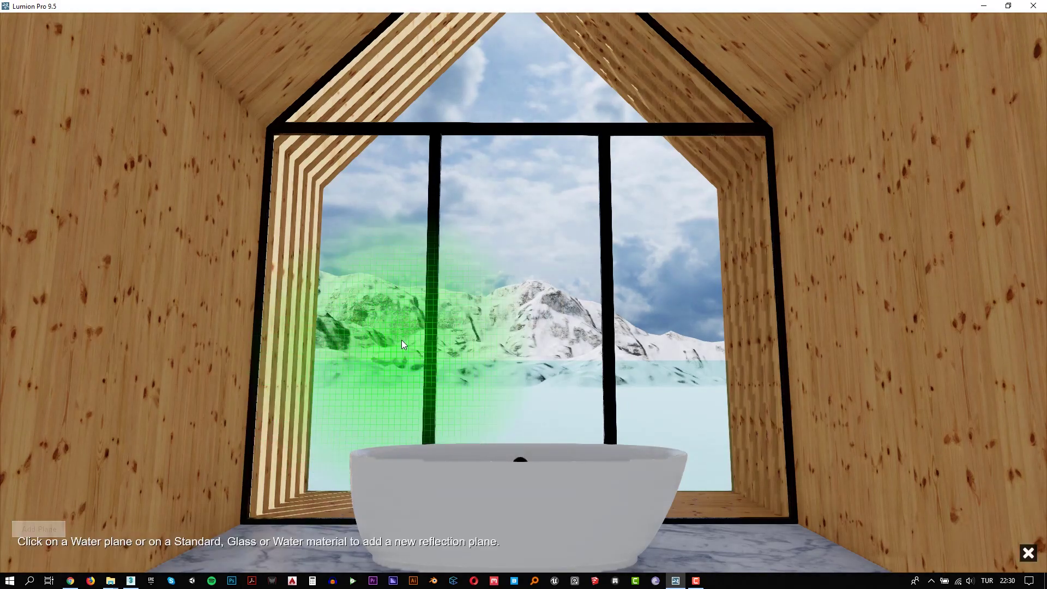
pyautogui.click(402, 341)
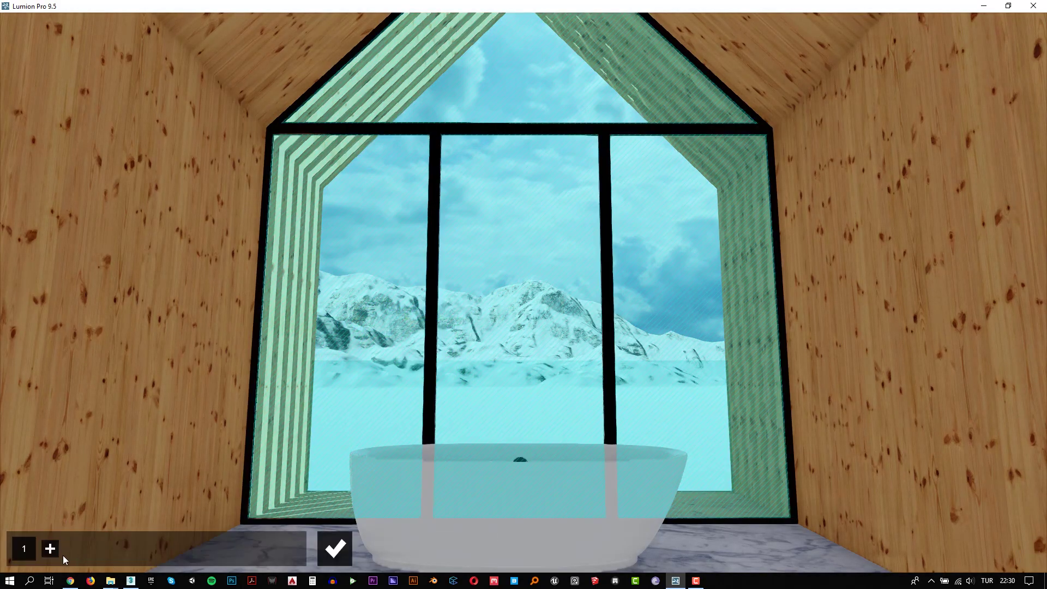
pyautogui.click(50, 548)
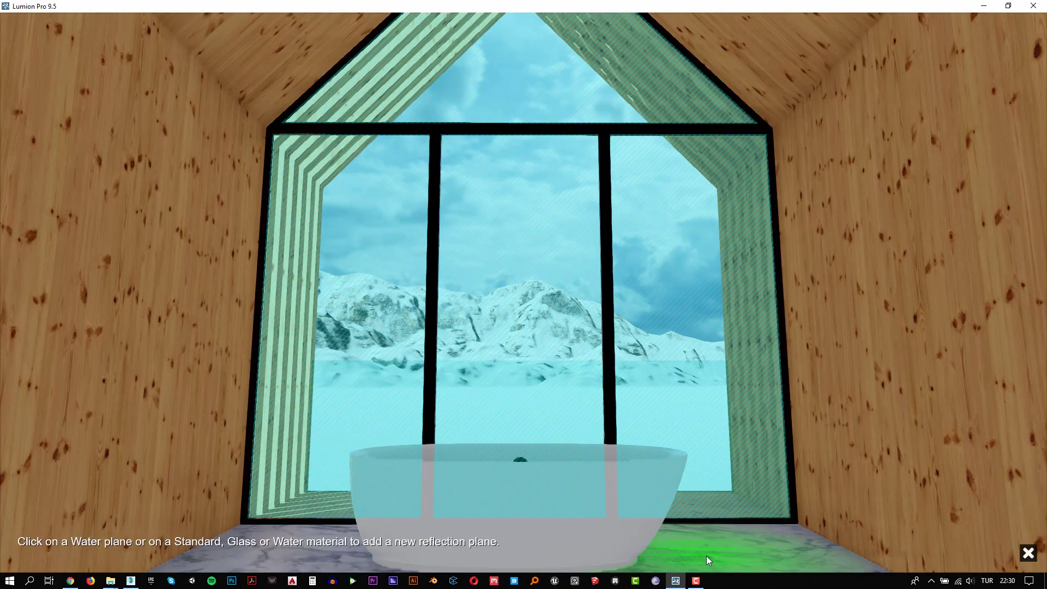
pyautogui.click(707, 560)
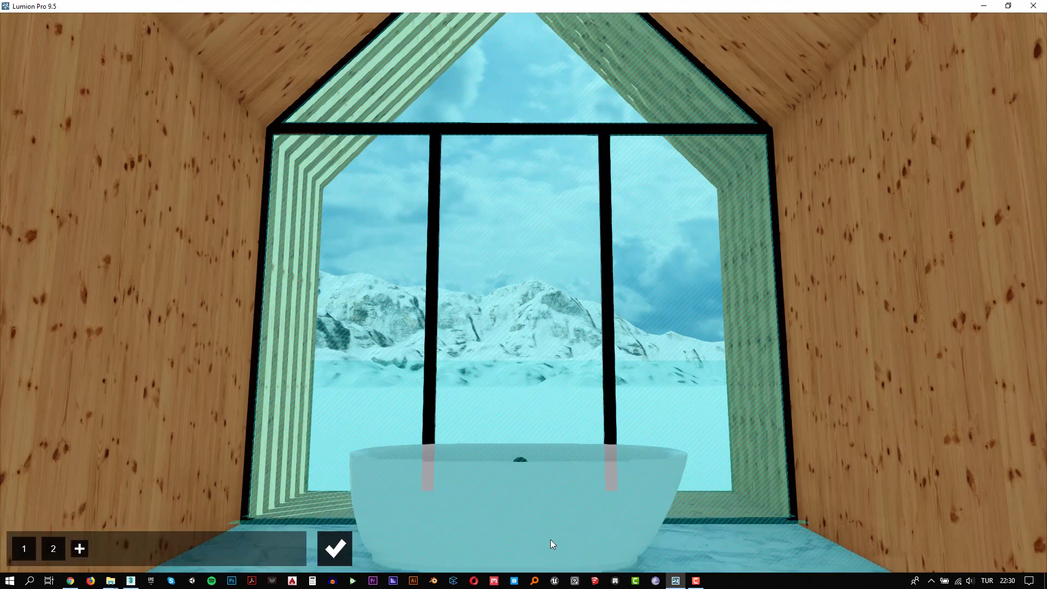
pyautogui.click(336, 547)
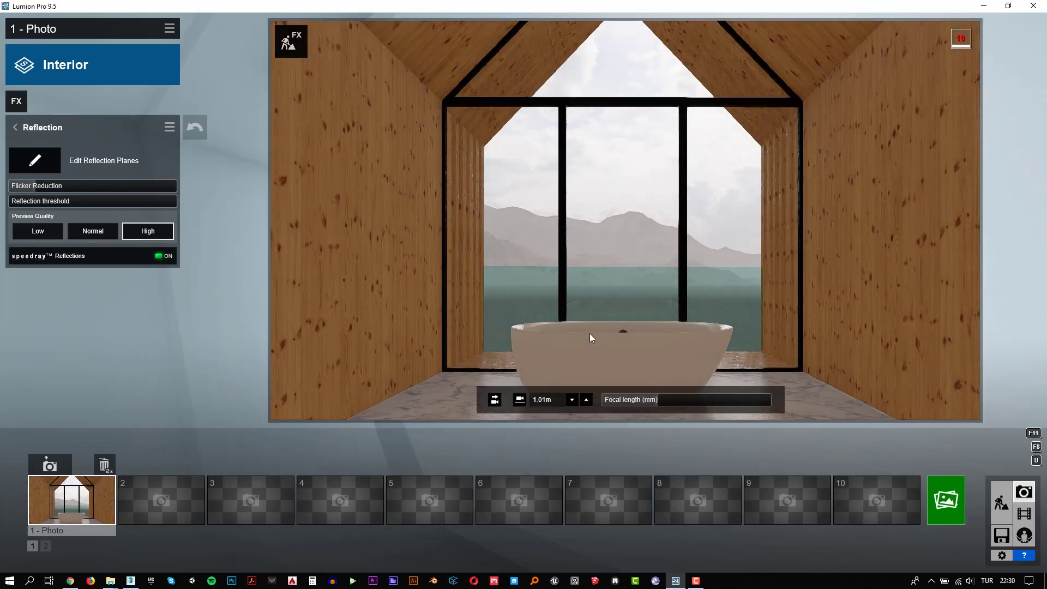
pyautogui.moveTo(626, 400)
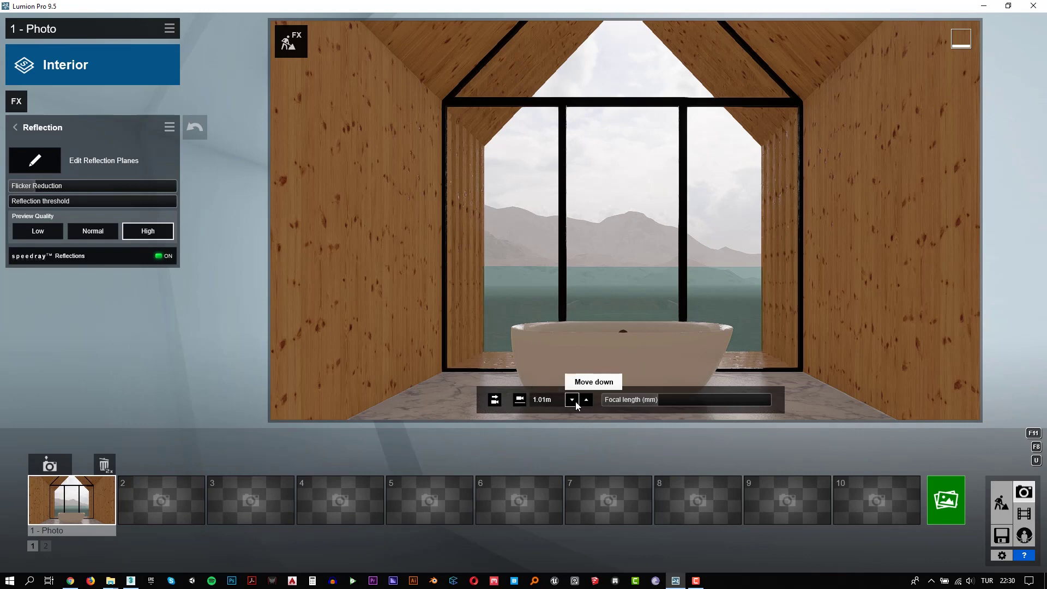
# Step: Lower the photo camera to 0.81 m and return to Build mode
pyautogui.click(574, 402)
pyautogui.click(576, 404)
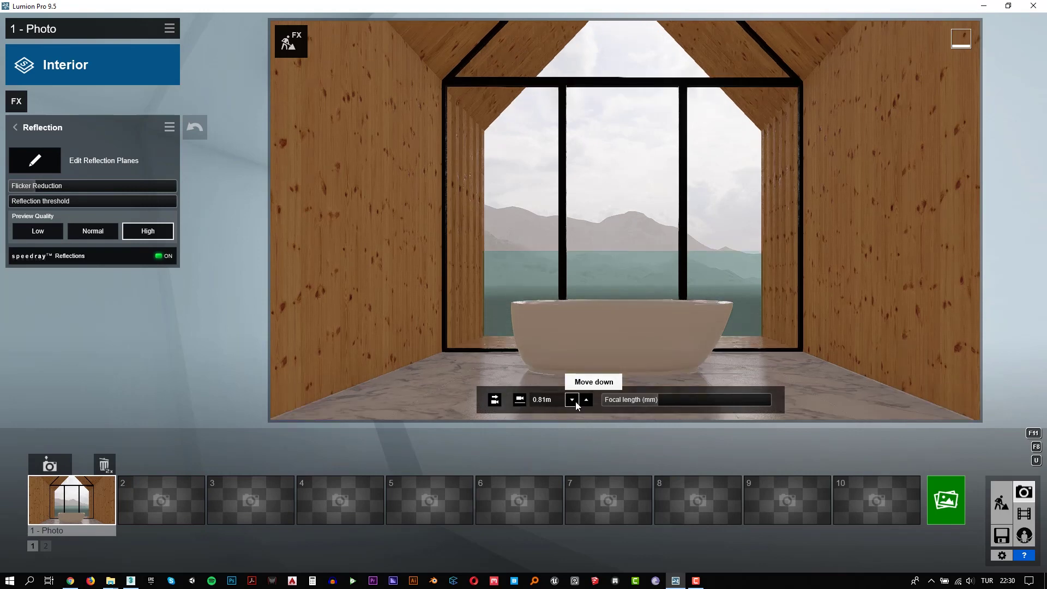
pyautogui.click(1001, 501)
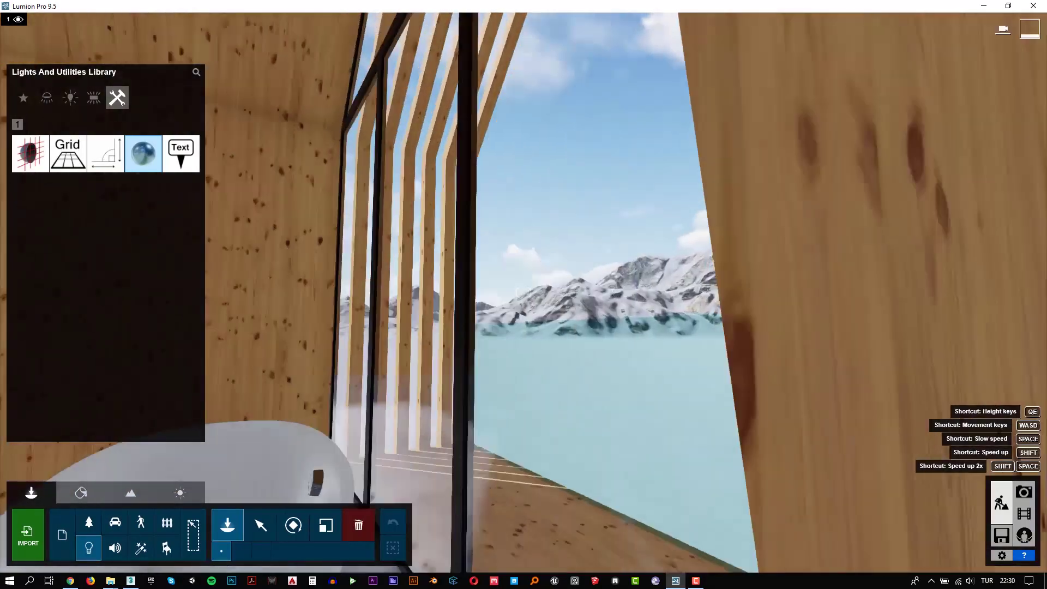
# Step: Place Leafless Tree 001 in the snow beside the house
pyautogui.press('s')
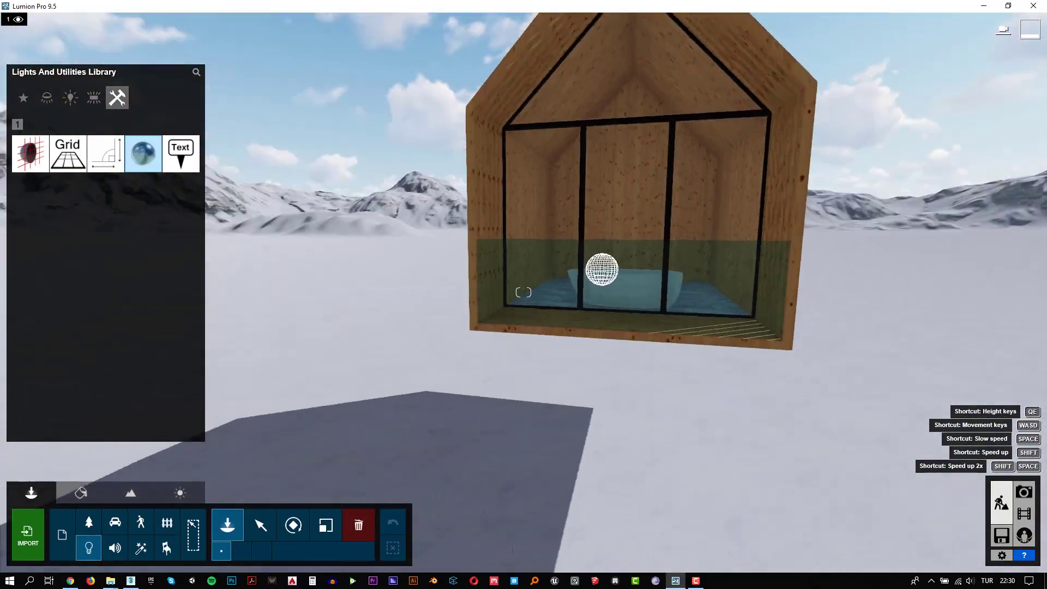
pyautogui.moveTo(180, 517); pyautogui.dragTo(180, 517, button='right')
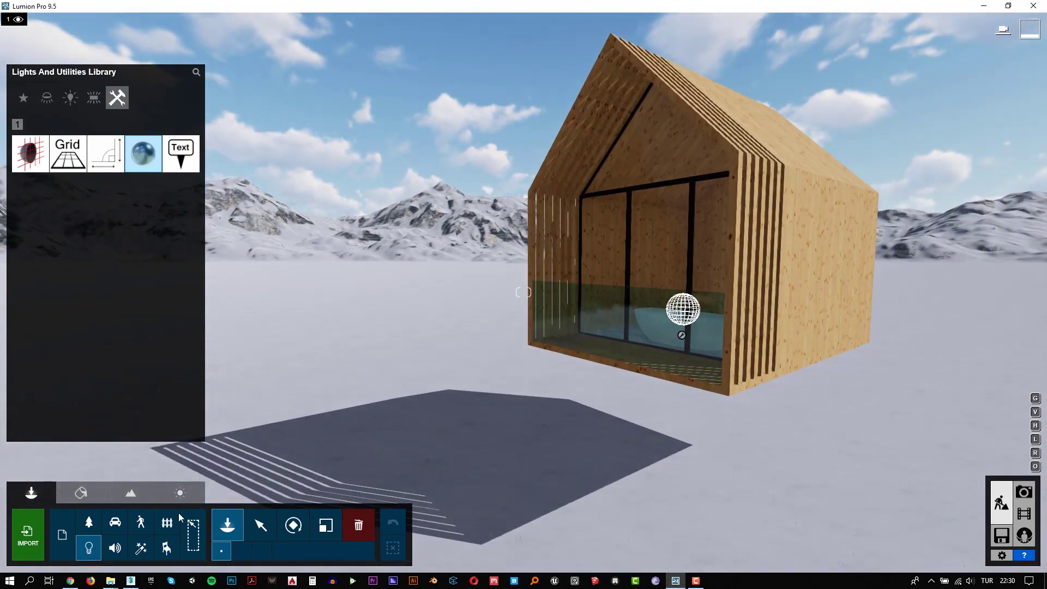
pyautogui.click(94, 527)
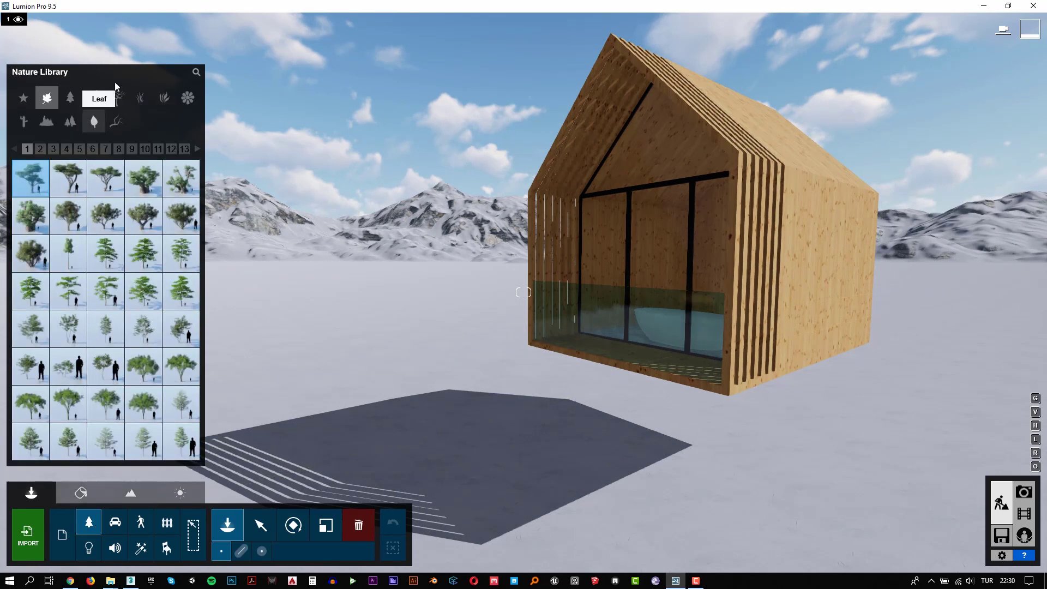
pyautogui.click(113, 102)
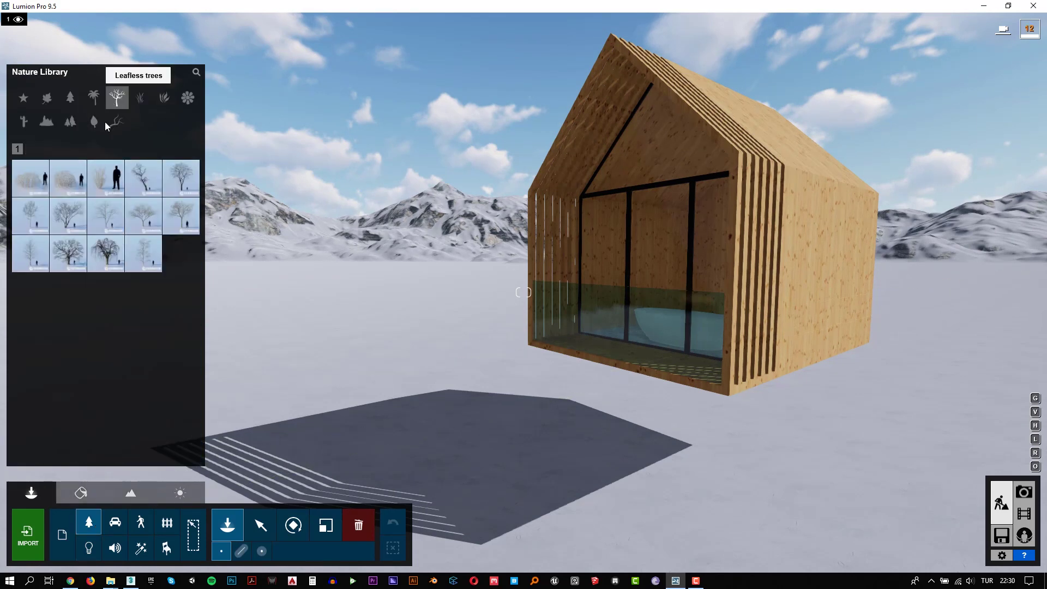
pyautogui.click(140, 186)
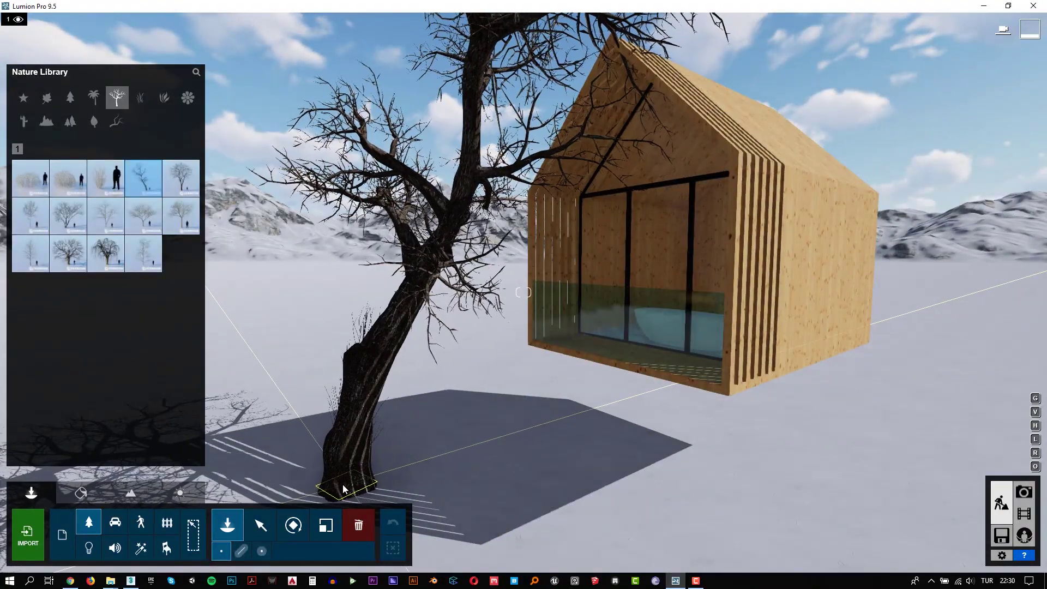
pyautogui.click(341, 489)
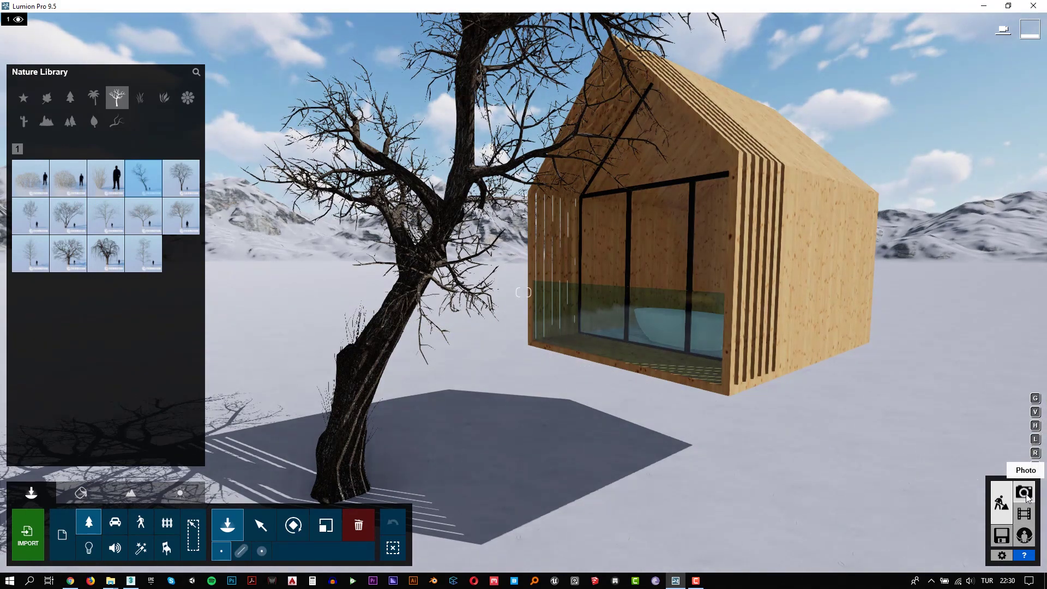
pyautogui.click(1026, 493)
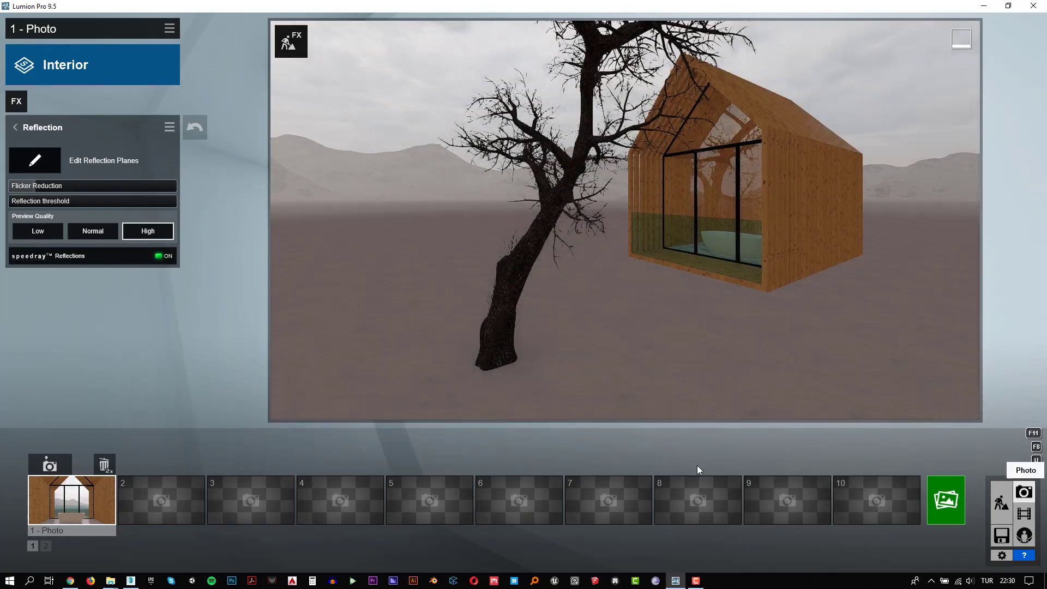
# Step: Shift the leafless tree about 0.5 m horizontally and restore Photo 1's interior camera
pyautogui.click(73, 516)
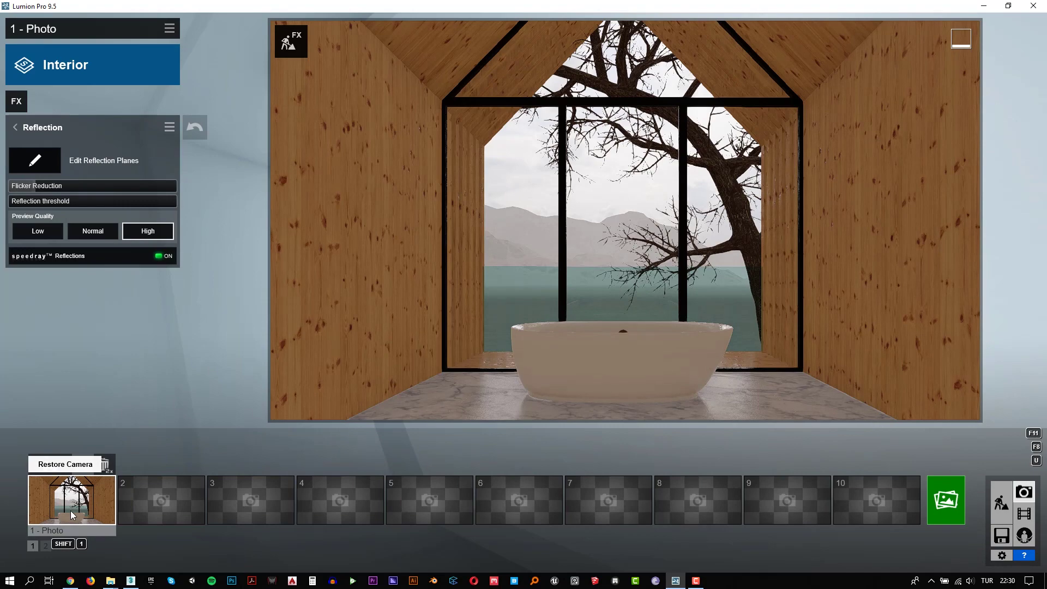
pyautogui.click(999, 506)
pyautogui.scroll(5, 770, 358)
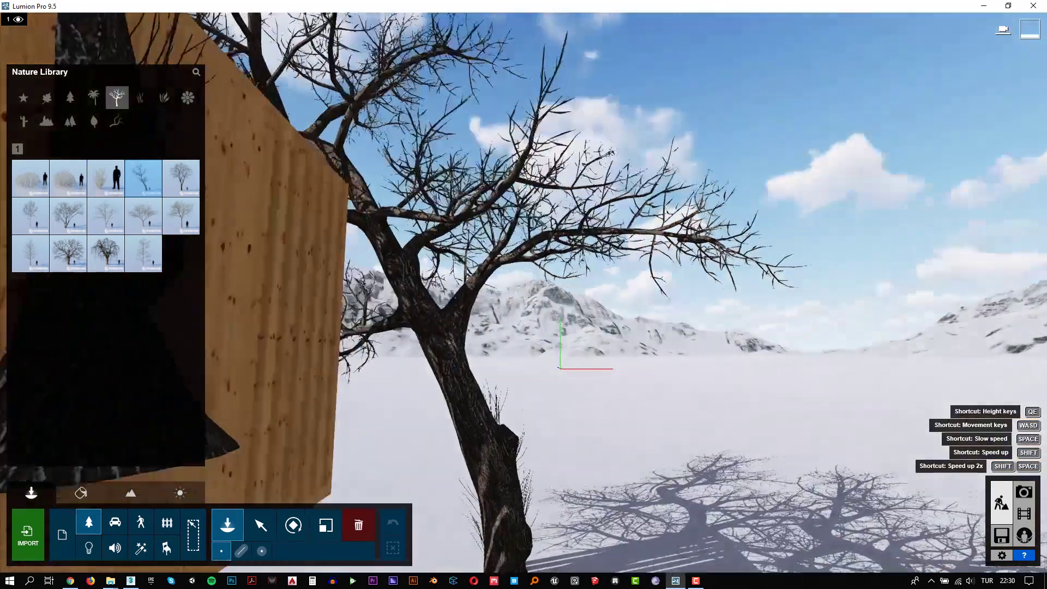
pyautogui.click(260, 525)
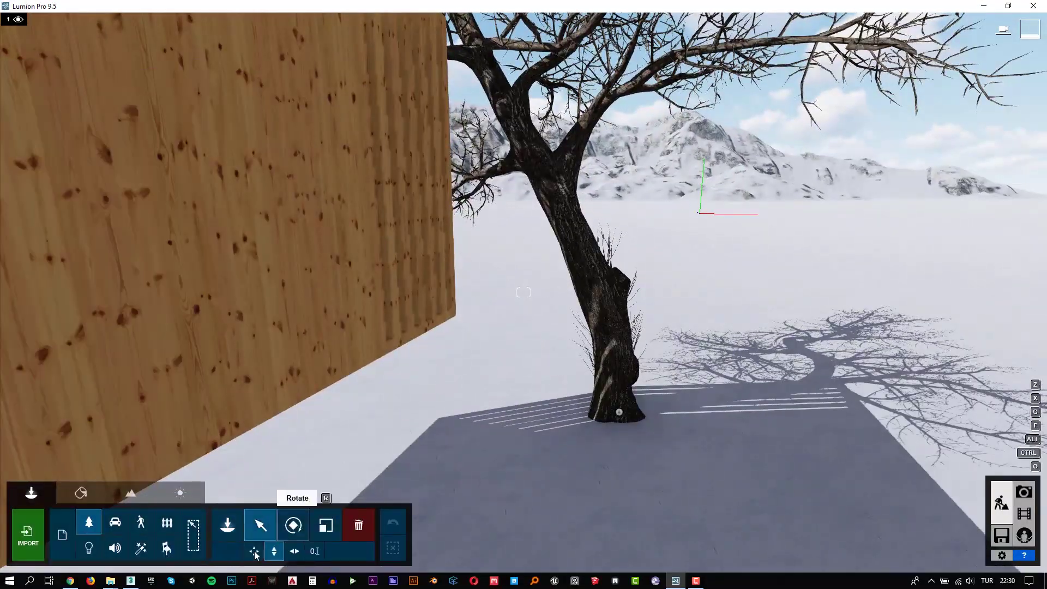
pyautogui.click(255, 552)
pyautogui.moveTo(619, 413)
pyautogui.mouseDown()
pyautogui.moveTo(665, 425)
pyautogui.moveTo(693, 404)
pyautogui.mouseUp()
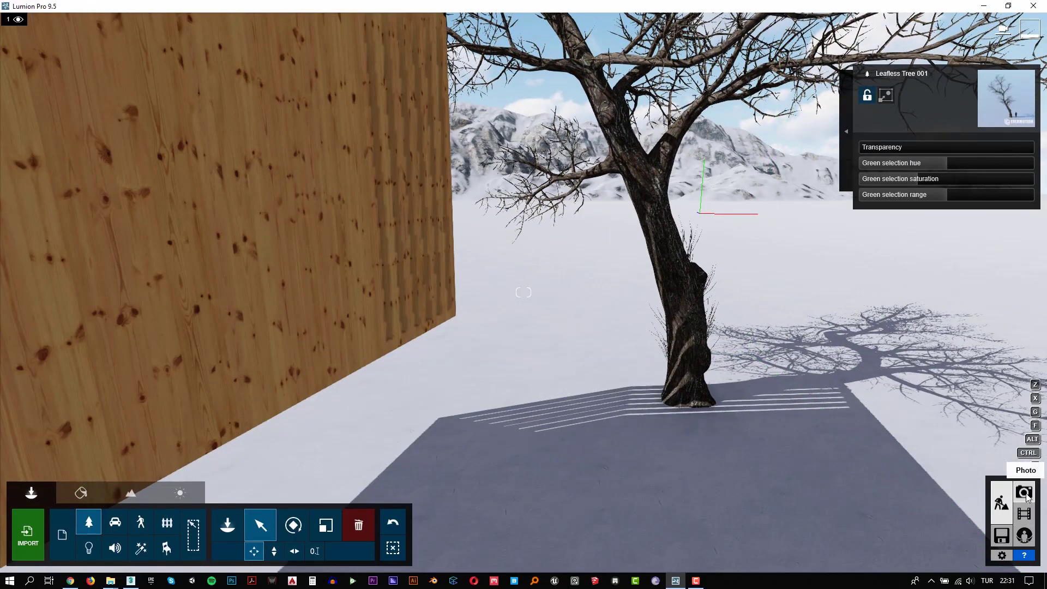
pyautogui.click(1026, 494)
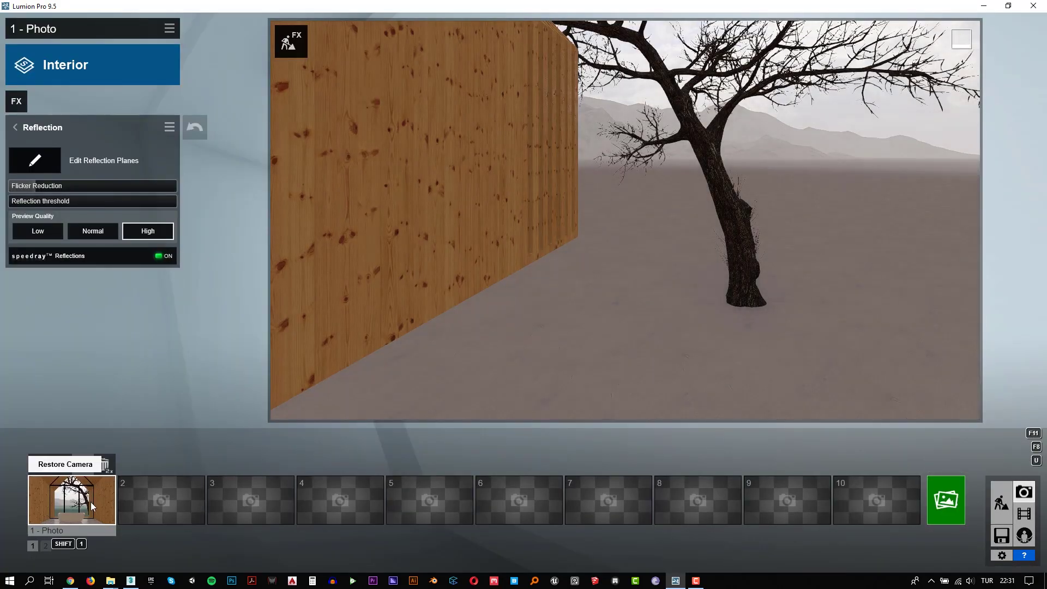
pyautogui.click(90, 502)
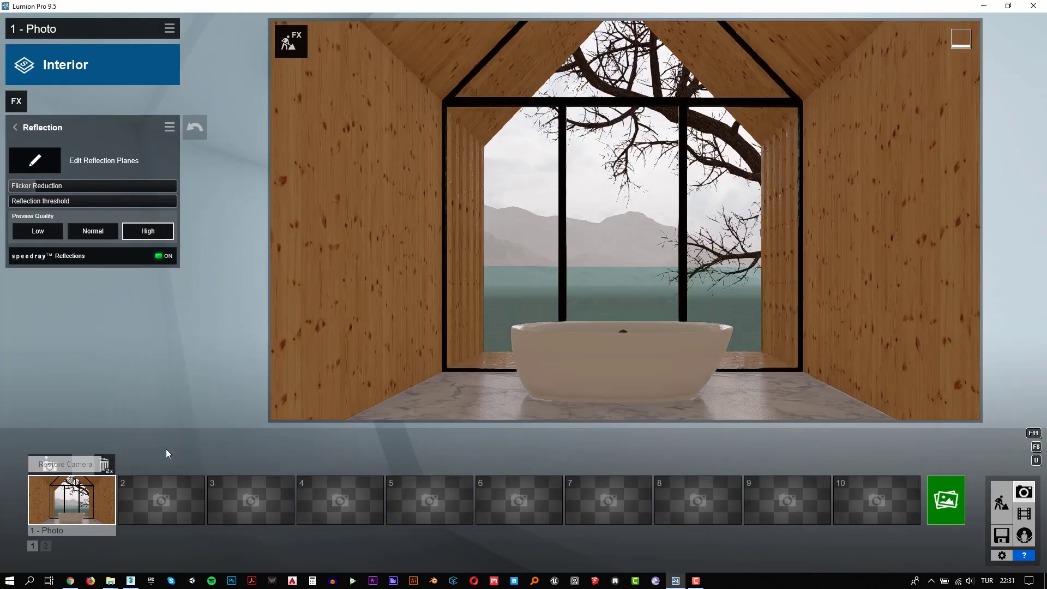
# Step: Add a Fog effect to Photo 1 with density 1.2
pyautogui.click(21, 111)
pyautogui.click(659, 153)
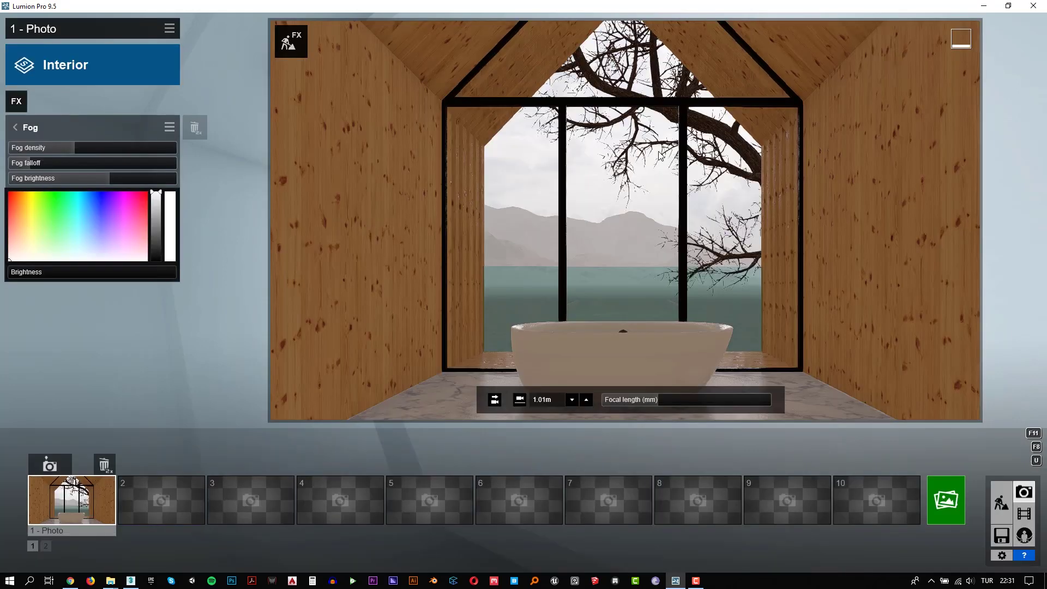
pyautogui.moveTo(89, 144); pyautogui.dragTo(80, 149)
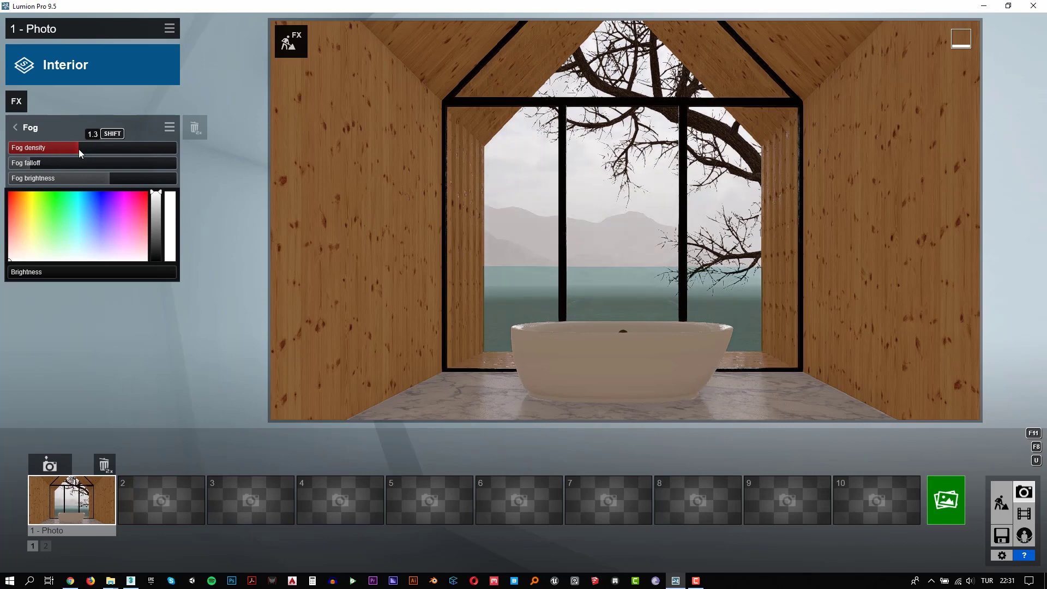
pyautogui.moveTo(75, 151); pyautogui.dragTo(75, 151)
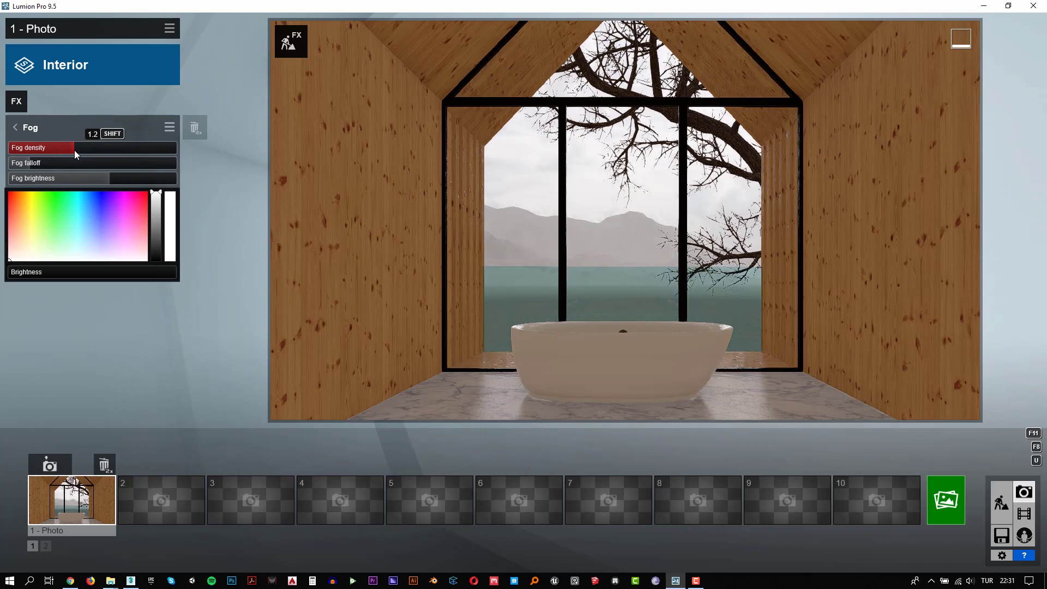
pyautogui.moveTo(946, 500)
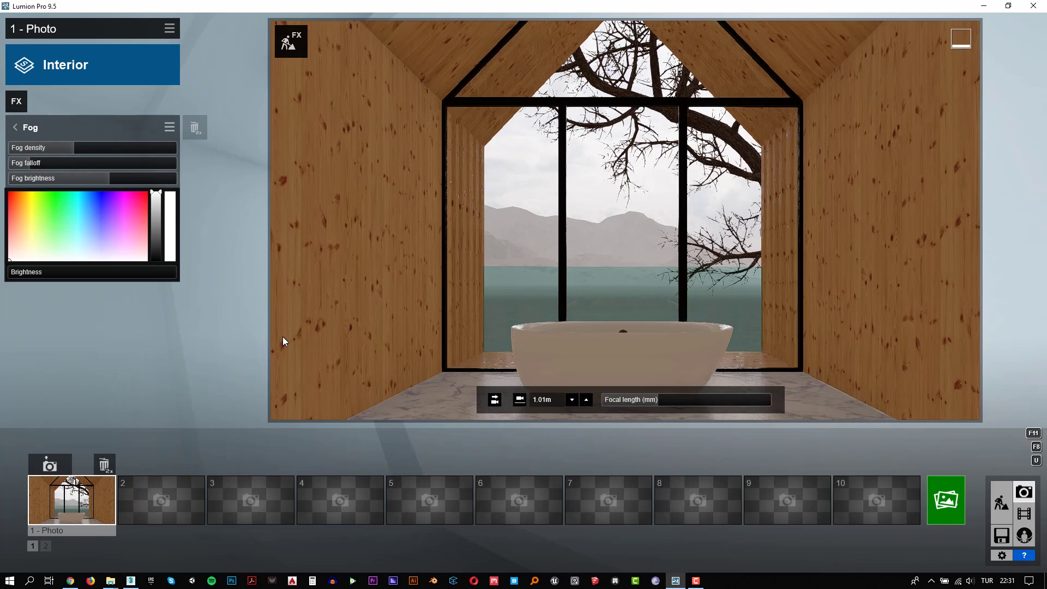
# Step: Render Photo 1 at Desktop 1920x1080 as a JPG and dismiss the completion message
pyautogui.click(938, 506)
pyautogui.click(426, 446)
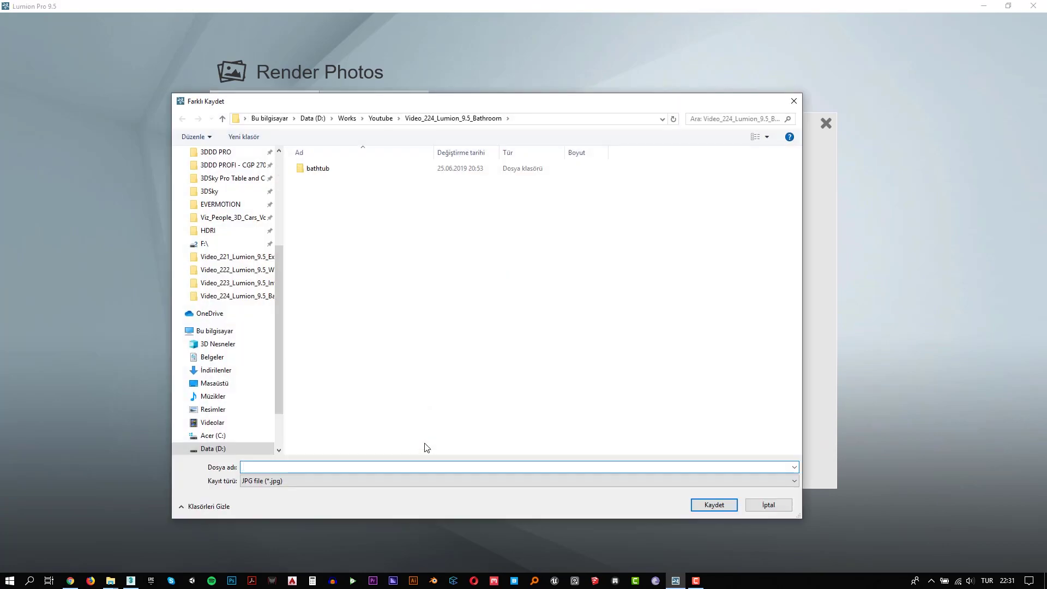
pyautogui.press('Escape')
pyautogui.press('Escape')
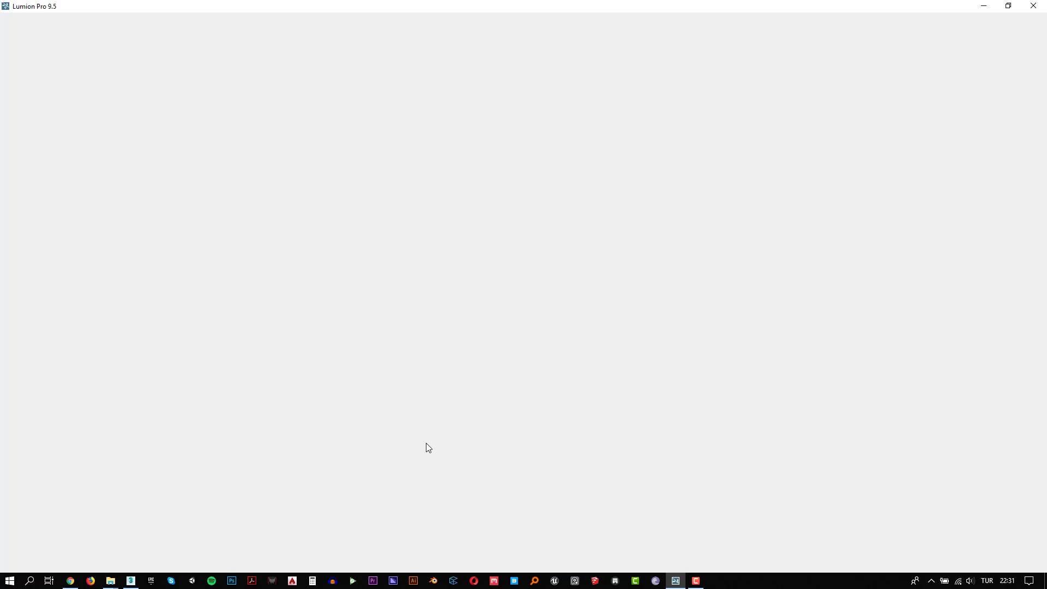
pyautogui.press('ctrl')
pyautogui.press('Escape')
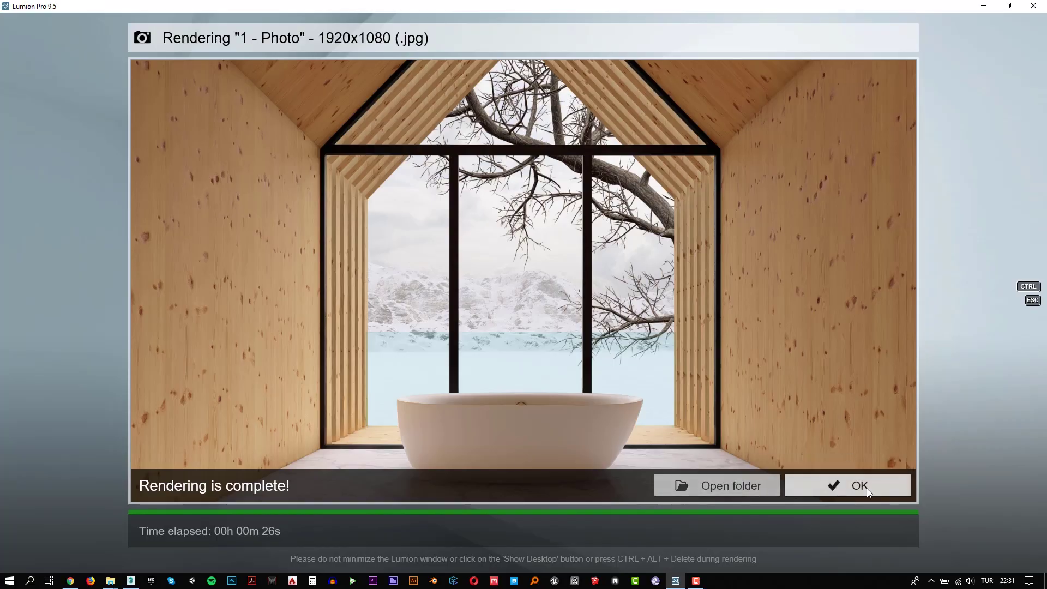
pyautogui.click(866, 488)
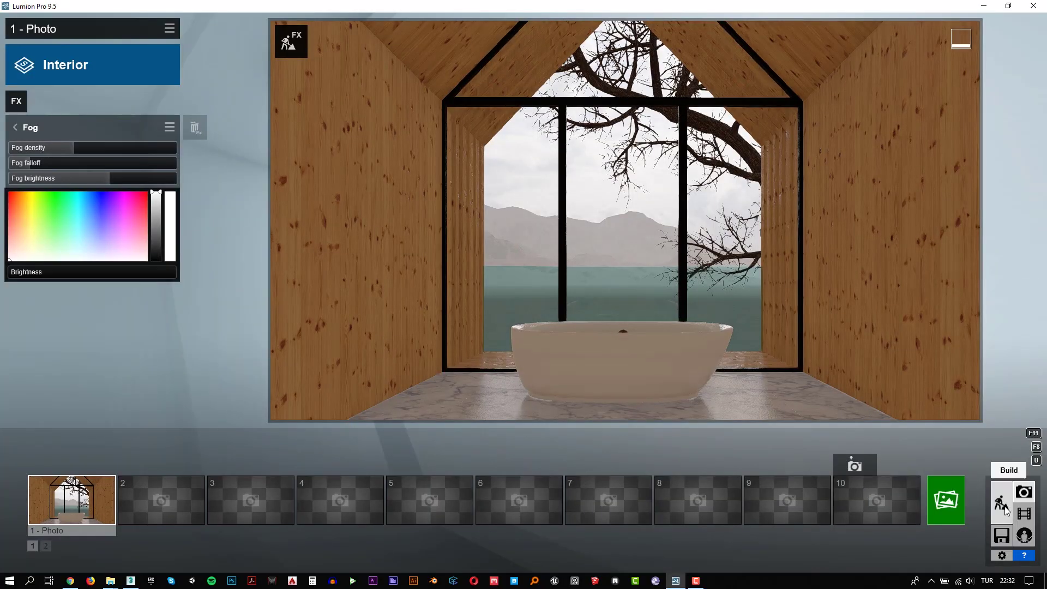
# Step: Back in Build mode, replace the window's material with the custom Glass material
pyautogui.click(1005, 506)
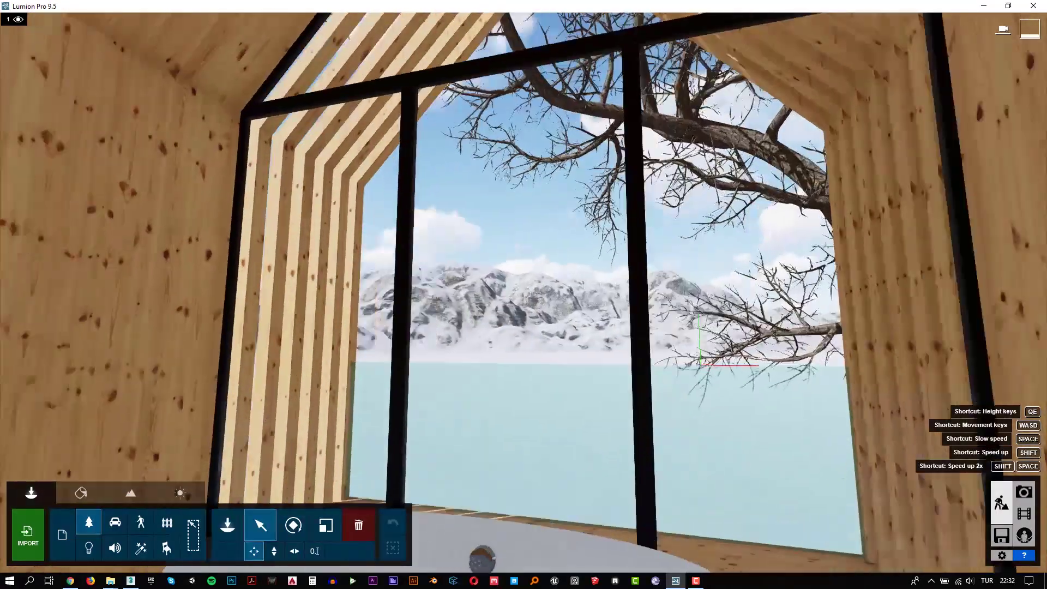
pyautogui.moveTo(523, 292); pyautogui.dragTo(382, 294, button='right')
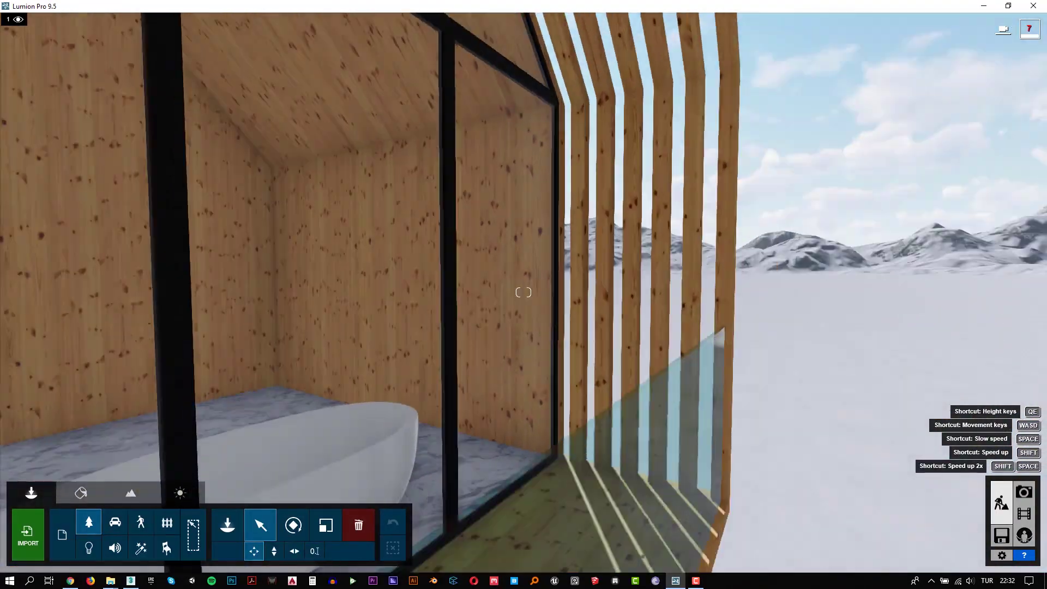
pyautogui.moveTo(523, 293); pyautogui.dragTo(689, 387, button='right')
pyautogui.press('s')
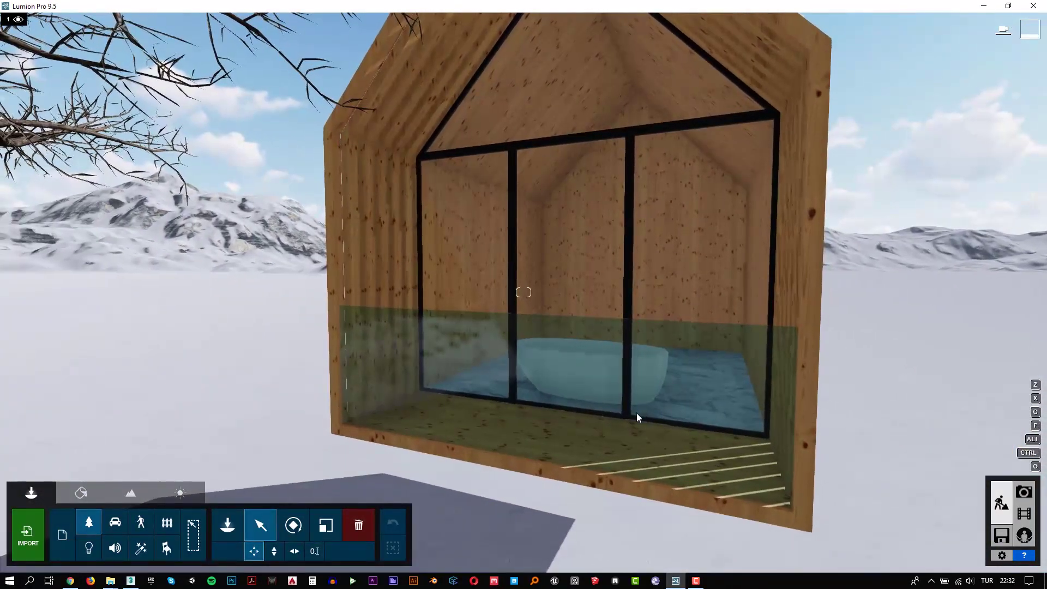
pyautogui.click(81, 492)
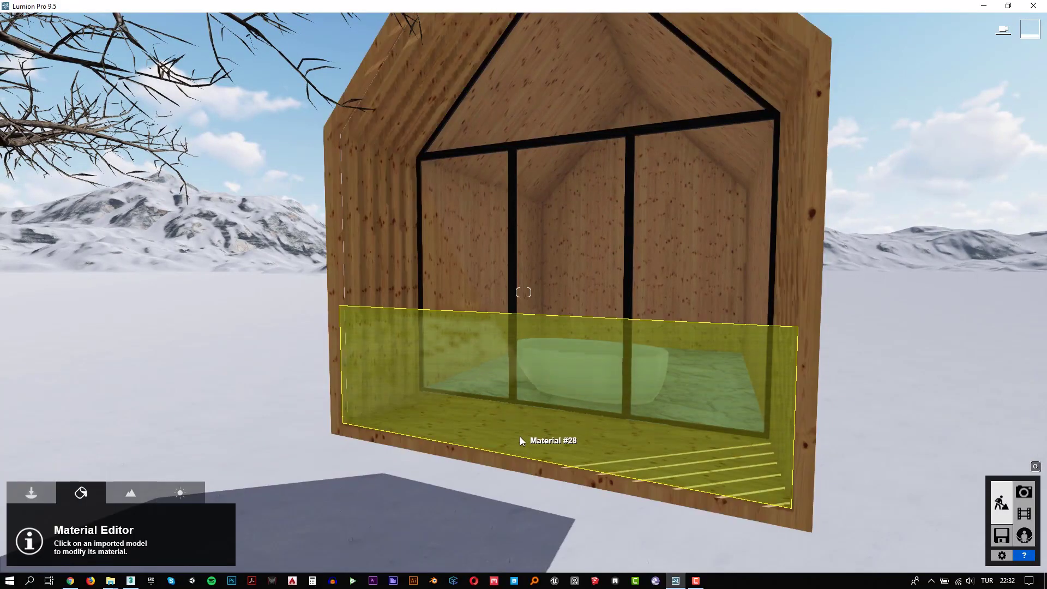
pyautogui.click(519, 437)
pyautogui.click(46, 307)
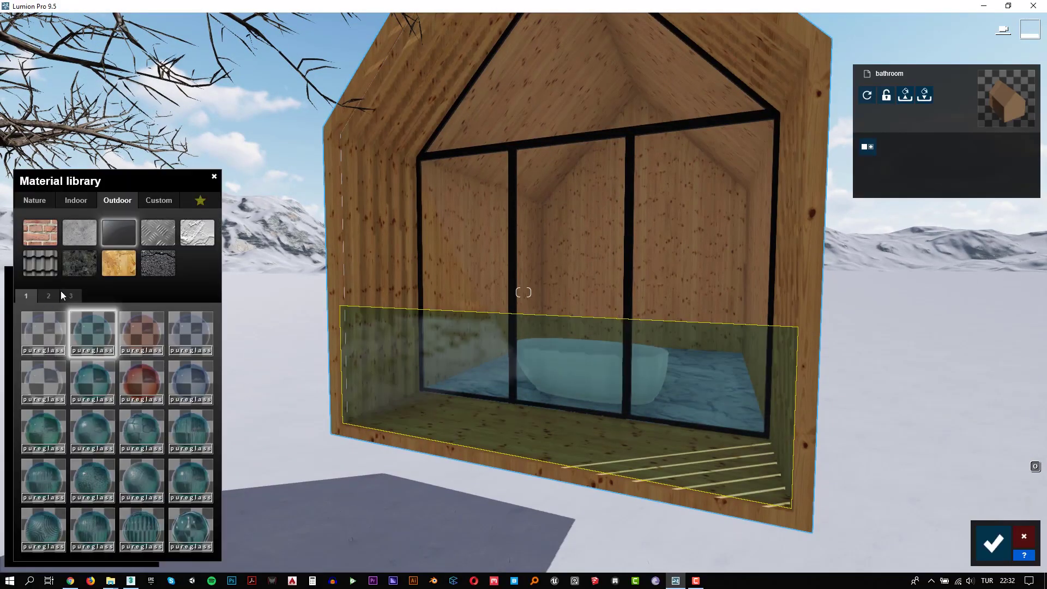
pyautogui.click(37, 197)
pyautogui.click(162, 199)
pyautogui.click(144, 257)
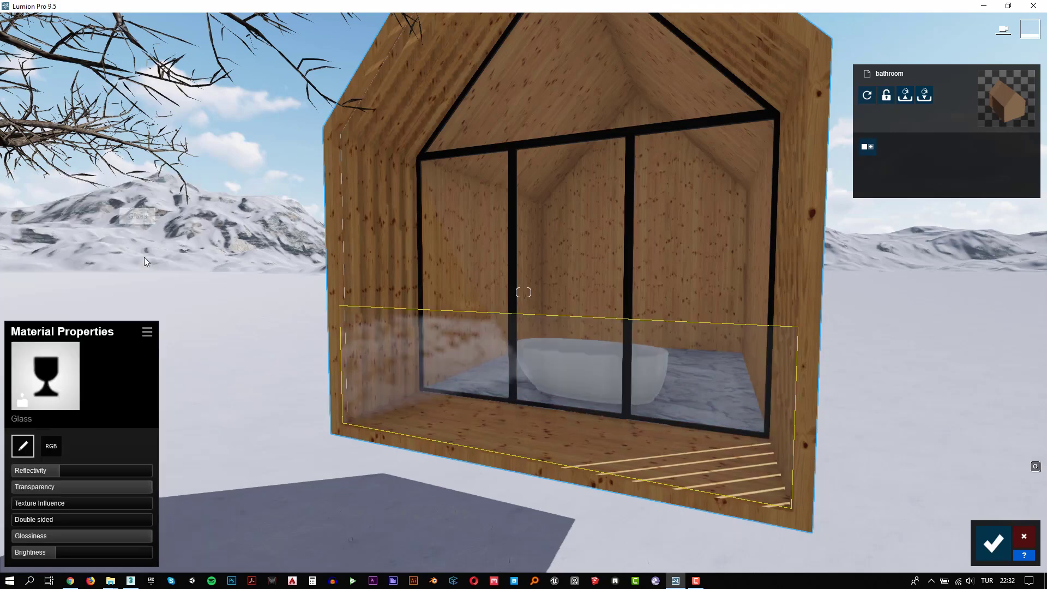
# Step: Raise the window glass reflectivity to 5.6 and confirm the material
pyautogui.scroll(3, 577, 326)
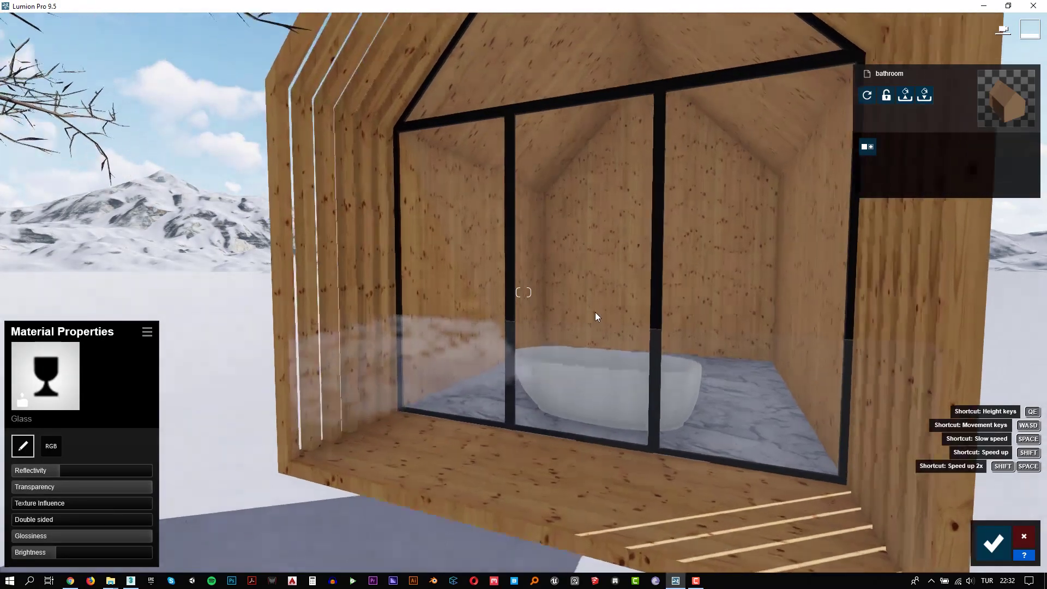
pyautogui.moveTo(595, 312); pyautogui.dragTo(595, 311, button='right')
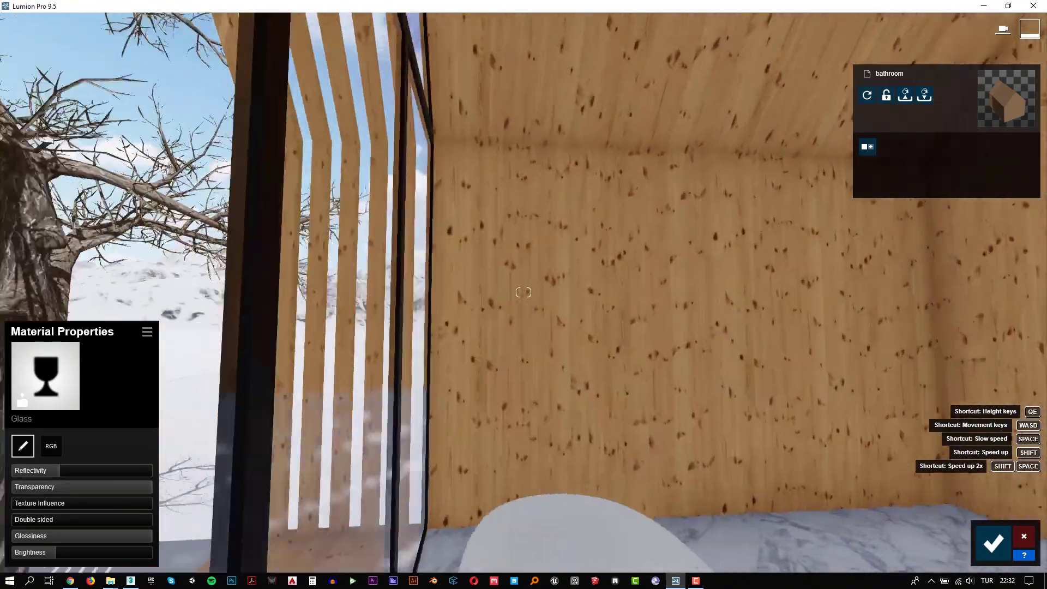
pyautogui.moveTo(523, 292); pyautogui.dragTo(523, 292, button='right')
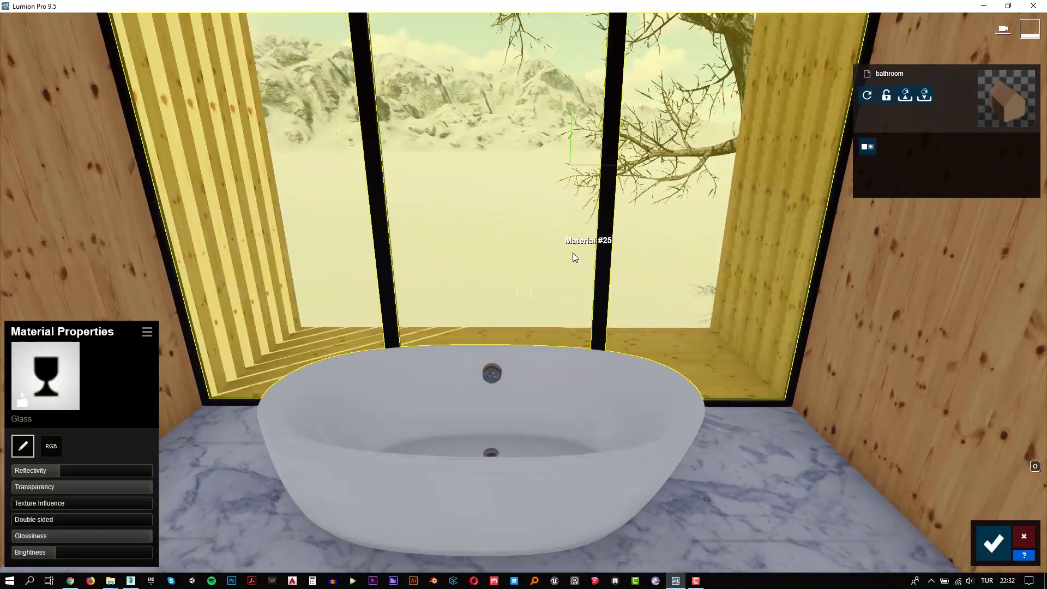
pyautogui.moveTo(96, 471); pyautogui.dragTo(105, 470)
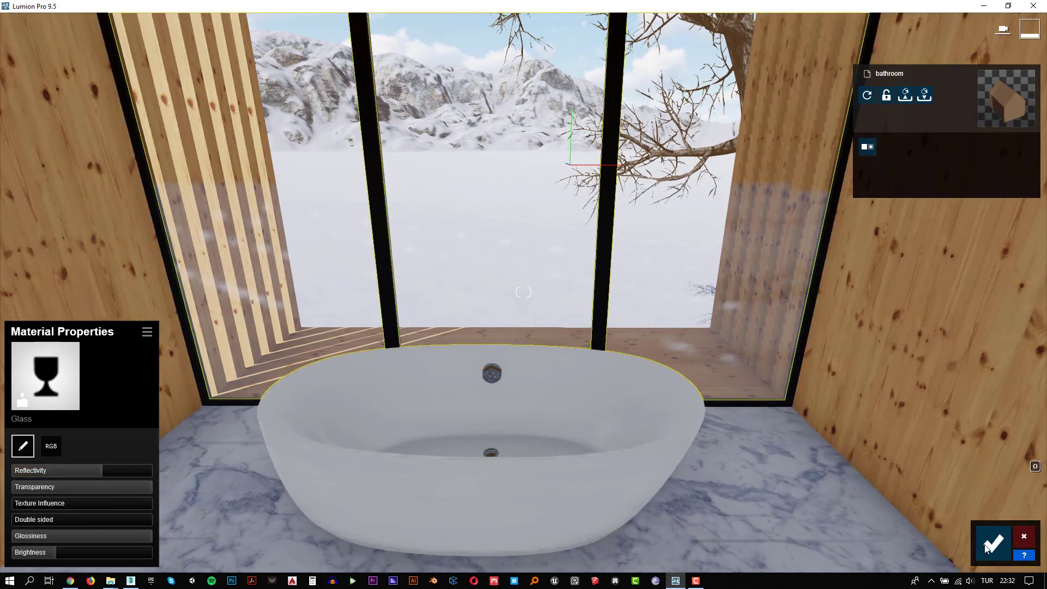
pyautogui.click(993, 541)
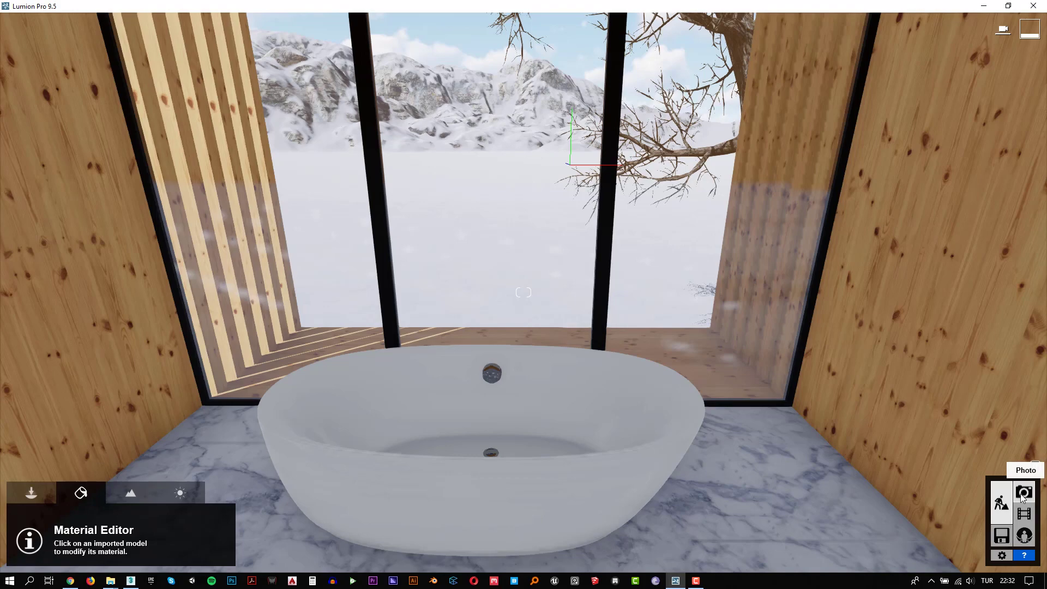
pyautogui.click(1023, 494)
# Step: Restore photo 1's saved camera and open the Sky Light 2 effect settings
pyautogui.click(91, 502)
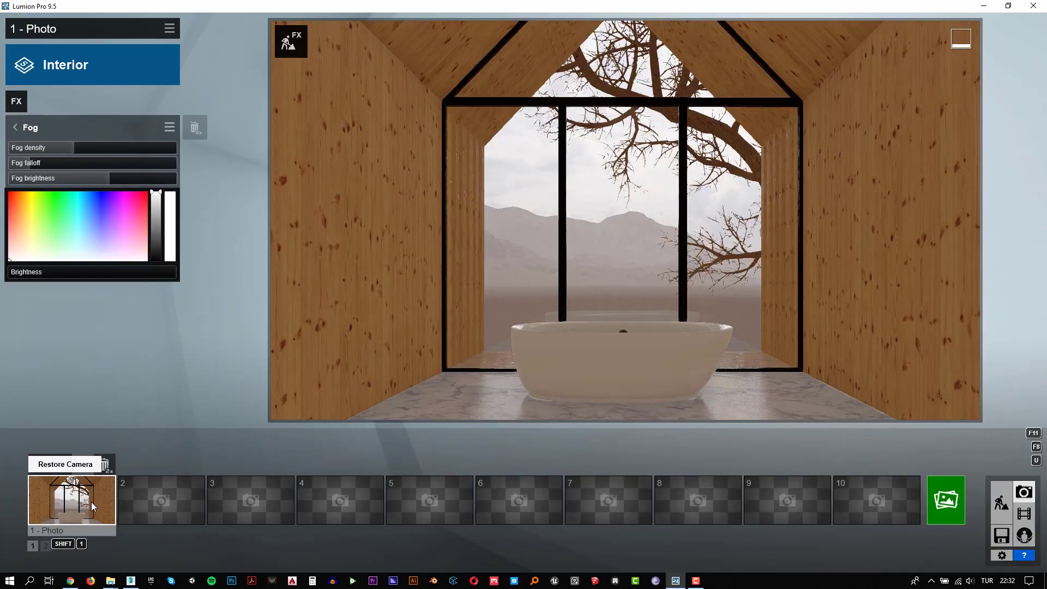
pyautogui.click(31, 126)
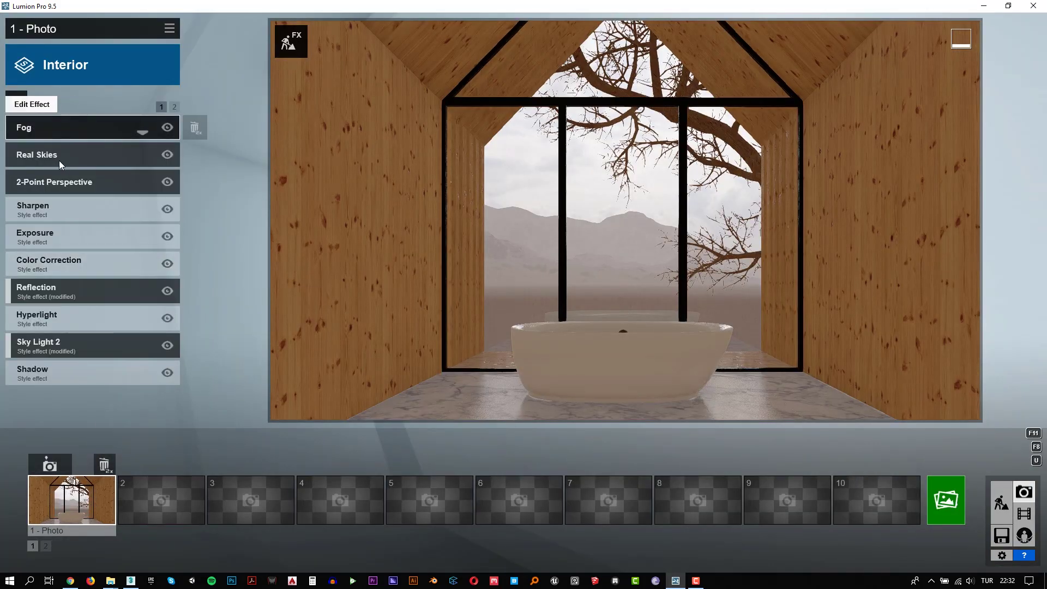
pyautogui.click(104, 345)
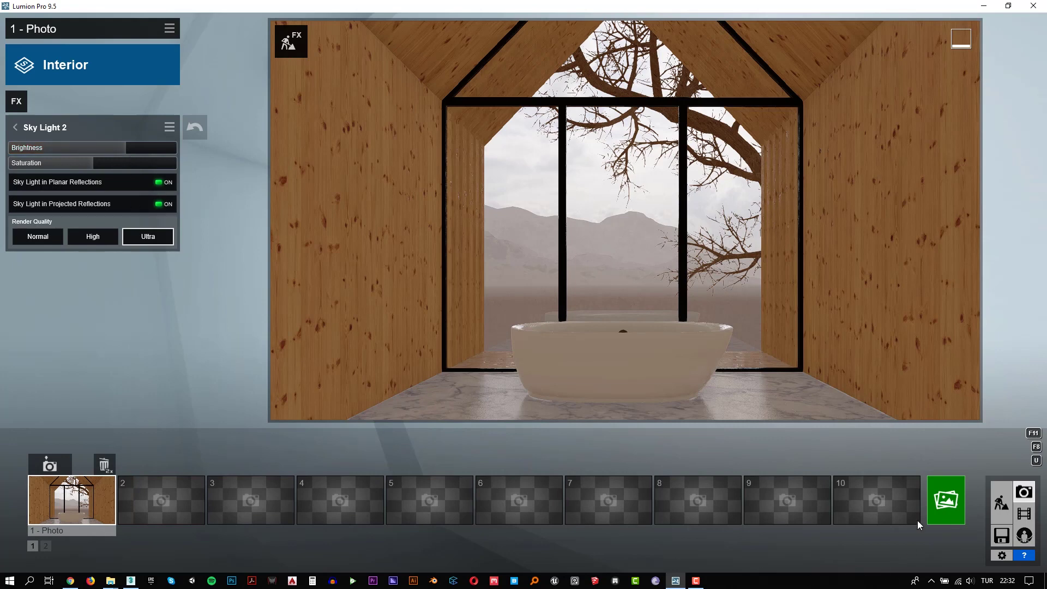
pyautogui.moveTo(93, 163)
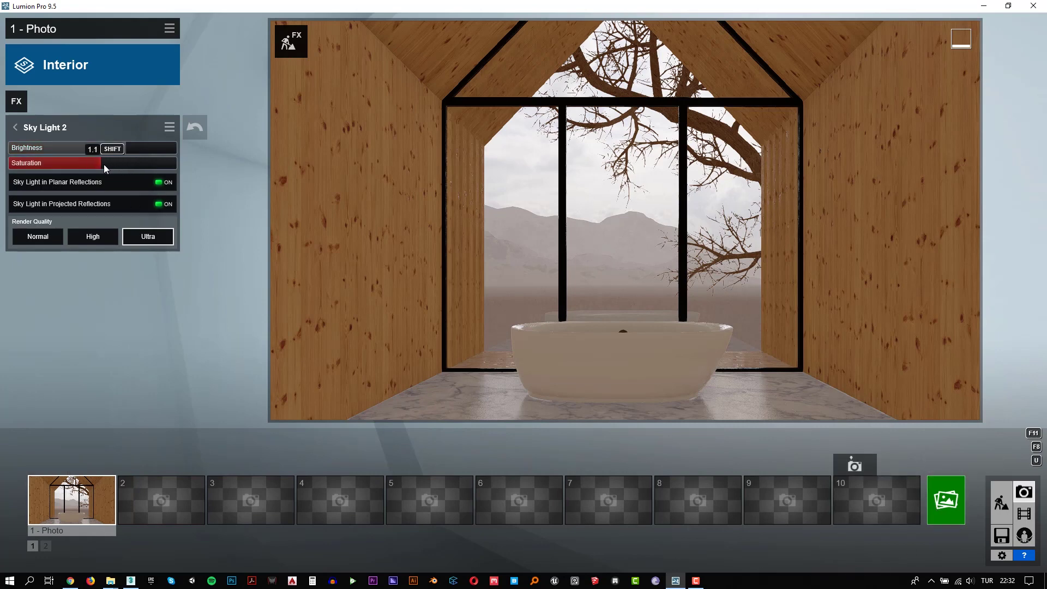
# Step: Render the interior bathtub shot as a 1920x1080 Desktop JPG and dismiss the finished render
pyautogui.click(948, 505)
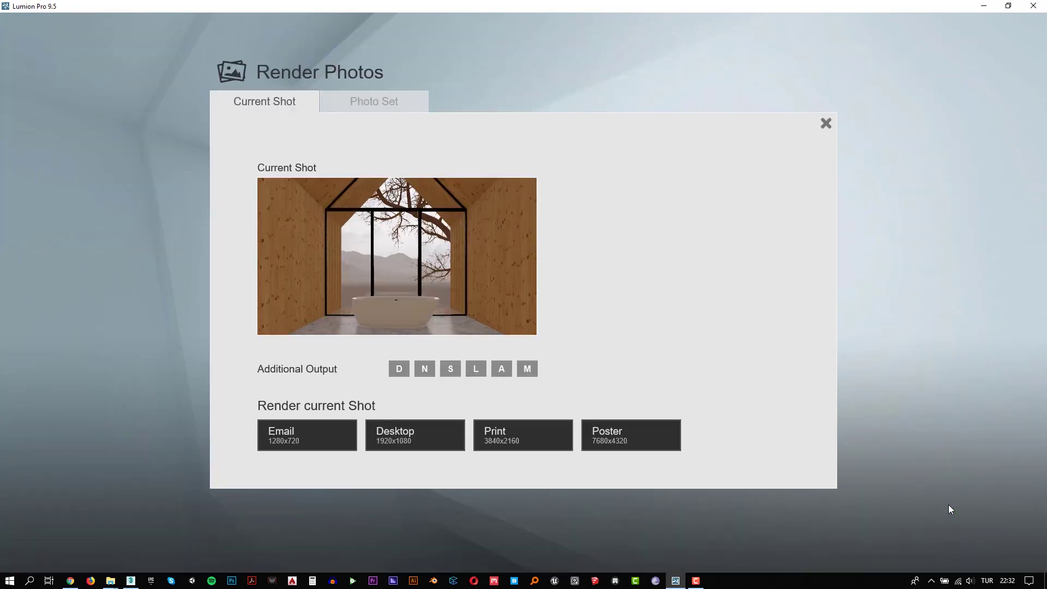
pyautogui.click(429, 436)
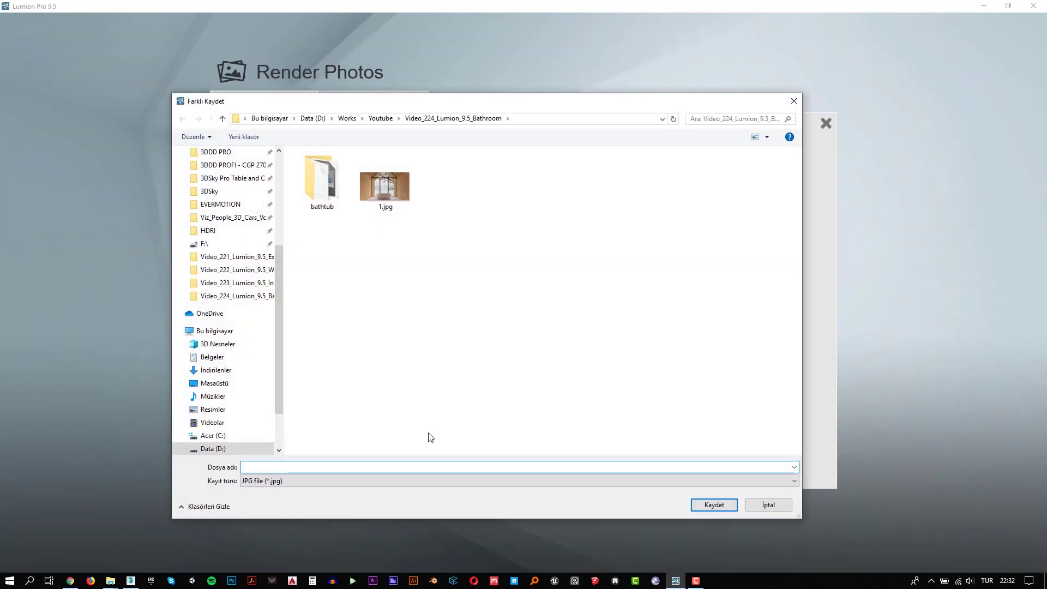
pyautogui.write('2')
pyautogui.press('Return')
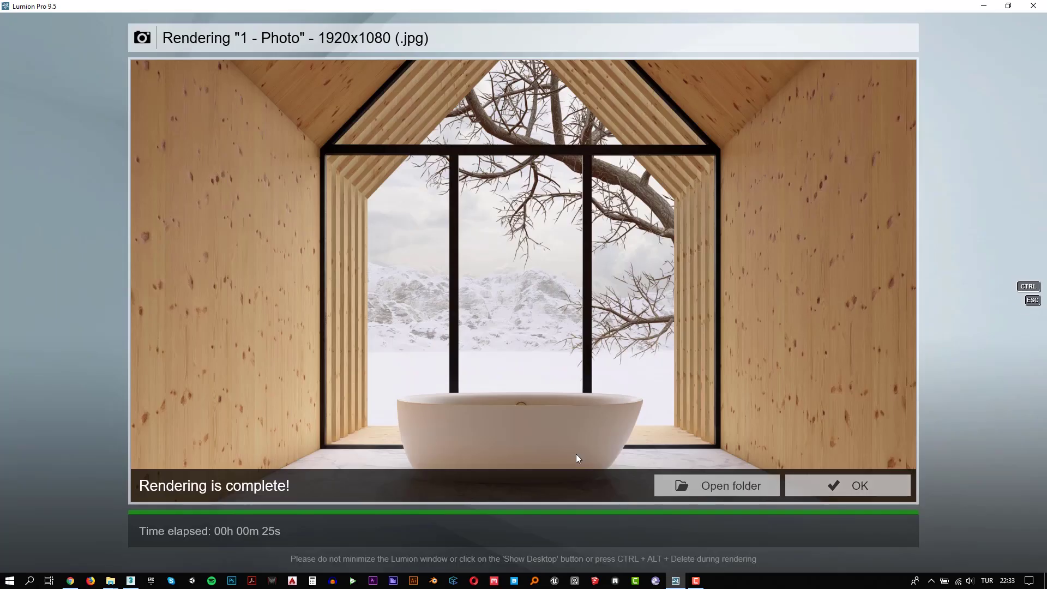
pyautogui.click(842, 483)
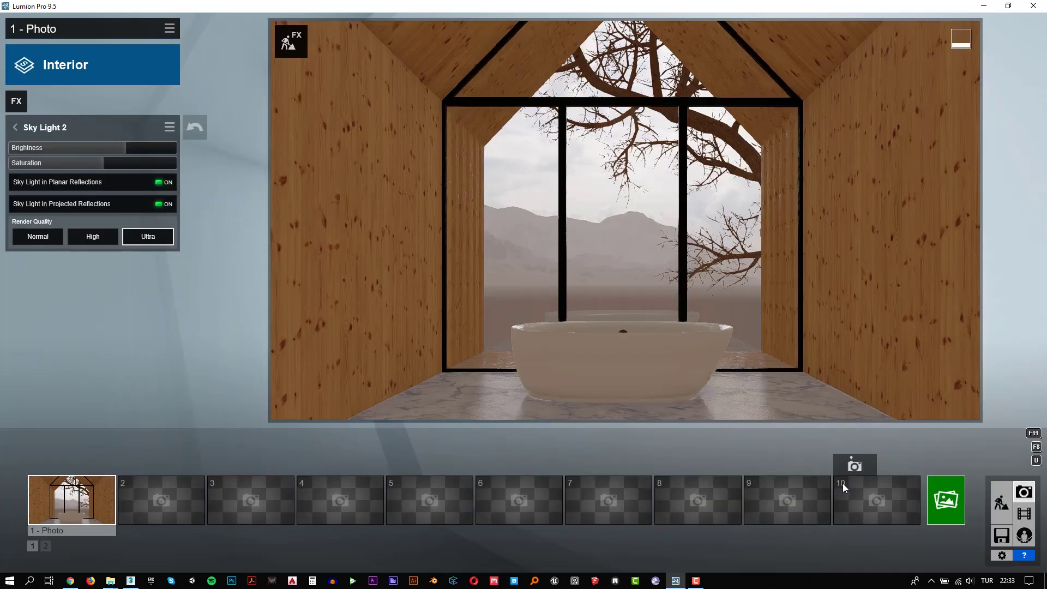
# Step: Return to Build mode and position the view above the cabin
pyautogui.click(46, 129)
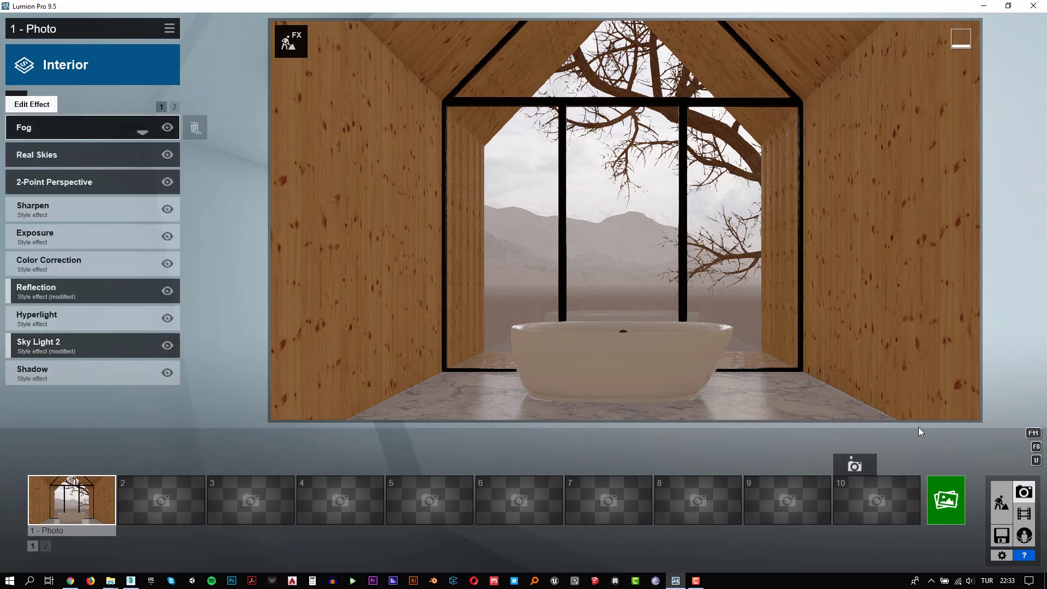
pyautogui.click(1003, 506)
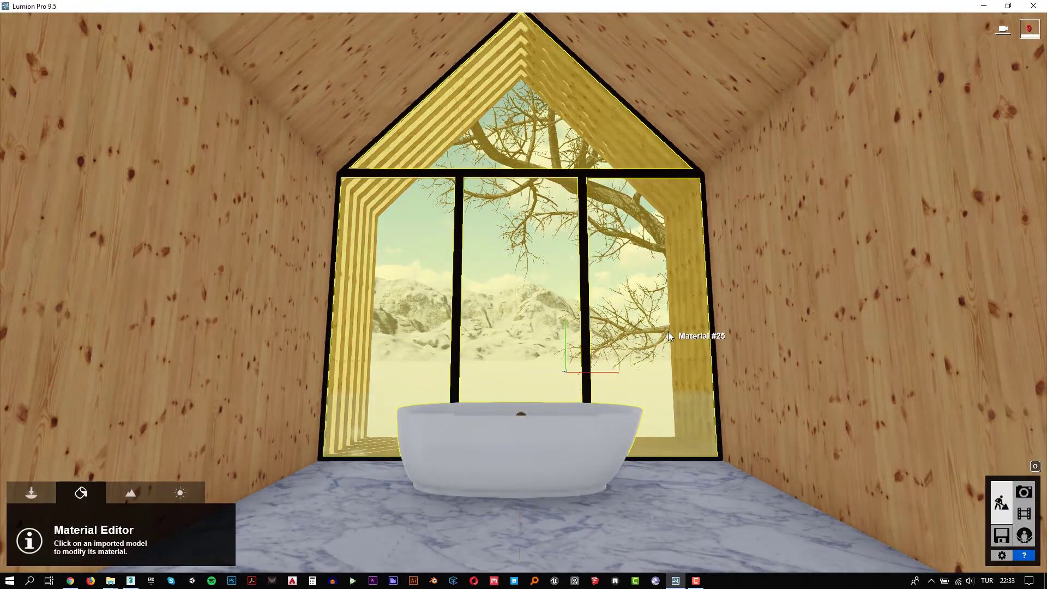
pyautogui.scroll(3, 564, 310)
pyautogui.scroll(3, 449, 290)
pyautogui.moveTo(450, 285); pyautogui.dragTo(450, 382, button='right')
pyautogui.scroll(-5, 449, 349)
pyautogui.scroll(-3, 449, 382)
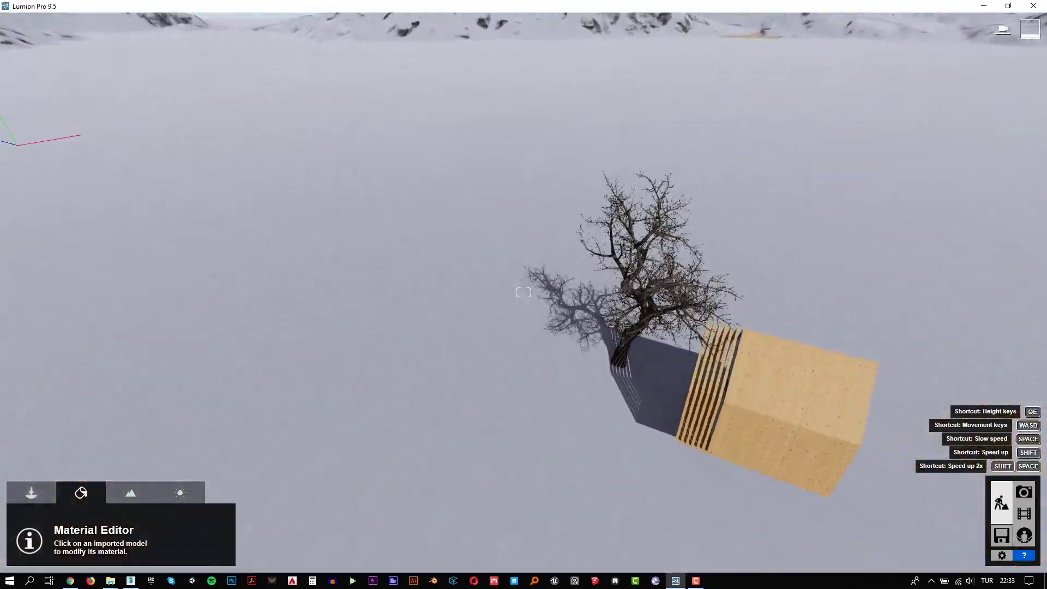
# Step: Using Mass Placement from the Nature library, place a bare tree beside the existing one
pyautogui.click(30, 501)
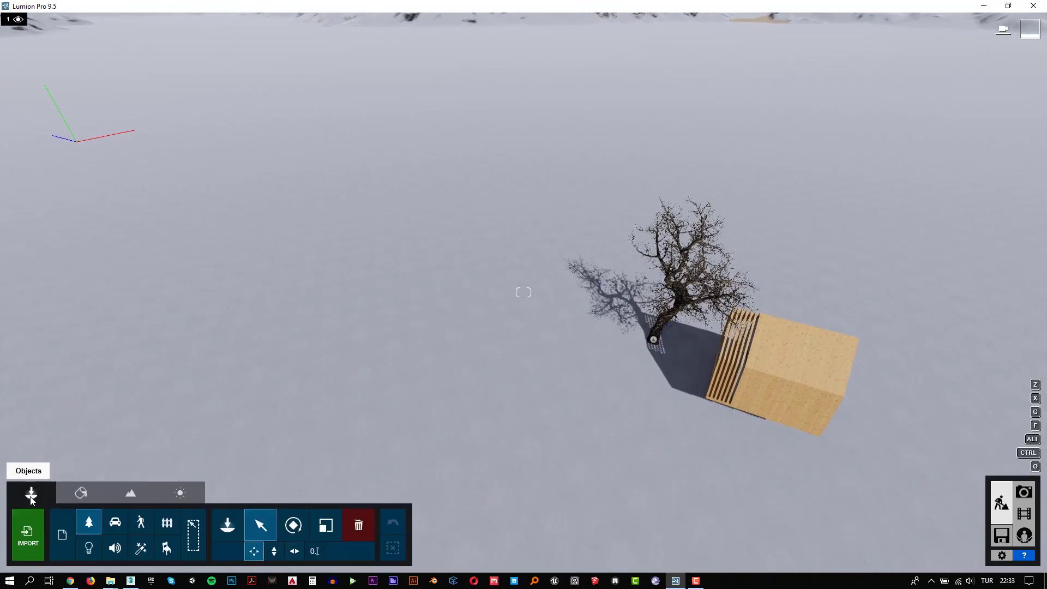
pyautogui.click(228, 524)
pyautogui.click(241, 551)
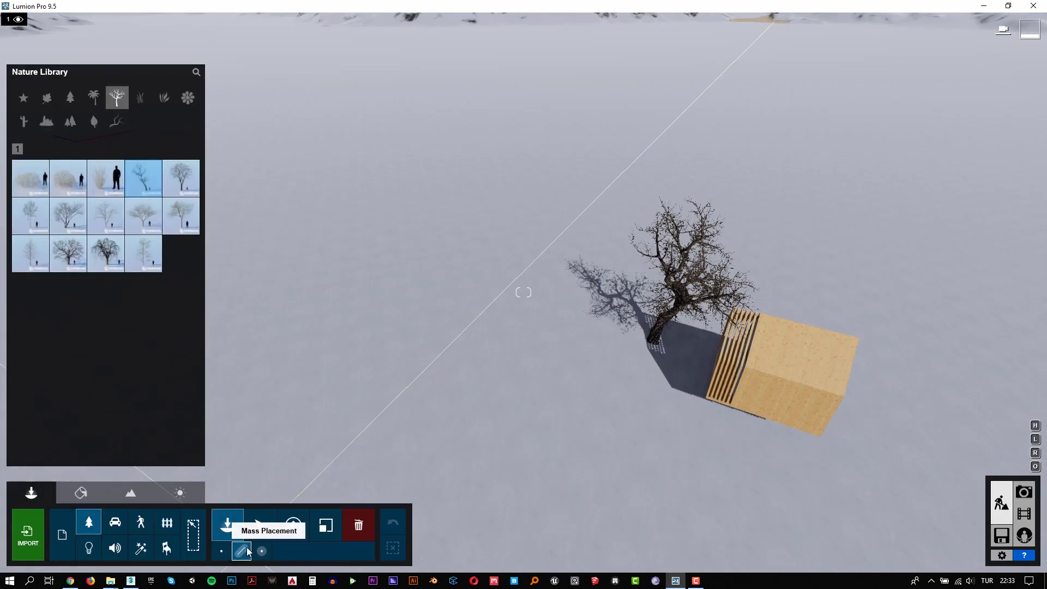
pyautogui.click(492, 302)
pyautogui.moveTo(492, 302); pyautogui.dragTo(507, 285, button='right')
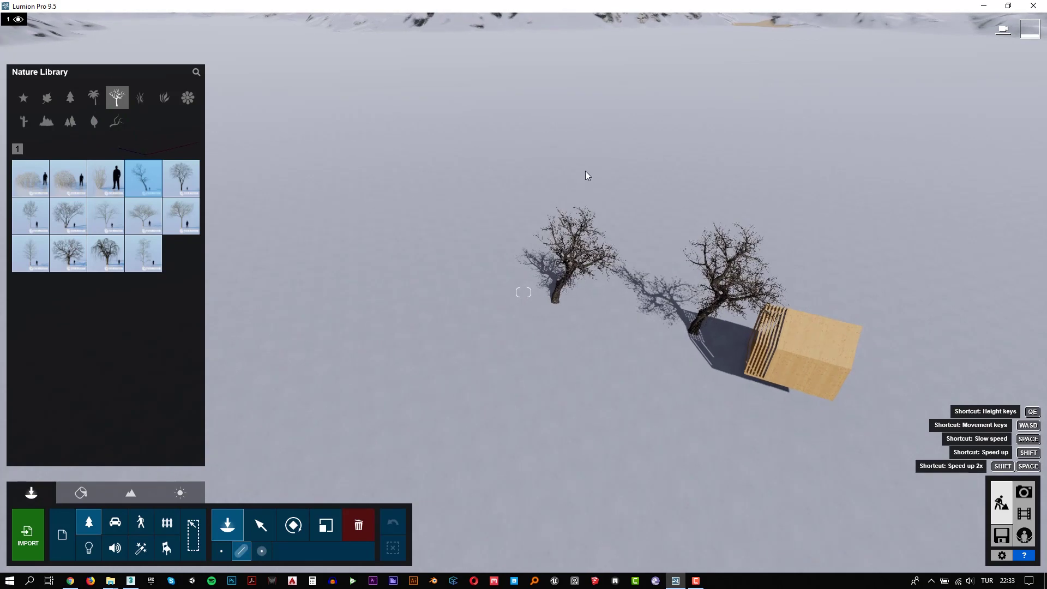
# Step: Draw a tree placement line on the snow and raise its randomize sliders
pyautogui.click(580, 187)
pyautogui.click(600, 168)
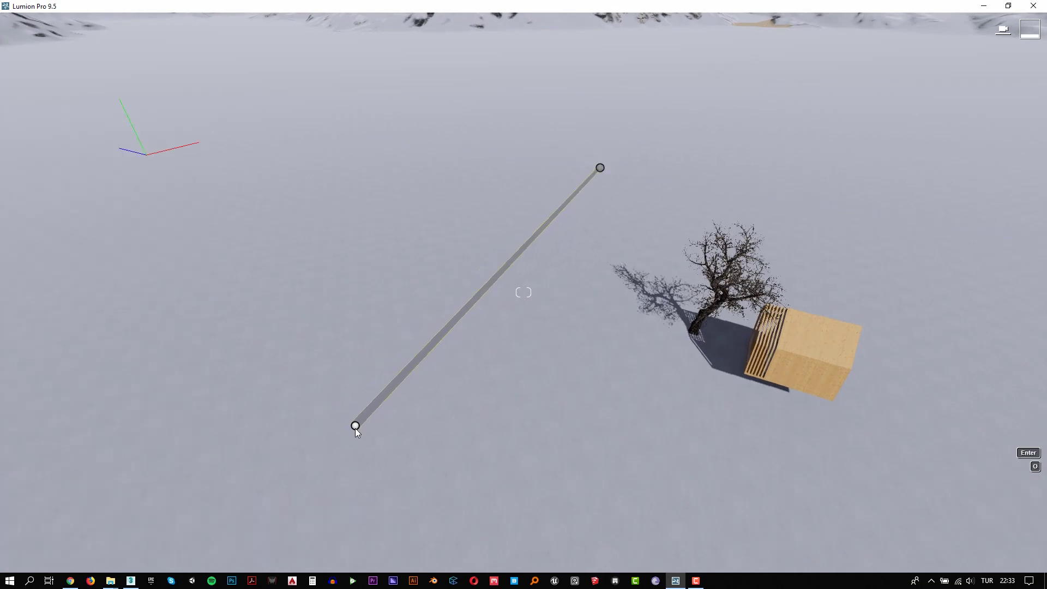
pyautogui.click(353, 430)
pyautogui.click(434, 491)
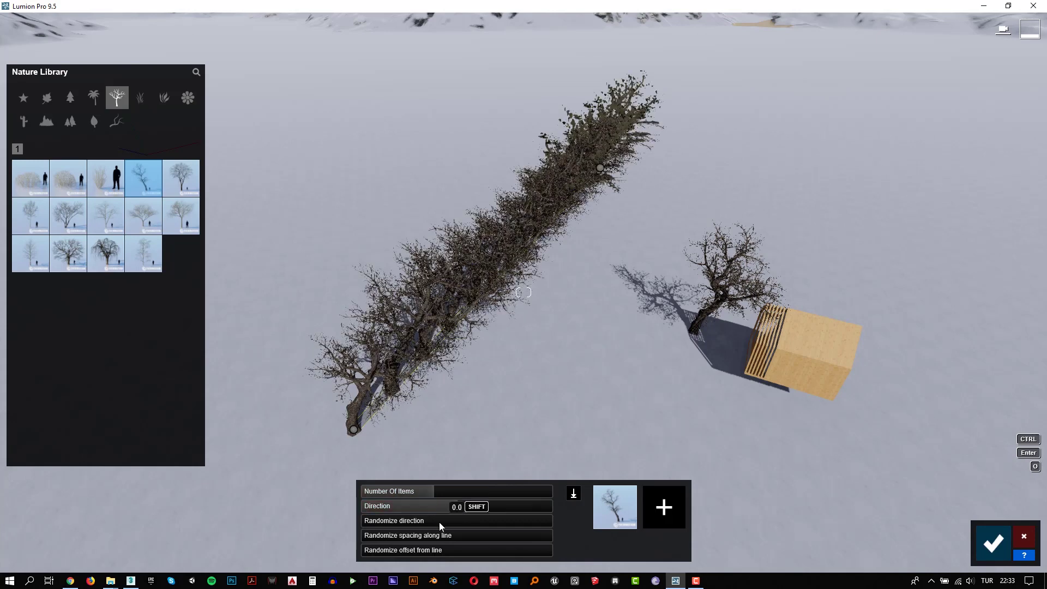
pyautogui.click(433, 521)
pyautogui.click(462, 549)
pyautogui.moveTo(466, 551); pyautogui.dragTo(503, 554)
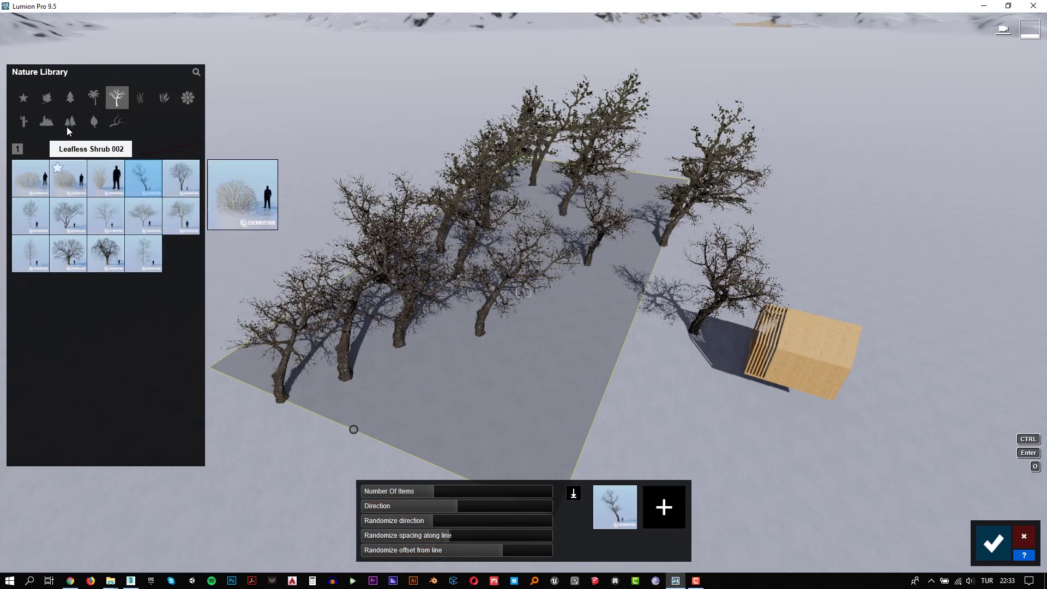
# Step: Swap the trees for three conifer species, set 41 items, and confirm the placement
pyautogui.click(71, 97)
pyautogui.moveTo(30, 177)
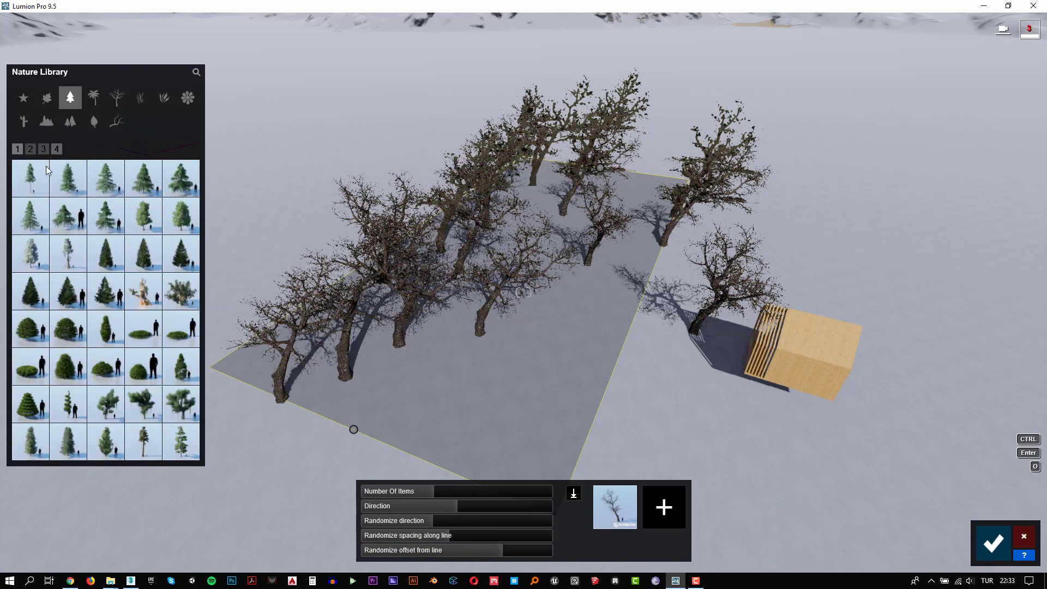
pyautogui.click(37, 188)
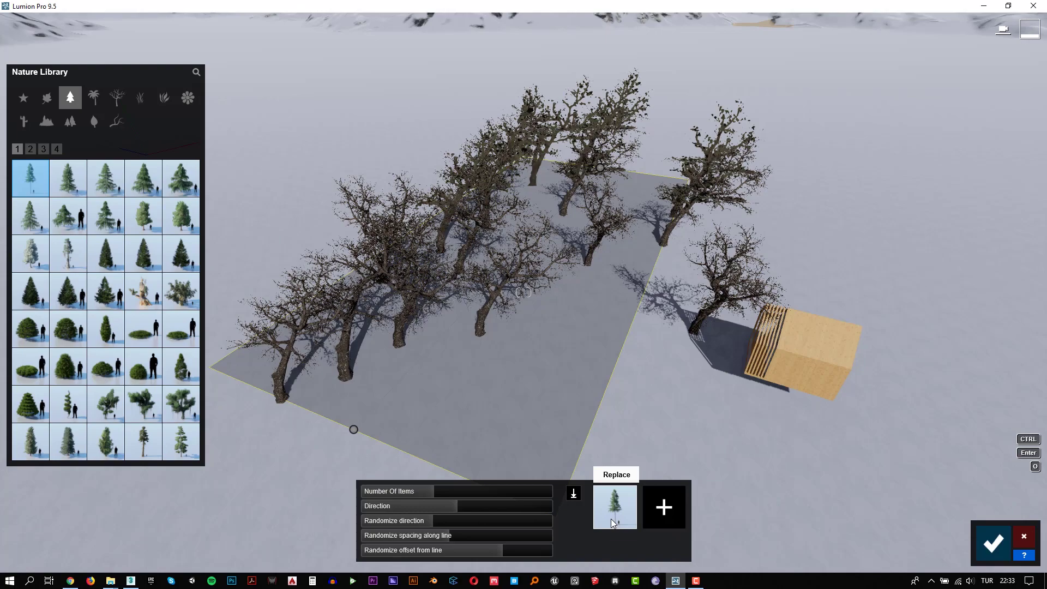
pyautogui.click(610, 519)
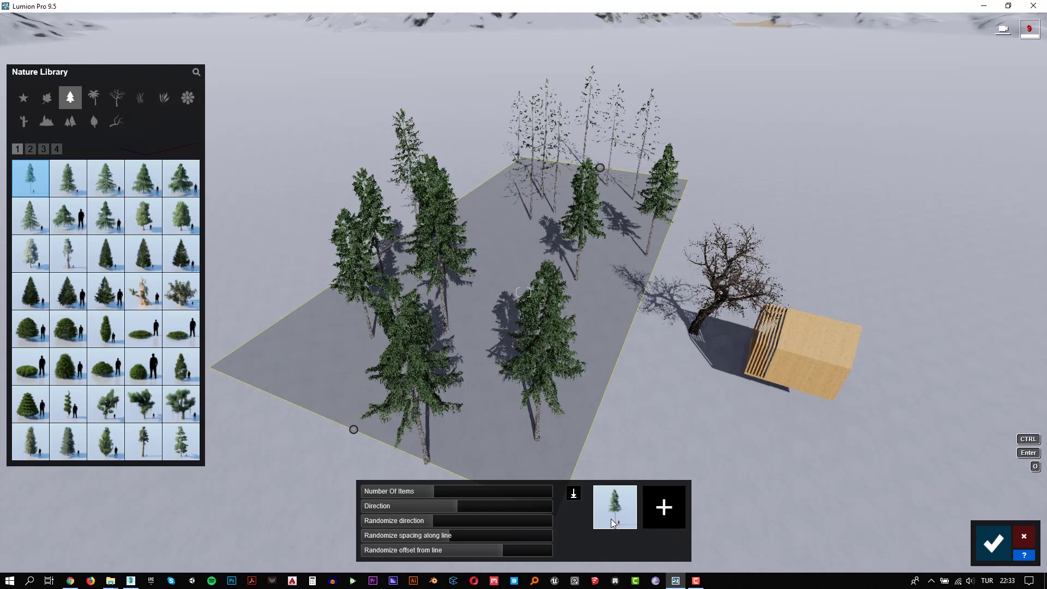
pyautogui.click(68, 178)
pyautogui.click(667, 513)
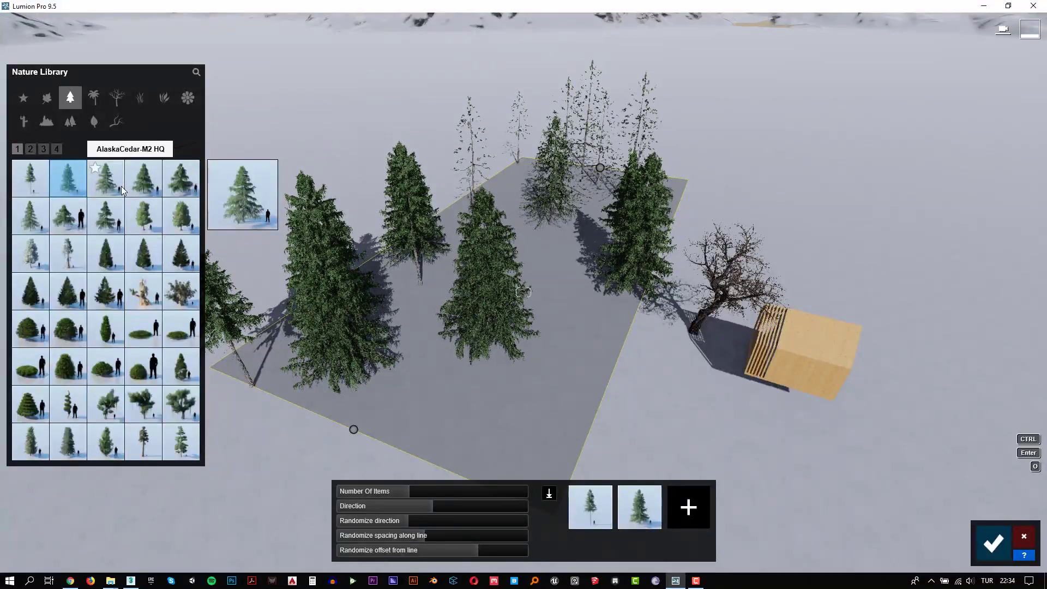
pyautogui.click(121, 186)
pyautogui.click(682, 519)
pyautogui.moveTo(443, 494)
pyautogui.mouseDown()
pyautogui.moveTo(425, 495)
pyautogui.moveTo(441, 494)
pyautogui.mouseUp()
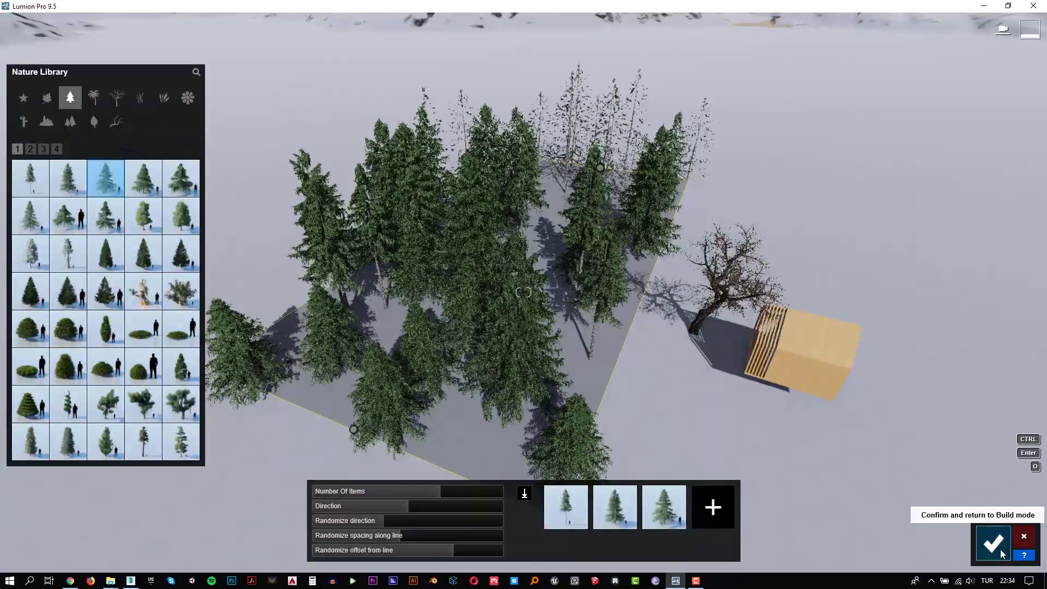
pyautogui.click(1002, 553)
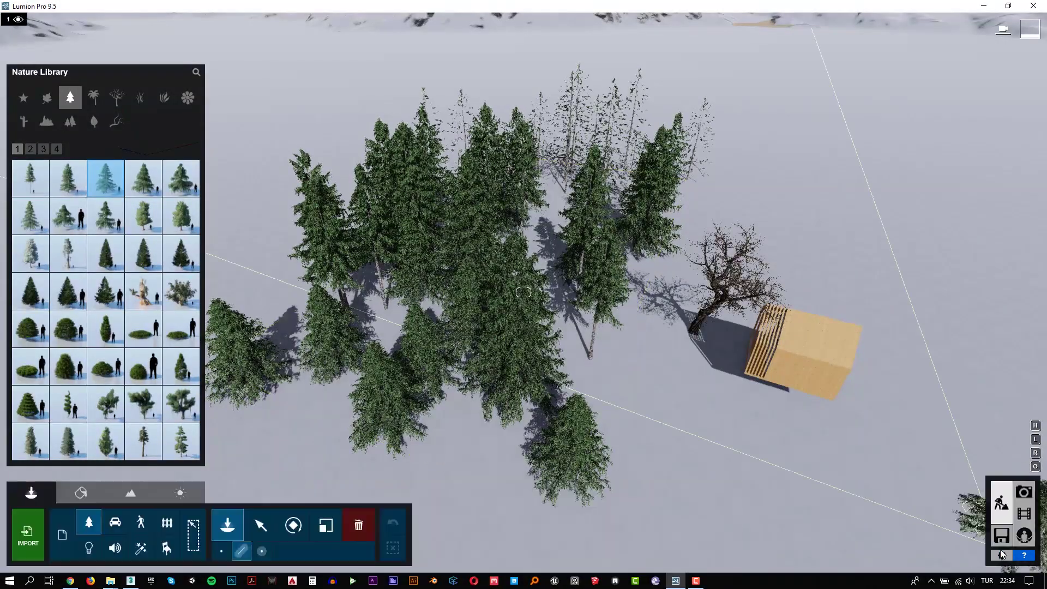
# Step: Restore photo 1's camera and add a Weather Precipitation effect to the shot
pyautogui.click(1024, 493)
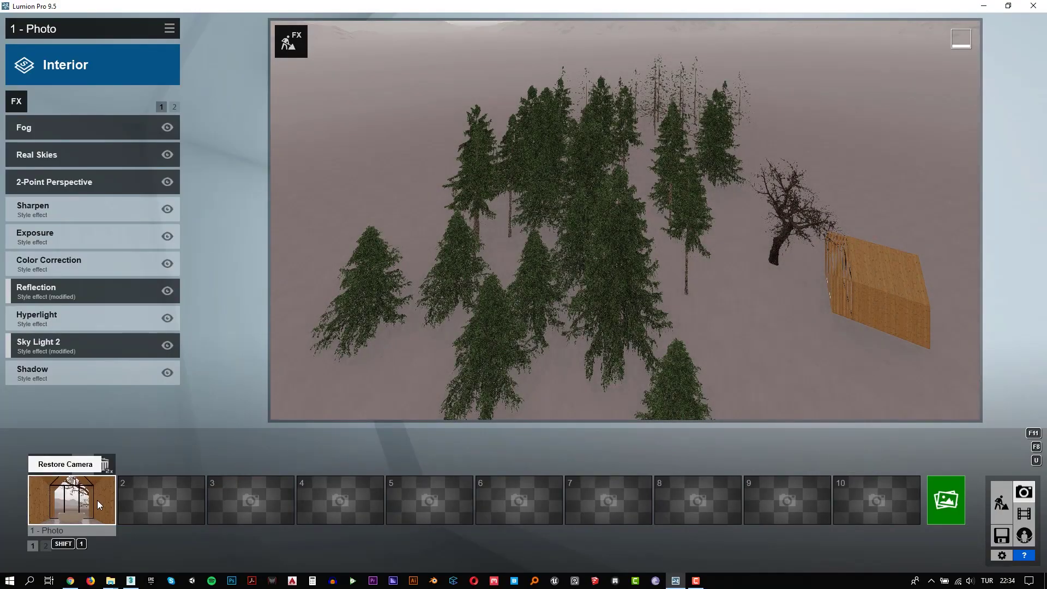
pyautogui.click(97, 500)
pyautogui.moveTo(74, 290)
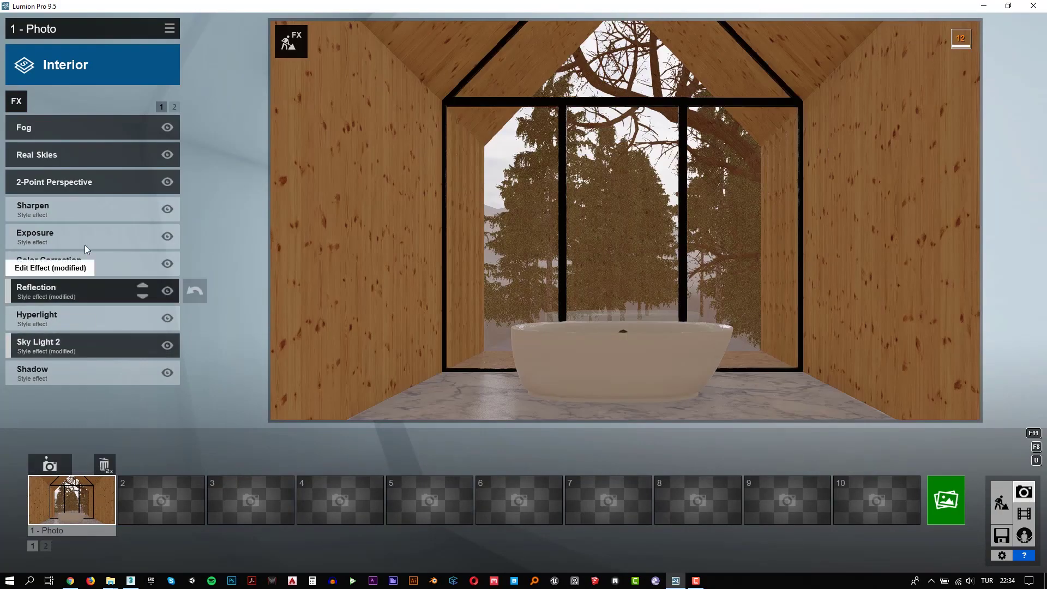
pyautogui.click(22, 103)
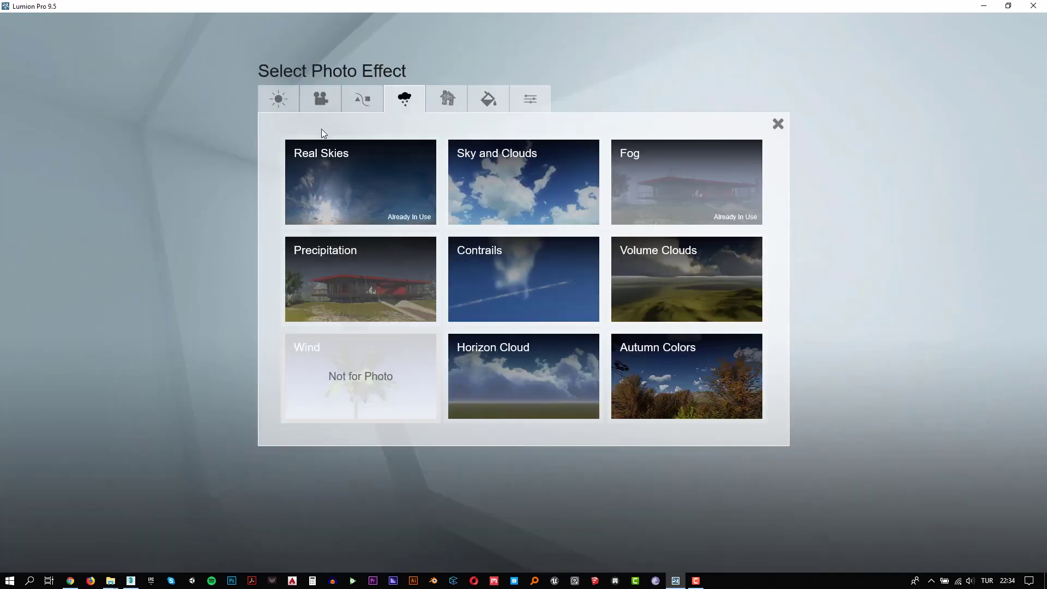
pyautogui.click(371, 263)
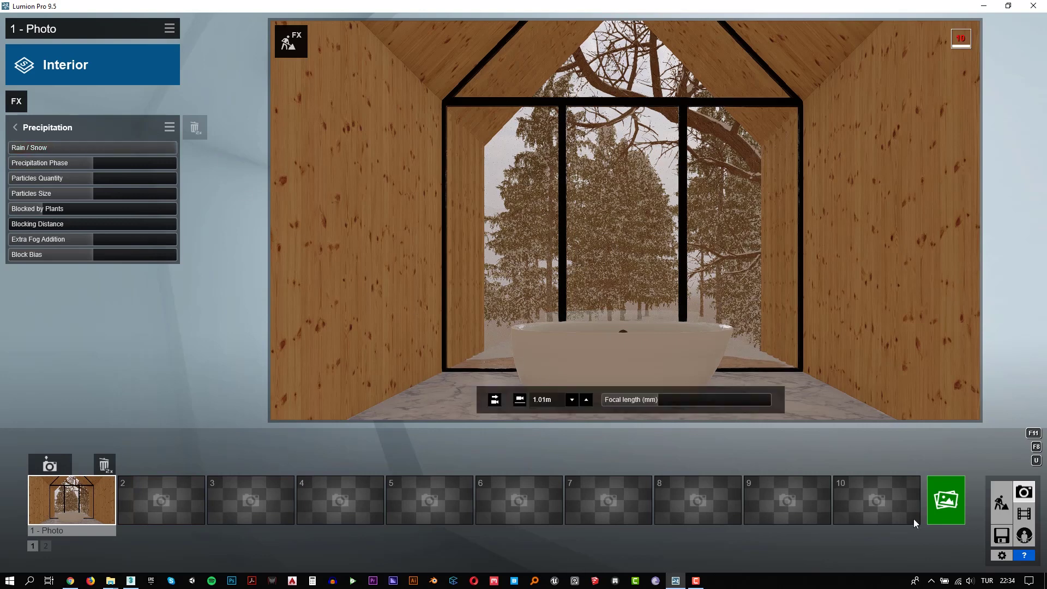
pyautogui.click(954, 517)
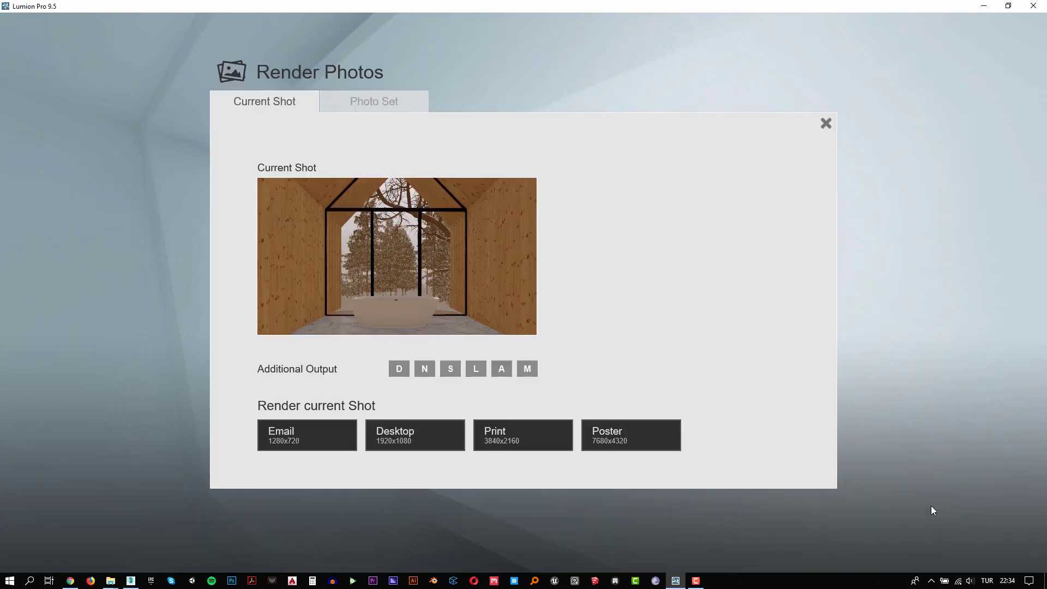
# Step: Render the snowy pine-forest shot as a 1920x1080 JPG and dismiss the result
pyautogui.click(402, 438)
pyautogui.press('Escape')
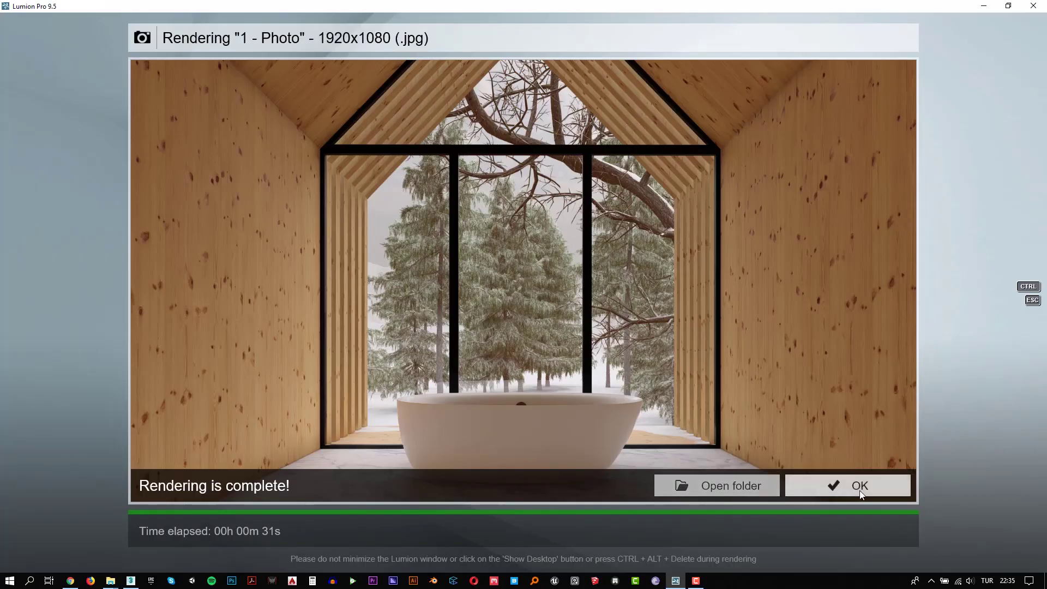
pyautogui.click(860, 488)
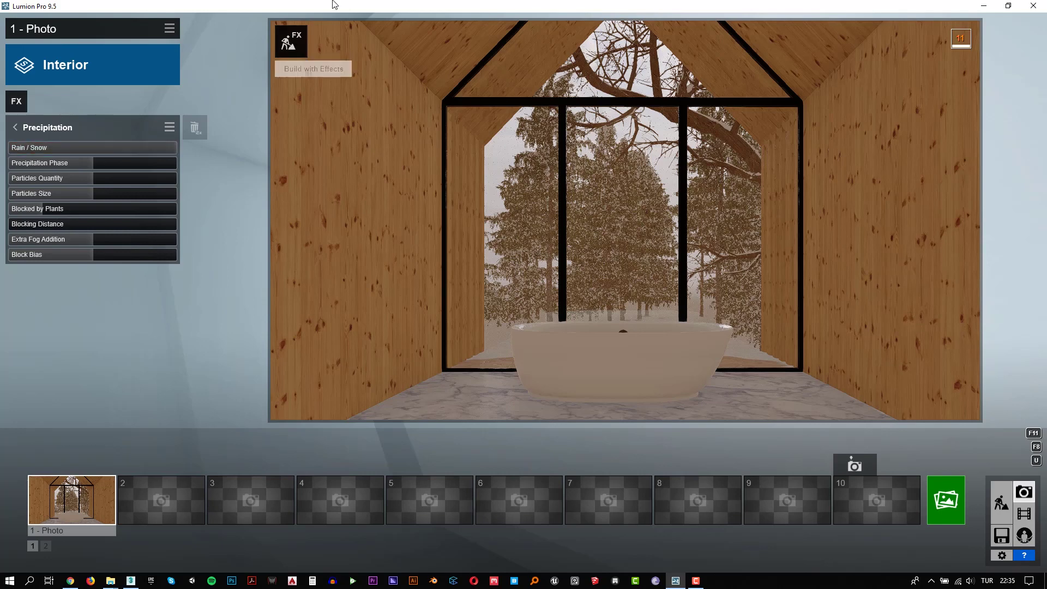
# Step: Check Sky Light 2, then set Color Correction temperature to 0.3 with a little vibrance
pyautogui.click(25, 128)
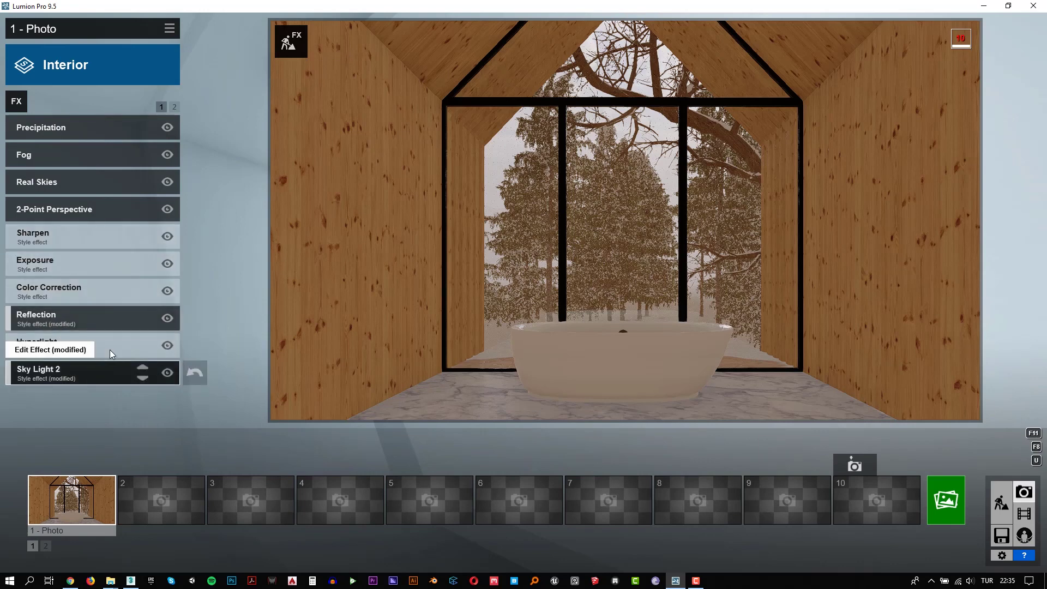
pyautogui.click(106, 379)
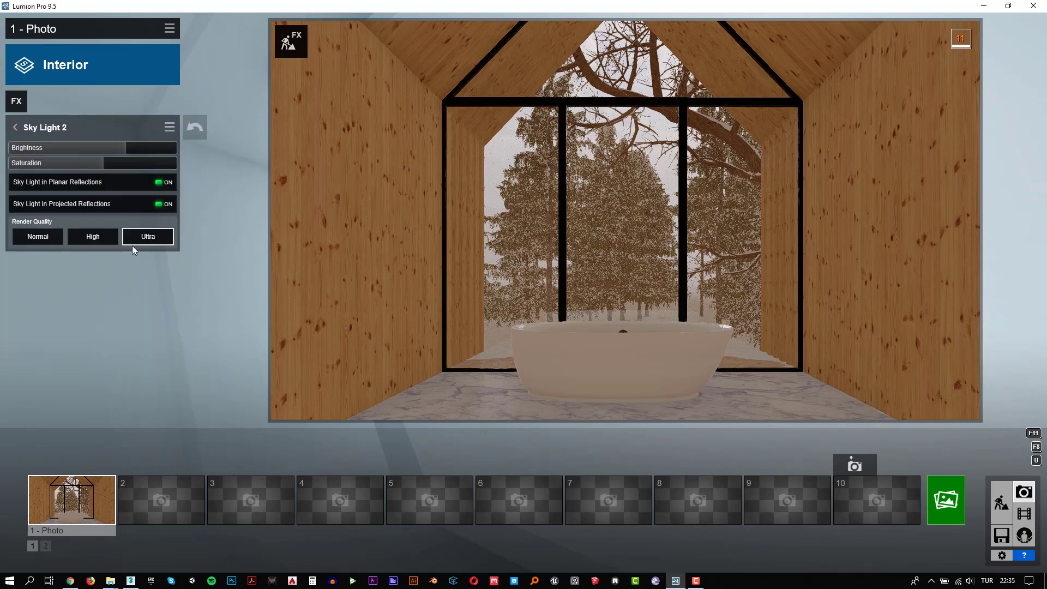
pyautogui.click(55, 127)
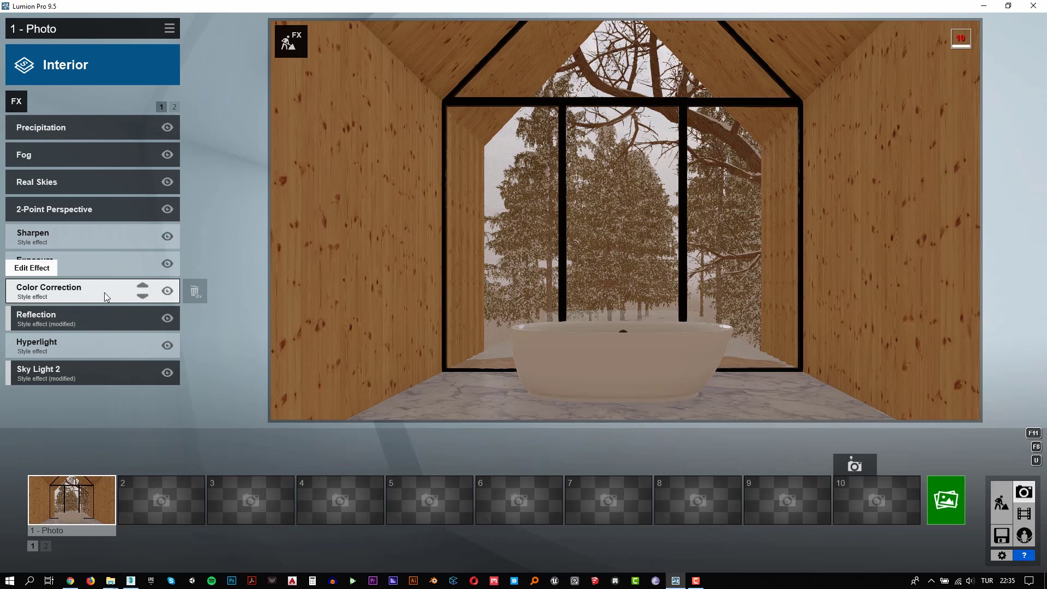
pyautogui.click(106, 295)
pyautogui.moveTo(92, 147)
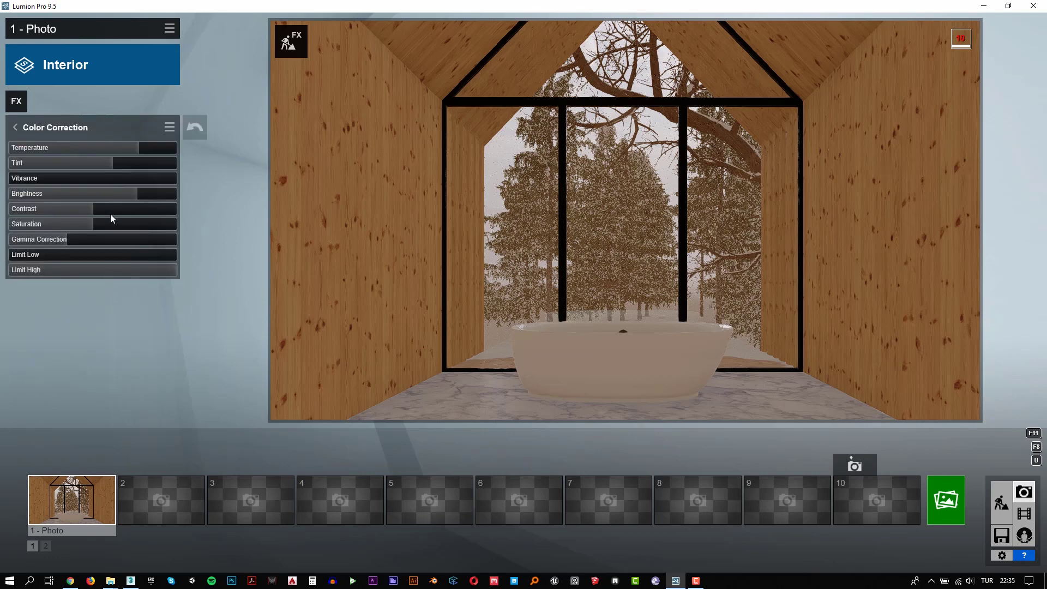
pyautogui.click(117, 152)
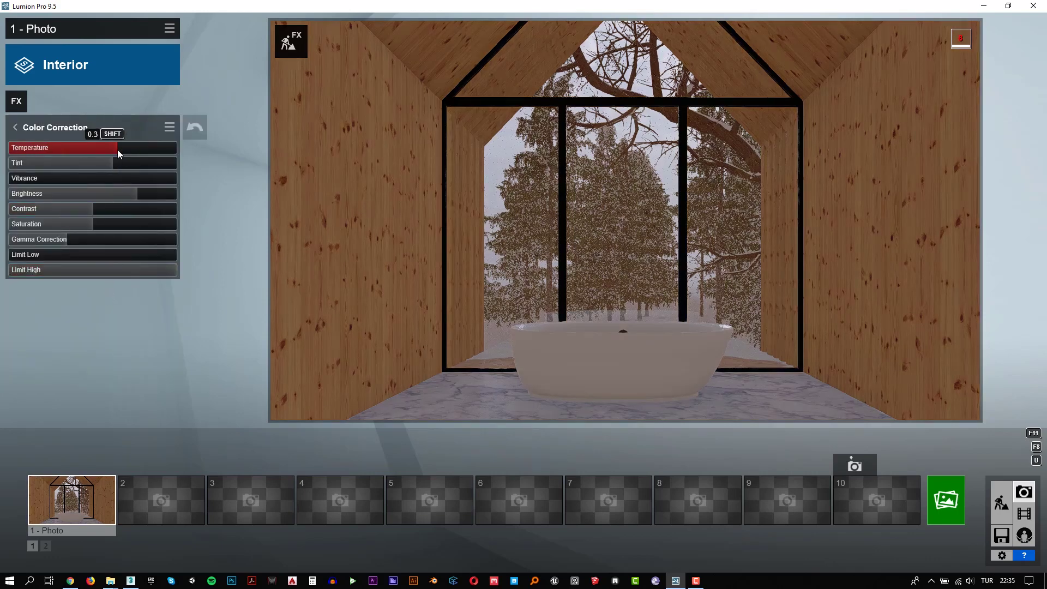
pyautogui.click(26, 181)
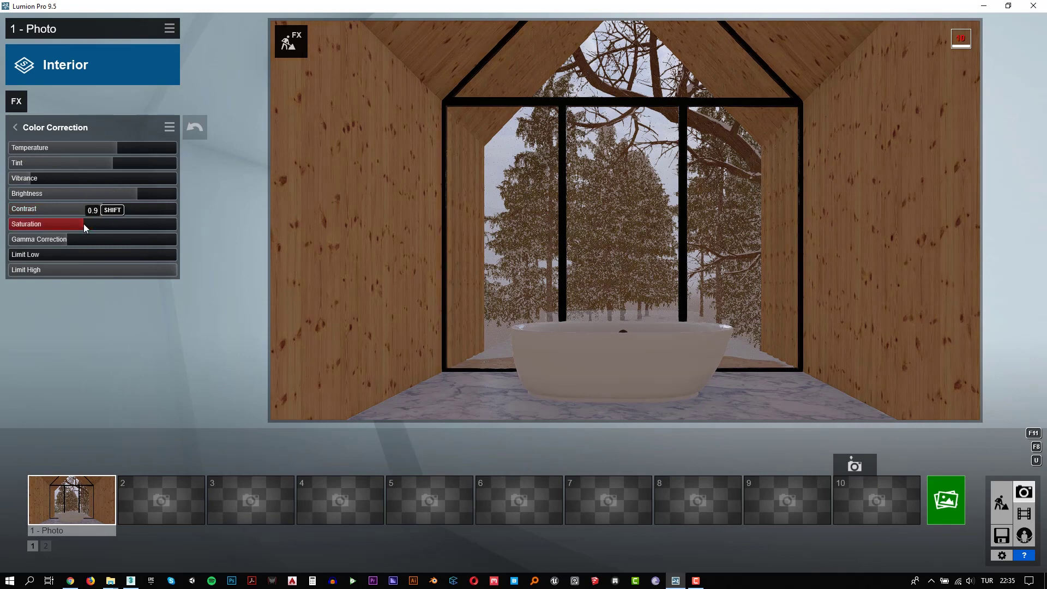
# Step: Render the colour-corrected bathroom photo at 1920x1080 Desktop size and dismiss the finished render
pyautogui.click(942, 506)
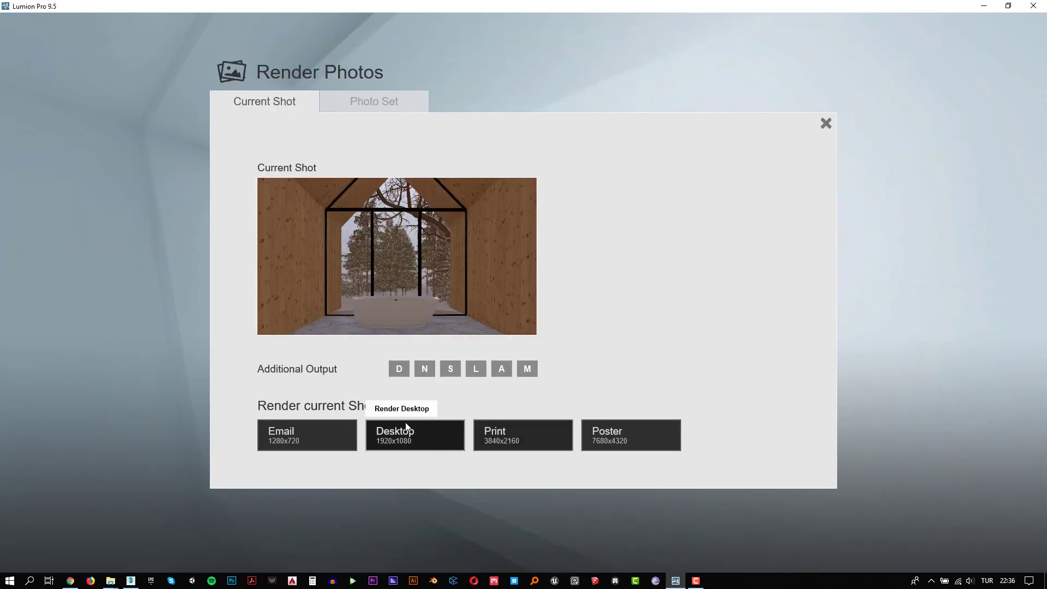
pyautogui.click(446, 434)
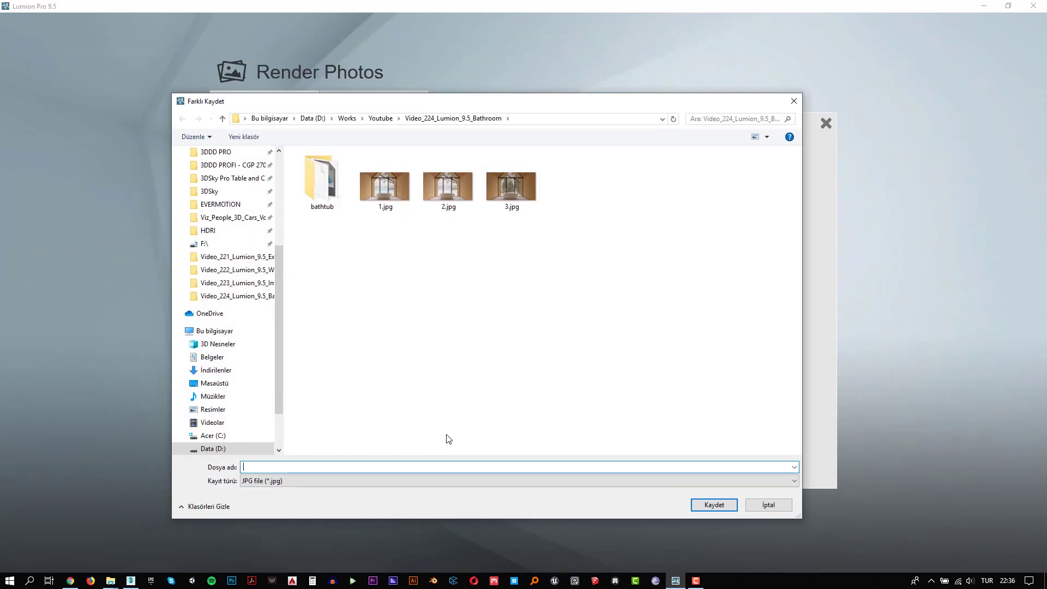
pyautogui.press('Escape')
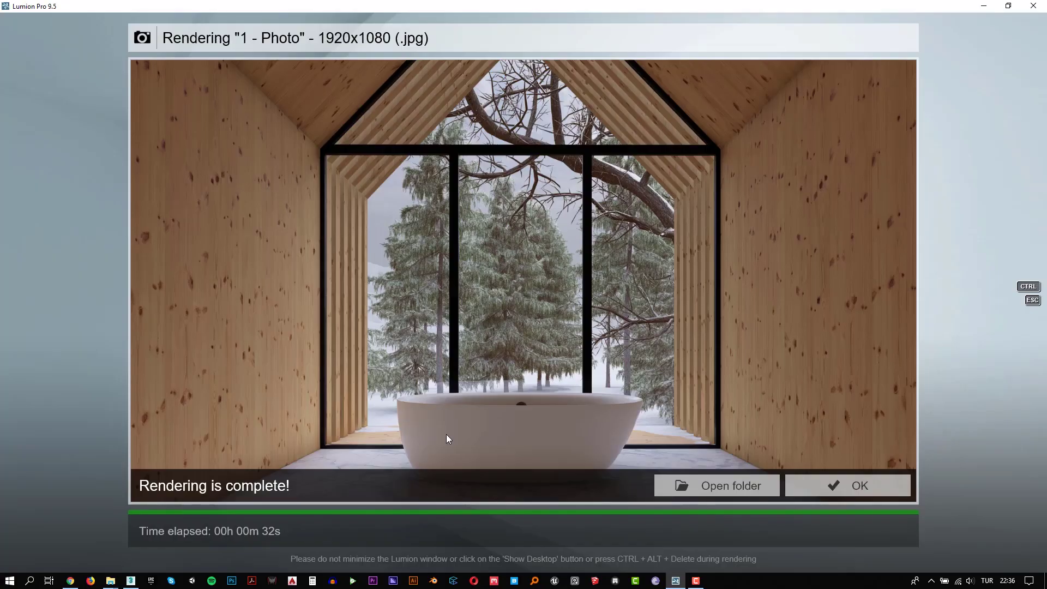
pyautogui.click(867, 487)
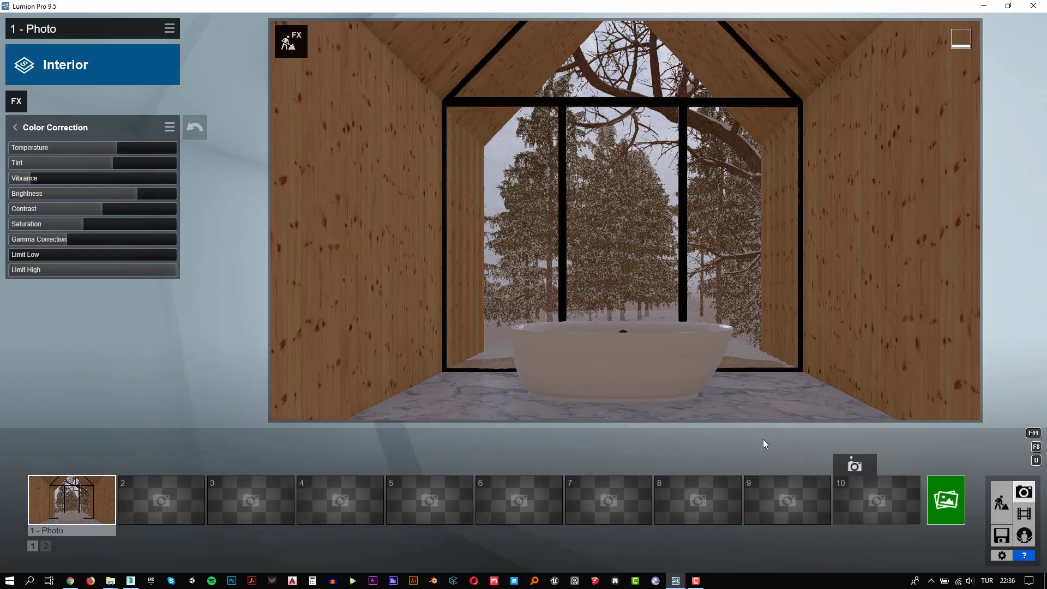
# Step: Thicken the Fog effect density to about 1.4
pyautogui.click(58, 122)
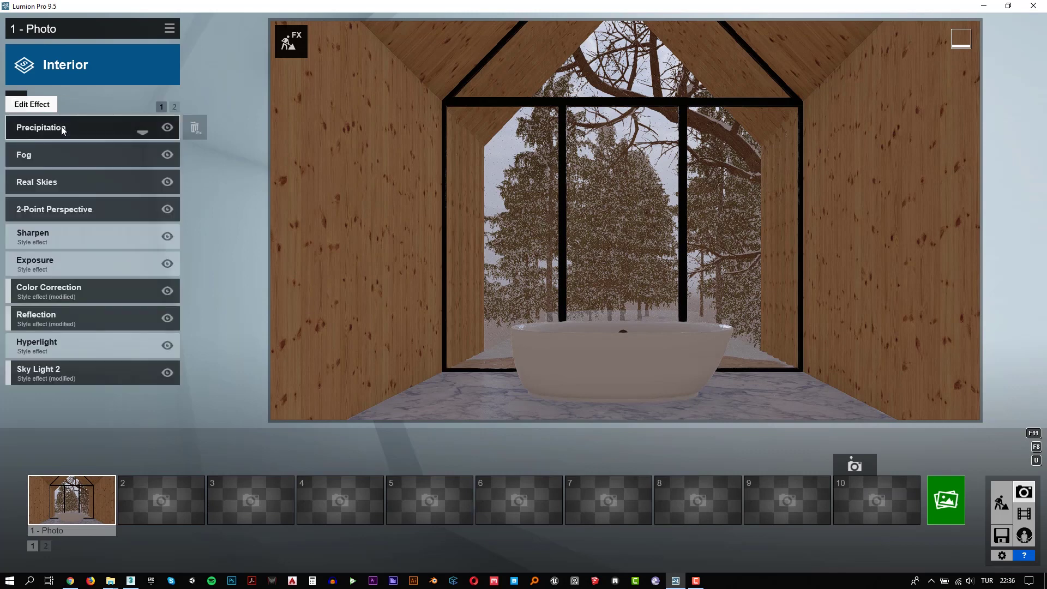
pyautogui.click(70, 156)
pyautogui.click(86, 148)
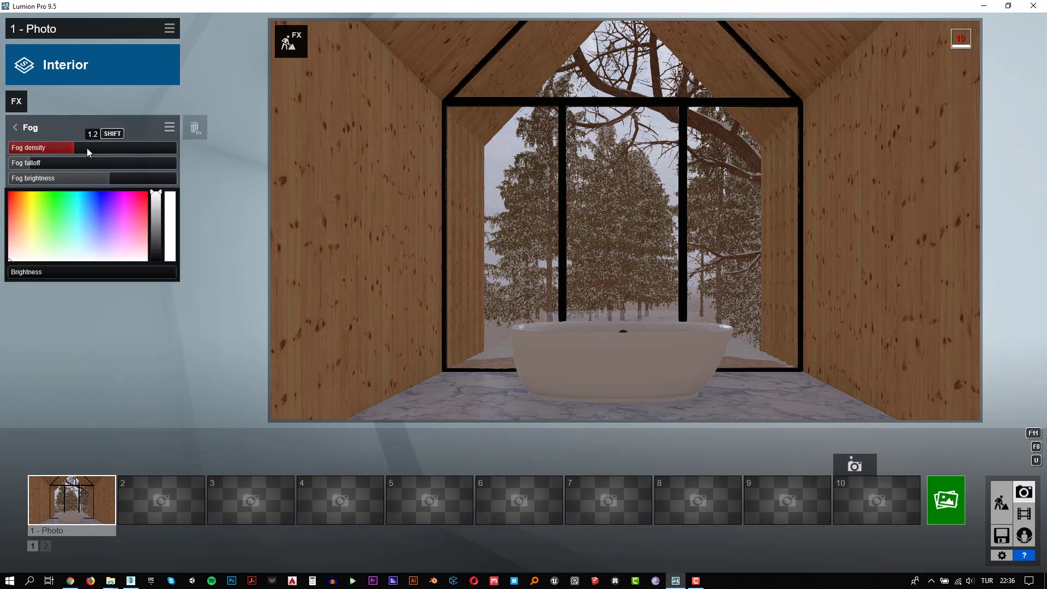
pyautogui.moveTo(89, 148); pyautogui.dragTo(93, 148)
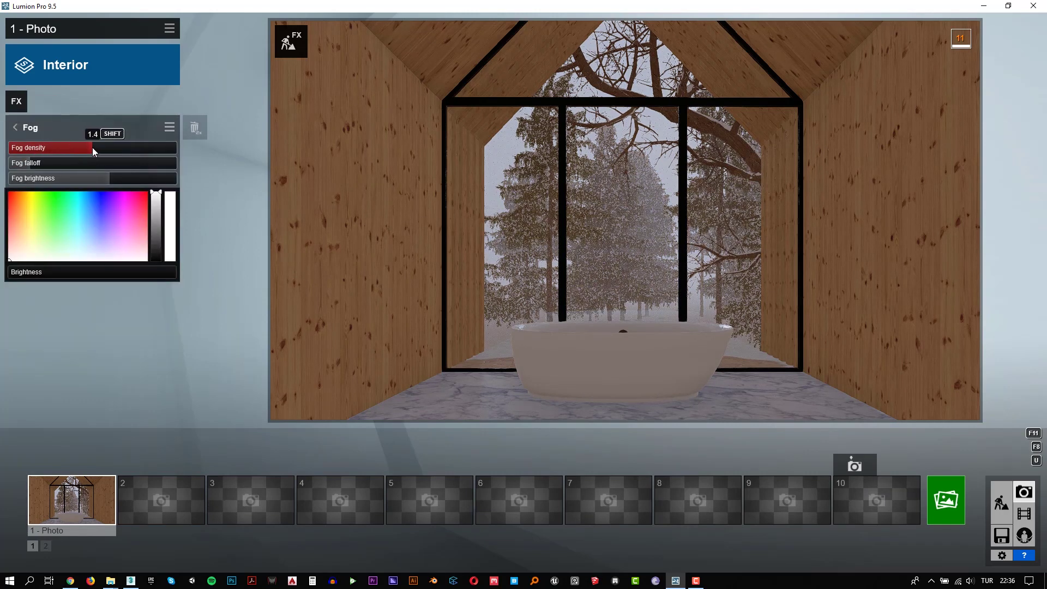
# Step: Add a Bloom effect from the Colors tab of the effects gallery
pyautogui.click(28, 125)
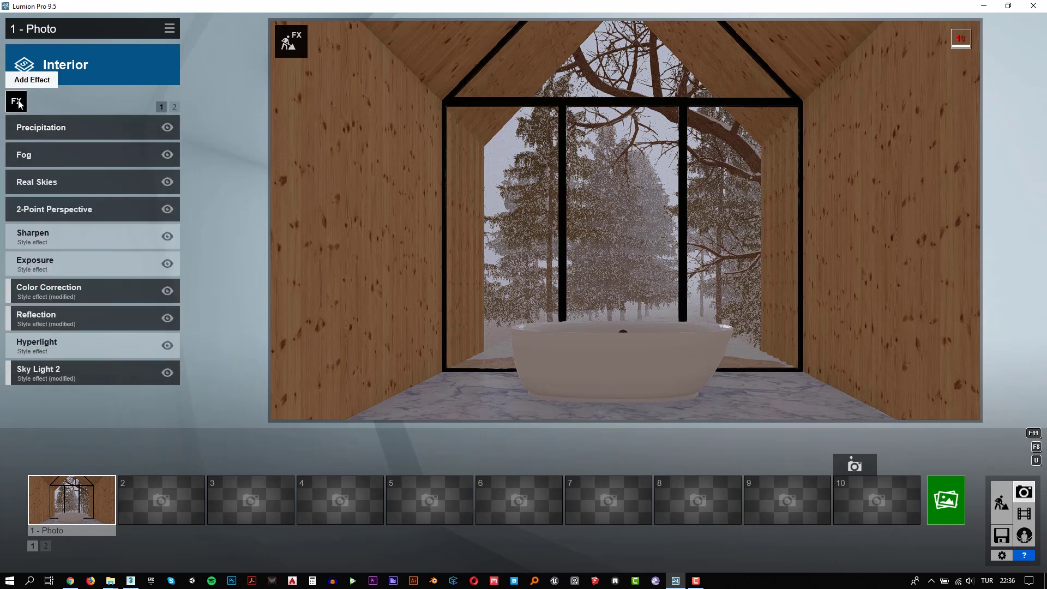
pyautogui.click(18, 98)
pyautogui.click(313, 106)
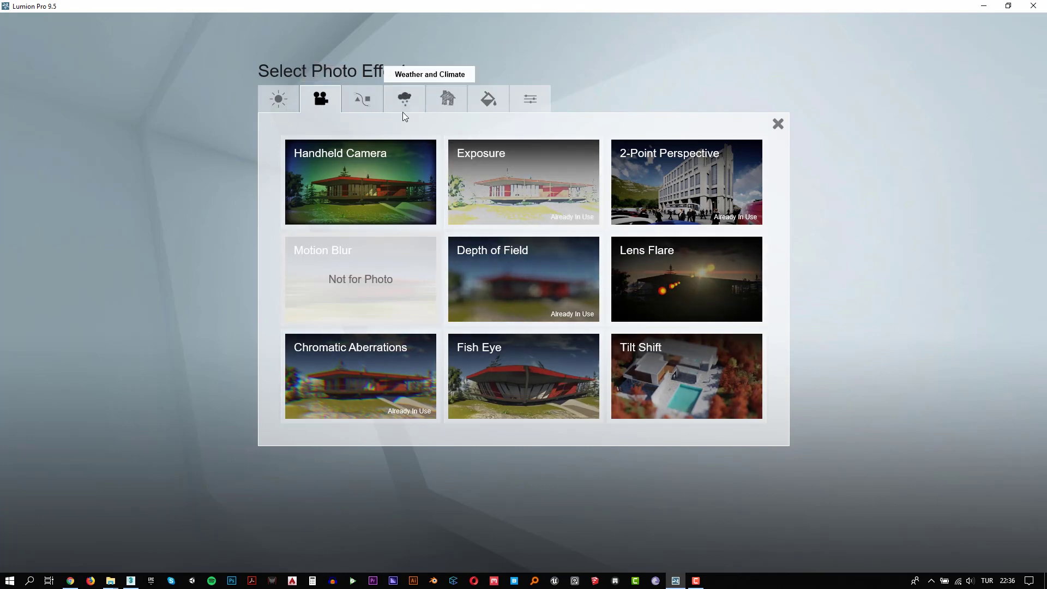
pyautogui.click(495, 100)
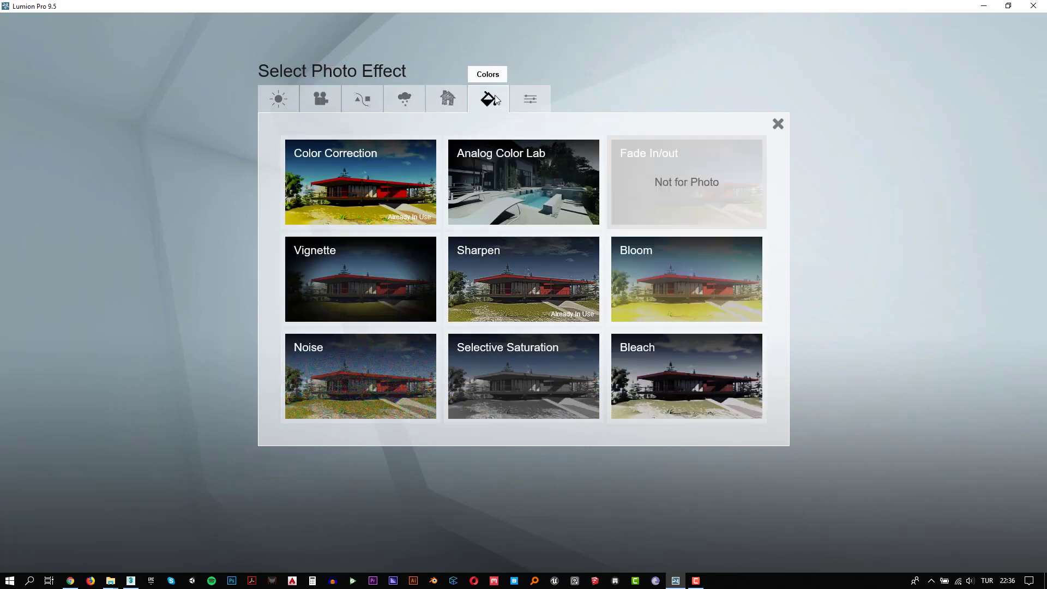
pyautogui.click(674, 260)
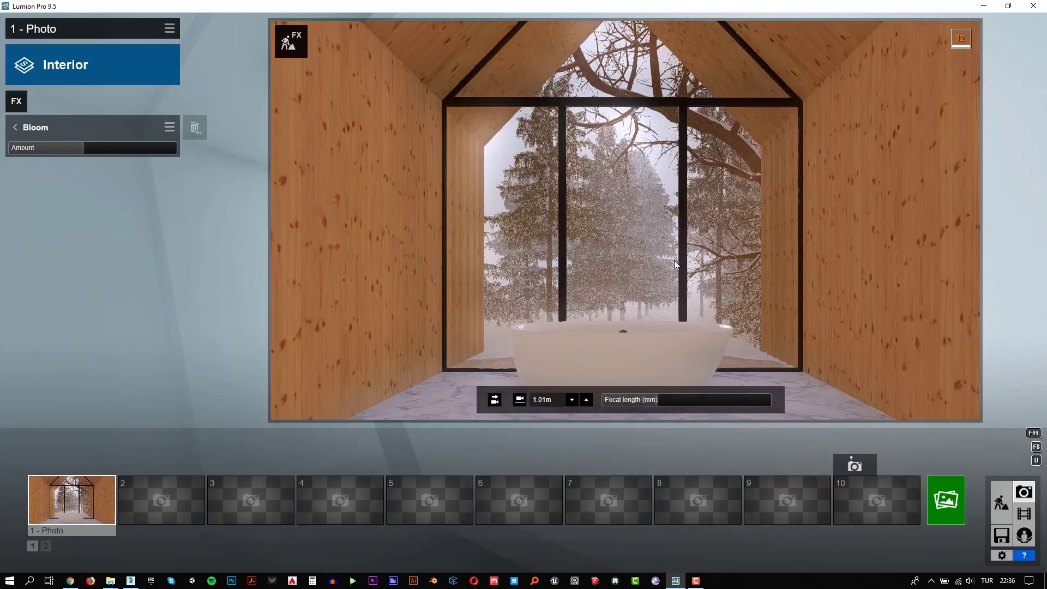
pyautogui.click(957, 500)
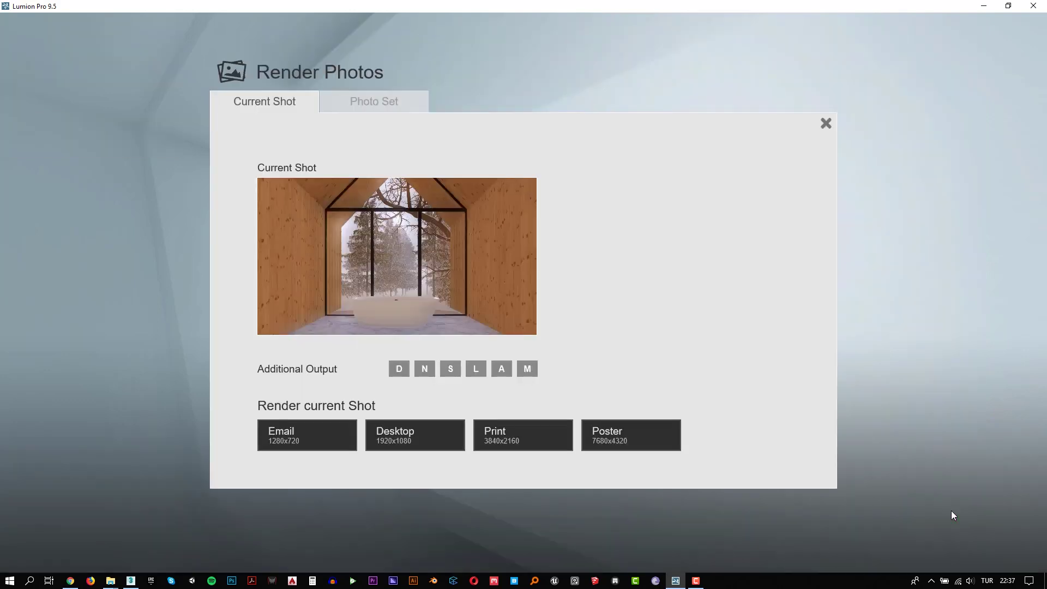
# Step: Render Photo 1 at 1920x1080 desktop size with denser fog and Bloom, then return to editing
pyautogui.click(444, 434)
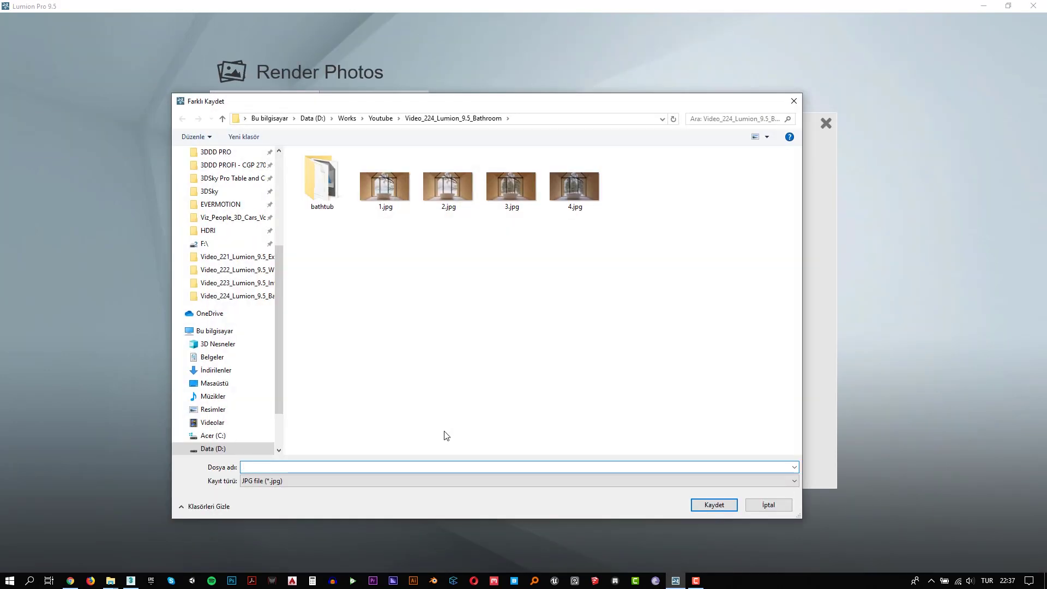
pyautogui.write('5')
pyautogui.press('Return')
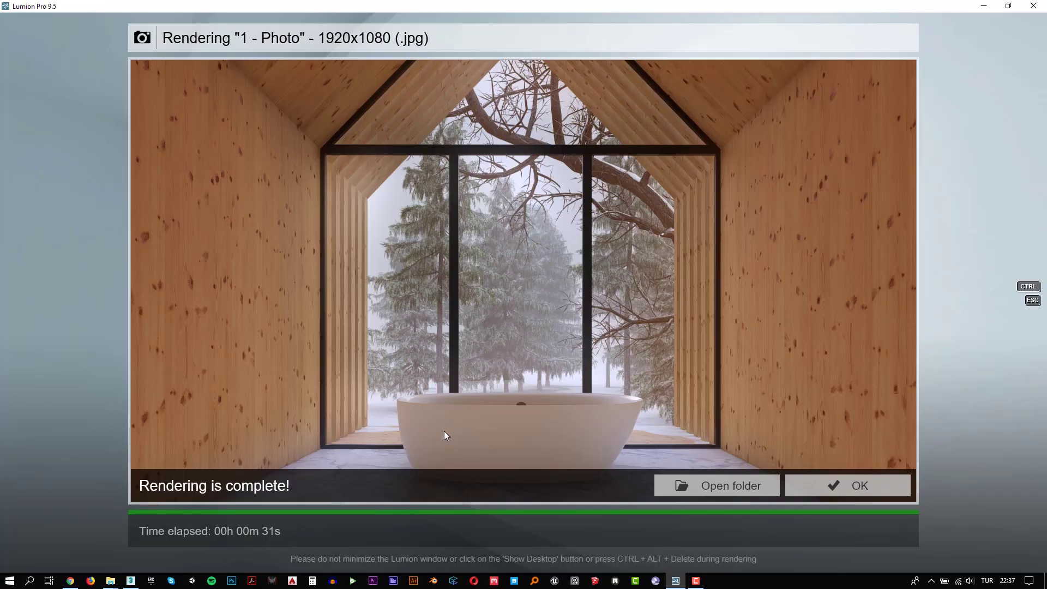
pyautogui.click(813, 482)
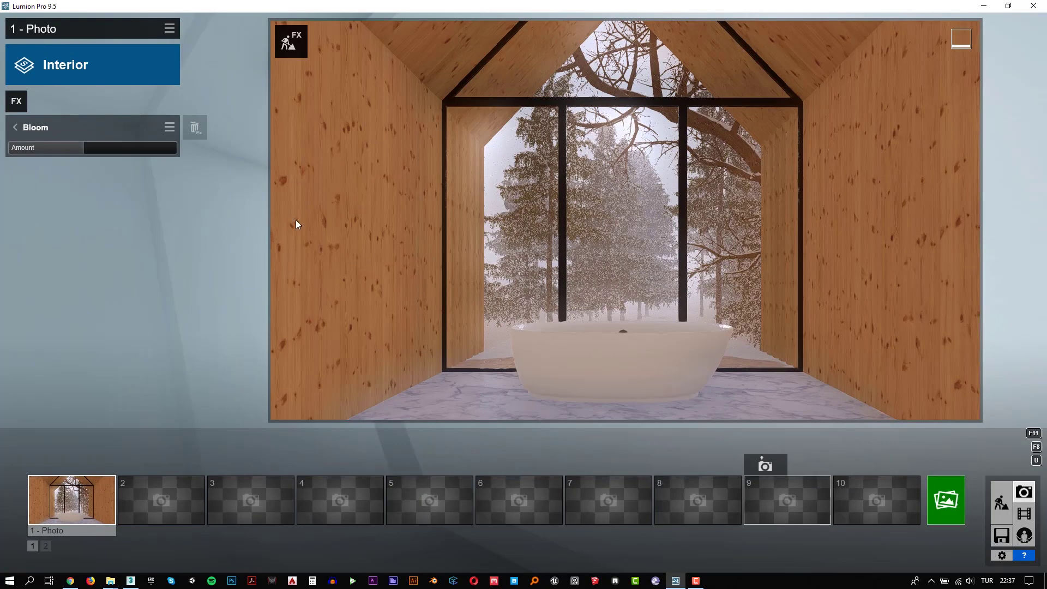
# Step: Raise Bloom amount to 1.2 and lower Sharpen intensity to 0.2 for Photo 1
pyautogui.moveTo(89, 147); pyautogui.dragTo(93, 147)
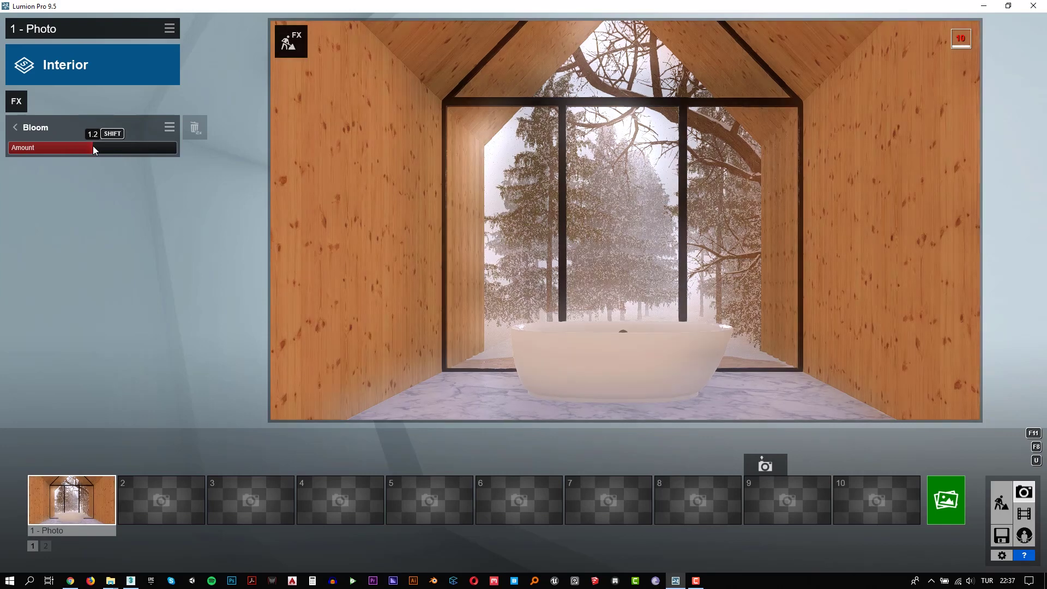
pyautogui.click(28, 128)
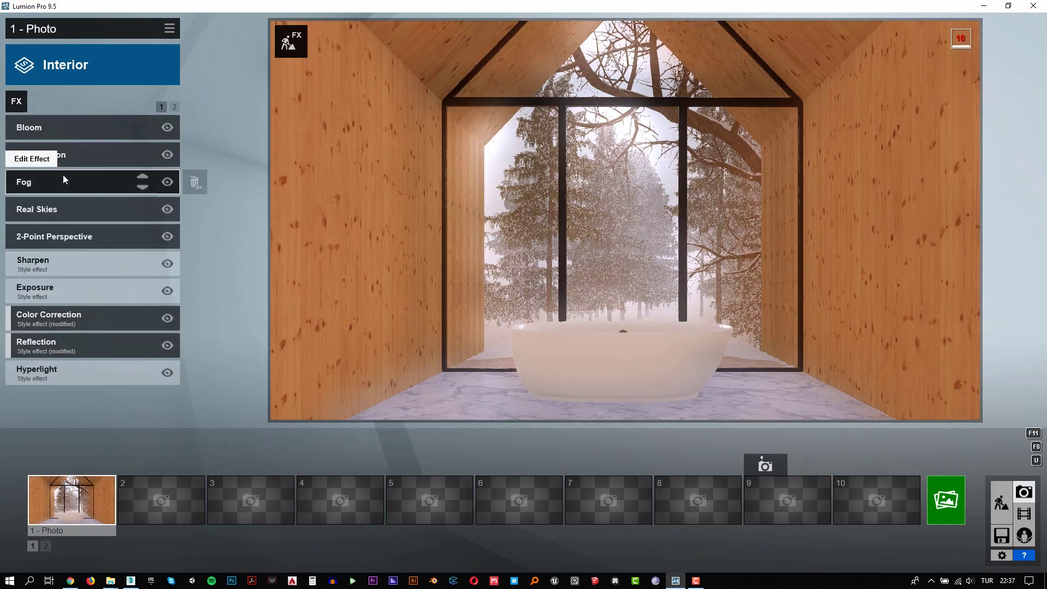
pyautogui.click(95, 261)
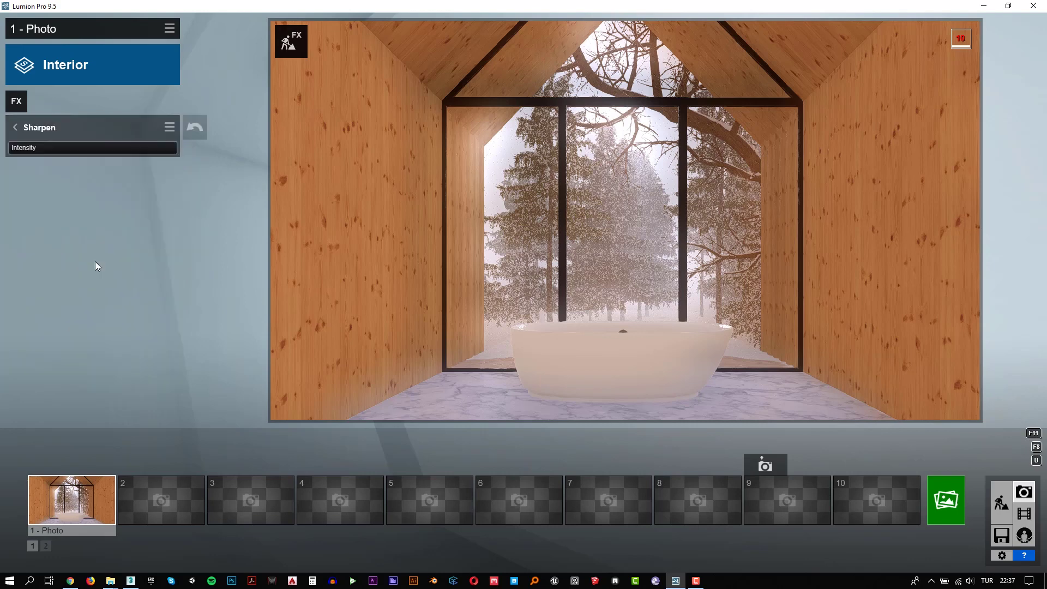
pyautogui.click(17, 149)
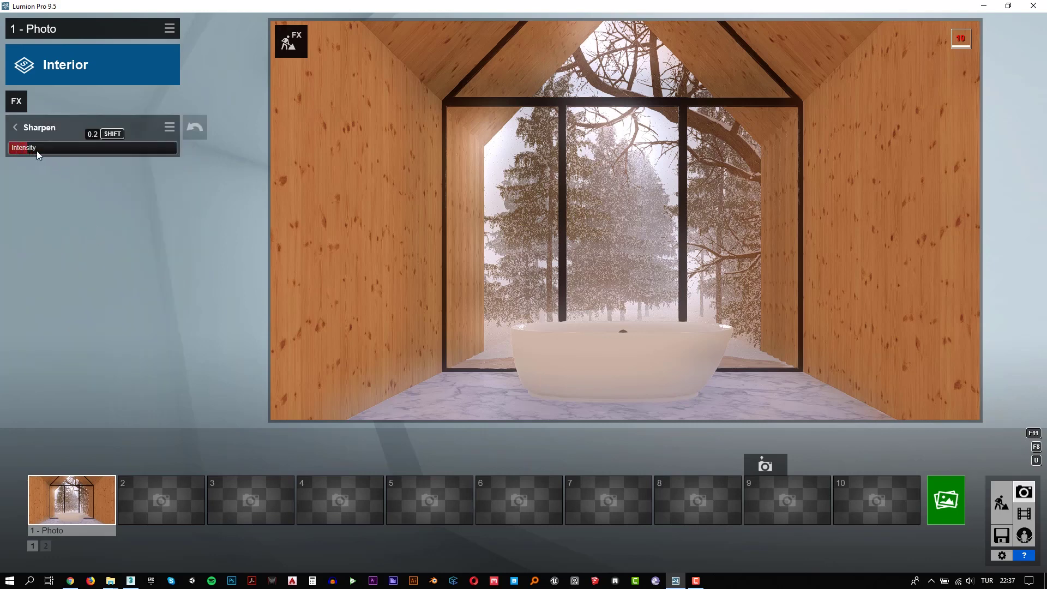
pyautogui.click(954, 494)
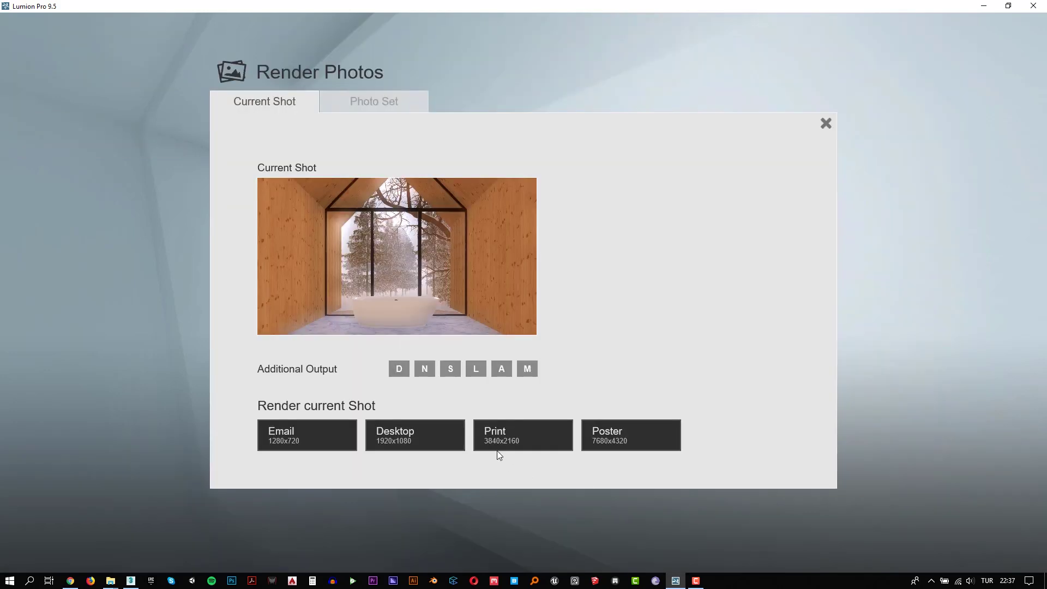
# Step: Render Photo 1 at 1920x1080 as 6.jpg and open its output folder
pyautogui.click(453, 440)
pyautogui.write('6')
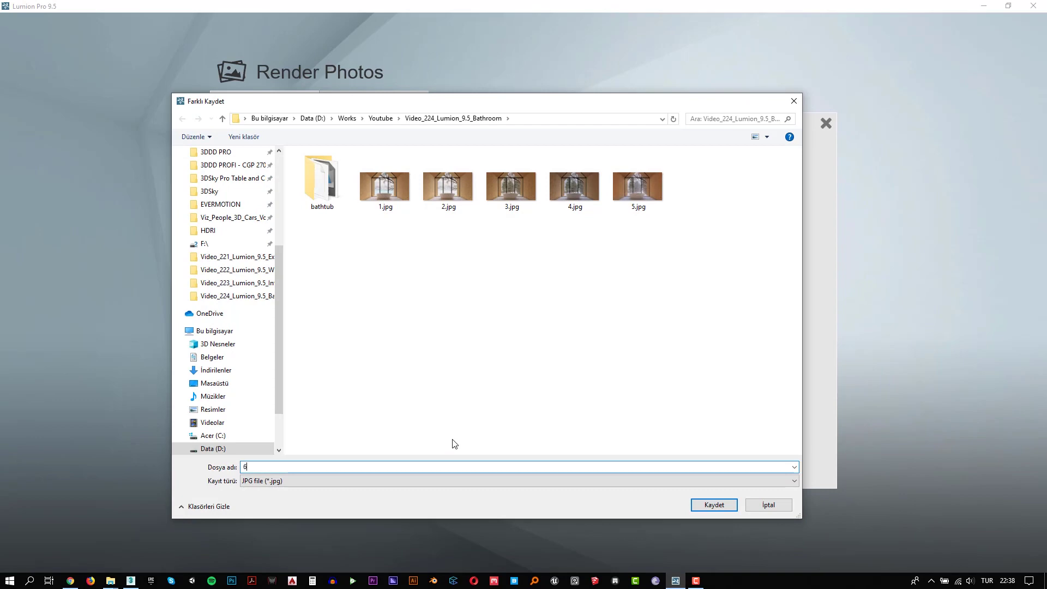
pyautogui.press('Return')
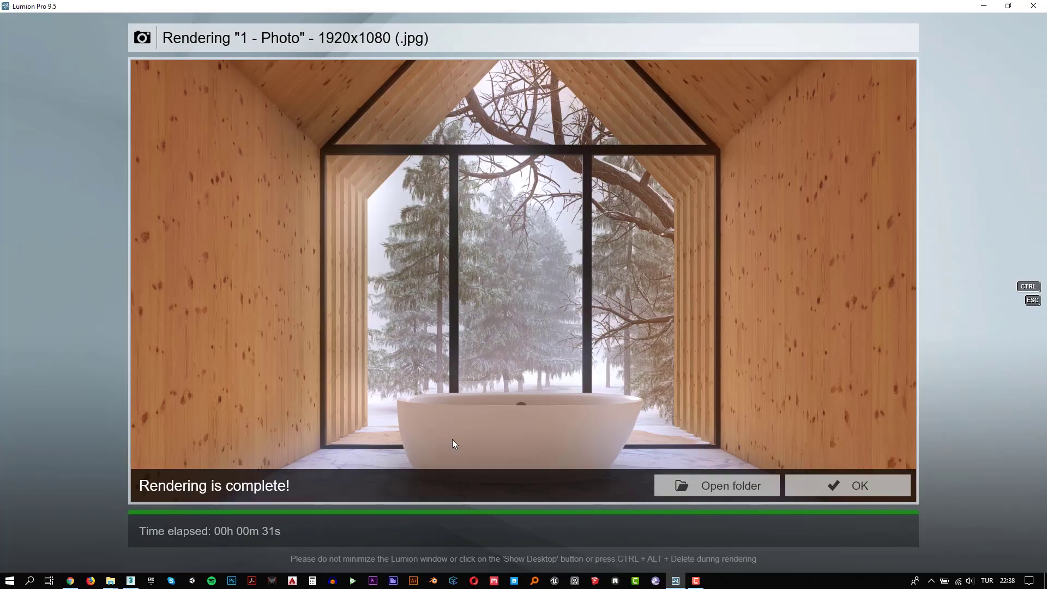
pyautogui.click(730, 492)
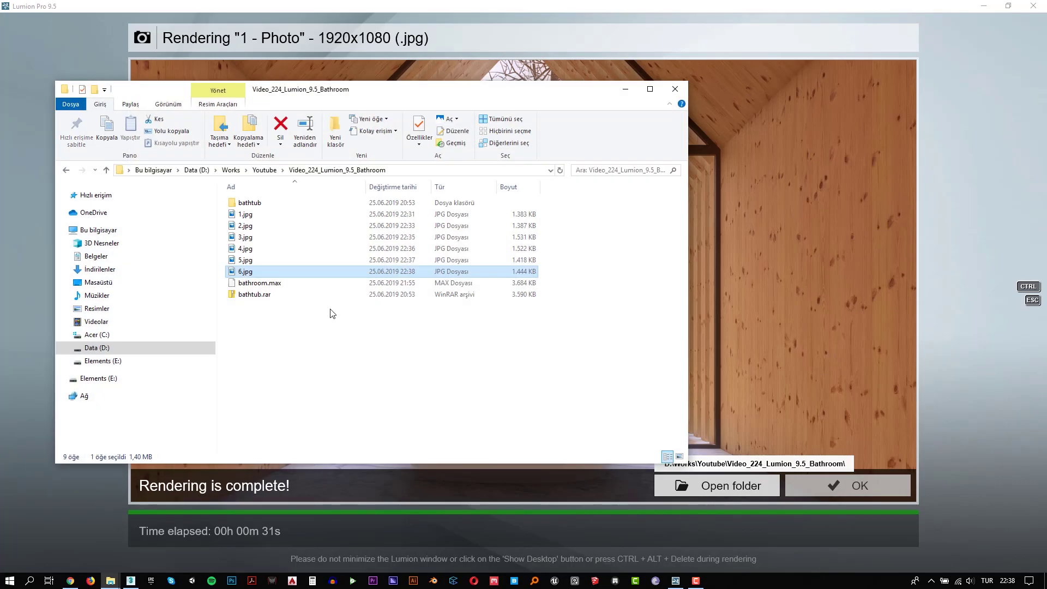
# Step: Open 6.jpg in Windows Photos and view it full-screen
pyautogui.doubleClick(278, 273)
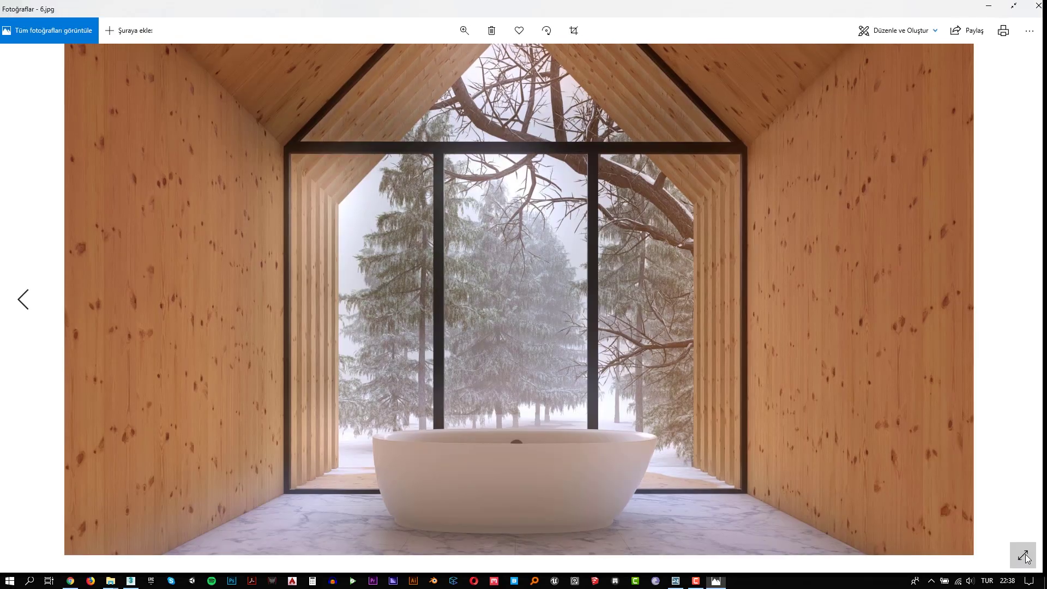
pyautogui.click(1025, 558)
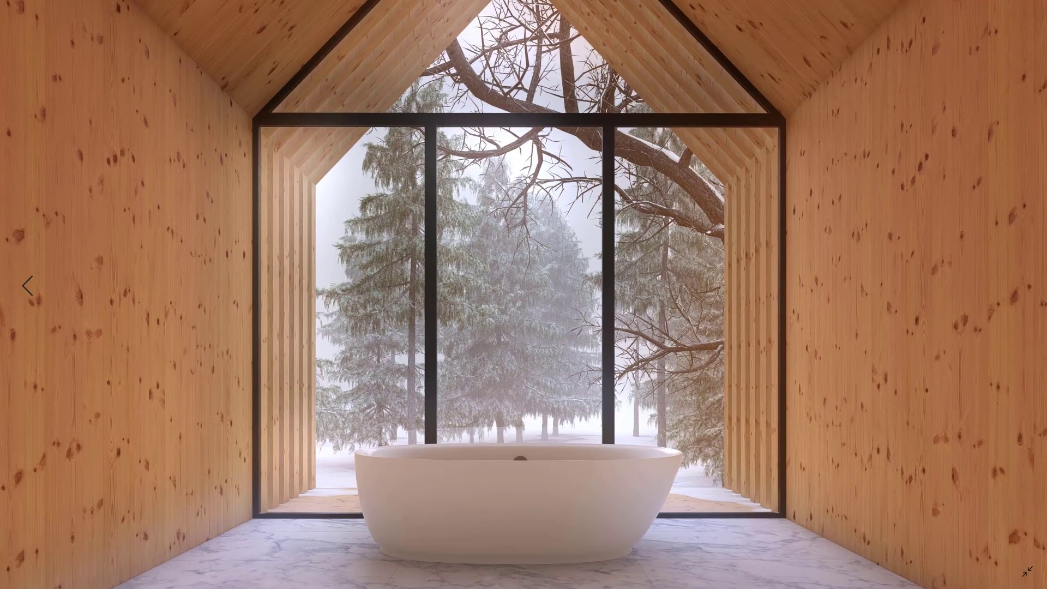